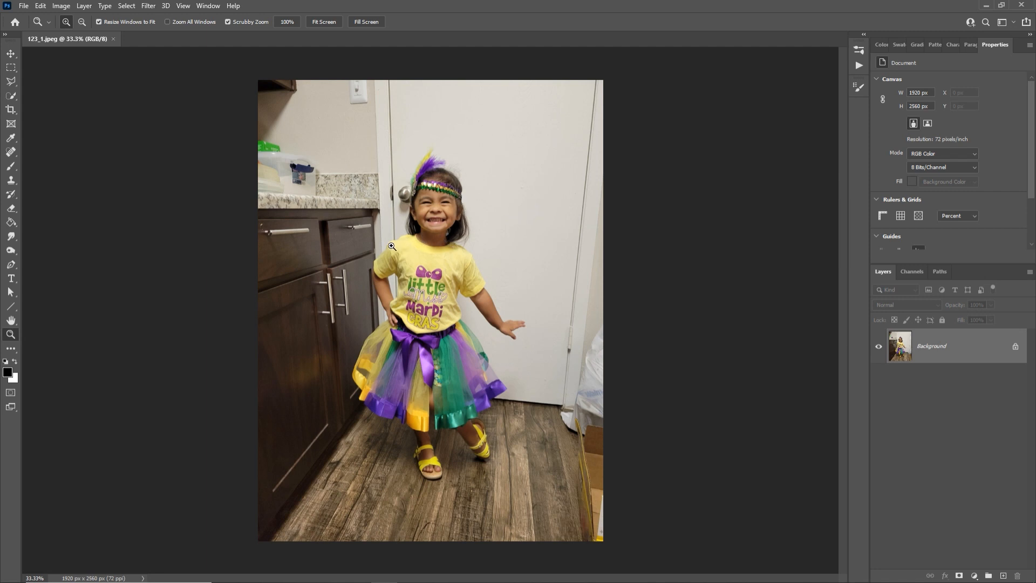
# Step: Examine the girl's outline up close along the shirt sleeve, bent arm, tulle skirt and yellow sandals
pyautogui.moveTo(391, 246)
pyautogui.mouseDown()
pyautogui.moveTo(476, 249)
pyautogui.moveTo(460, 236)
pyautogui.moveTo(462, 192)
pyautogui.mouseUp()
pyautogui.moveTo(363, 313); pyautogui.dragTo(347, 120)
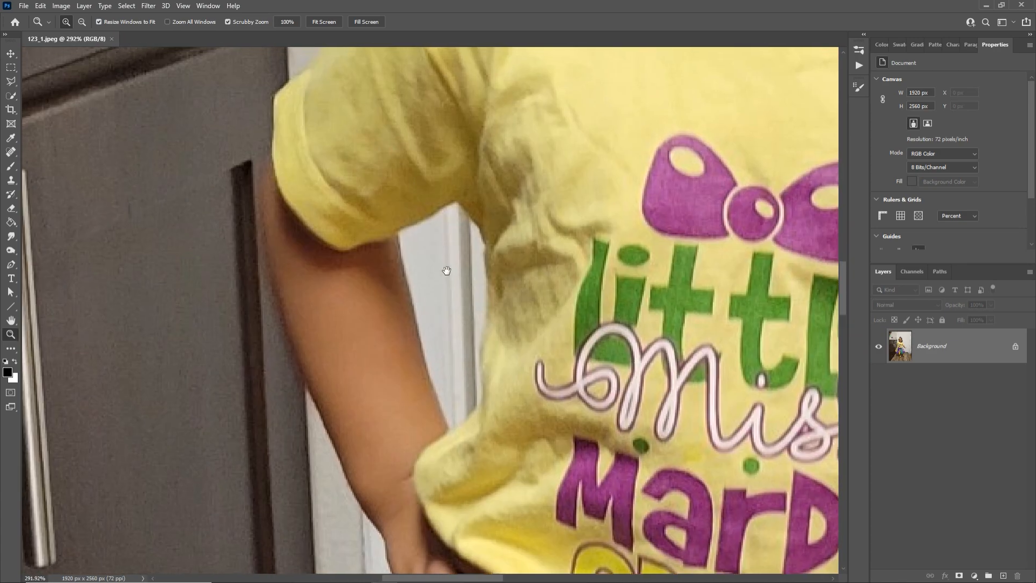
pyautogui.moveTo(468, 314)
pyautogui.mouseDown()
pyautogui.moveTo(423, 164)
pyautogui.moveTo(415, 87)
pyautogui.mouseUp()
pyautogui.moveTo(454, 264); pyautogui.dragTo(402, 67)
pyautogui.moveTo(422, 218)
pyautogui.mouseDown()
pyautogui.moveTo(432, 162)
pyautogui.moveTo(459, 111)
pyautogui.mouseUp()
pyautogui.moveTo(471, 188); pyautogui.dragTo(603, 127)
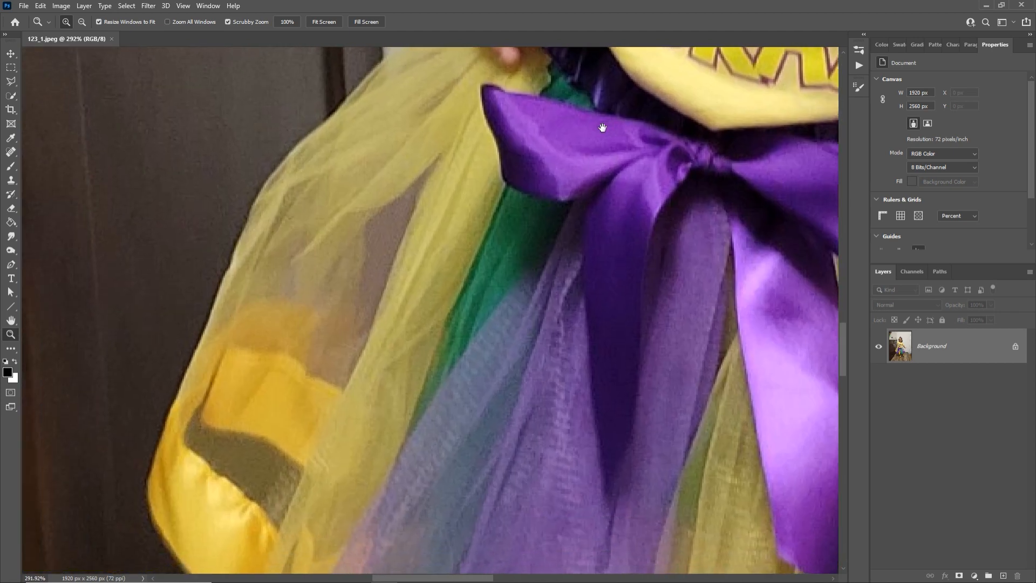
pyautogui.moveTo(538, 257)
pyautogui.mouseDown()
pyautogui.moveTo(430, 147)
pyautogui.moveTo(399, 81)
pyautogui.mouseUp()
pyautogui.moveTo(649, 345); pyautogui.dragTo(488, 90)
pyautogui.moveTo(459, 239); pyautogui.dragTo(432, 129)
pyautogui.moveTo(512, 303)
pyautogui.mouseDown()
pyautogui.moveTo(432, 122)
pyautogui.moveTo(394, 134)
pyautogui.mouseUp()
pyautogui.moveTo(396, 187); pyautogui.dragTo(276, 219)
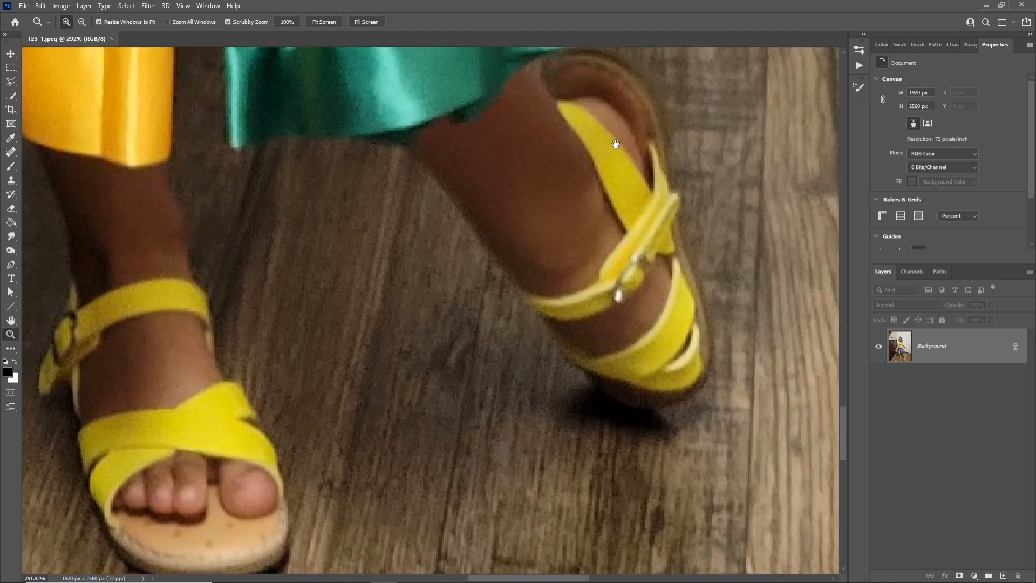
pyautogui.moveTo(615, 144); pyautogui.dragTo(584, 181)
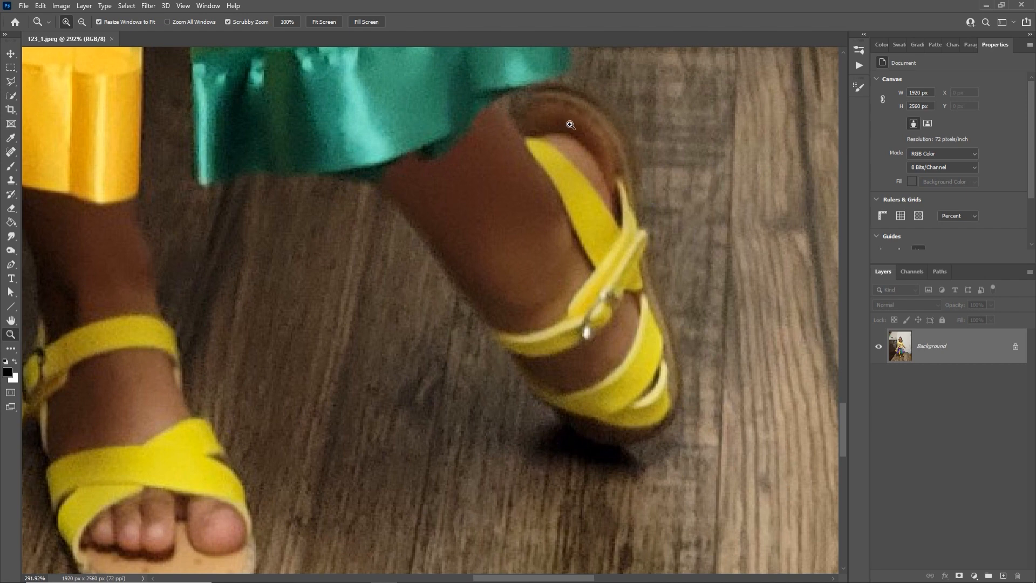
# Step: Examine the outstretched arm, loose hair strands, sequined headband and feather up close
pyautogui.moveTo(471, 133); pyautogui.dragTo(453, 332)
pyautogui.moveTo(442, 162); pyautogui.dragTo(497, 427)
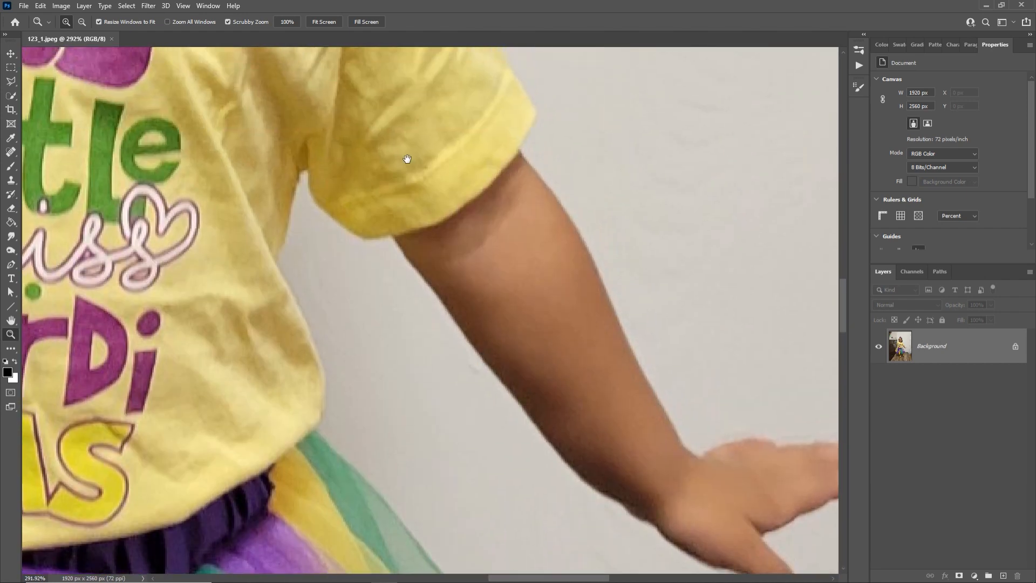
pyautogui.moveTo(407, 160)
pyautogui.mouseDown()
pyautogui.moveTo(473, 424)
pyautogui.moveTo(405, 216)
pyautogui.mouseUp()
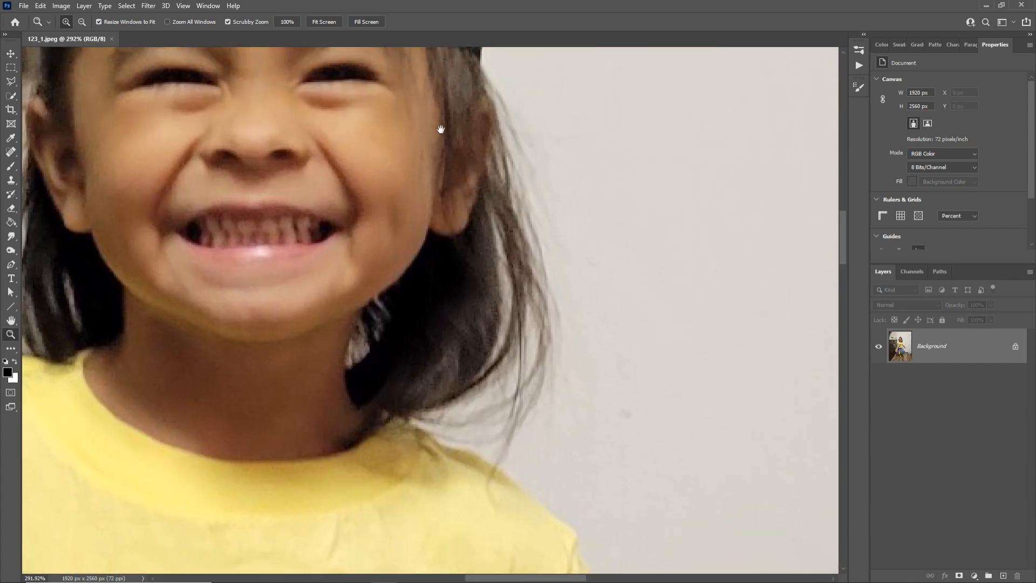
pyautogui.moveTo(441, 129); pyautogui.dragTo(530, 405)
pyautogui.moveTo(529, 140); pyautogui.dragTo(530, 324)
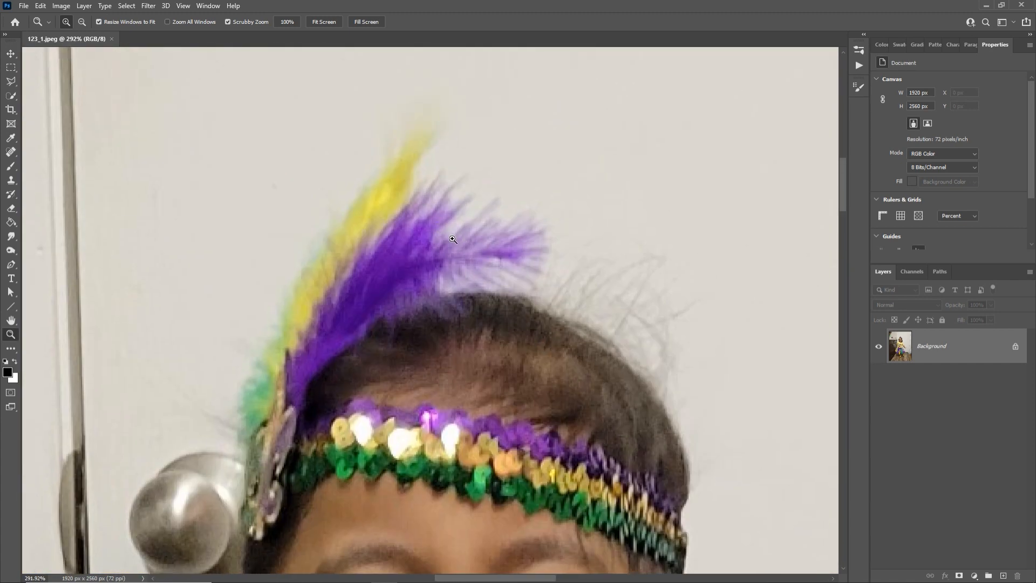
pyautogui.scroll(-4, 452, 238)
pyautogui.moveTo(465, 282); pyautogui.dragTo(453, 237)
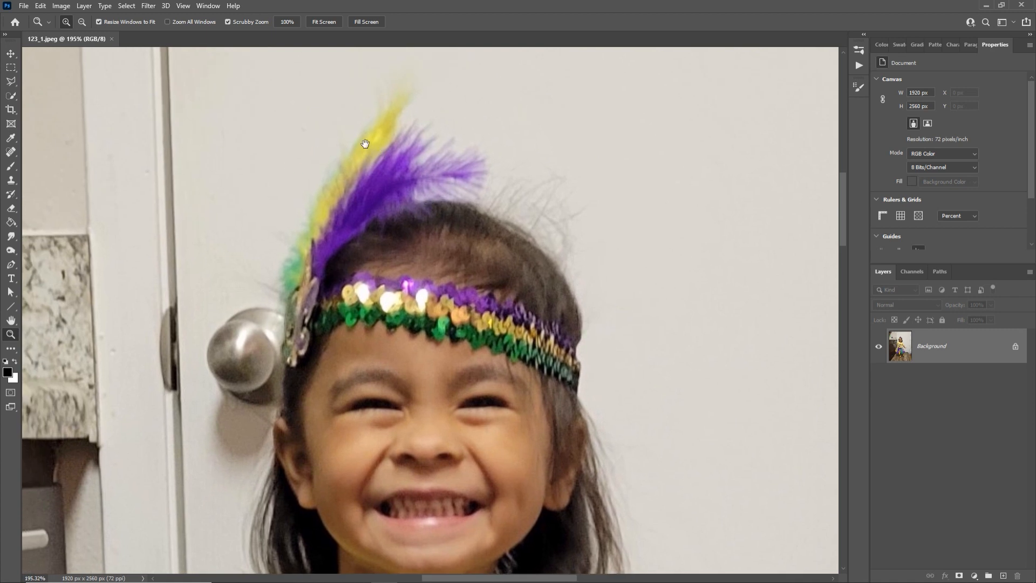
pyautogui.moveTo(365, 143); pyautogui.dragTo(378, 155)
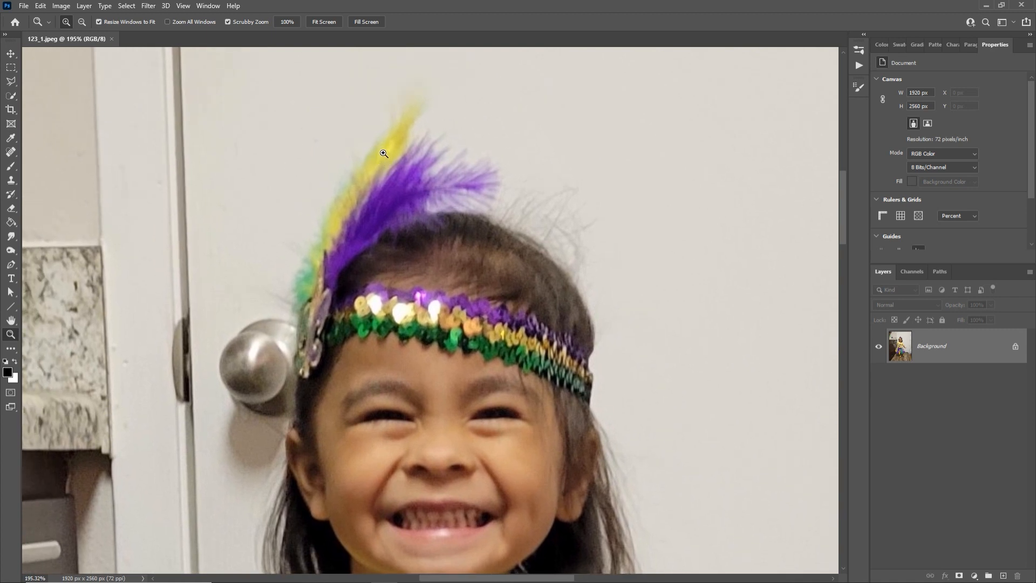
pyautogui.moveTo(480, 361); pyautogui.dragTo(353, 134)
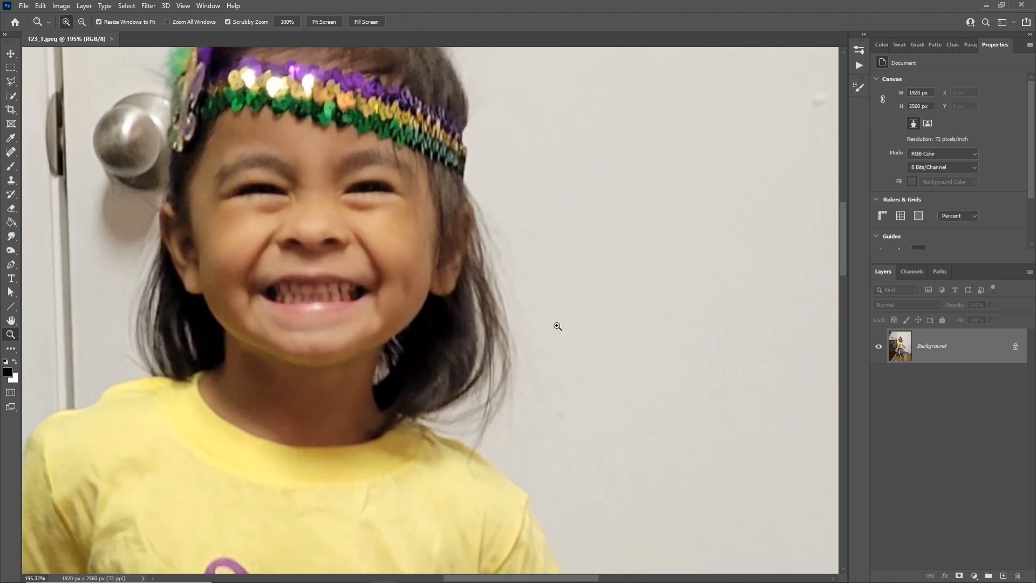
pyautogui.moveTo(441, 227); pyautogui.dragTo(522, 306)
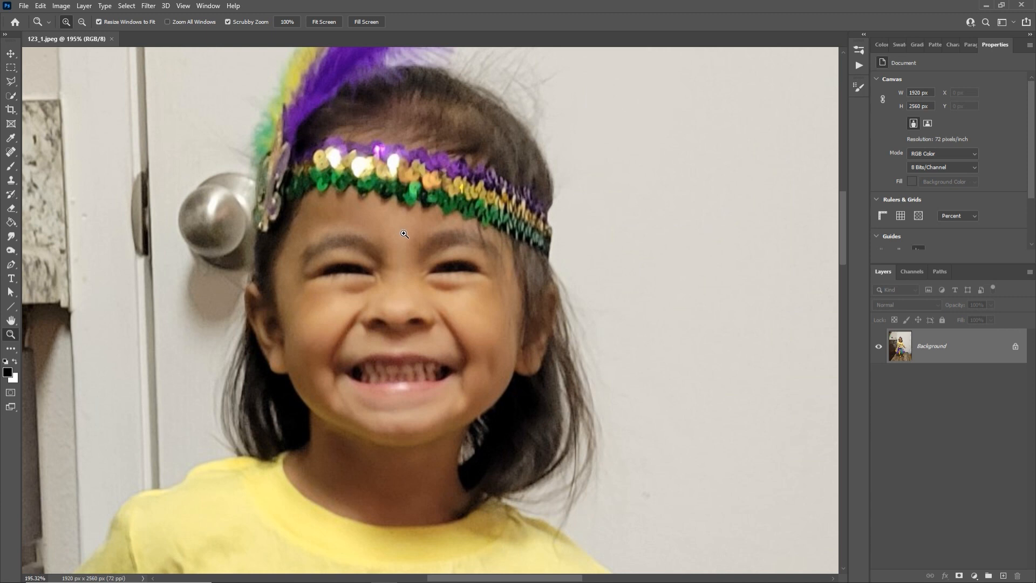
pyautogui.keyDown('alt'); pyautogui.click(394, 240); pyautogui.keyUp('alt')
pyautogui.click(396, 240)
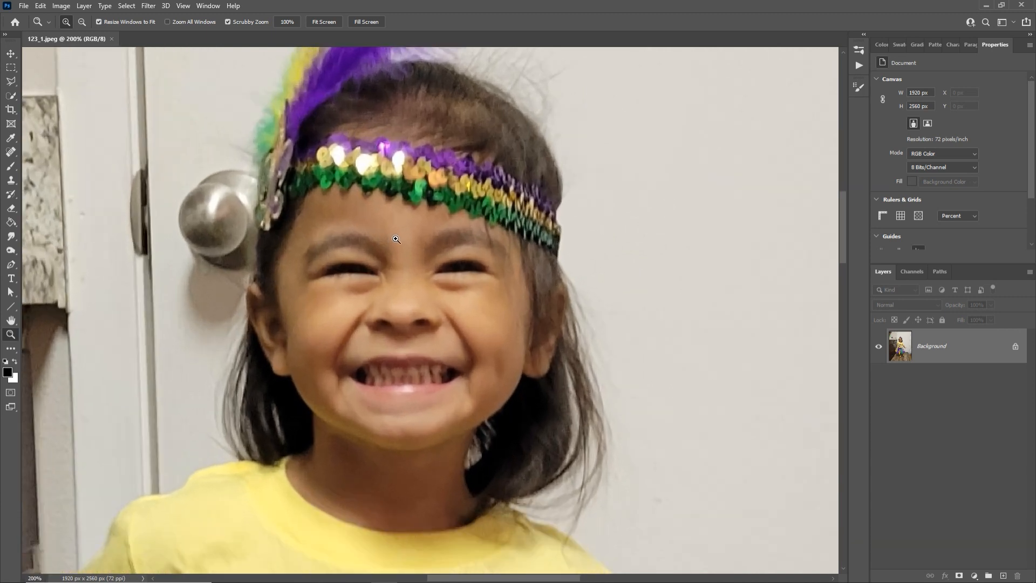
# Step: Select the girl automatically with the Subject selection command
pyautogui.moveTo(401, 224); pyautogui.dragTo(386, 286)
pyautogui.keyDown('alt'); pyautogui.click(396, 274); pyautogui.keyUp('alt')
pyautogui.moveTo(396, 375); pyautogui.dragTo(399, 207)
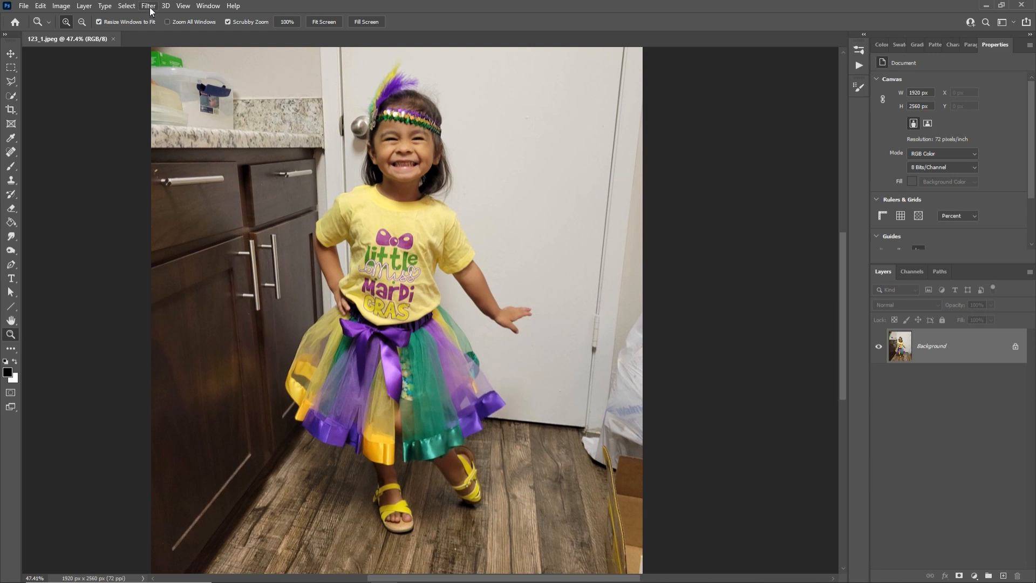
pyautogui.click(129, 8)
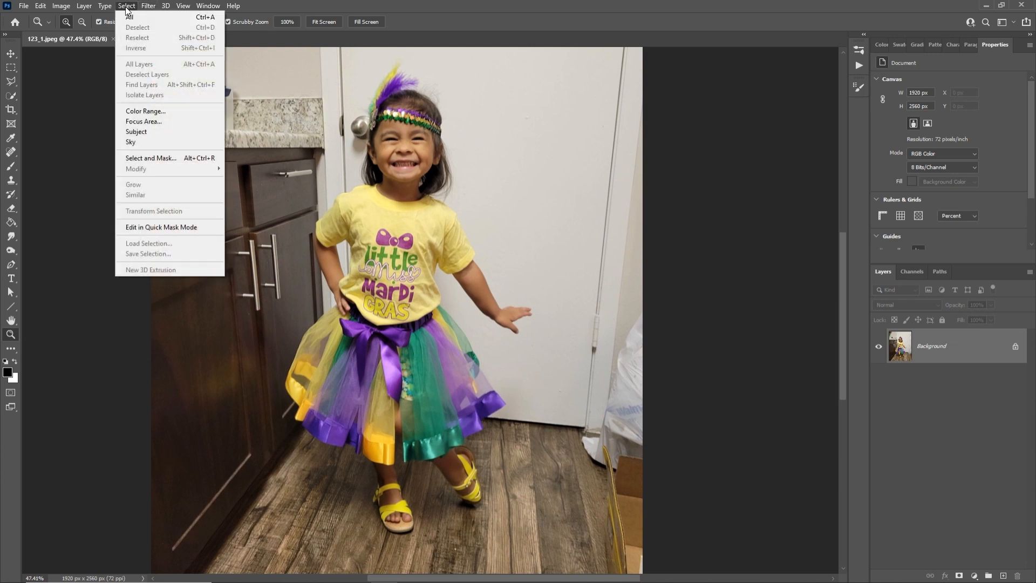
pyautogui.click(155, 131)
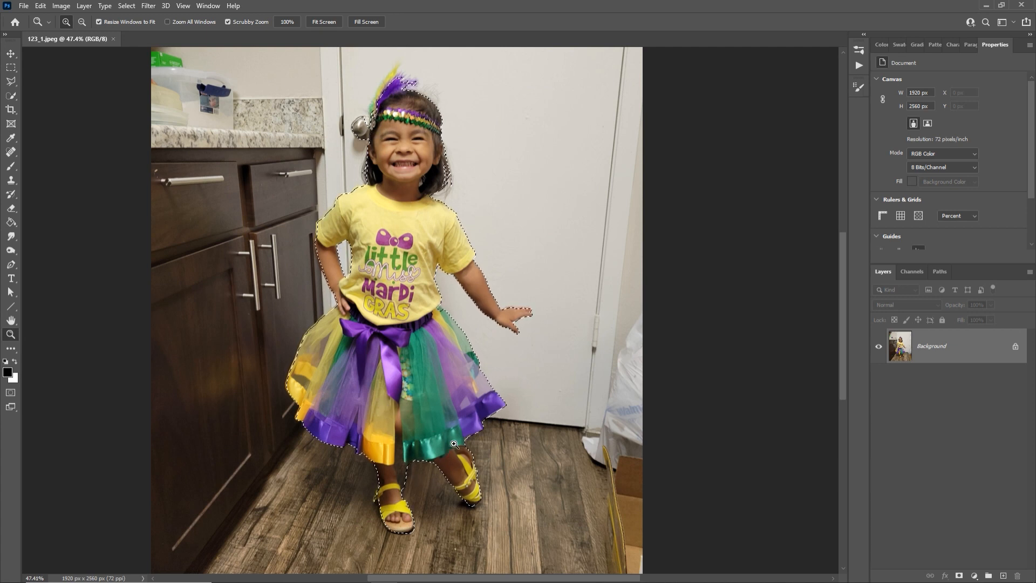
# Step: Inspect the selection edge around the feet, skirt, shirt and both arms for wrongly included or missed areas
pyautogui.moveTo(419, 455); pyautogui.dragTo(448, 313)
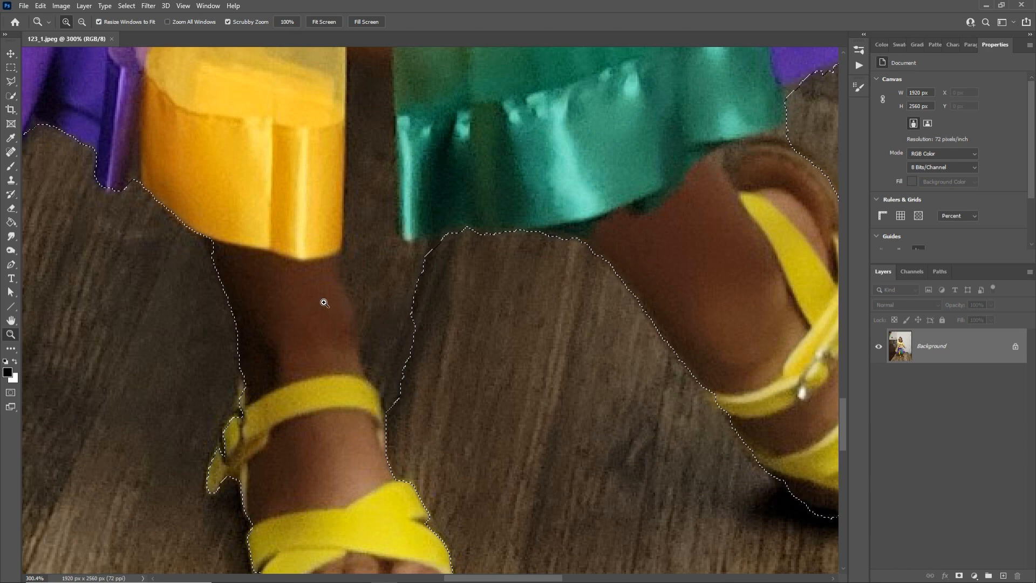
pyautogui.moveTo(503, 299); pyautogui.dragTo(448, 302)
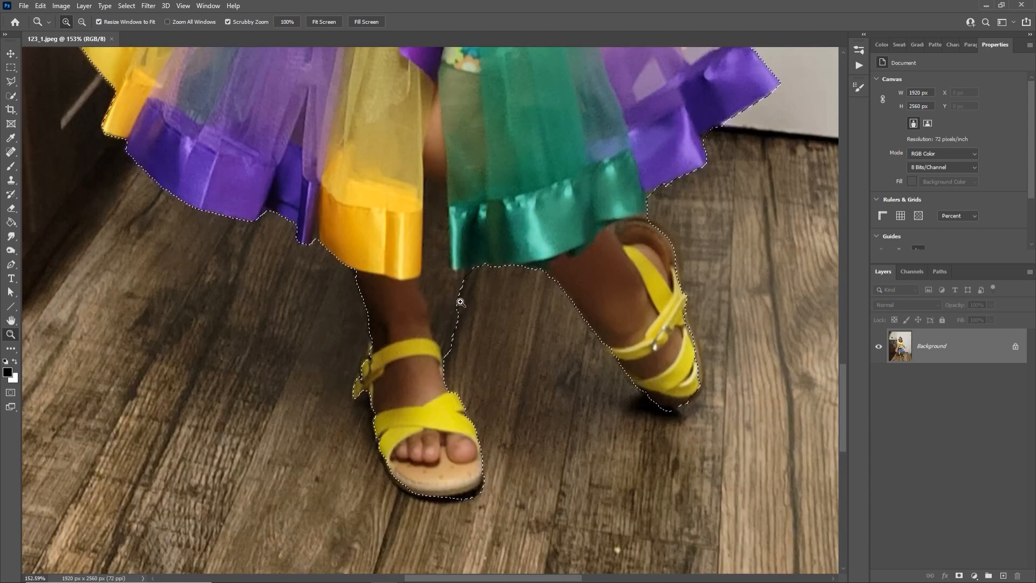
pyautogui.scroll(10, 430, 345)
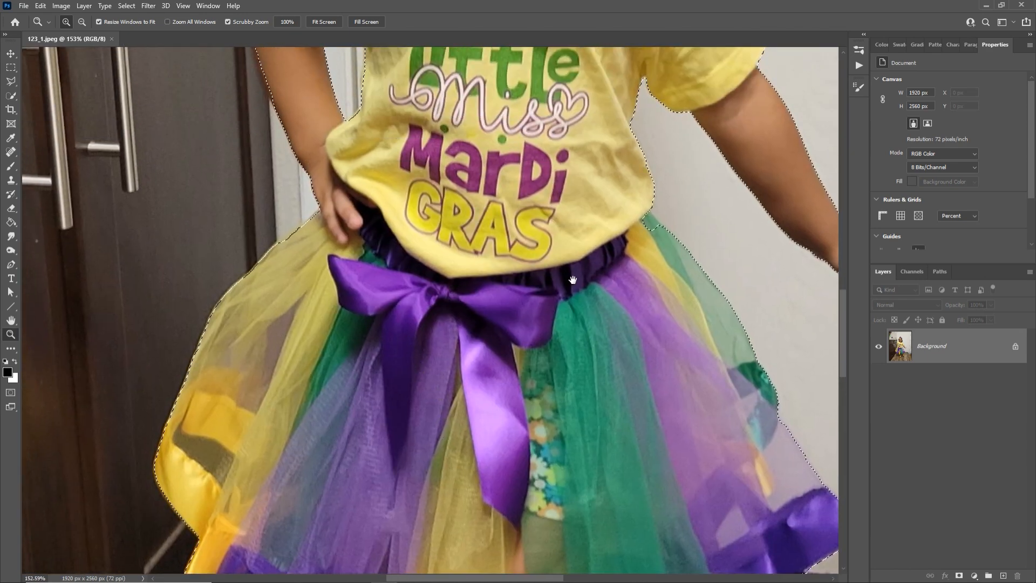
pyautogui.moveTo(573, 280); pyautogui.dragTo(387, 247)
pyautogui.moveTo(506, 222); pyautogui.dragTo(434, 366)
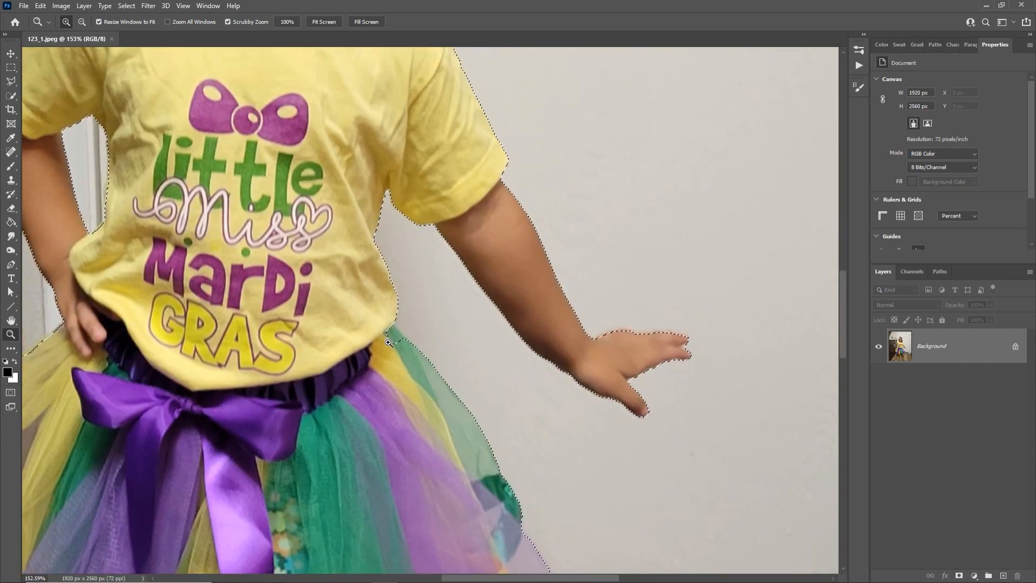
pyautogui.moveTo(207, 154); pyautogui.dragTo(403, 300)
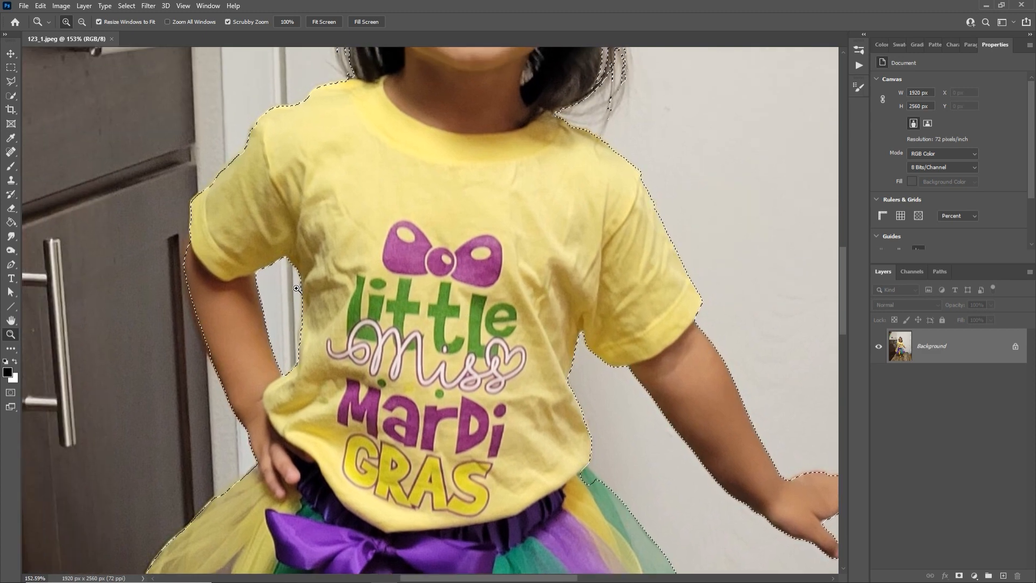
# Step: Inspect the selection edge around the hair, doorknob and headband feather, and compare it with the whole figure
pyautogui.moveTo(459, 103); pyautogui.dragTo(383, 404)
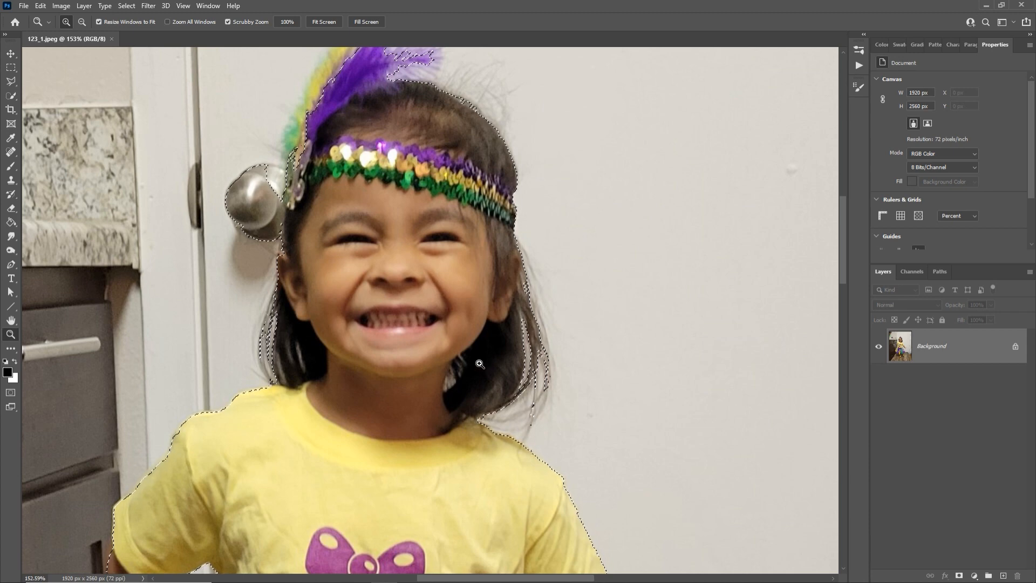
pyautogui.moveTo(470, 369); pyautogui.dragTo(567, 389)
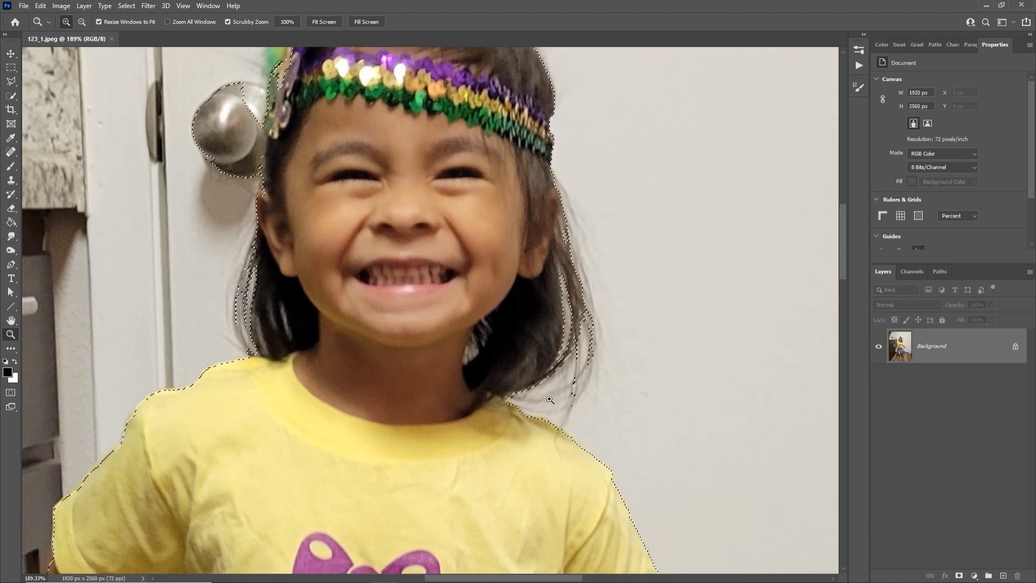
pyautogui.scroll(3, 327, 263)
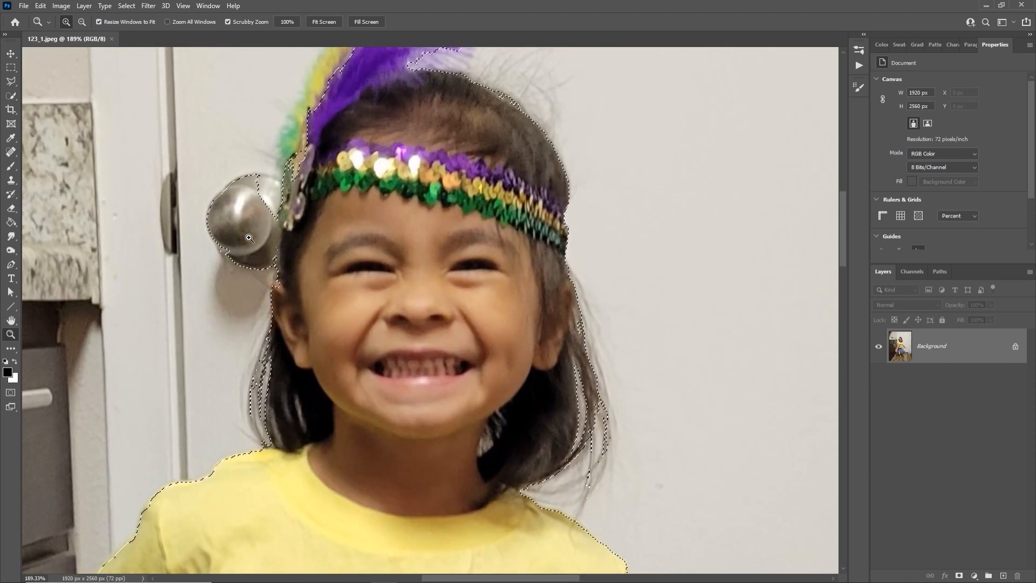
pyautogui.scroll(3, 329, 150)
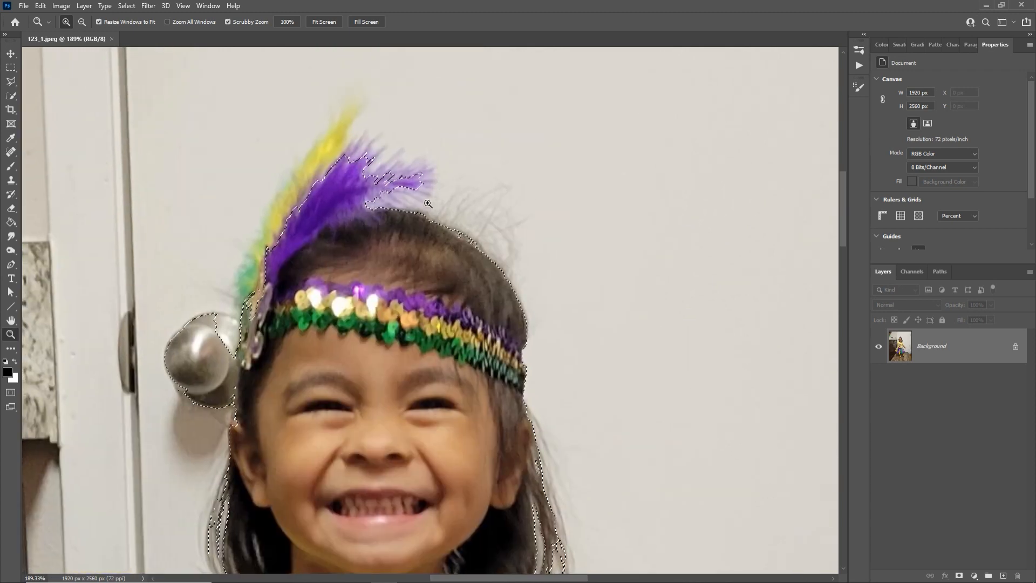
pyautogui.scroll(-6, 346, 324)
pyautogui.moveTo(329, 388); pyautogui.dragTo(361, 255)
pyautogui.scroll(-5, 372, 288)
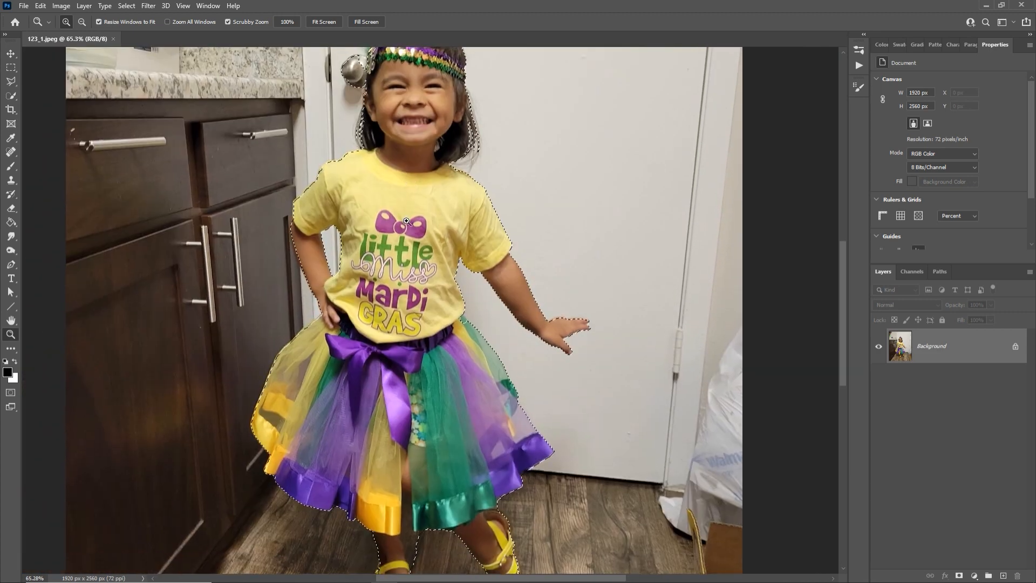
pyautogui.scroll(-2, 401, 276)
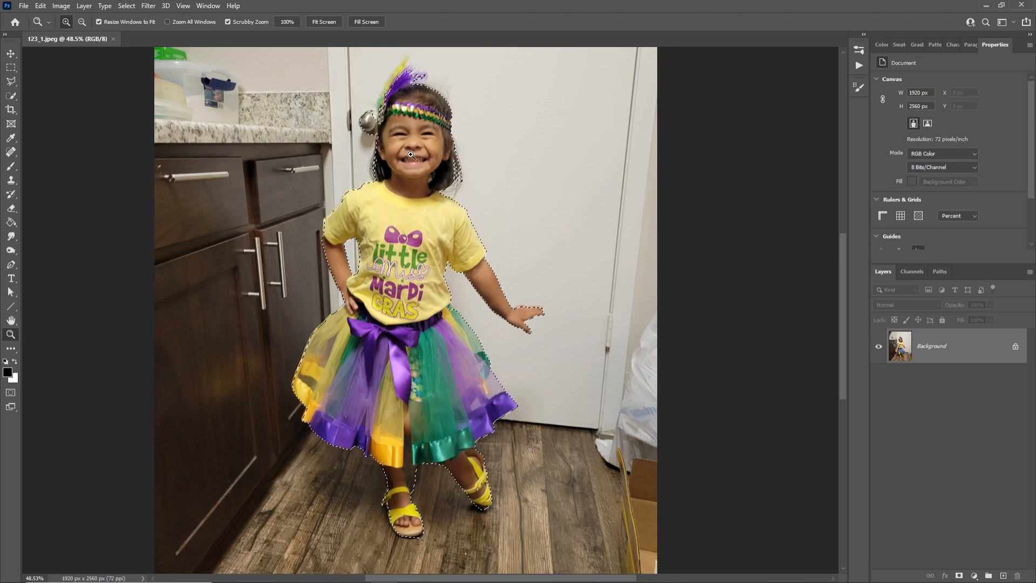
pyautogui.scroll(3, 452, 143)
pyautogui.scroll(2, 452, 143)
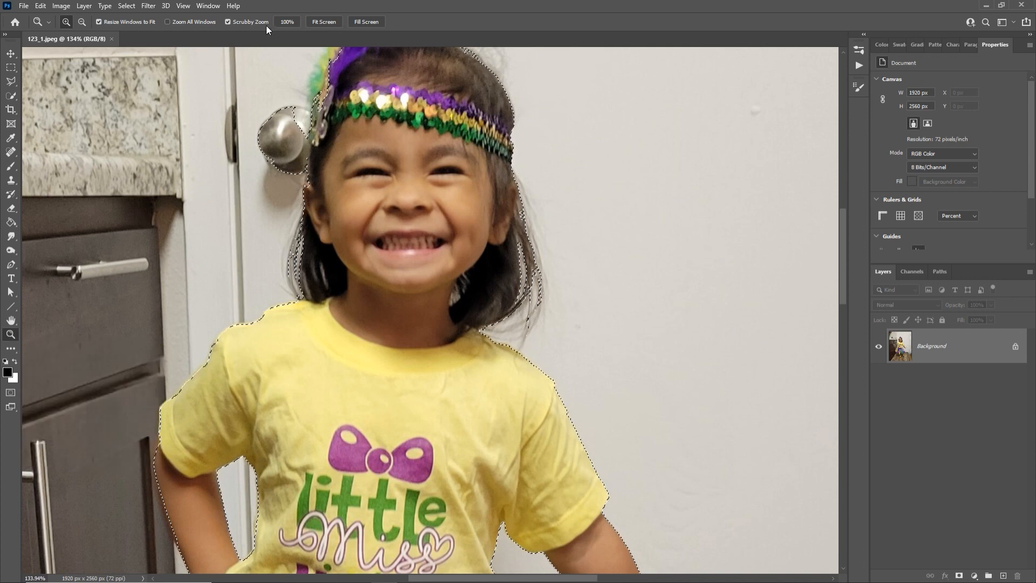
# Step: Activate the Quick Selection Tool and open the current selection in Select and Mask
pyautogui.press('w')
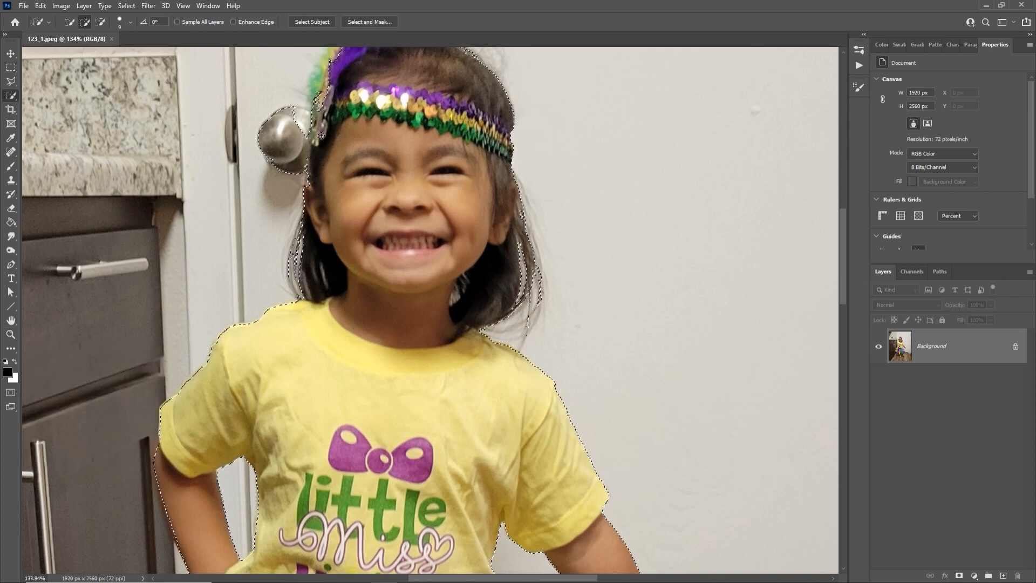
pyautogui.rightClick(11, 95)
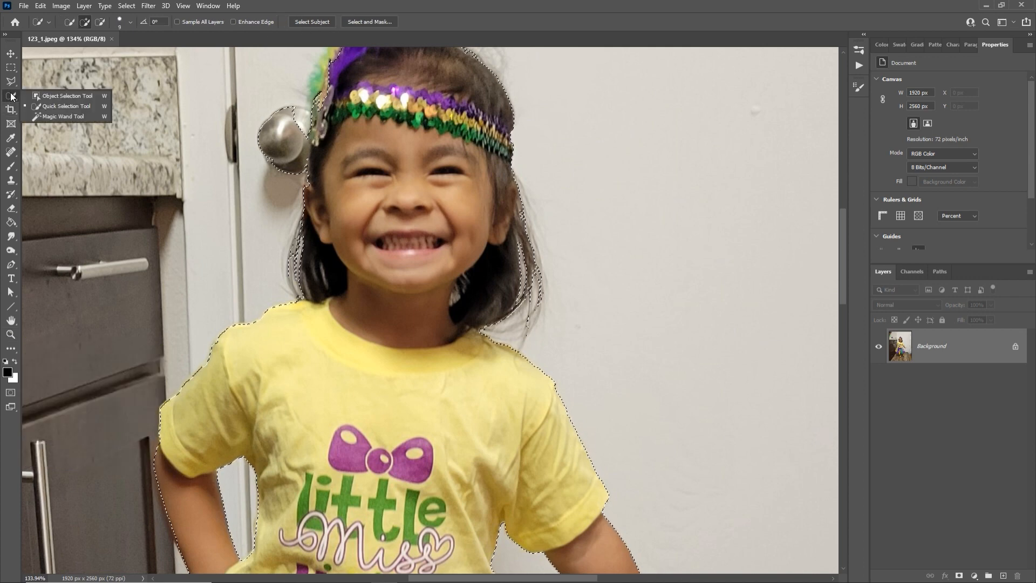
pyautogui.click(70, 107)
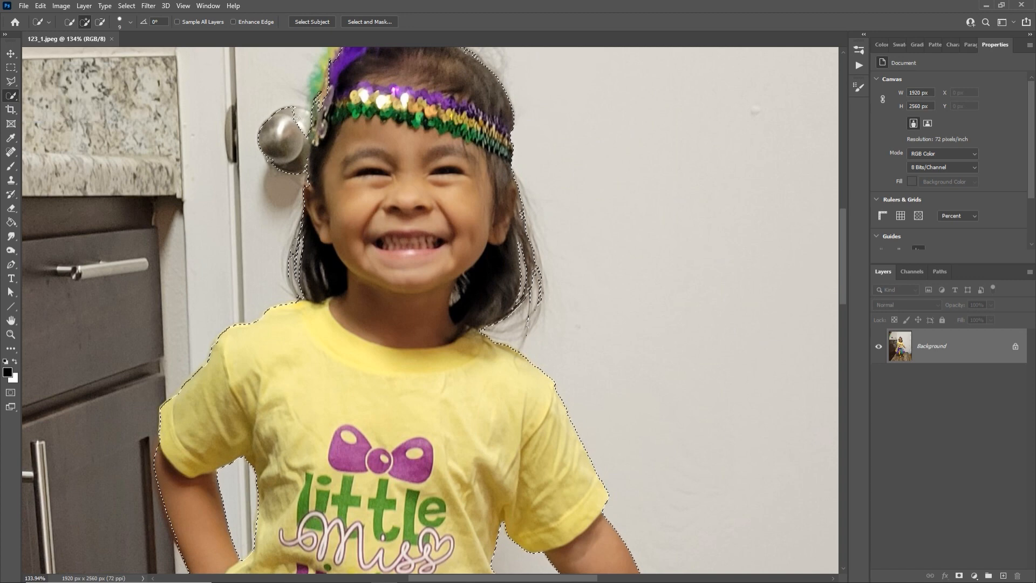
pyautogui.click(367, 21)
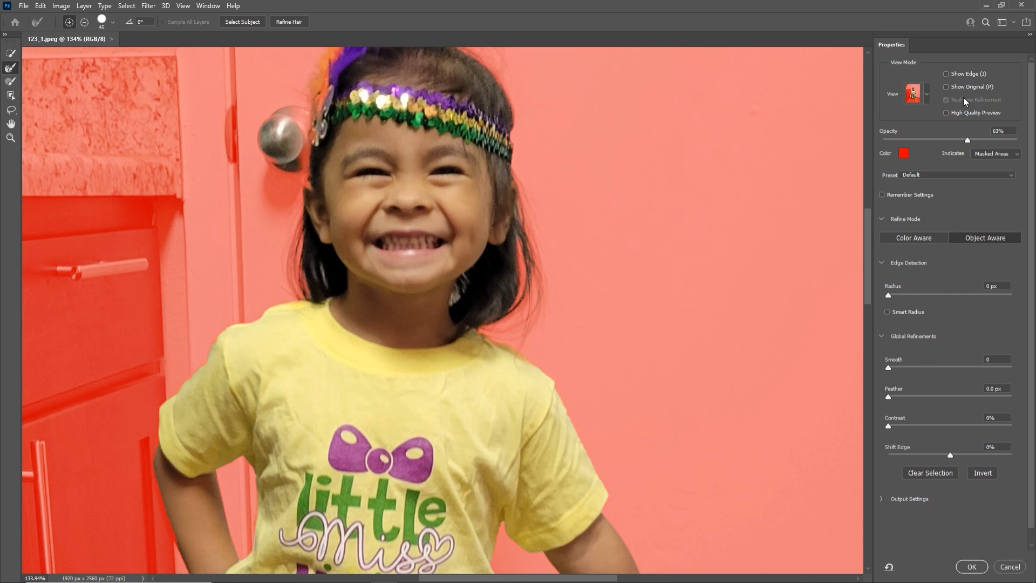
pyautogui.click(921, 93)
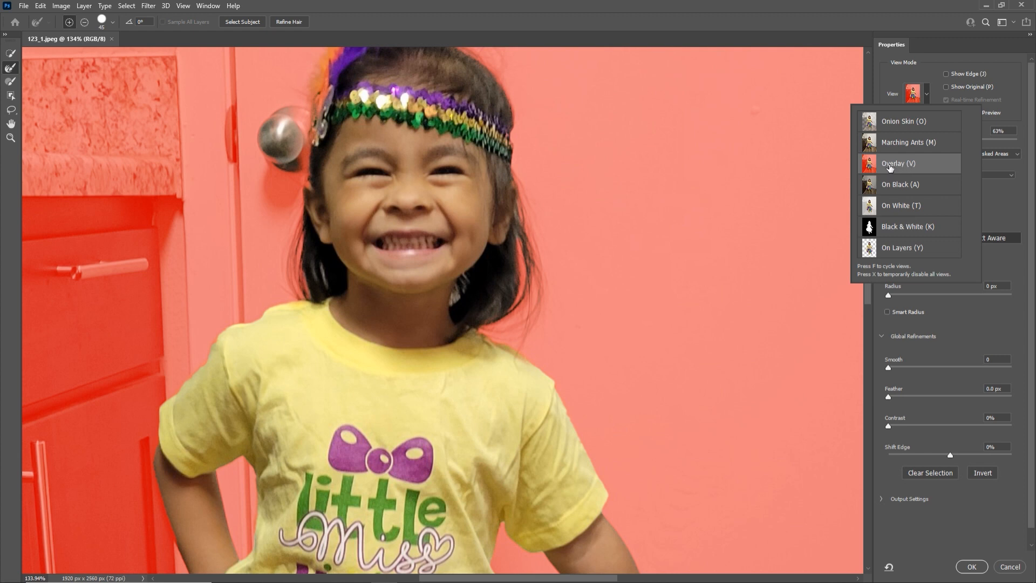
pyautogui.click(887, 94)
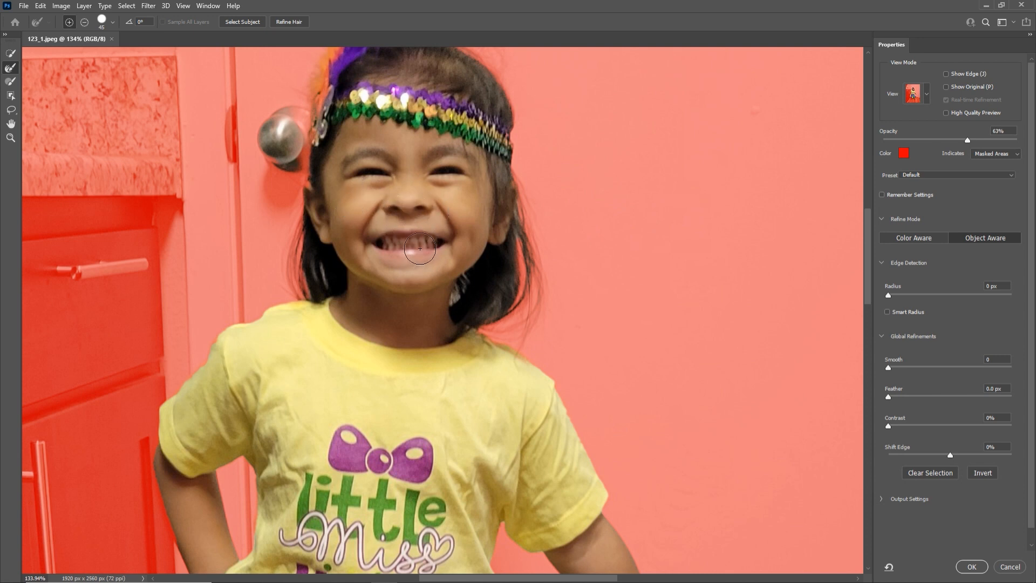
pyautogui.click(914, 94)
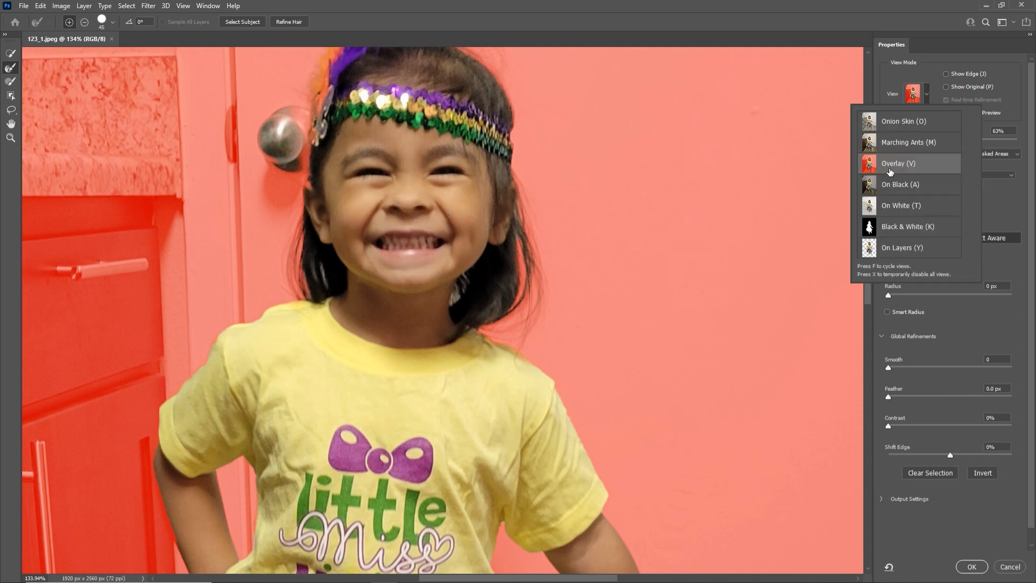
pyautogui.click(892, 86)
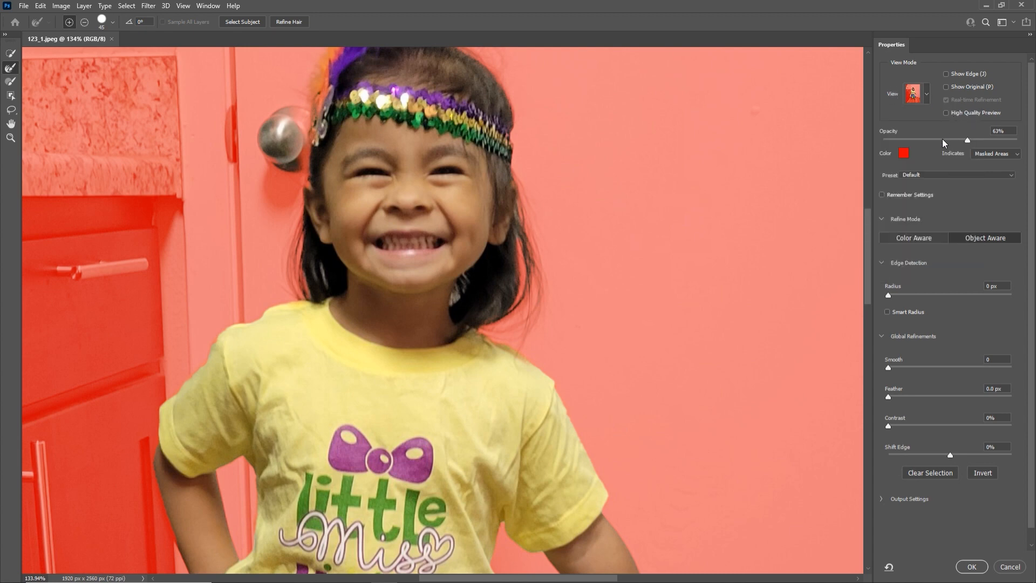
# Step: Set the edge detection radius to 4 px with Smart Radius at 65% overlay opacity, and set Smooth to 11
pyautogui.moveTo(969, 139)
pyautogui.mouseDown()
pyautogui.moveTo(908, 139)
pyautogui.moveTo(992, 142)
pyautogui.moveTo(970, 141)
pyautogui.mouseUp()
pyautogui.click(905, 295)
pyautogui.moveTo(911, 296); pyautogui.dragTo(915, 293)
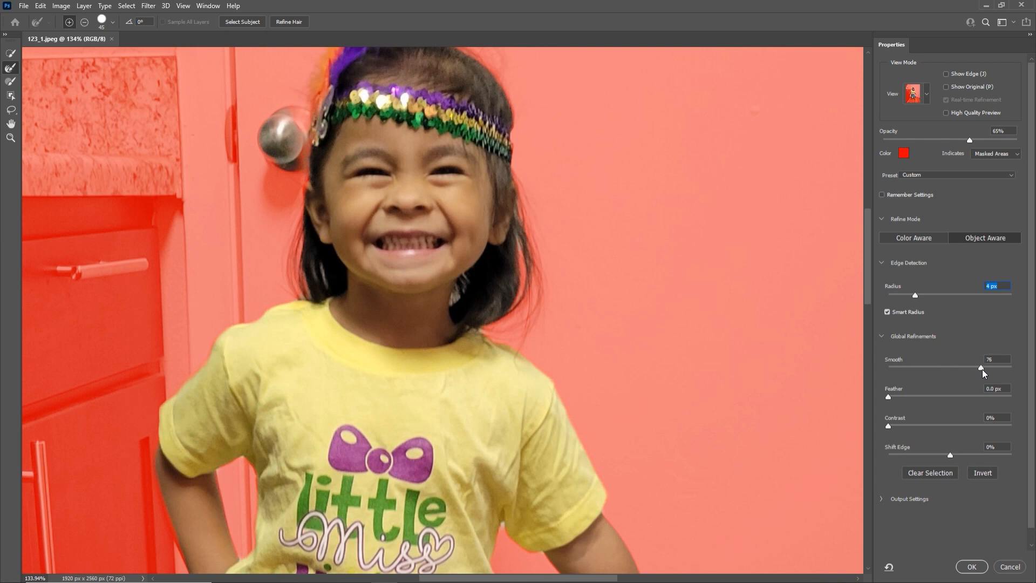
pyautogui.click(983, 369)
pyautogui.moveTo(924, 369); pyautogui.dragTo(902, 368)
# Step: Try Feather values of 4.6, 9.9, 55.0 and 27.9 px on the selection edge
pyautogui.click(921, 396)
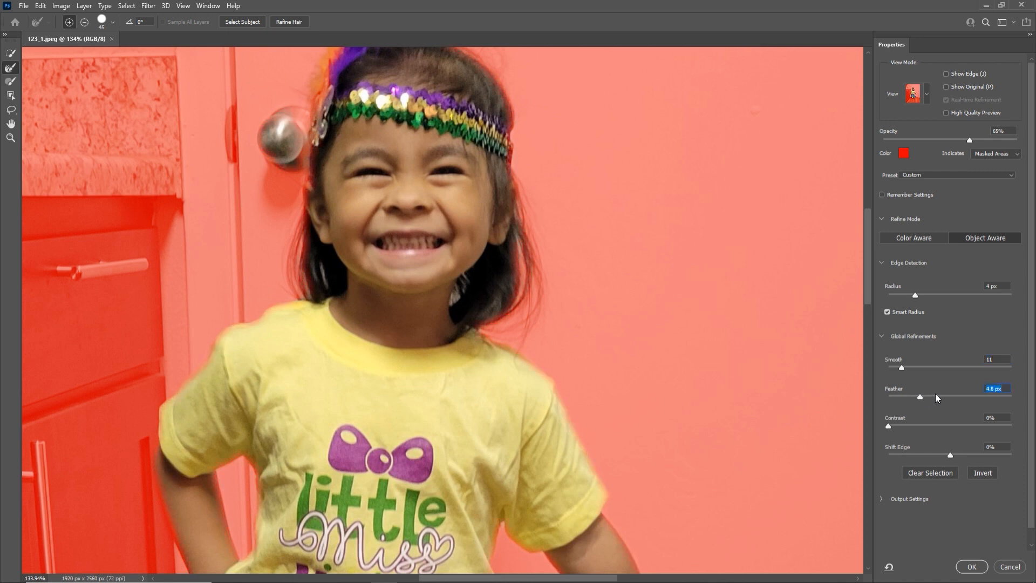
pyautogui.click(938, 394)
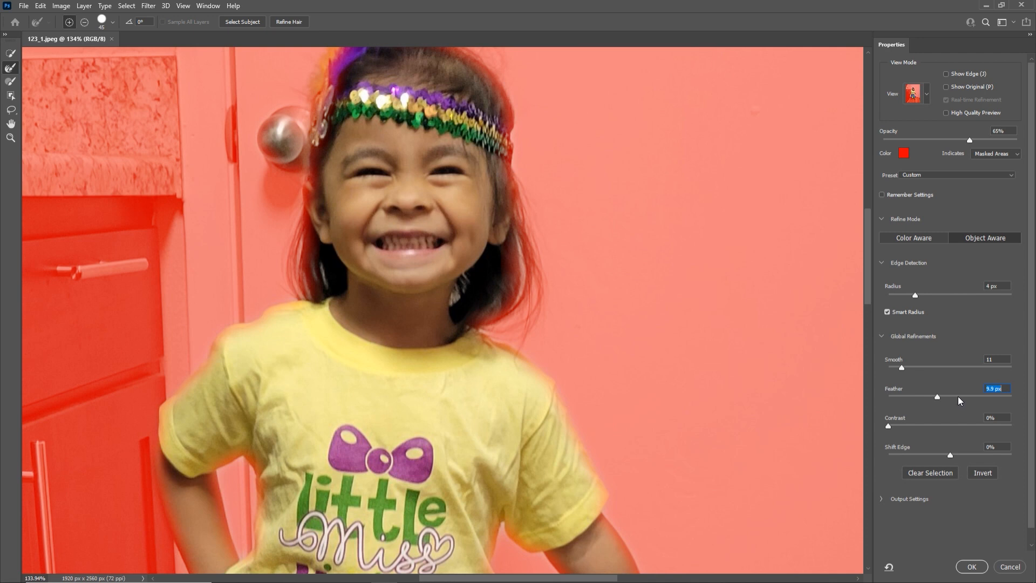
pyautogui.click(958, 396)
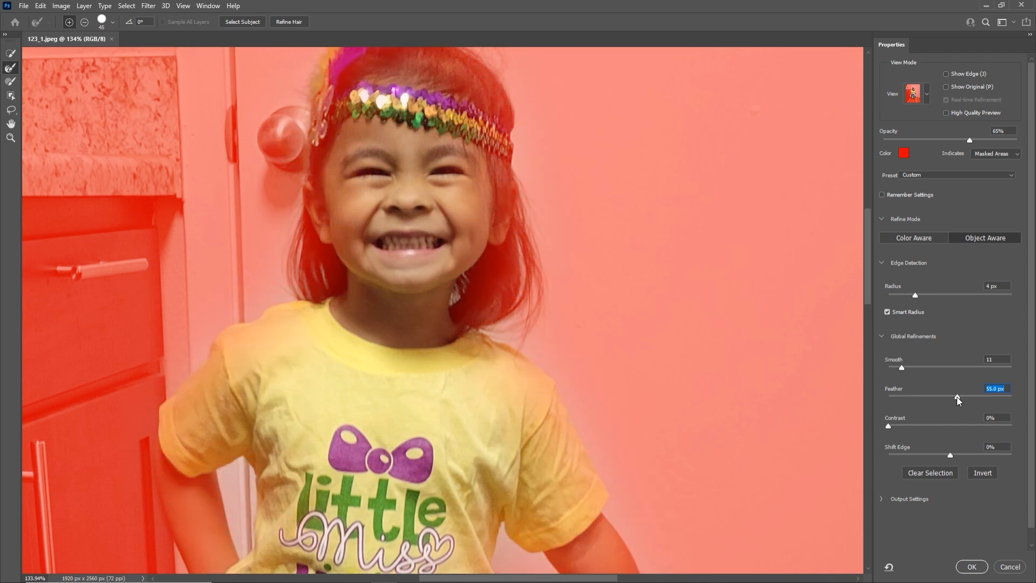
pyautogui.moveTo(957, 396); pyautogui.dragTo(945, 397)
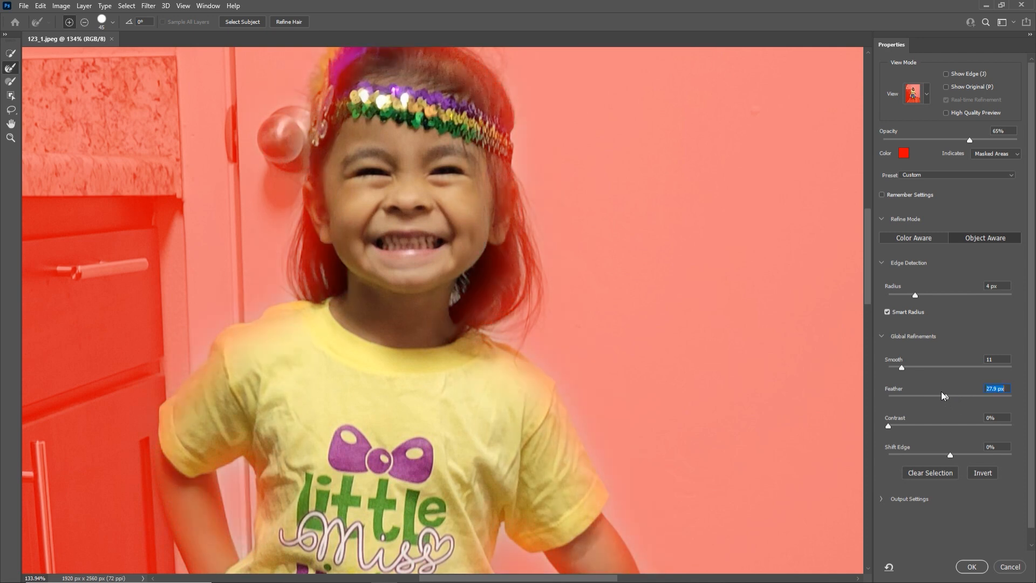
# Step: Raise the overlay opacity to 100% and compare lower Feather values, settling on about 1.5 px
pyautogui.click(1017, 140)
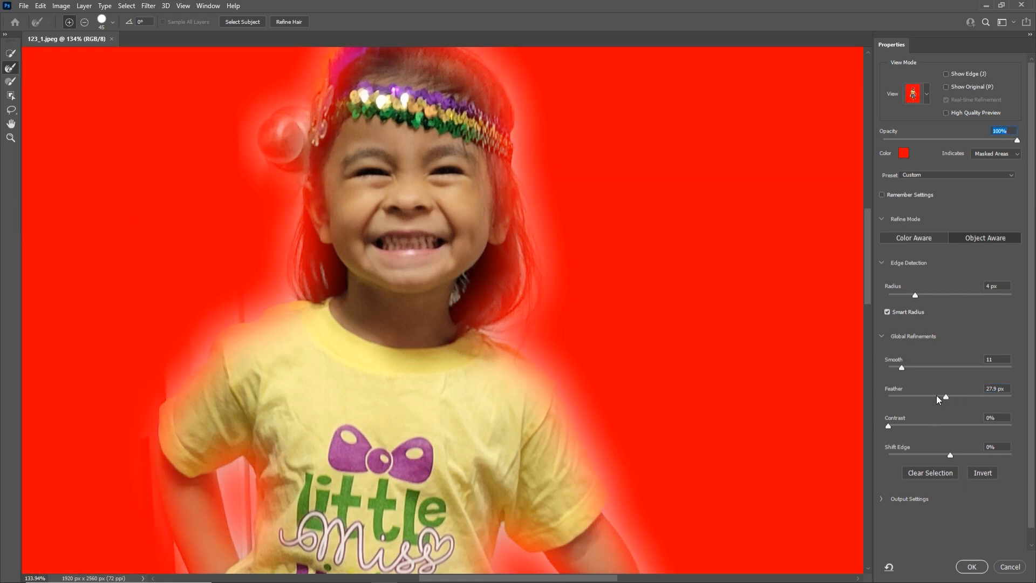
pyautogui.click(917, 397)
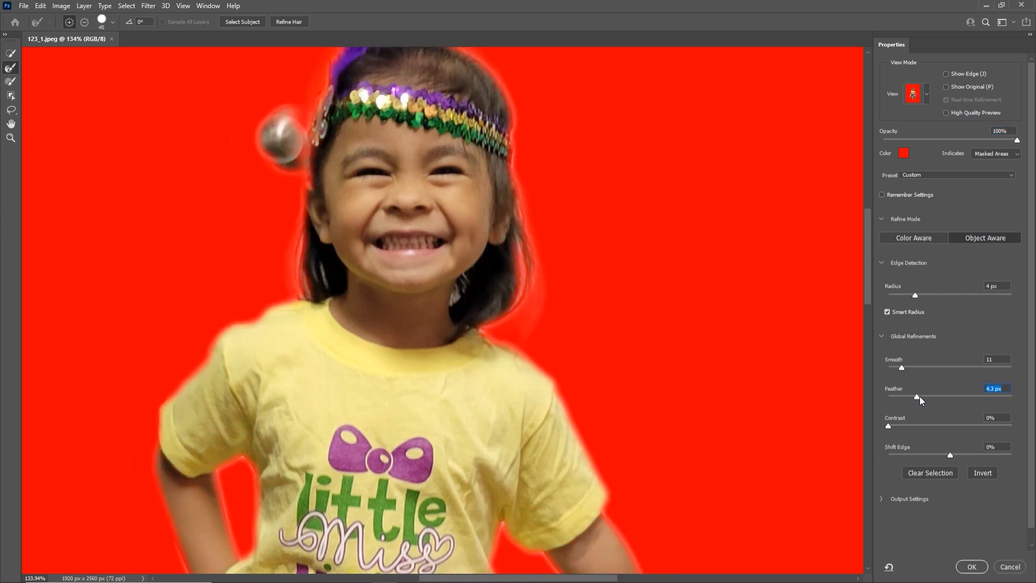
pyautogui.moveTo(921, 397); pyautogui.dragTo(874, 398)
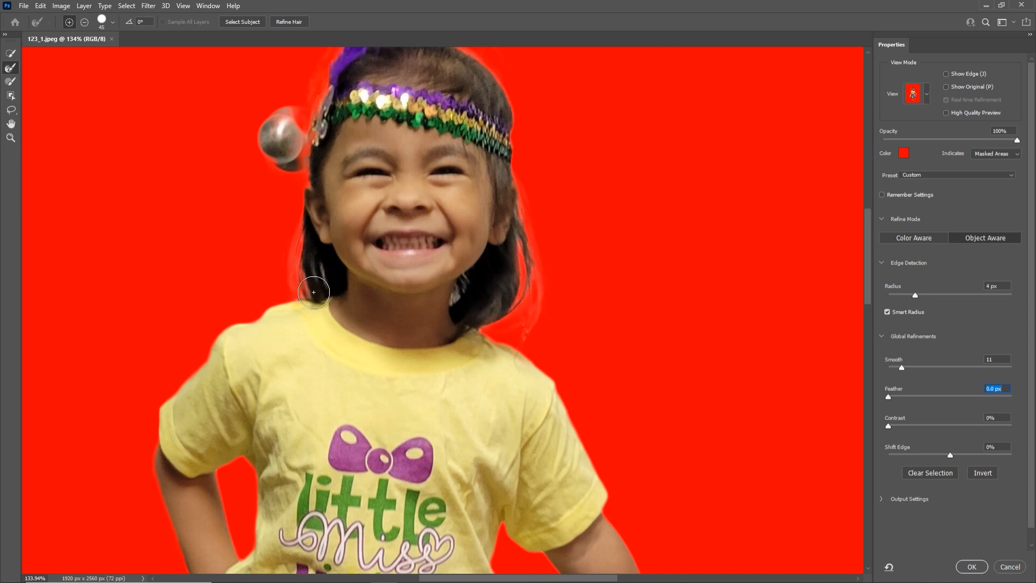
pyautogui.click(903, 397)
pyautogui.moveTo(902, 396); pyautogui.dragTo(898, 396)
# Step: Try higher Contrast values on the selection edge, starting at 35%, and return Contrast to 0%
pyautogui.click(931, 426)
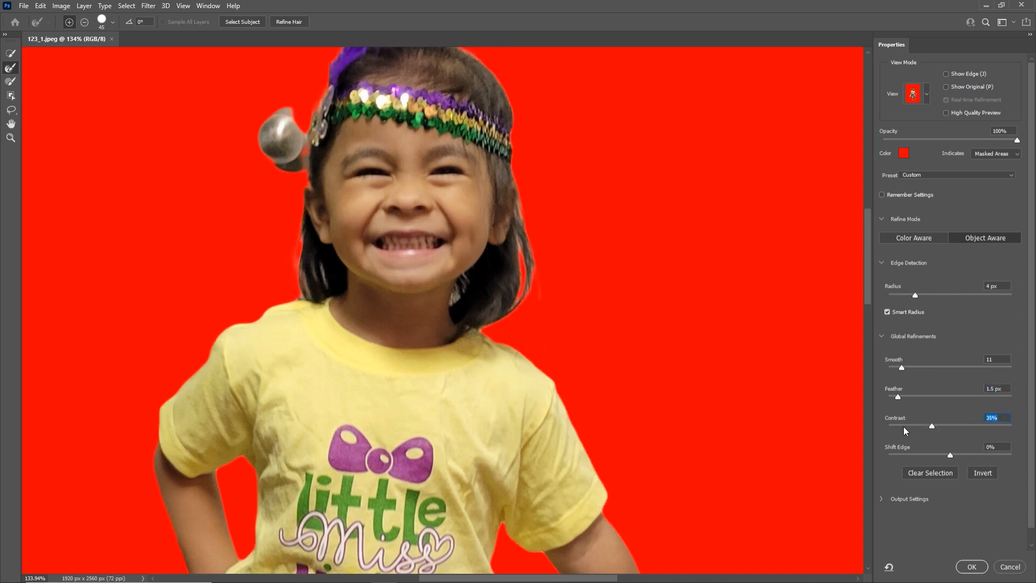
pyautogui.moveTo(903, 426); pyautogui.dragTo(860, 426)
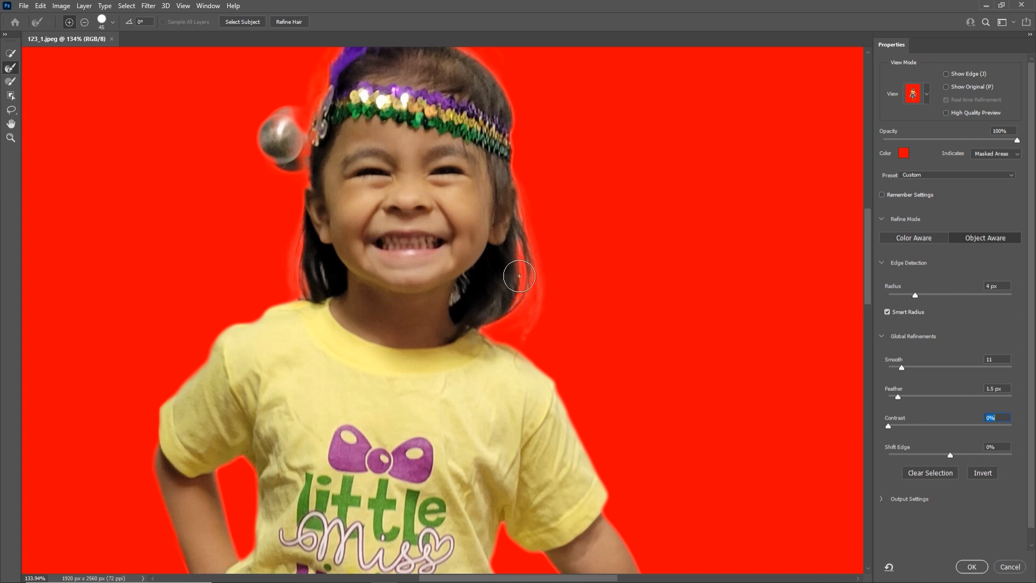
pyautogui.click(954, 425)
pyautogui.click(992, 426)
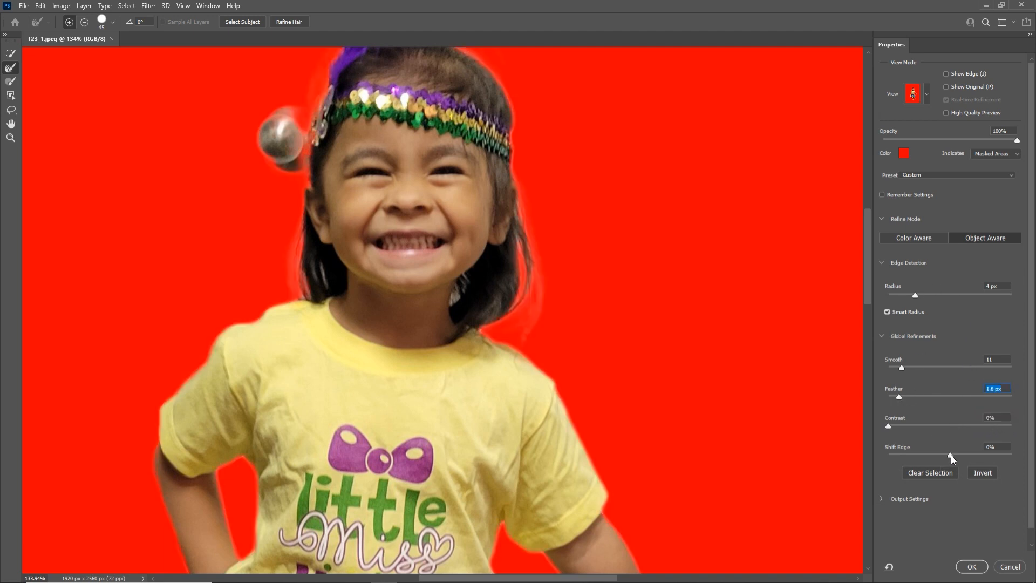
# Step: Try a Shift Edge of +100%, check the edges around the hair, feather and arms, and reset it to 0%
pyautogui.moveTo(951, 455); pyautogui.dragTo(1012, 455)
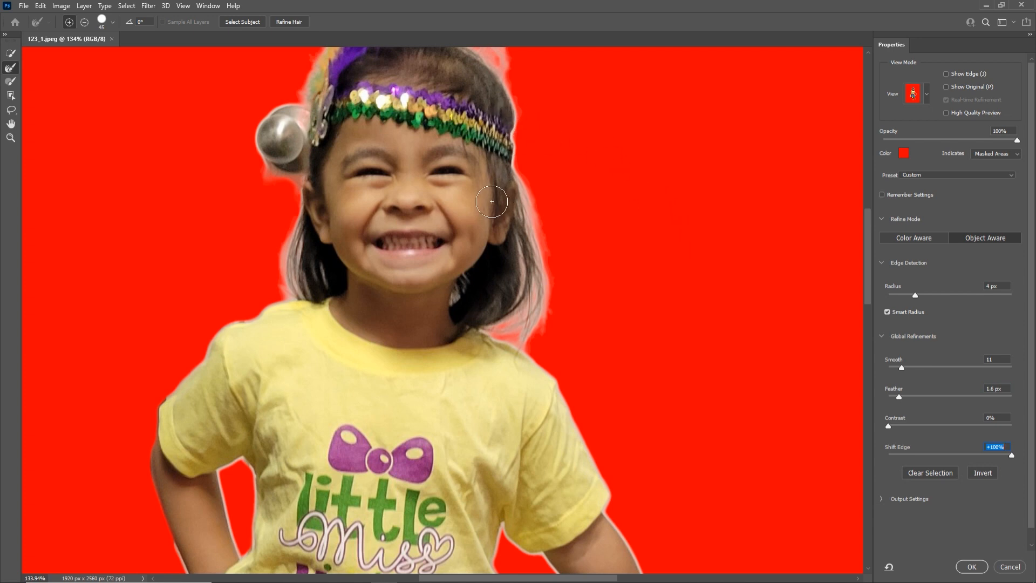
pyautogui.moveTo(497, 199); pyautogui.dragTo(523, 279)
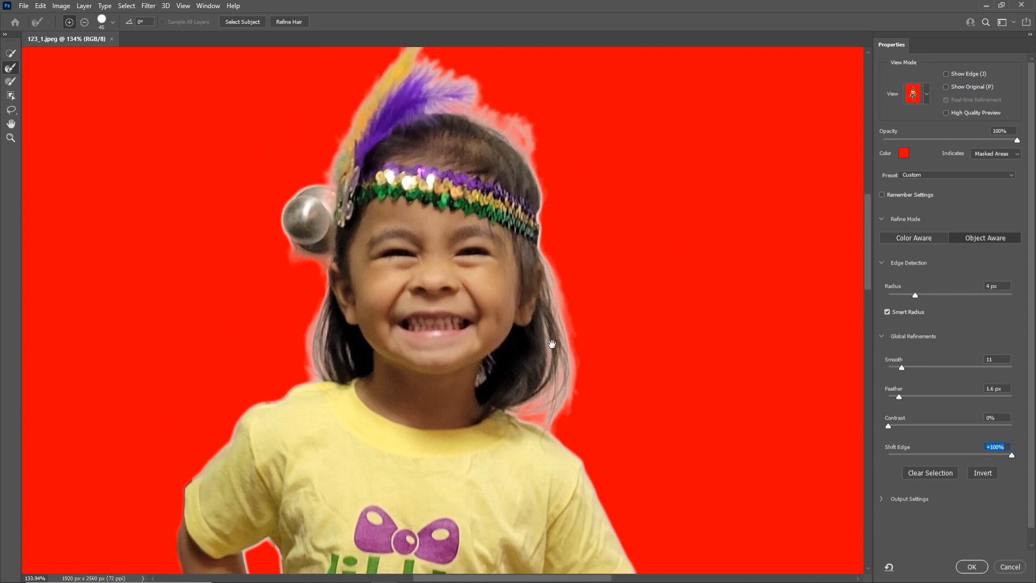
pyautogui.moveTo(551, 343); pyautogui.dragTo(541, 199)
pyautogui.moveTo(593, 374)
pyautogui.mouseDown()
pyautogui.moveTo(646, 215)
pyautogui.moveTo(594, 279)
pyautogui.mouseUp()
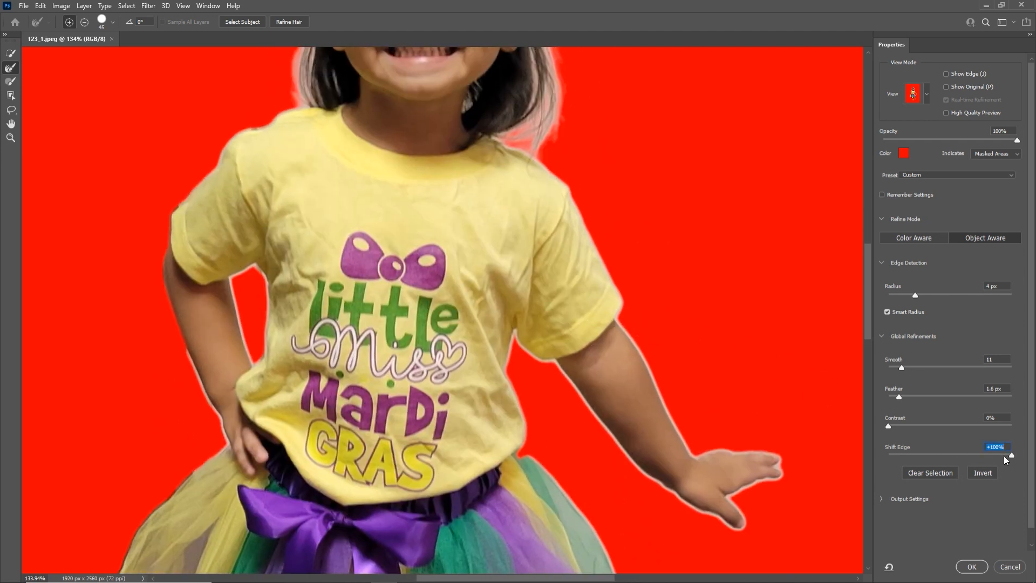
pyautogui.moveTo(991, 455); pyautogui.dragTo(948, 458)
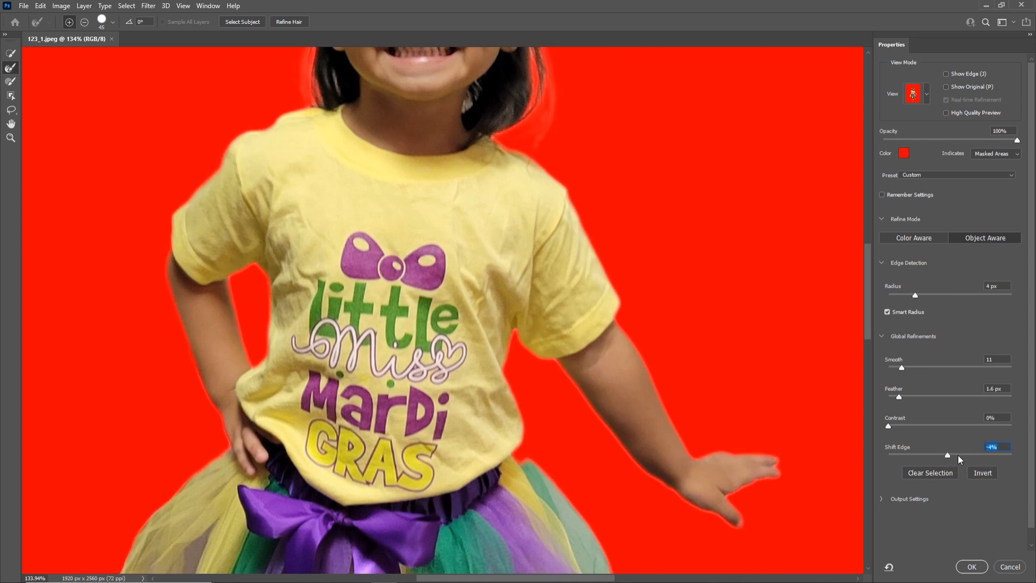
pyautogui.write('0')
# Step: Try a Shift Edge of -100%, check the edges around the shirt, arms and skirt, and reset it to 0%
pyautogui.moveTo(946, 454); pyautogui.dragTo(857, 455)
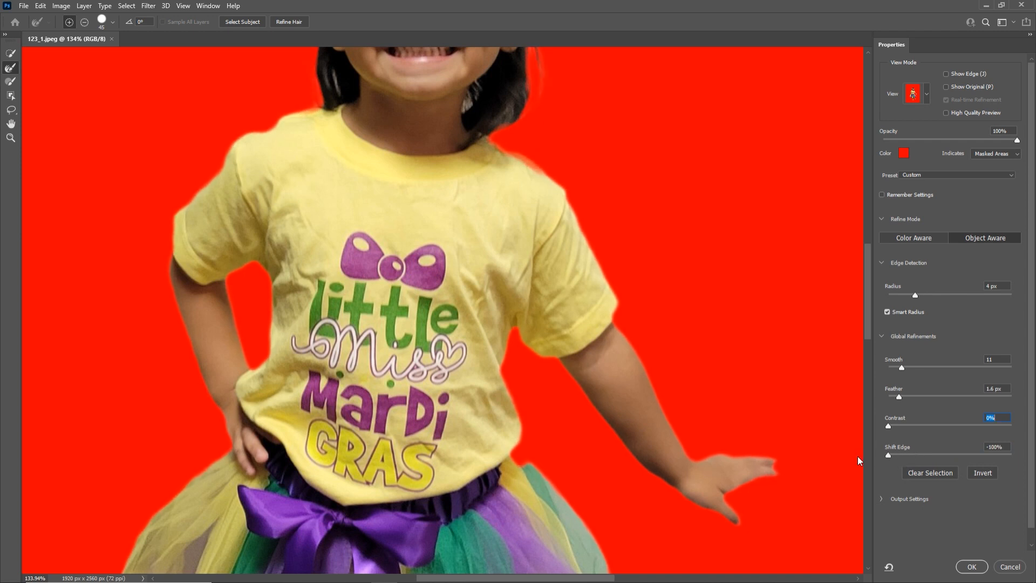
pyautogui.press('Tab')
pyautogui.scroll(-3, 696, 459)
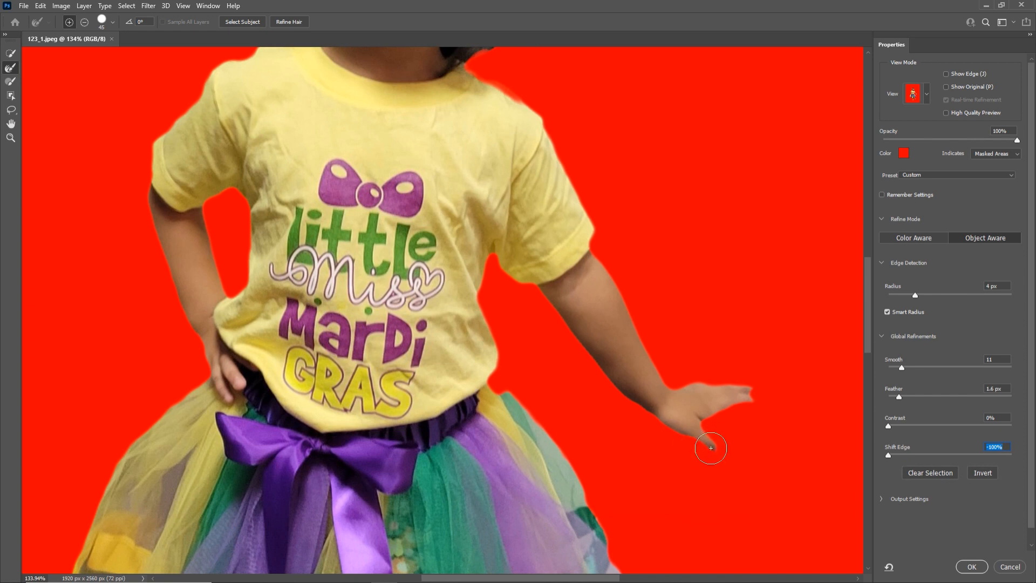
pyautogui.moveTo(248, 207); pyautogui.dragTo(255, 294)
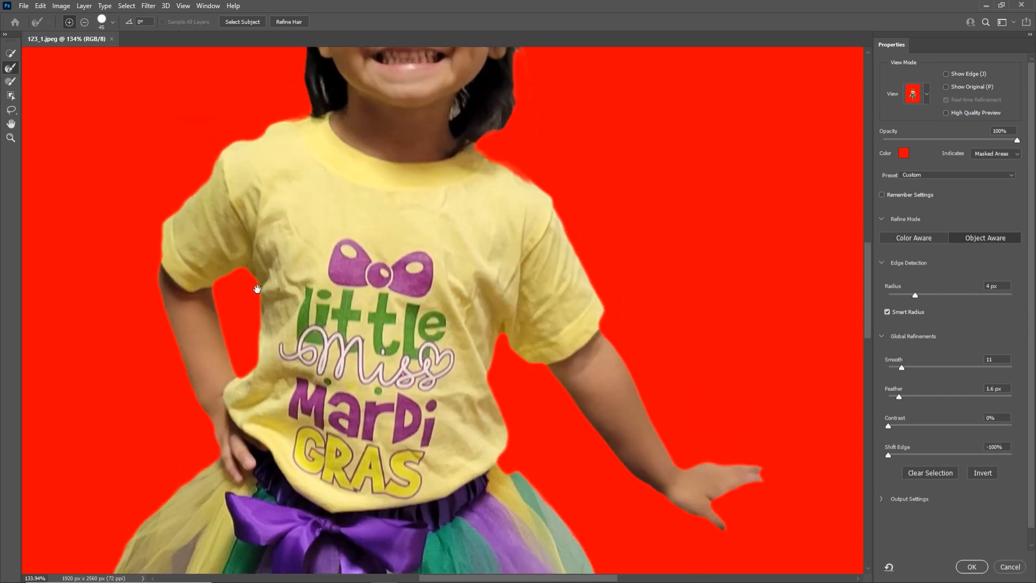
pyautogui.moveTo(889, 454); pyautogui.dragTo(953, 455)
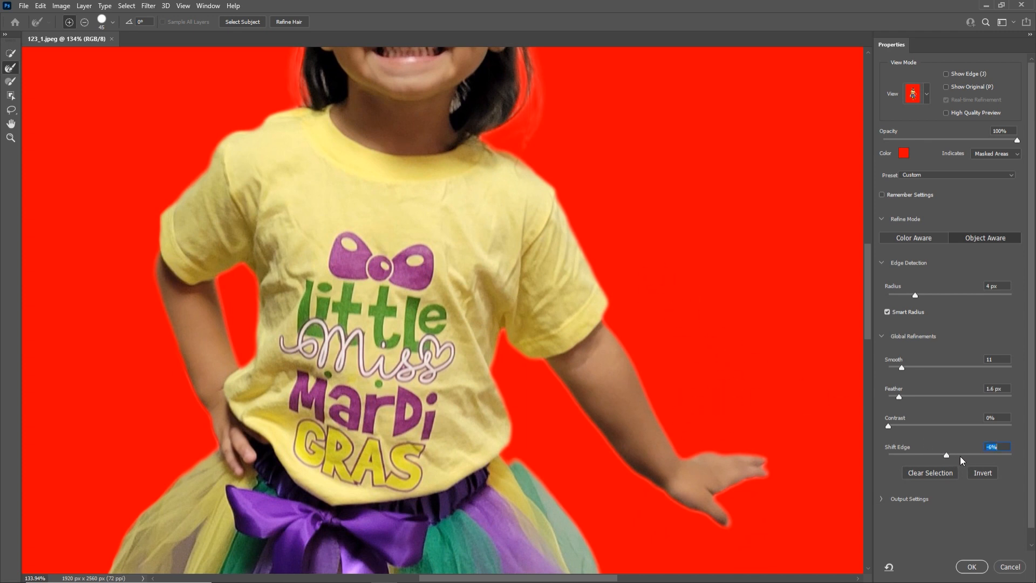
pyautogui.write('0')
# Step: Accept the Select and Mask refinements and inspect the selection outline around the bent arm and the whole figure
pyautogui.moveTo(425, 213); pyautogui.dragTo(424, 305)
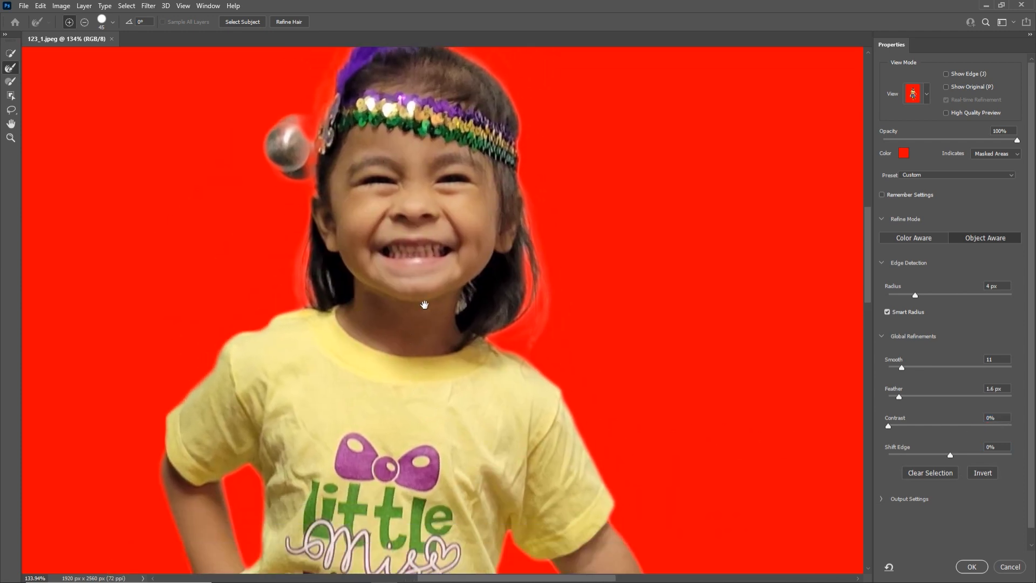
pyautogui.click(971, 567)
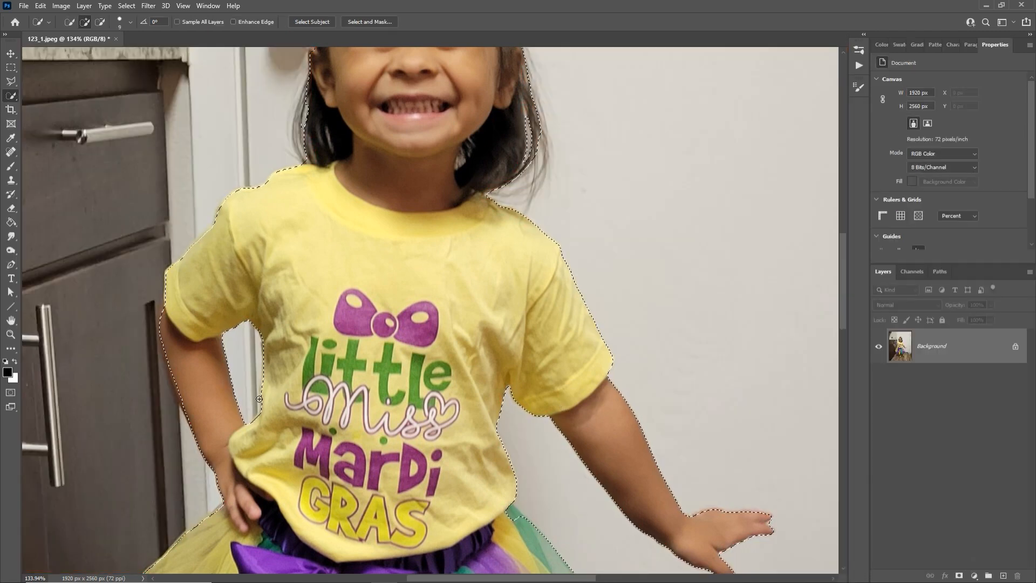
pyautogui.press('z')
pyautogui.moveTo(193, 393); pyautogui.dragTo(261, 388)
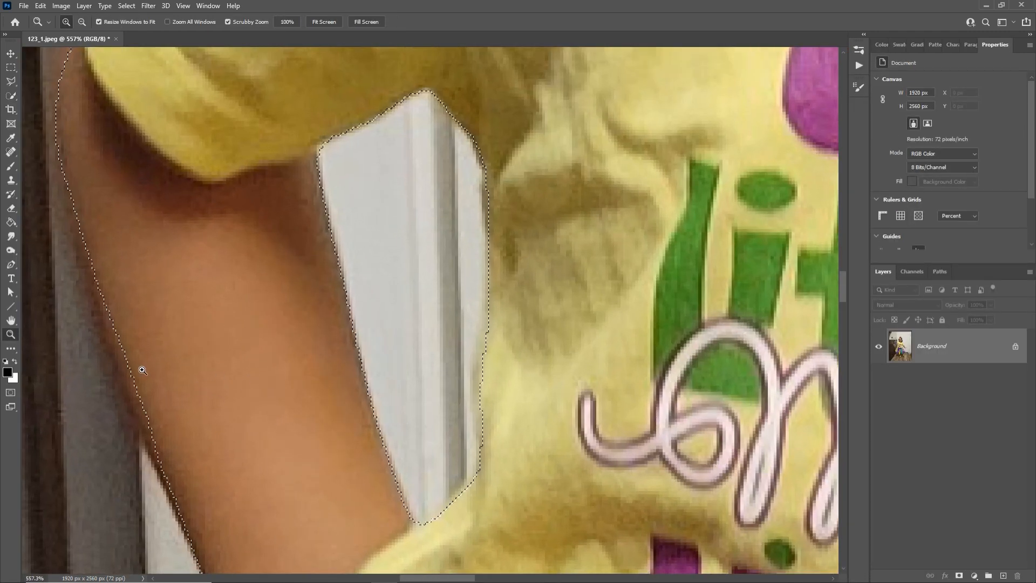
pyautogui.moveTo(440, 343); pyautogui.dragTo(329, 358)
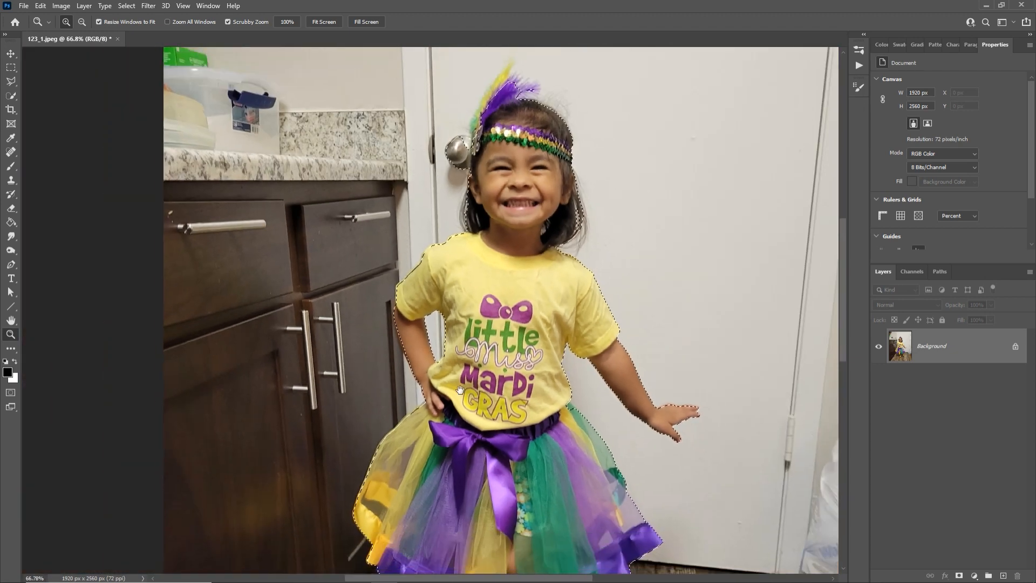
pyautogui.moveTo(460, 389); pyautogui.dragTo(398, 247)
pyautogui.moveTo(506, 386); pyautogui.dragTo(485, 408)
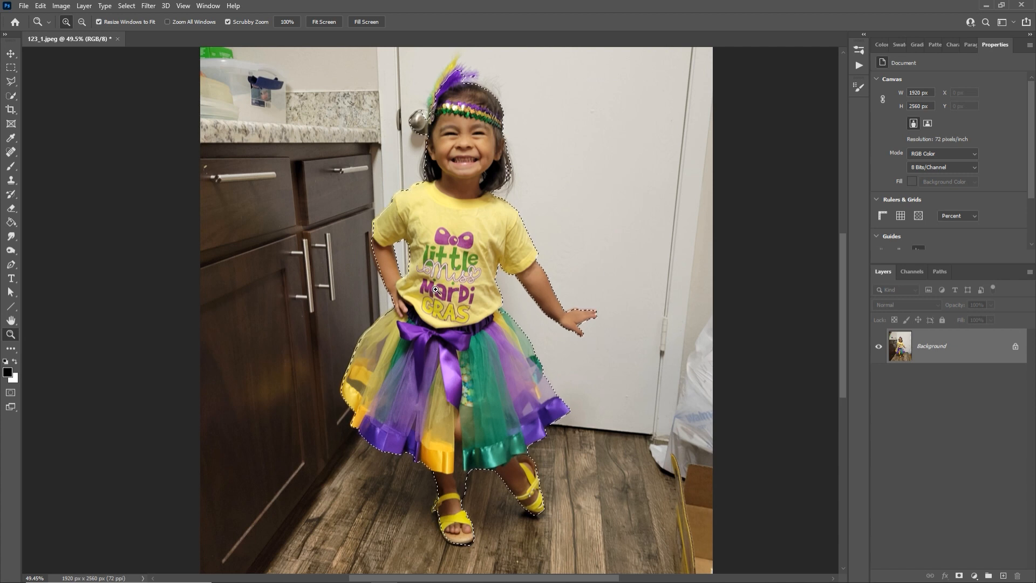
# Step: Try black brush strokes inside the selection across the girl's shirt and undo them
pyautogui.press('b')
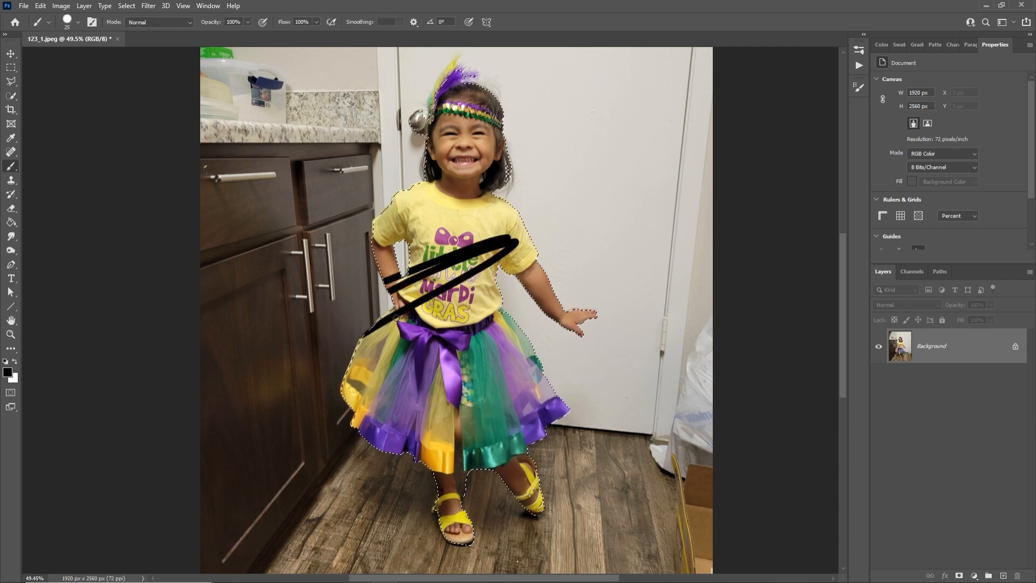
pyautogui.moveTo(590, 402); pyautogui.dragTo(681, 389)
pyautogui.hotkey('ctrl', 'z')
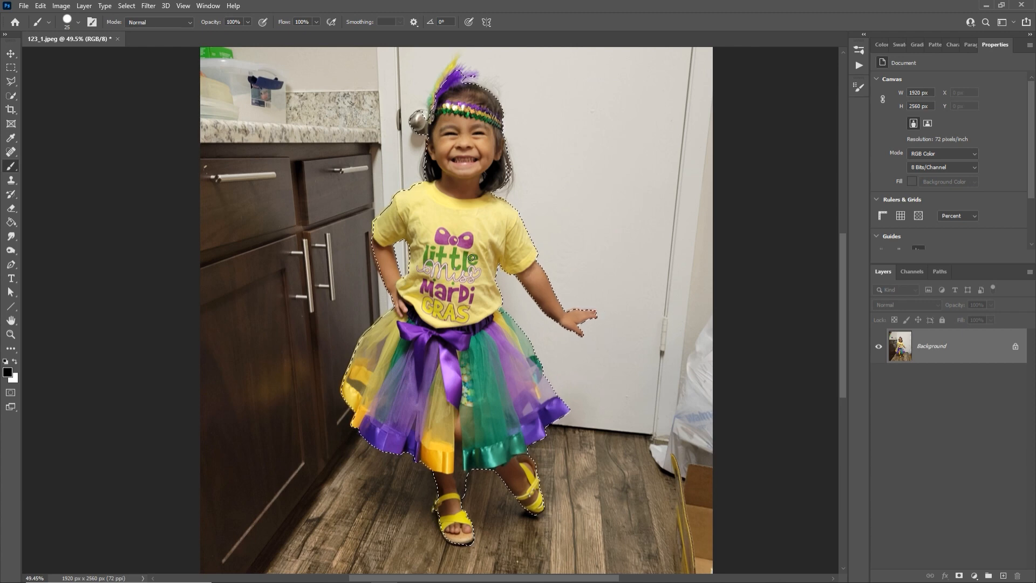
# Step: Turn the selection into a layer mask on the photo and briefly view the mask on its own
pyautogui.click(958, 576)
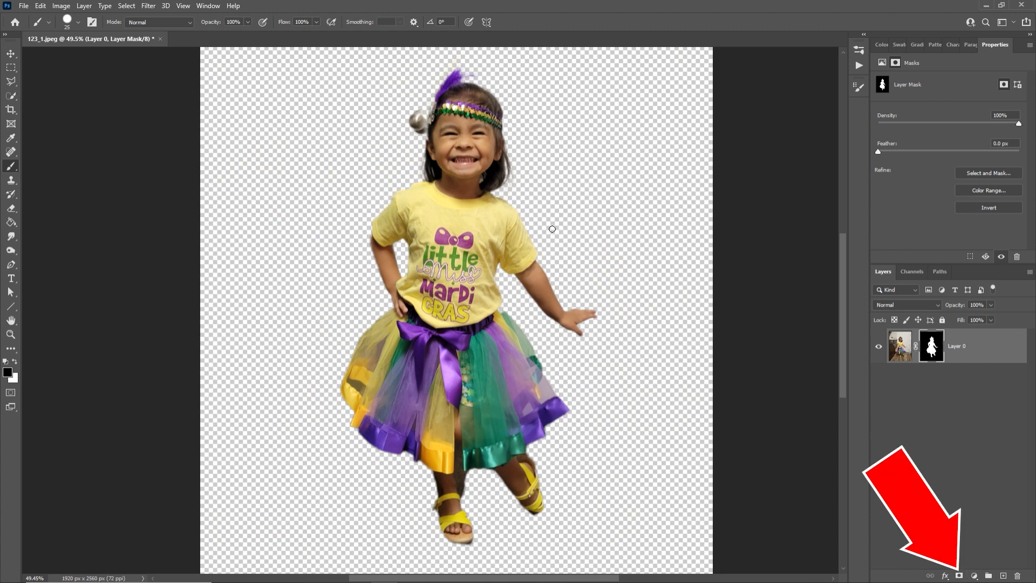
pyautogui.press('z')
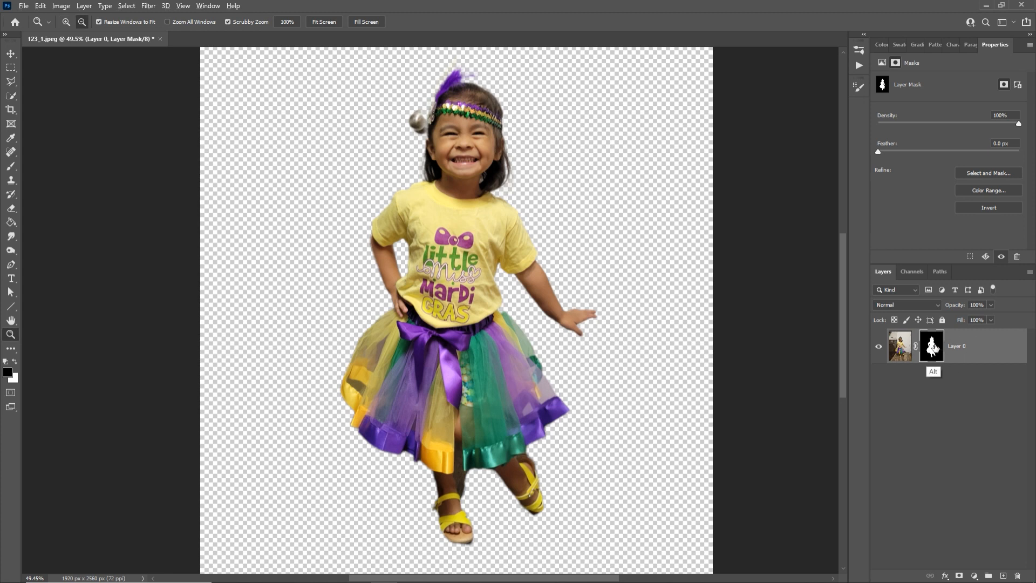
pyautogui.keyDown('alt'); pyautogui.click(932, 350); pyautogui.keyUp('alt')
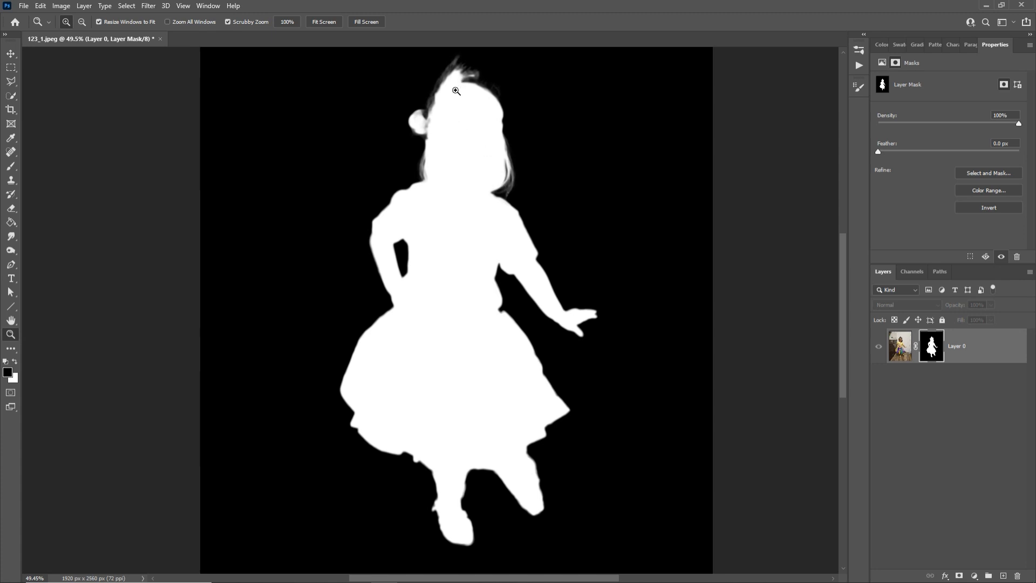
pyautogui.click(901, 350)
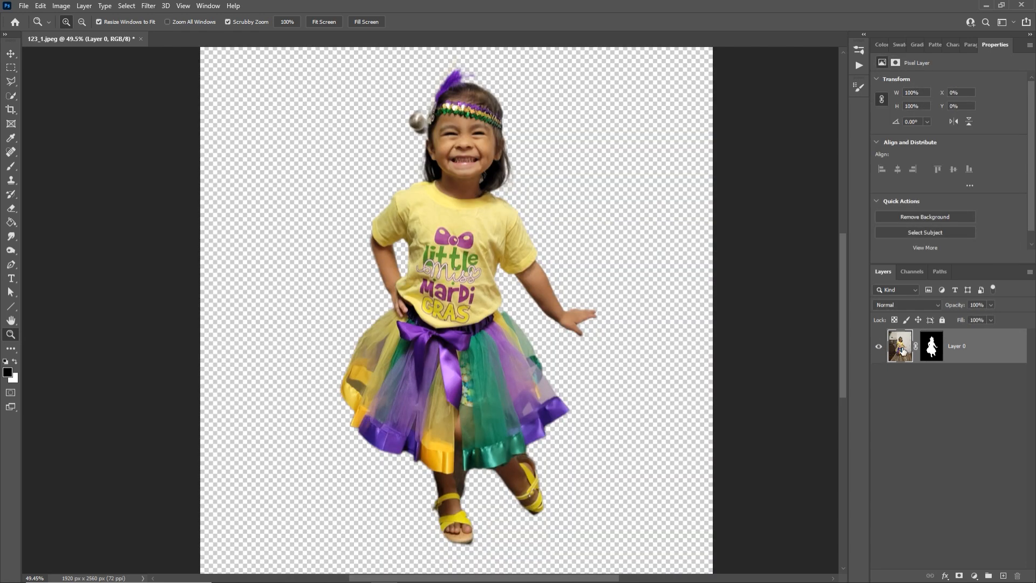
# Step: Display the layer mask alone, examine its black, white and gray areas around the hair, and return to the masked photo
pyautogui.keyDown('alt'); pyautogui.click(931, 349); pyautogui.keyUp('alt')
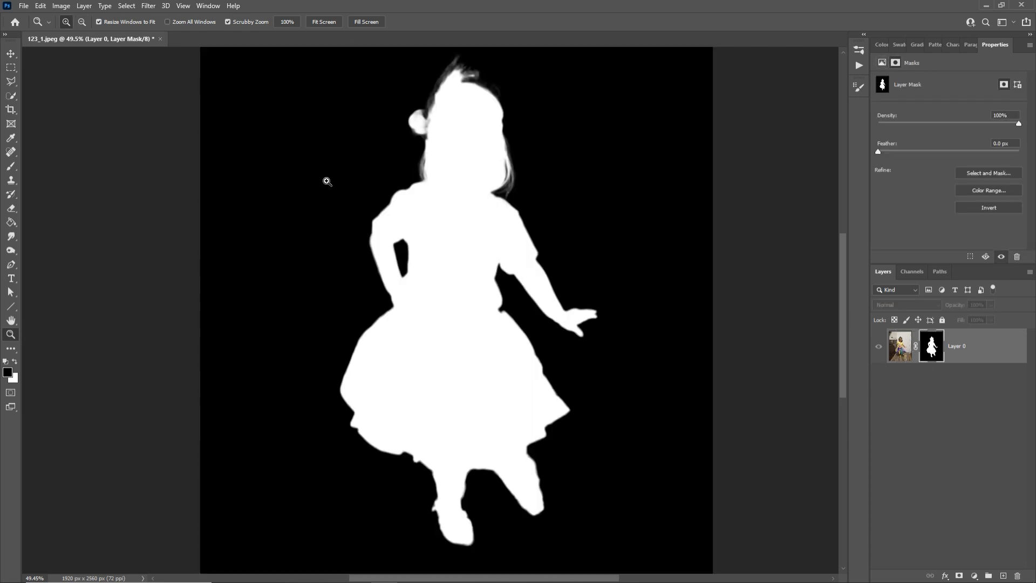
pyautogui.moveTo(464, 169); pyautogui.dragTo(562, 164)
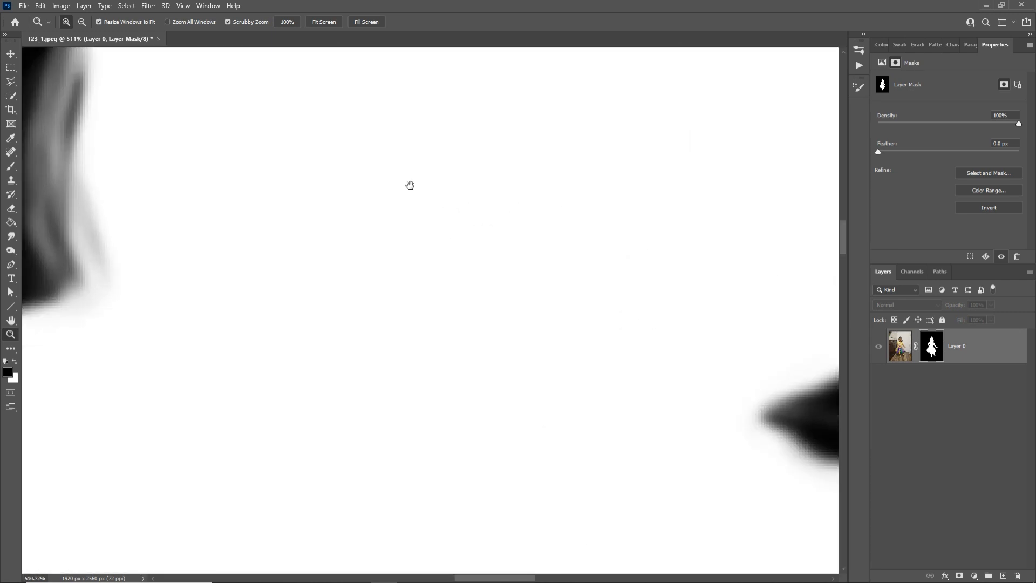
pyautogui.moveTo(799, 176); pyautogui.dragTo(415, 234)
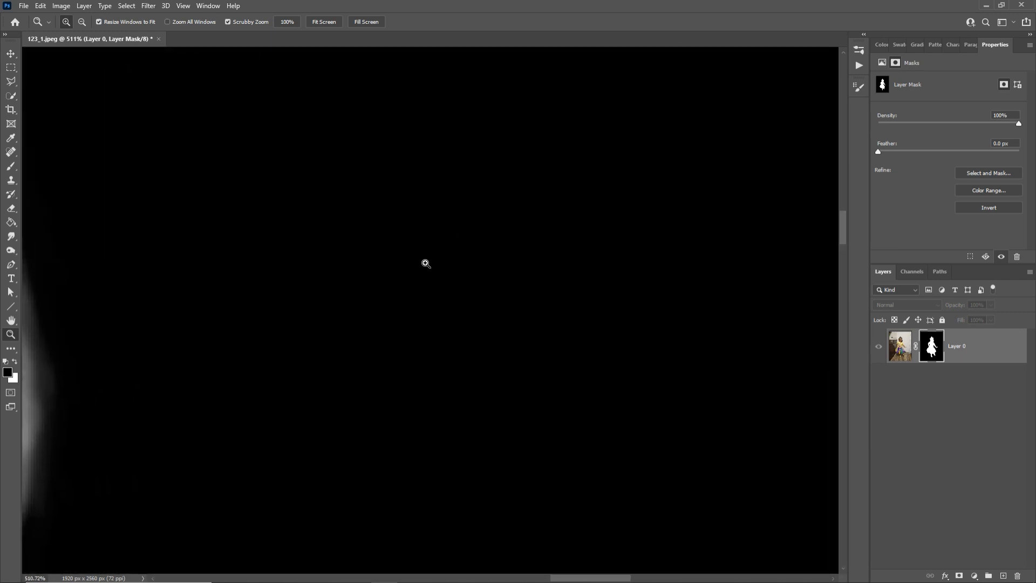
pyautogui.moveTo(430, 273); pyautogui.dragTo(356, 301)
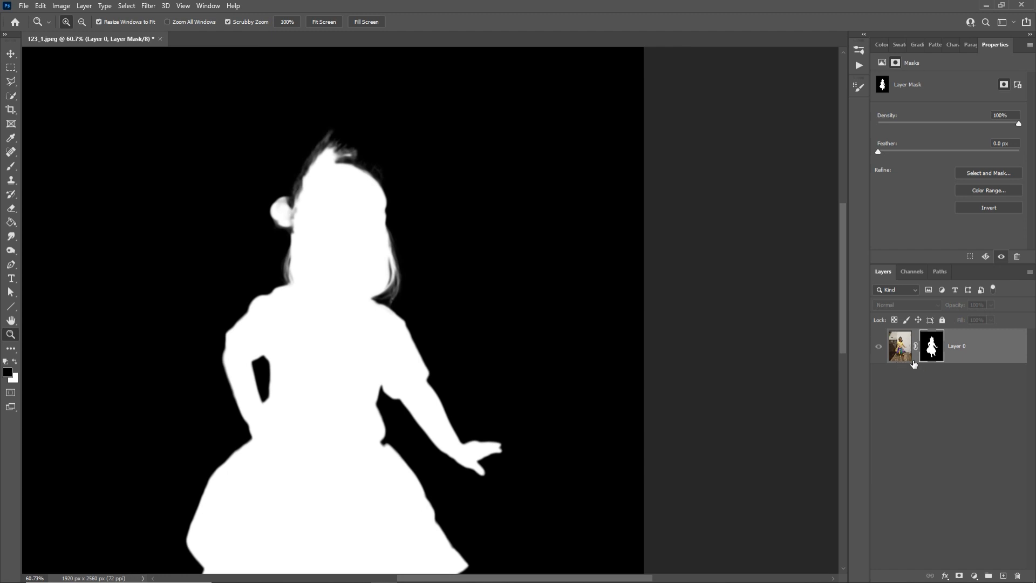
pyautogui.keyDown('alt'); pyautogui.click(932, 357); pyautogui.keyUp('alt')
pyautogui.moveTo(398, 307); pyautogui.dragTo(484, 220)
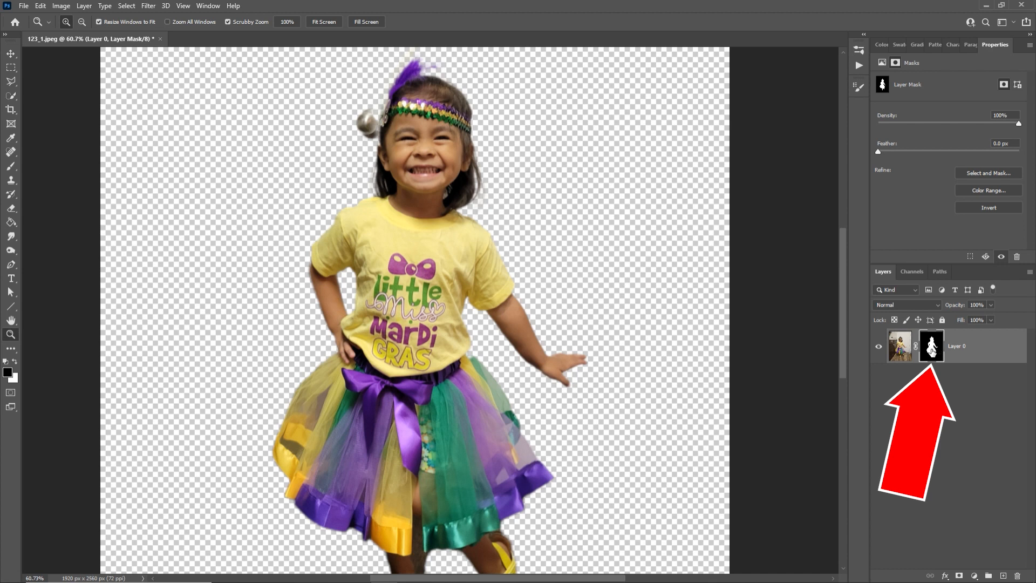
# Step: Set up the Brush tool with black as the foreground color and a 100 px size for painting on the layer mask
pyautogui.press('b')
pyautogui.click(8, 373)
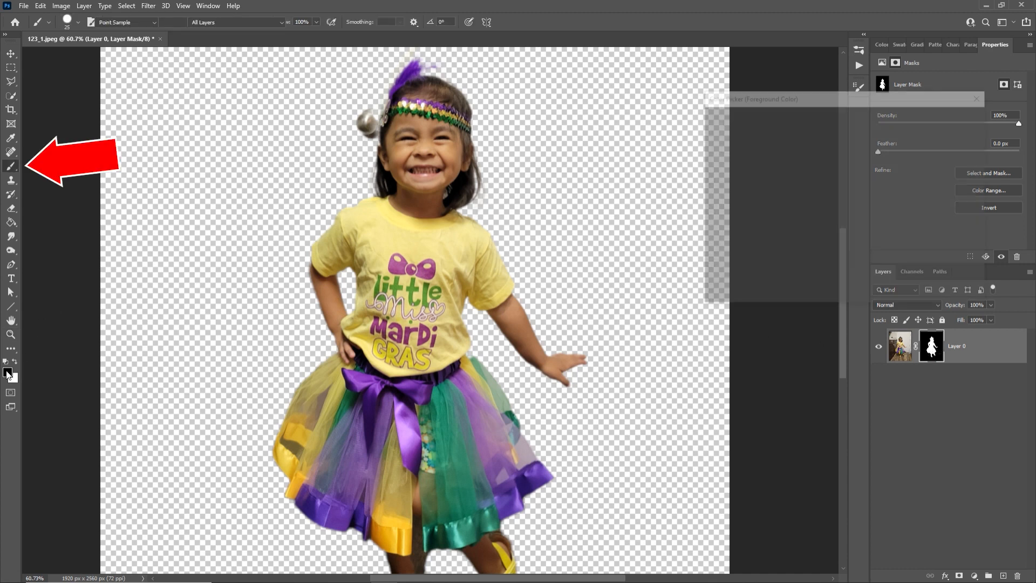
pyautogui.click(951, 118)
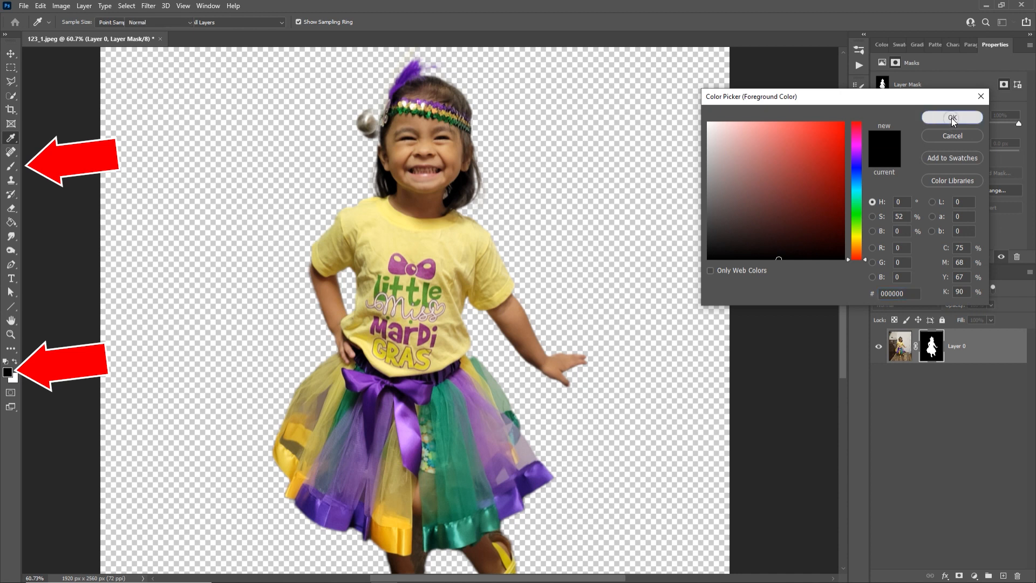
pyautogui.press(']')
pyautogui.press(']')
pyautogui.press(']')
pyautogui.press(']')
pyautogui.press(']')
pyautogui.press(']')
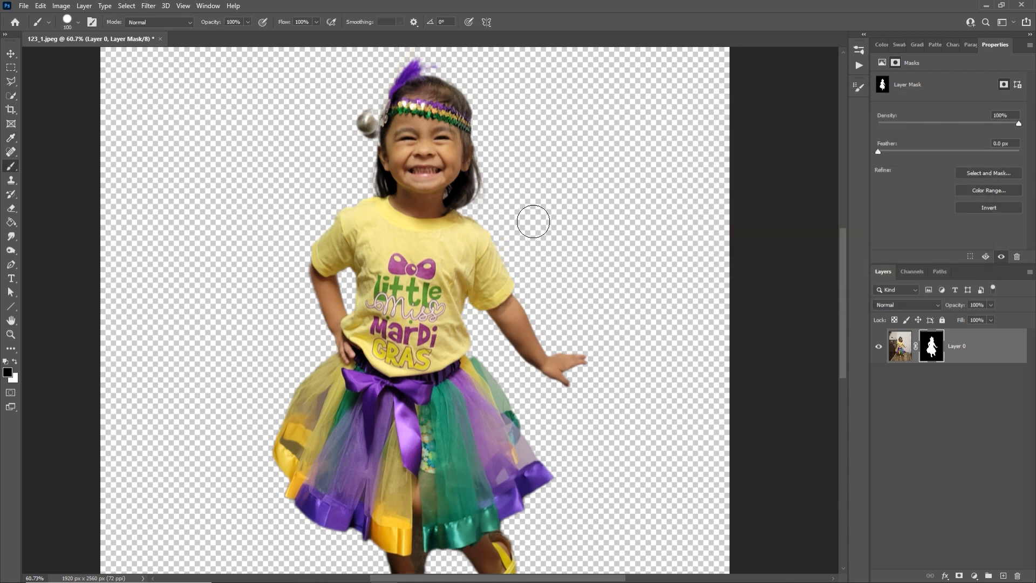
# Step: Try a black brush stroke across the girl's shirt on the mask, view the mask alone, and undo the stroke
pyautogui.moveTo(486, 233)
pyautogui.mouseDown()
pyautogui.moveTo(376, 268)
pyautogui.moveTo(232, 336)
pyautogui.mouseUp()
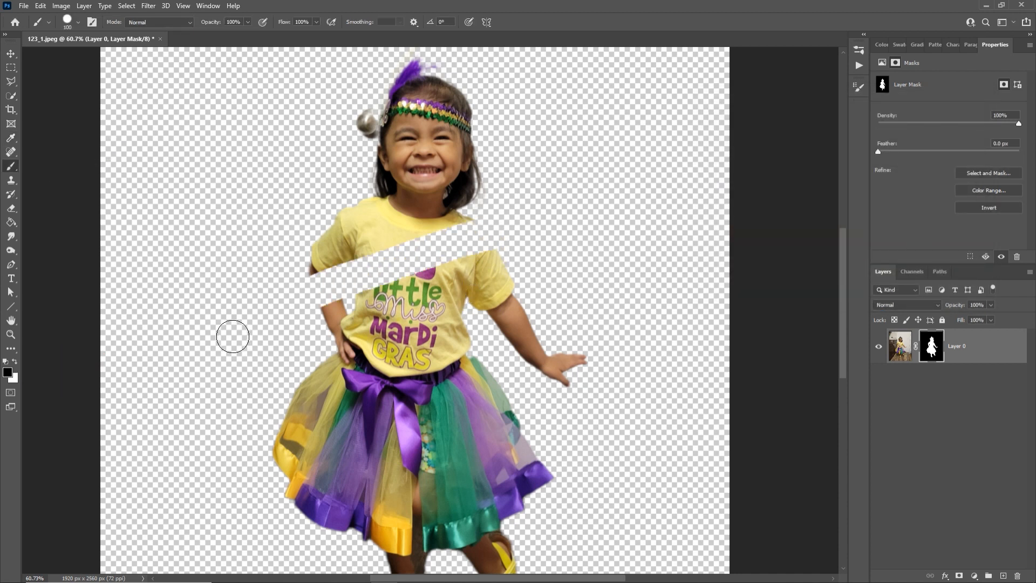
pyautogui.keyDown('alt'); pyautogui.click(933, 350); pyautogui.keyUp('alt')
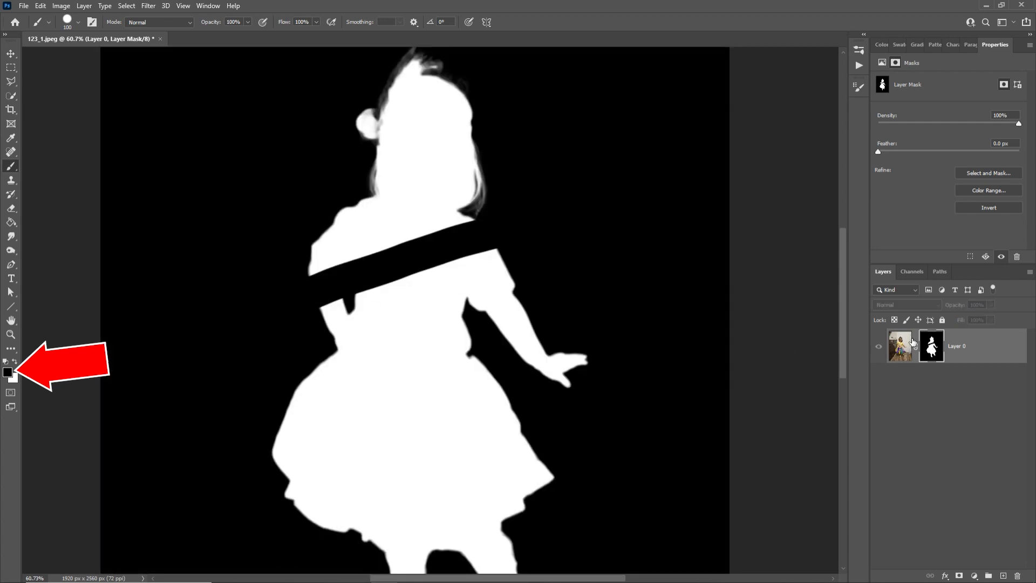
pyautogui.click(907, 355)
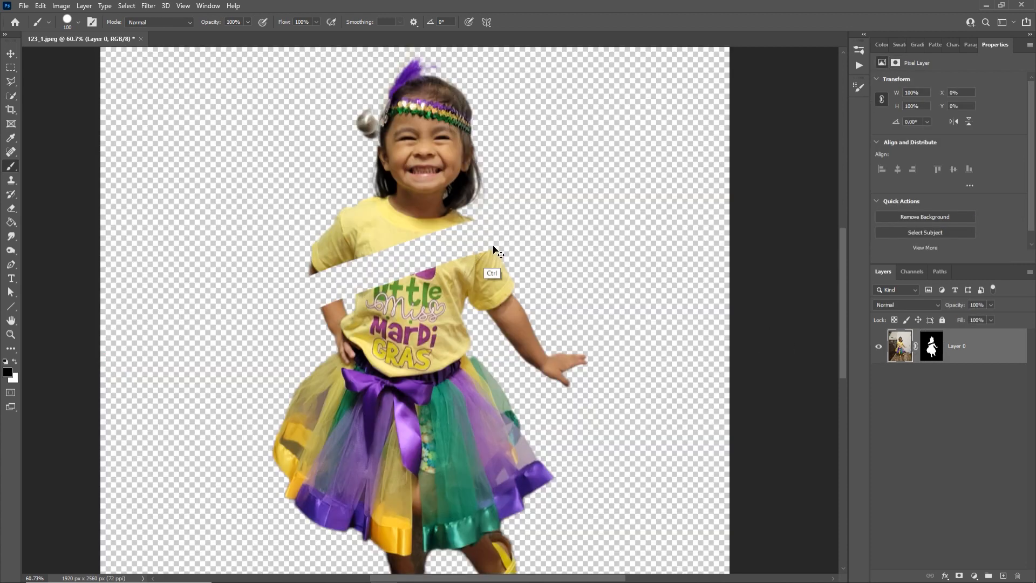
pyautogui.hotkey('ctrl', 'z')
pyautogui.click(937, 356)
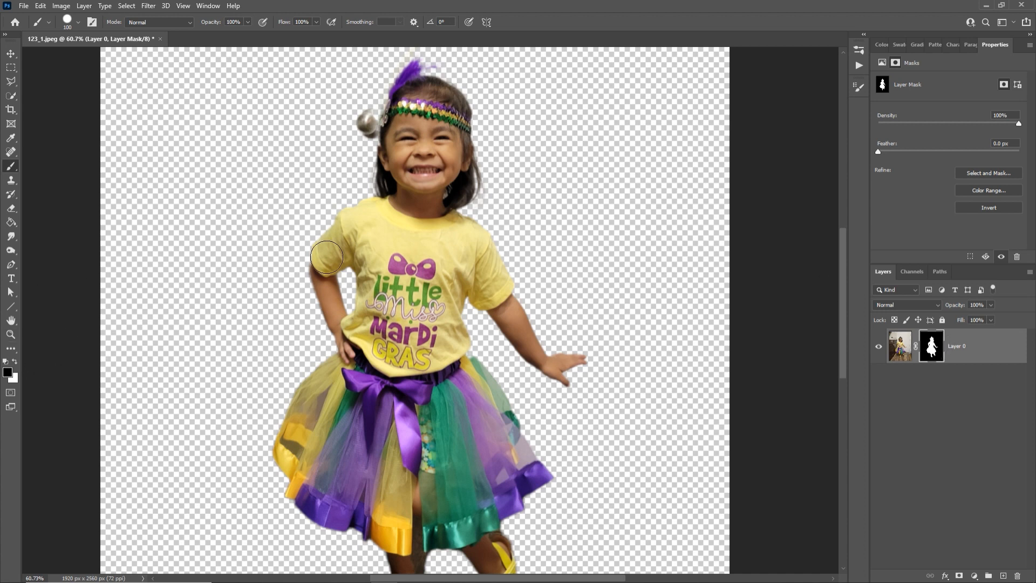
# Step: Swap the foreground color to white and paint broad strokes on the mask over the girl and her surroundings to reveal the background
pyautogui.press('x')
pyautogui.moveTo(483, 243)
pyautogui.mouseDown()
pyautogui.moveTo(610, 174)
pyautogui.moveTo(620, 181)
pyautogui.moveTo(549, 230)
pyautogui.moveTo(492, 317)
pyautogui.moveTo(536, 369)
pyautogui.moveTo(488, 518)
pyautogui.mouseUp()
pyautogui.moveTo(303, 318)
pyautogui.mouseDown()
pyautogui.moveTo(170, 429)
pyautogui.moveTo(227, 382)
pyautogui.moveTo(317, 192)
pyautogui.moveTo(318, 351)
pyautogui.mouseUp()
pyautogui.hotkey('ctrl', 'z')
pyautogui.hotkey('ctrl', 'z')
pyautogui.moveTo(418, 104)
pyautogui.mouseDown()
pyautogui.moveTo(378, 111)
pyautogui.moveTo(540, 124)
pyautogui.moveTo(567, 197)
pyautogui.moveTo(266, 477)
pyautogui.moveTo(248, 534)
pyautogui.moveTo(340, 545)
pyautogui.mouseUp()
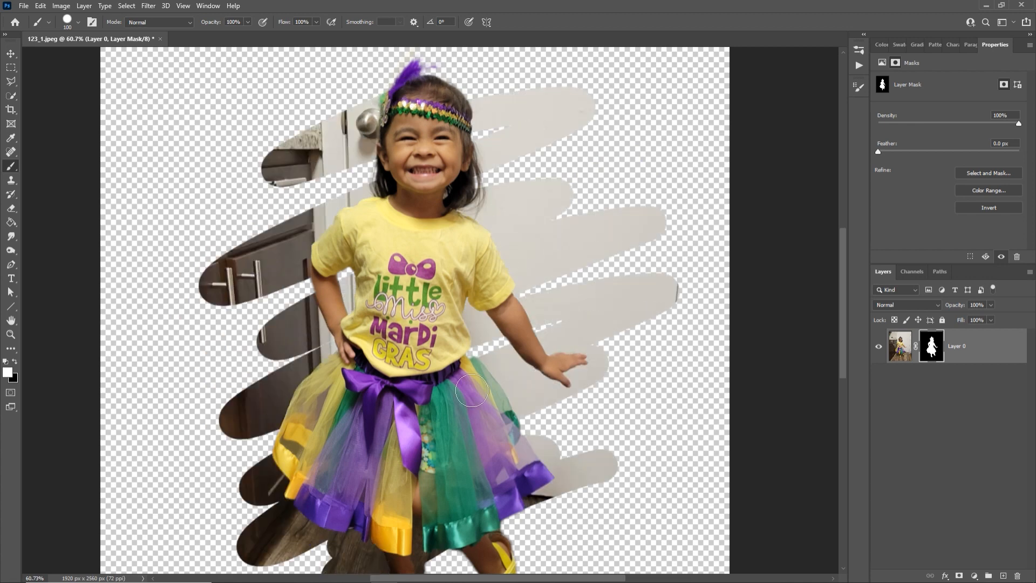
# Step: Extend the white mask strokes above the head and around the feet, display the mask alone, and undo the white painting
pyautogui.press('z')
pyautogui.moveTo(467, 334)
pyautogui.mouseDown()
pyautogui.moveTo(418, 313)
pyautogui.moveTo(376, 275)
pyautogui.mouseUp()
pyautogui.press('b')
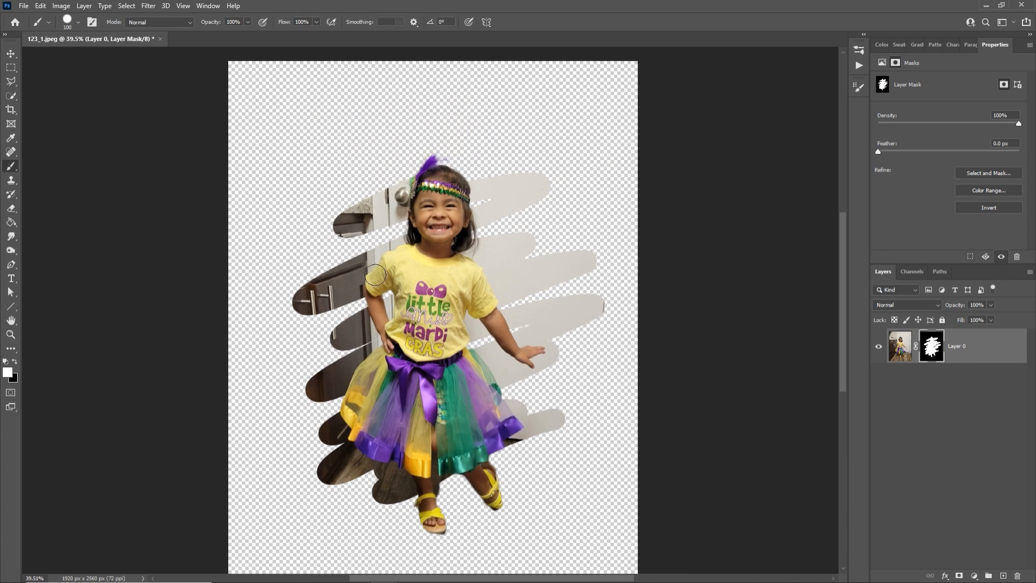
pyautogui.moveTo(438, 193)
pyautogui.mouseDown()
pyautogui.moveTo(469, 165)
pyautogui.moveTo(463, 210)
pyautogui.moveTo(414, 299)
pyautogui.moveTo(438, 380)
pyautogui.moveTo(403, 479)
pyautogui.moveTo(430, 504)
pyautogui.moveTo(415, 533)
pyautogui.moveTo(446, 312)
pyautogui.mouseUp()
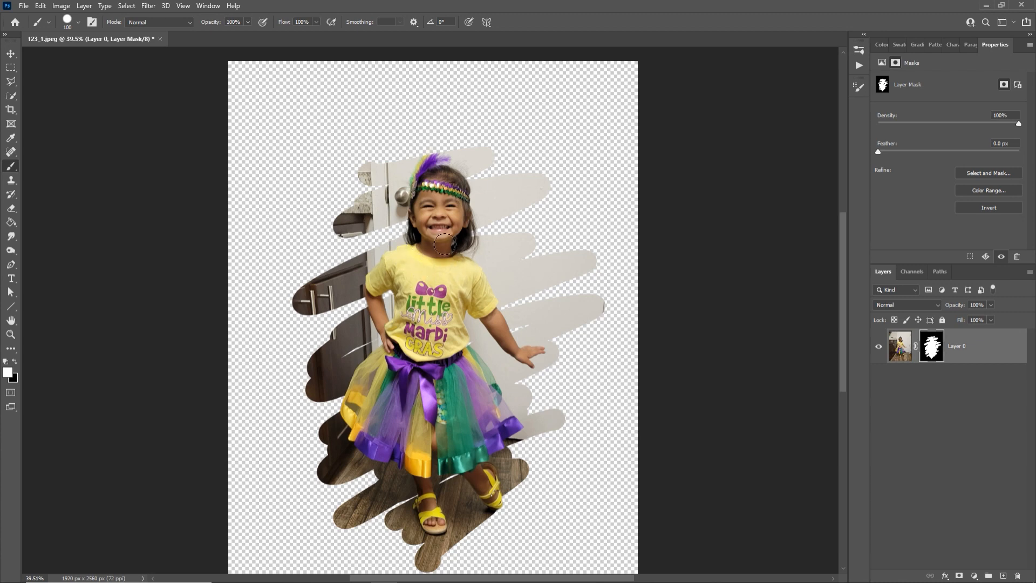
pyautogui.keyDown('alt'); pyautogui.click(932, 348); pyautogui.keyUp('alt')
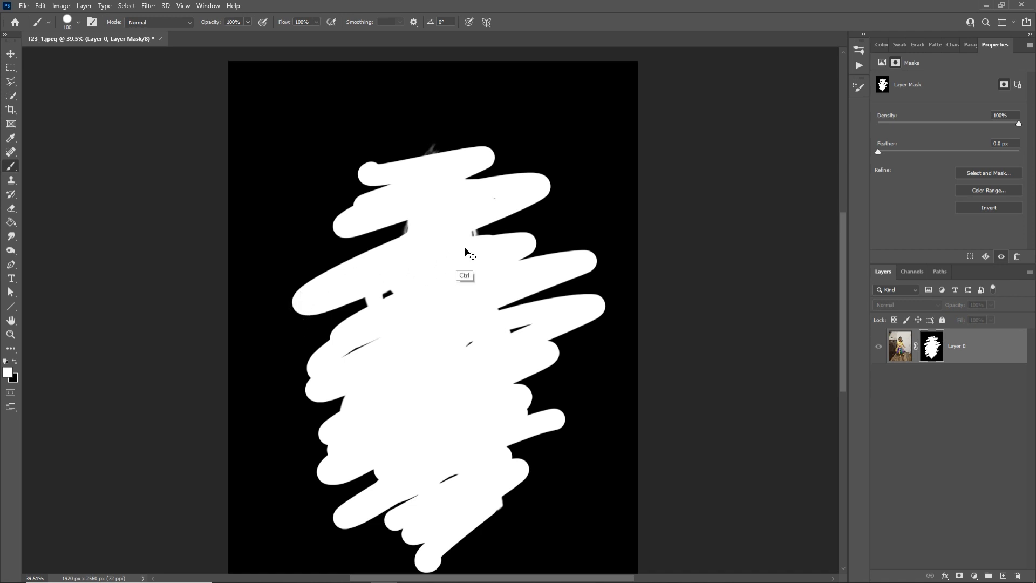
pyautogui.hotkey('ctrl', 'z')
pyautogui.hotkey('ctrl', 'z')
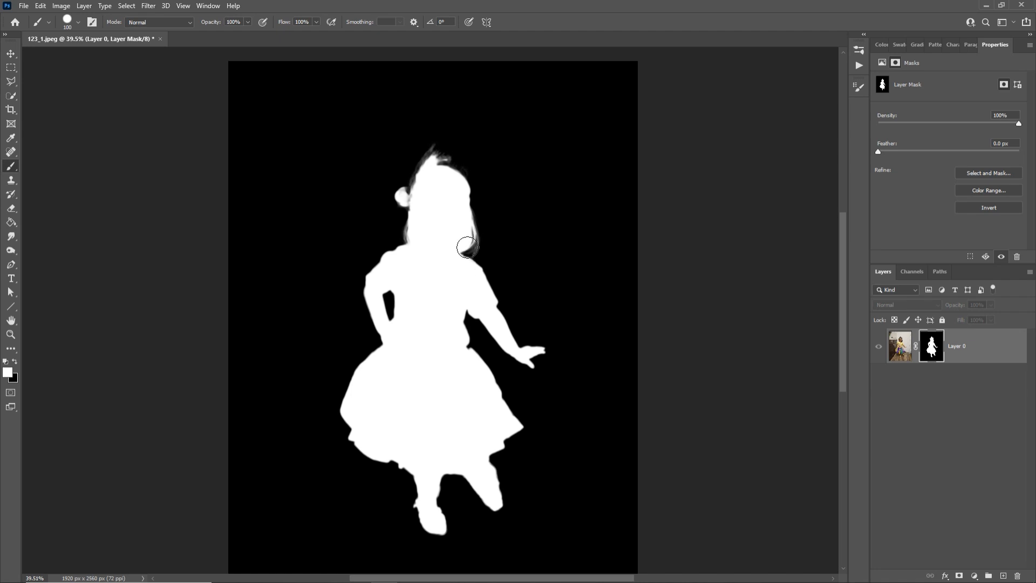
# Step: Examine the black-and-white layer mask up close around the arms, skirt and head, and return to the masked photo
pyautogui.press('z')
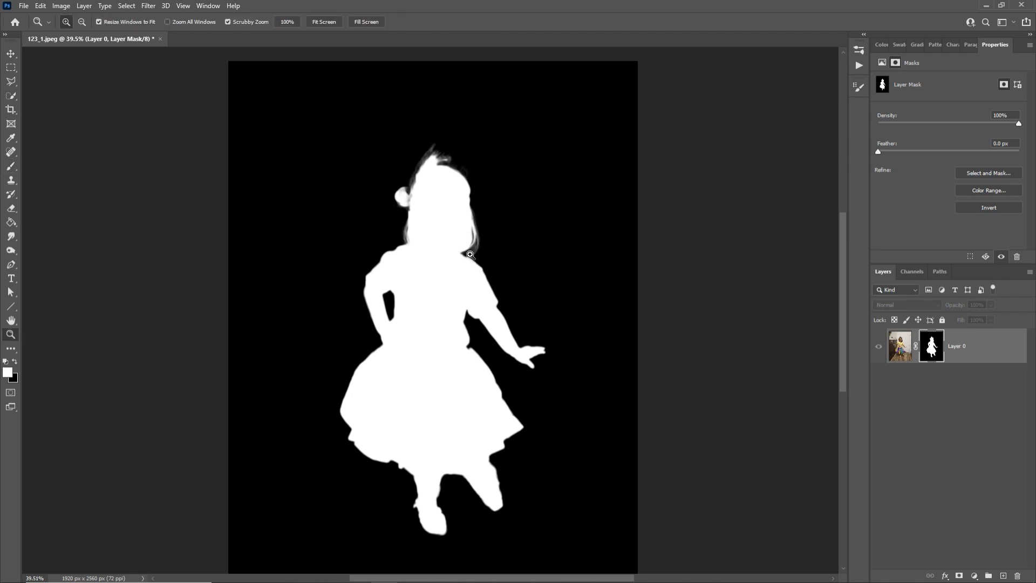
pyautogui.moveTo(474, 264); pyautogui.dragTo(483, 192)
pyautogui.moveTo(550, 282); pyautogui.dragTo(586, 82)
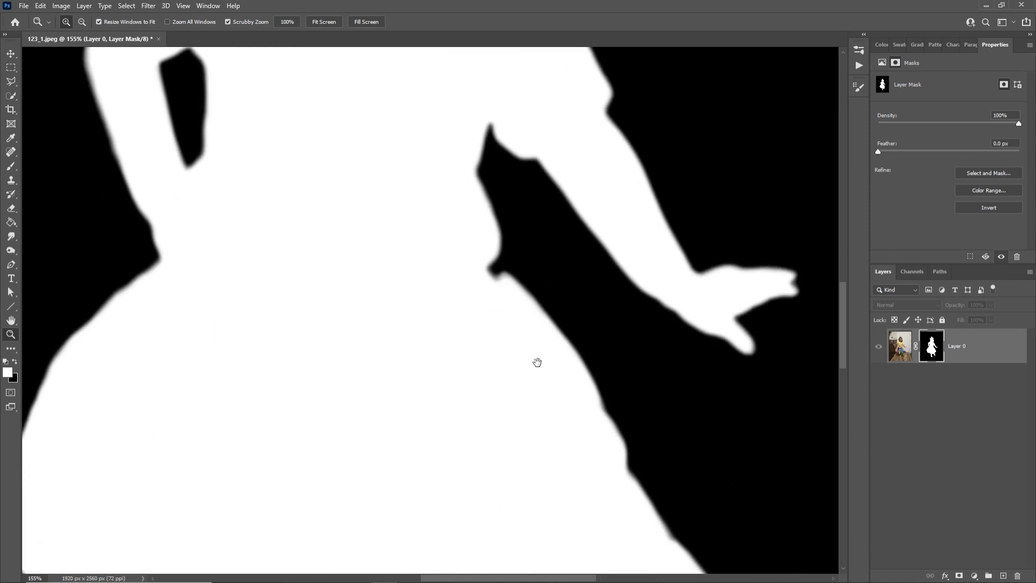
pyautogui.moveTo(558, 360); pyautogui.dragTo(676, 92)
pyautogui.moveTo(599, 346); pyautogui.dragTo(571, 157)
pyautogui.moveTo(565, 186); pyautogui.dragTo(520, 197)
pyautogui.moveTo(514, 315); pyautogui.dragTo(501, 545)
pyautogui.moveTo(565, 380); pyautogui.dragTo(530, 390)
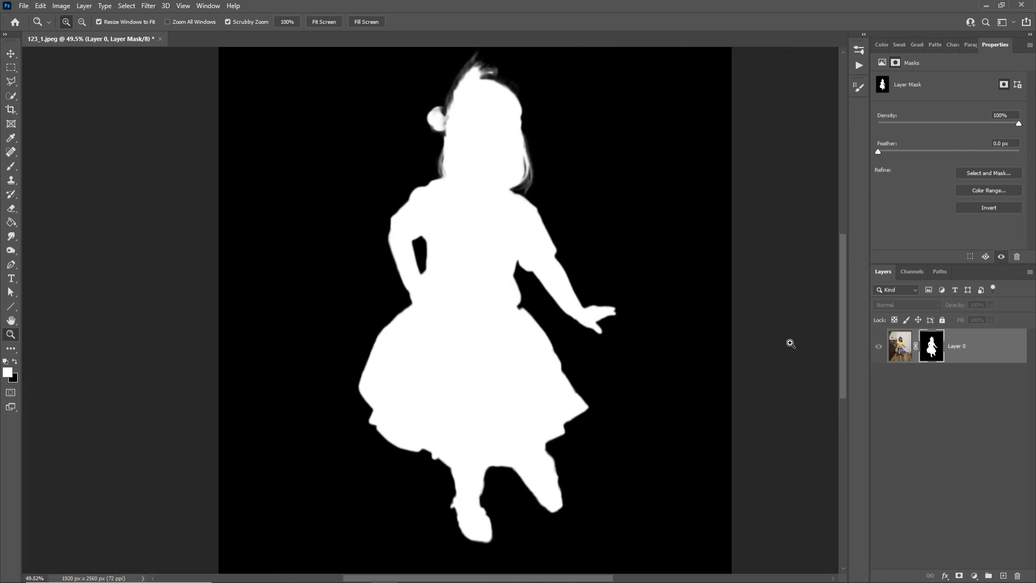
pyautogui.click(899, 350)
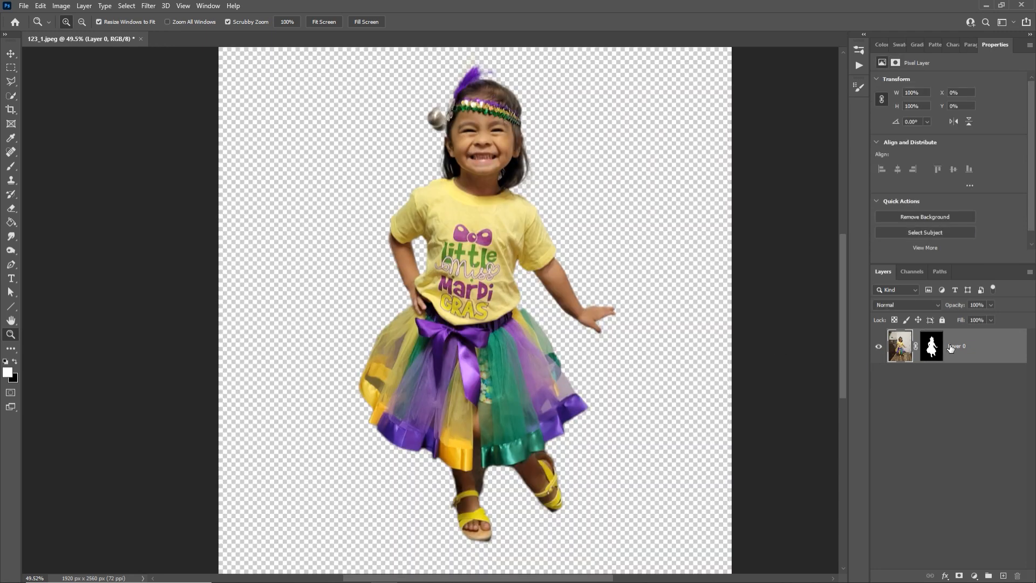
# Step: Target the layer mask and make black the foreground color of the Brush tool for the doorknob area beside the head
pyautogui.click(932, 346)
pyautogui.moveTo(428, 105); pyautogui.dragTo(456, 214)
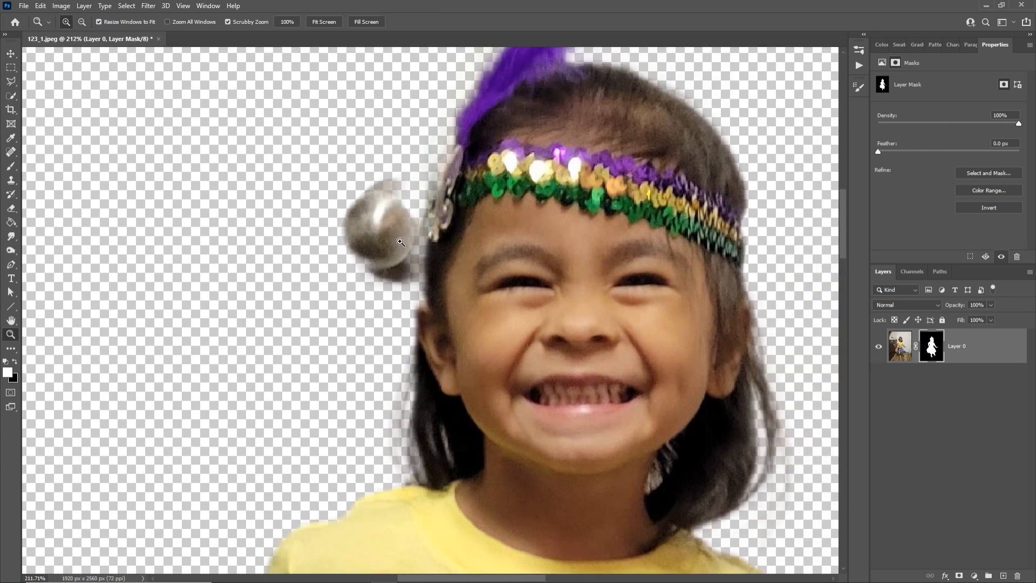
pyautogui.press('b')
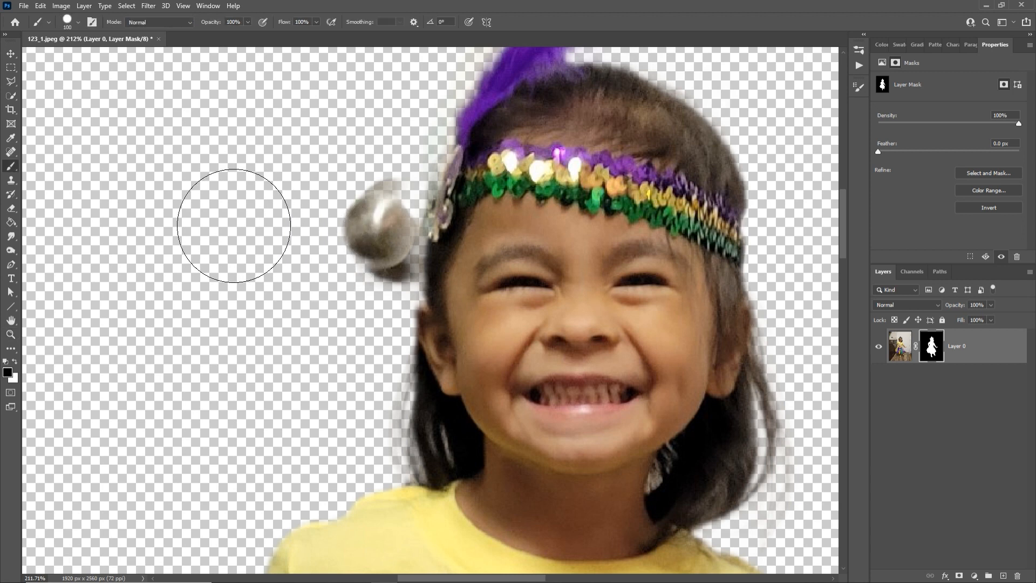
pyautogui.press('x')
pyautogui.click(8, 373)
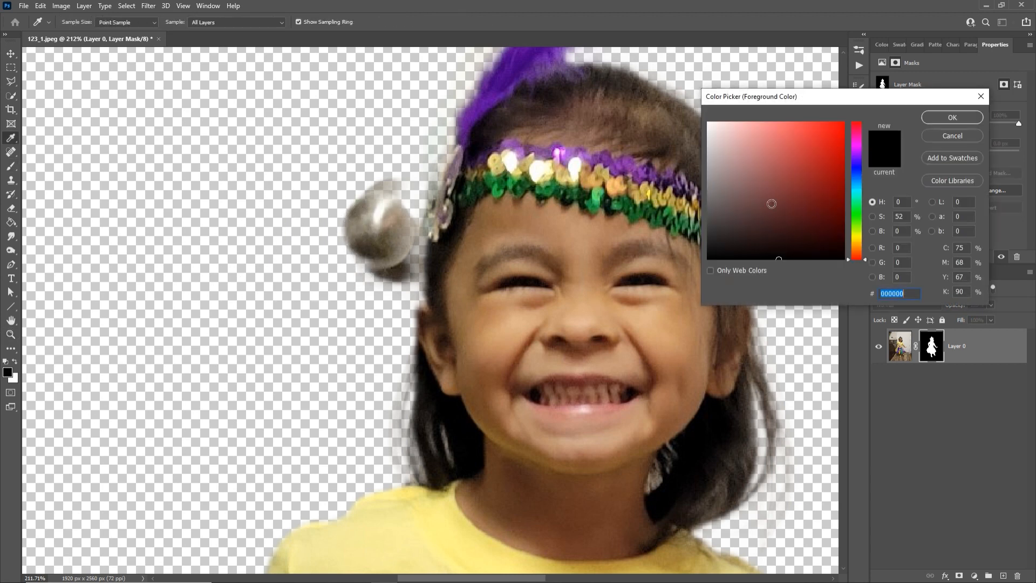
pyautogui.moveTo(666, 308)
pyautogui.mouseDown()
pyautogui.moveTo(821, 266)
pyautogui.moveTo(676, 292)
pyautogui.mouseUp()
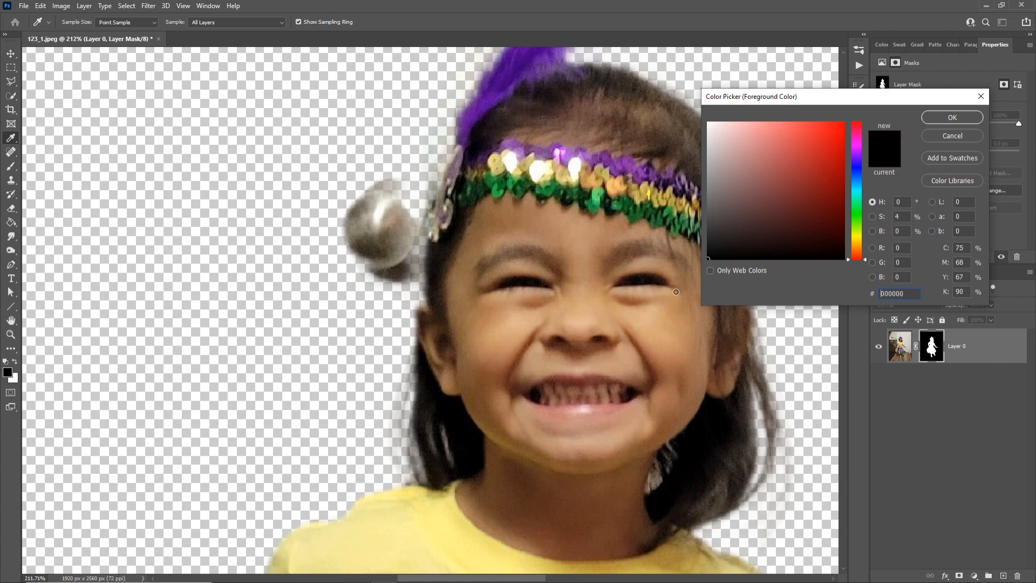
pyautogui.click(958, 116)
pyautogui.press('x')
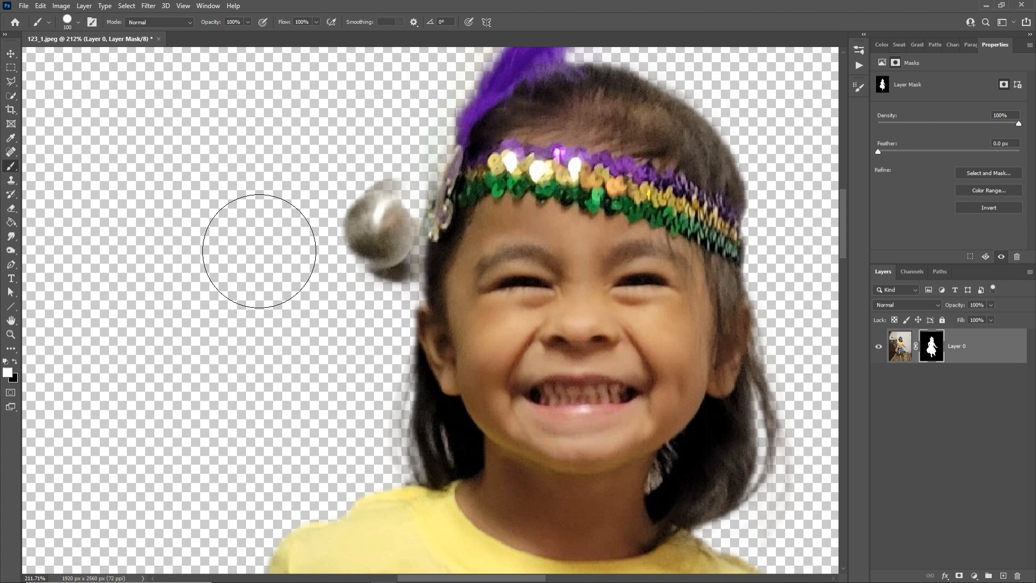
pyautogui.press('x')
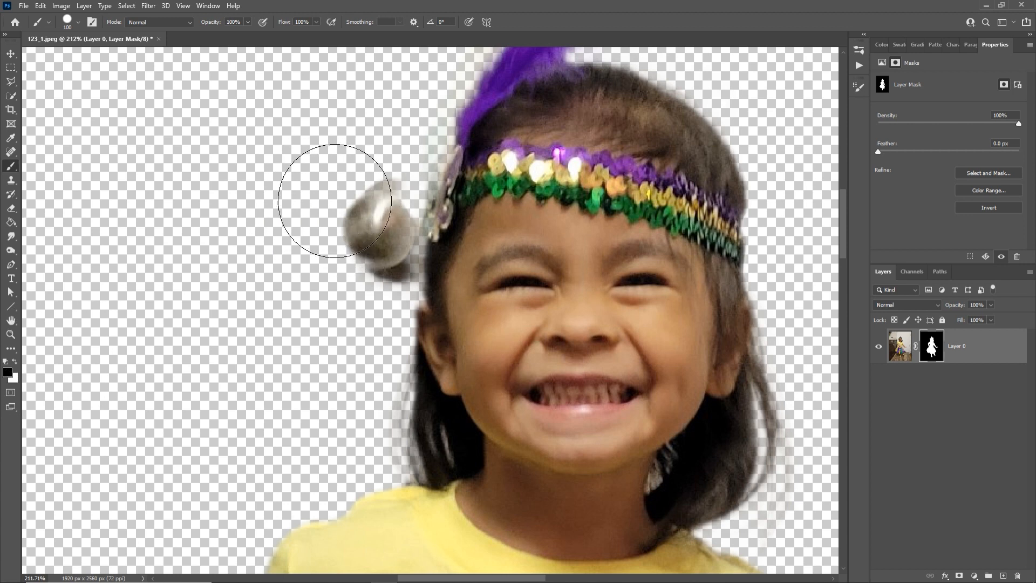
# Step: Try to paint out the doorknob beside the head with the hard black brush, check the hair edge, and undo the stroke
pyautogui.moveTo(347, 185)
pyautogui.mouseDown()
pyautogui.moveTo(341, 209)
pyautogui.moveTo(358, 205)
pyautogui.moveTo(360, 259)
pyautogui.moveTo(366, 237)
pyautogui.mouseUp()
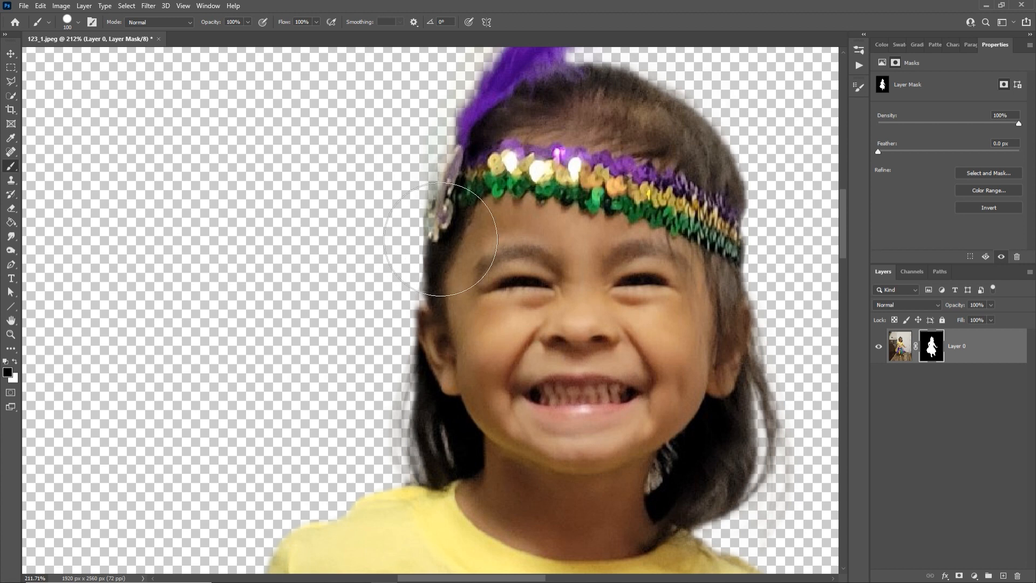
pyautogui.press('z')
pyautogui.moveTo(421, 237); pyautogui.dragTo(524, 232)
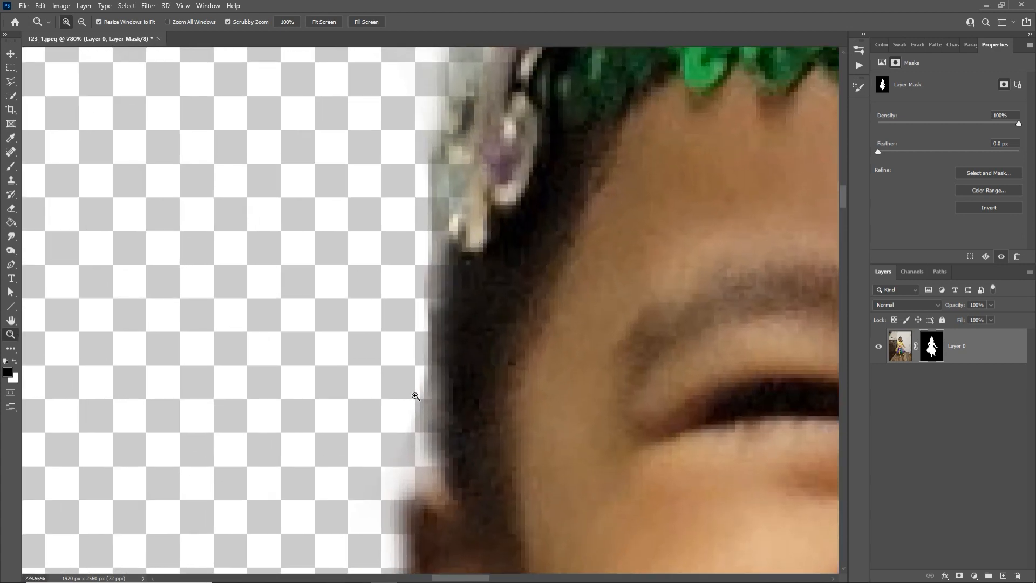
pyautogui.hotkey('ctrl', 'z')
pyautogui.moveTo(413, 285); pyautogui.dragTo(381, 306)
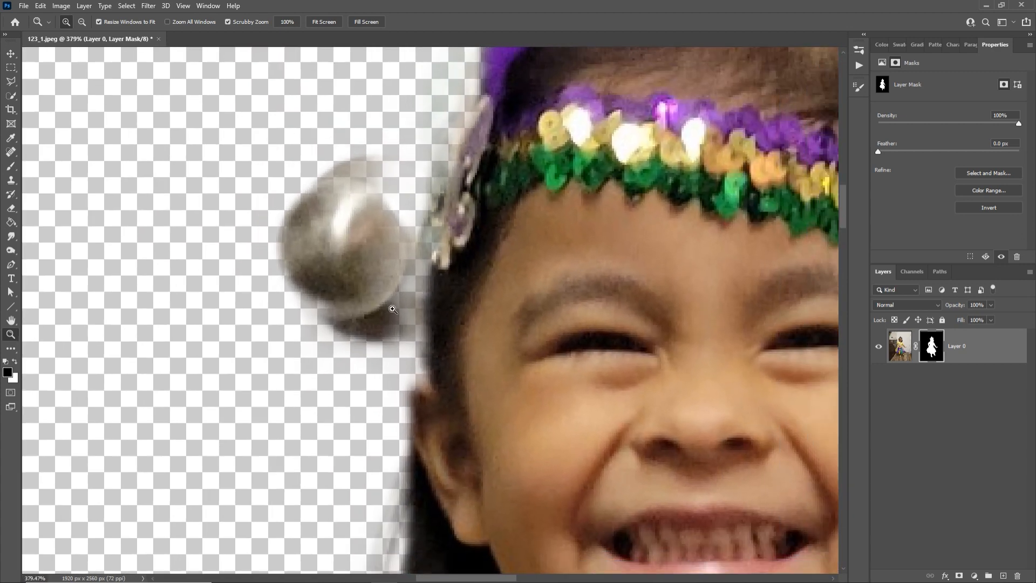
# Step: Choose a round brush preset, lower its hardness, and paint black on the mask to hide the doorknob beside the head
pyautogui.press('b')
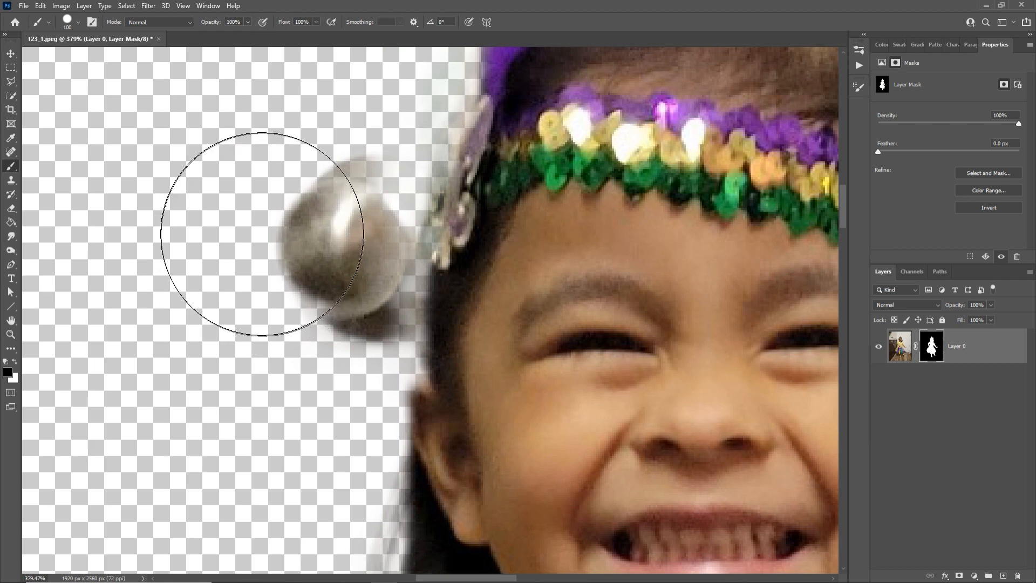
pyautogui.rightClick(273, 232)
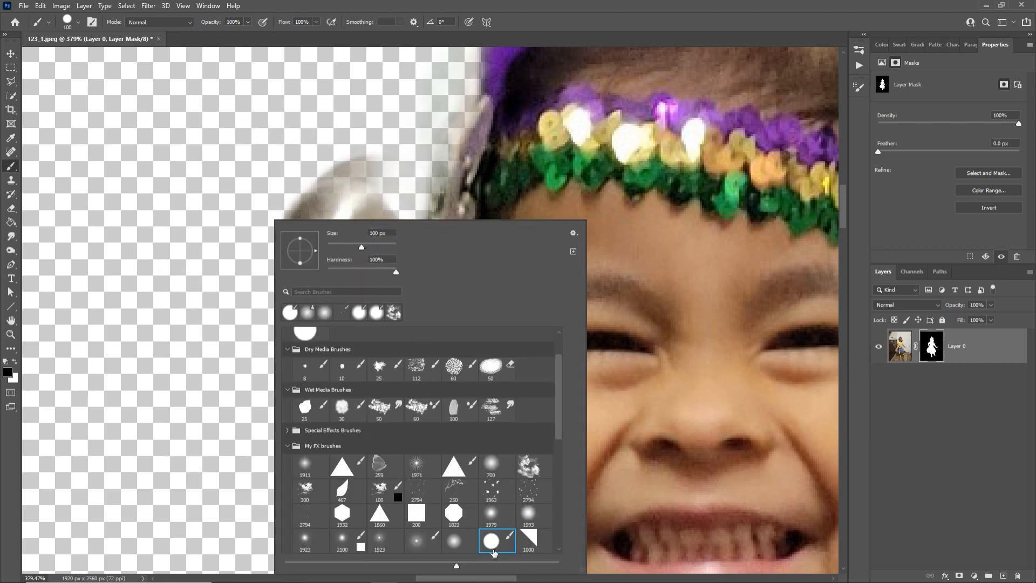
pyautogui.click(496, 540)
pyautogui.moveTo(393, 272); pyautogui.dragTo(362, 273)
pyautogui.press('Return')
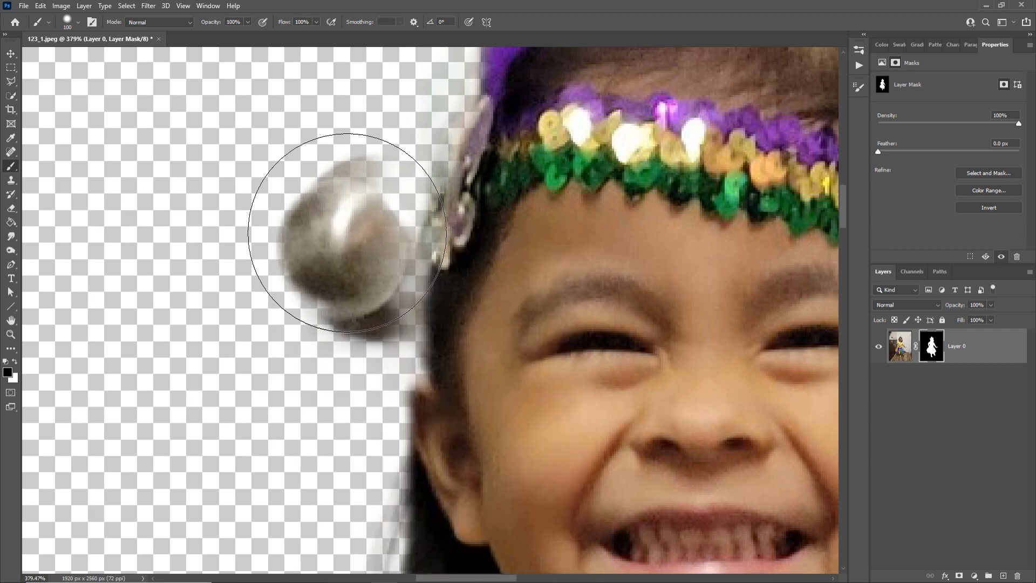
pyautogui.moveTo(347, 233)
pyautogui.mouseDown()
pyautogui.moveTo(270, 231)
pyautogui.moveTo(270, 278)
pyautogui.moveTo(282, 238)
pyautogui.moveTo(286, 281)
pyautogui.moveTo(300, 301)
pyautogui.moveTo(292, 225)
pyautogui.moveTo(305, 208)
pyautogui.moveTo(300, 189)
pyautogui.moveTo(279, 263)
pyautogui.mouseUp()
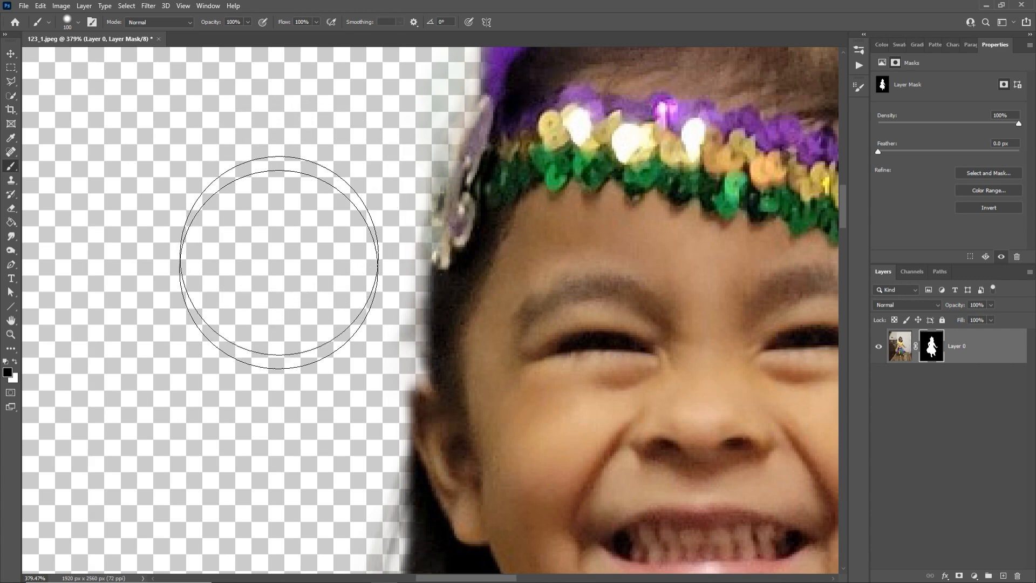
# Step: Try to paint out the dark background between the legs with the 100 px black brush, and undo the stroke
pyautogui.press('z')
pyautogui.moveTo(492, 334)
pyautogui.mouseDown()
pyautogui.moveTo(445, 358)
pyautogui.moveTo(363, 316)
pyautogui.moveTo(470, 280)
pyautogui.mouseUp()
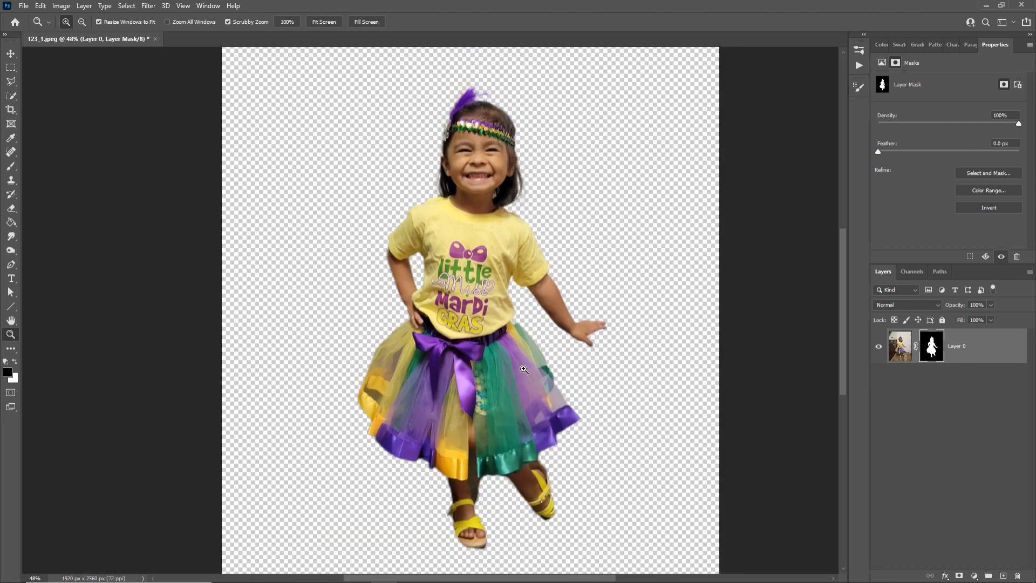
pyautogui.moveTo(499, 528); pyautogui.dragTo(550, 472)
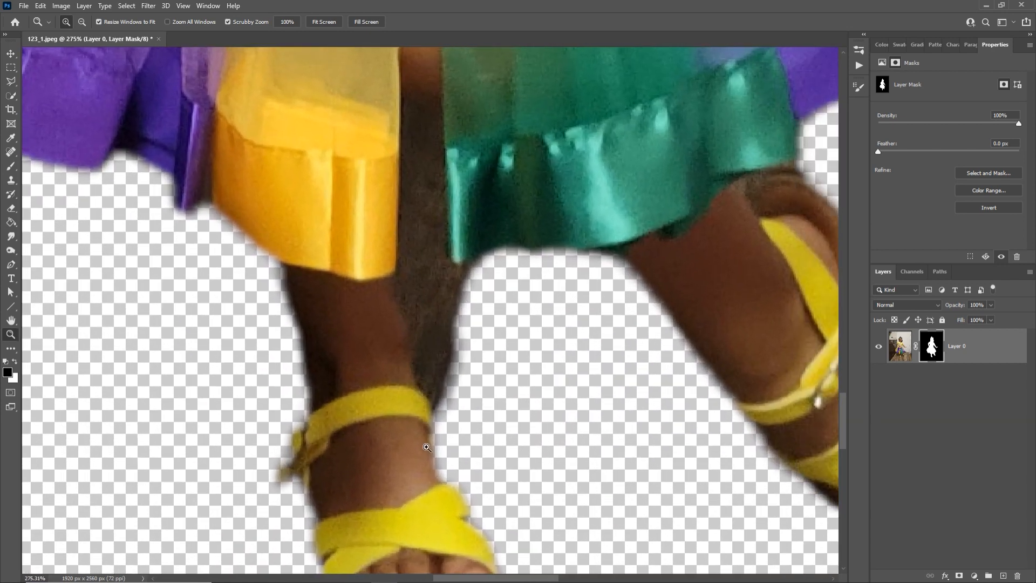
pyautogui.scroll(2, 397, 256)
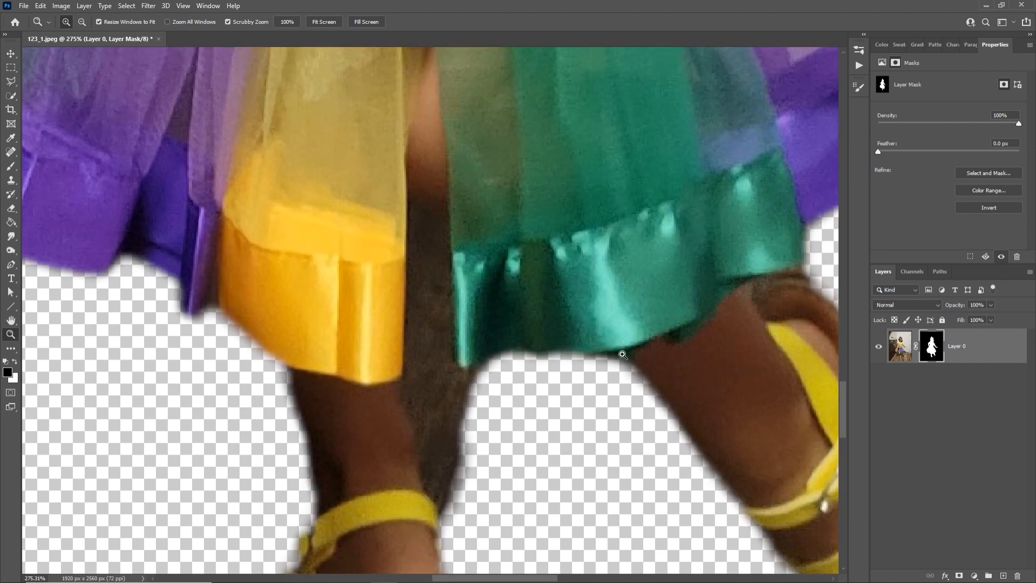
pyautogui.scroll(-5, 538, 284)
pyautogui.scroll(4, 545, 268)
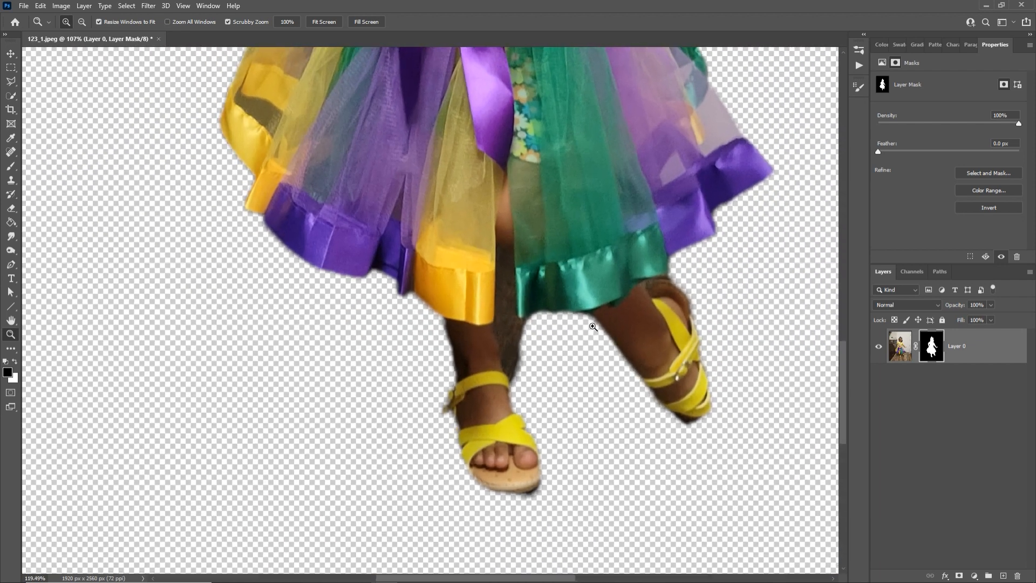
pyautogui.scroll(2, 492, 313)
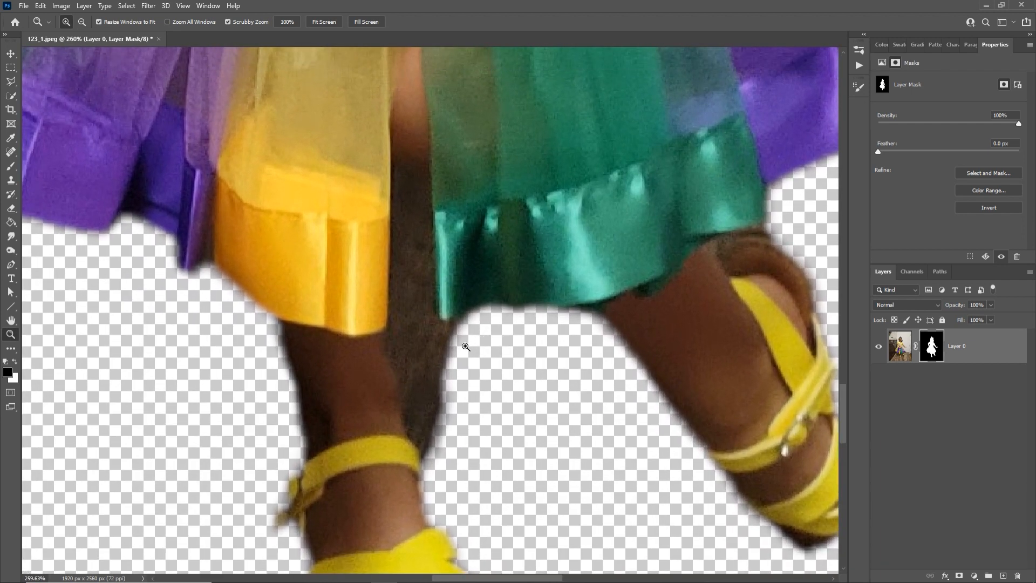
pyautogui.press('b')
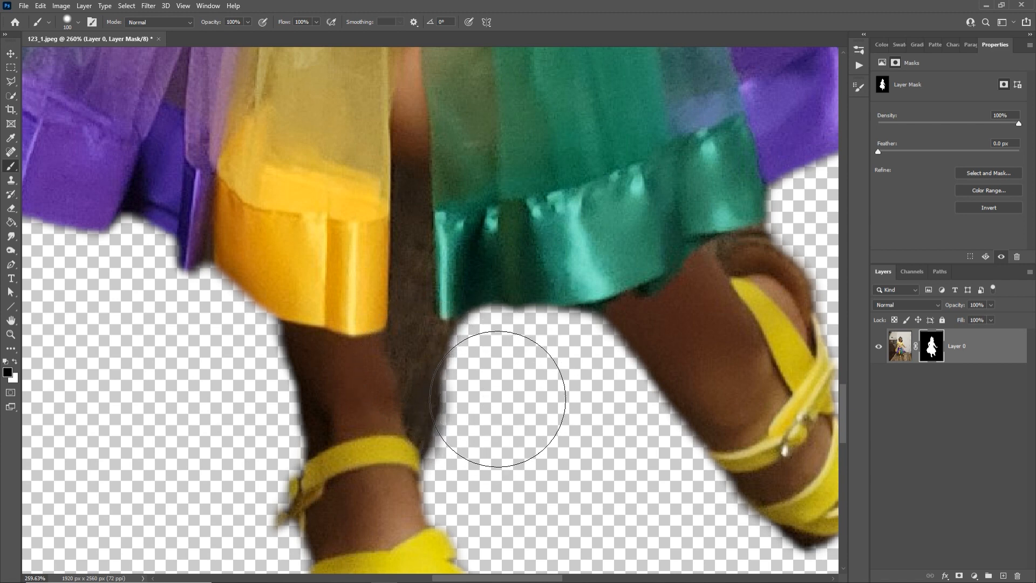
pyautogui.moveTo(486, 389)
pyautogui.mouseDown()
pyautogui.moveTo(478, 394)
pyautogui.moveTo(455, 347)
pyautogui.moveTo(457, 286)
pyautogui.mouseUp()
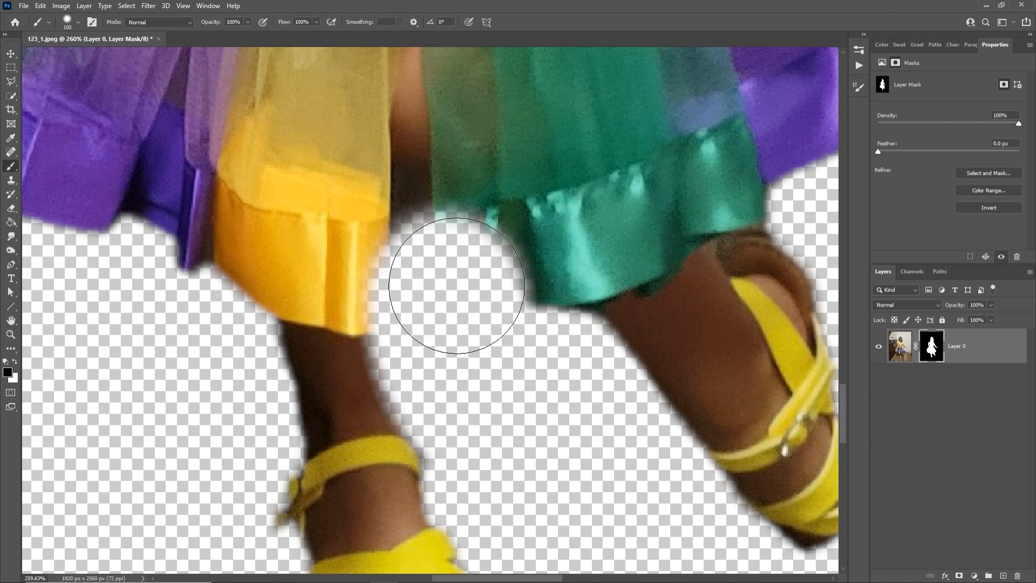
pyautogui.hotkey('ctrl', 'z')
# Step: Reduce the brush to about 25 px, lower its hardness to about 33%, and paint black over the dark background beside the ankle
pyautogui.rightClick(465, 358)
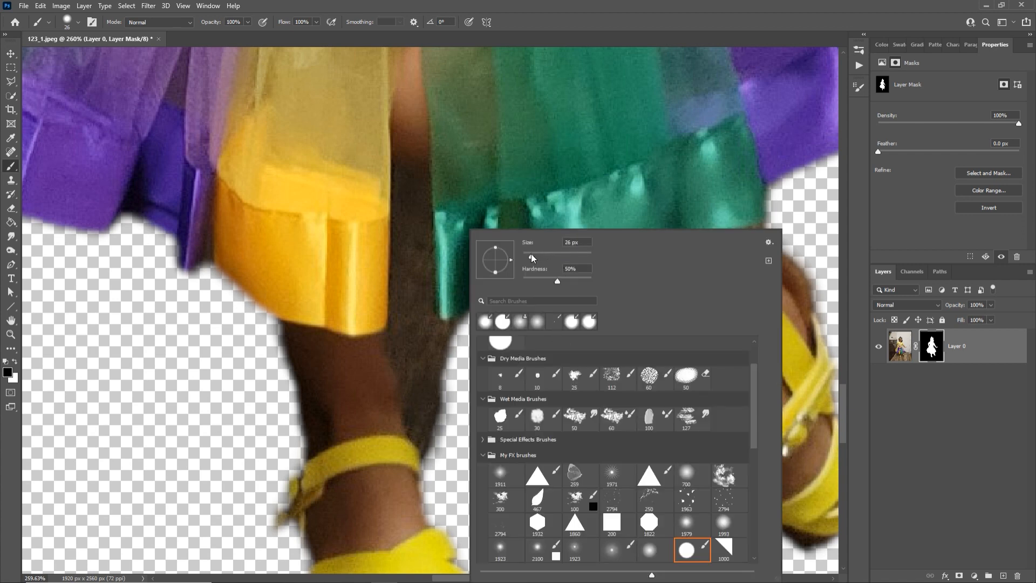
pyautogui.moveTo(531, 257); pyautogui.dragTo(534, 256)
pyautogui.moveTo(442, 361); pyautogui.dragTo(432, 363)
pyautogui.rightClick(447, 363)
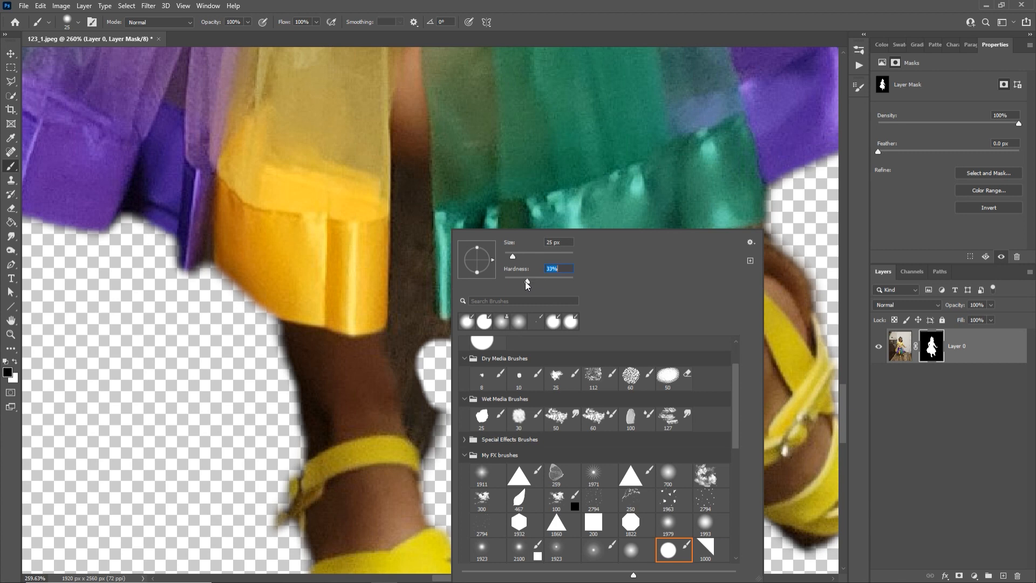
pyautogui.moveTo(437, 362)
pyautogui.mouseDown()
pyautogui.moveTo(449, 457)
pyautogui.moveTo(426, 421)
pyautogui.moveTo(411, 344)
pyautogui.moveTo(430, 320)
pyautogui.moveTo(404, 333)
pyautogui.moveTo(410, 298)
pyautogui.mouseUp()
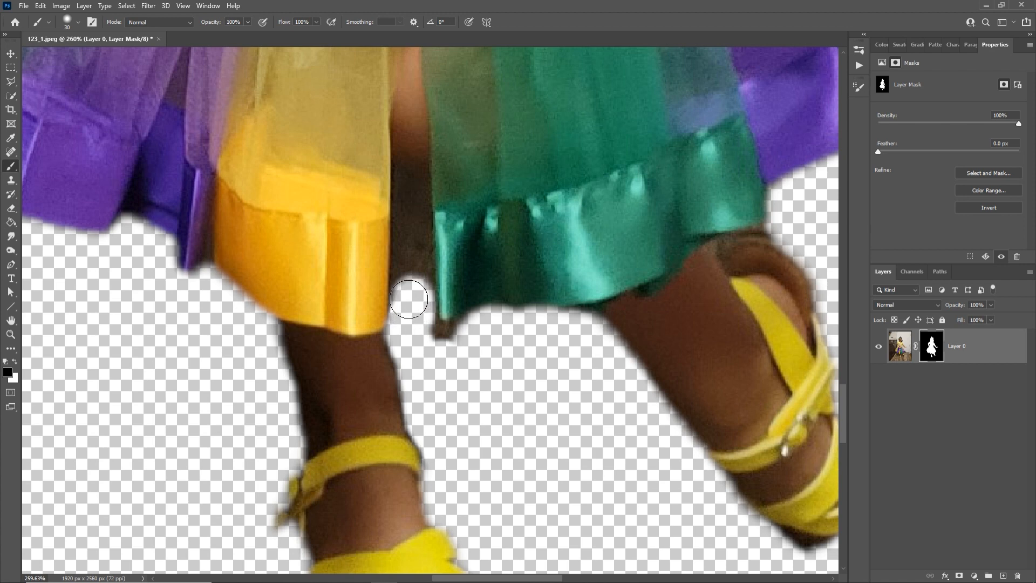
# Step: Set the brush to 15 px, try freehand and straight black strokes up the yellow ribbon's inner edge, and undo them
pyautogui.press(']')
pyautogui.press(']')
pyautogui.moveTo(402, 281); pyautogui.dragTo(405, 177)
pyautogui.hotkey('ctrl', 'z')
pyautogui.press('shift')
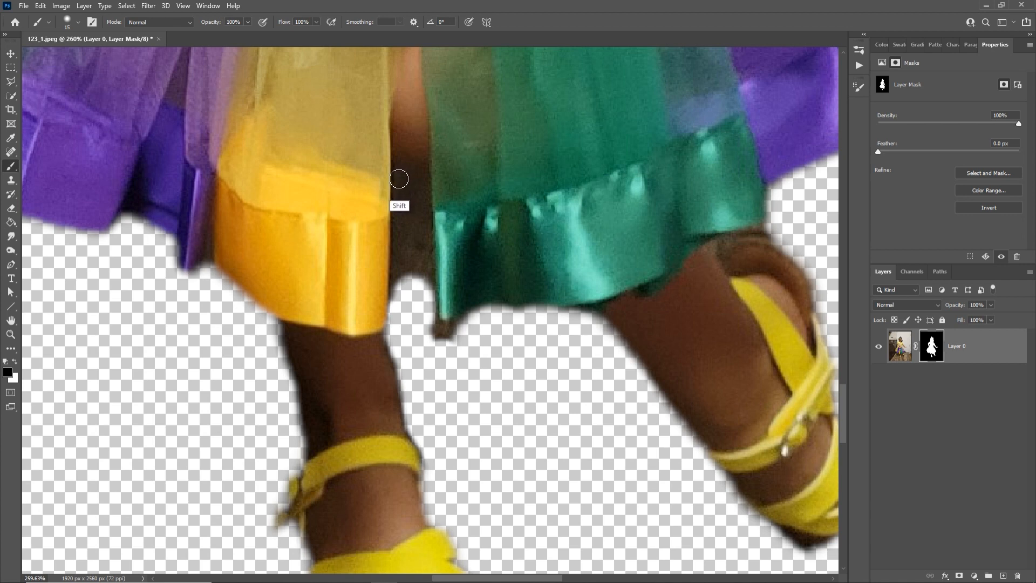
pyautogui.keyDown('shift'); pyautogui.click(400, 177); pyautogui.keyUp('shift')
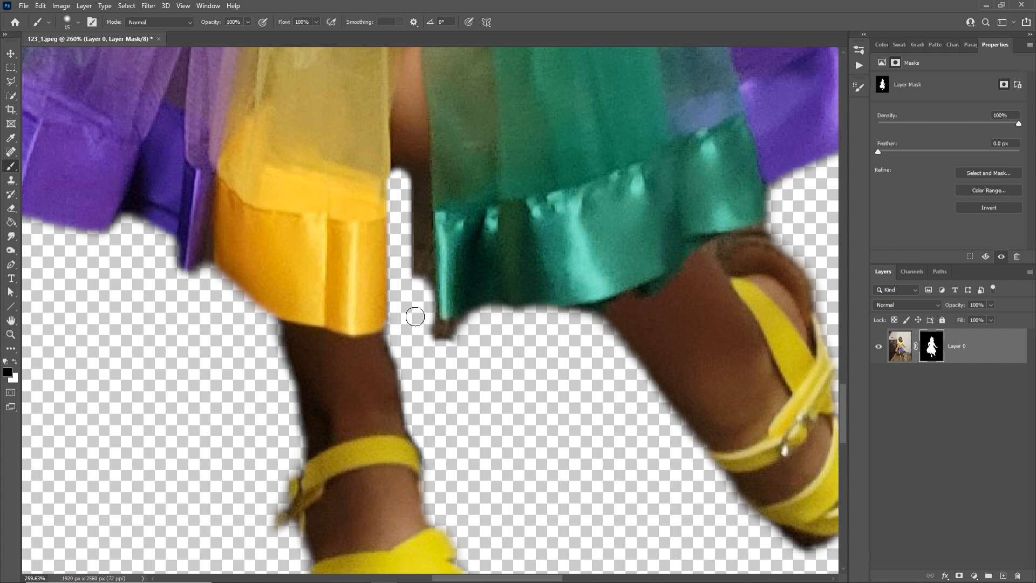
pyautogui.hotkey('ctrl', 'z')
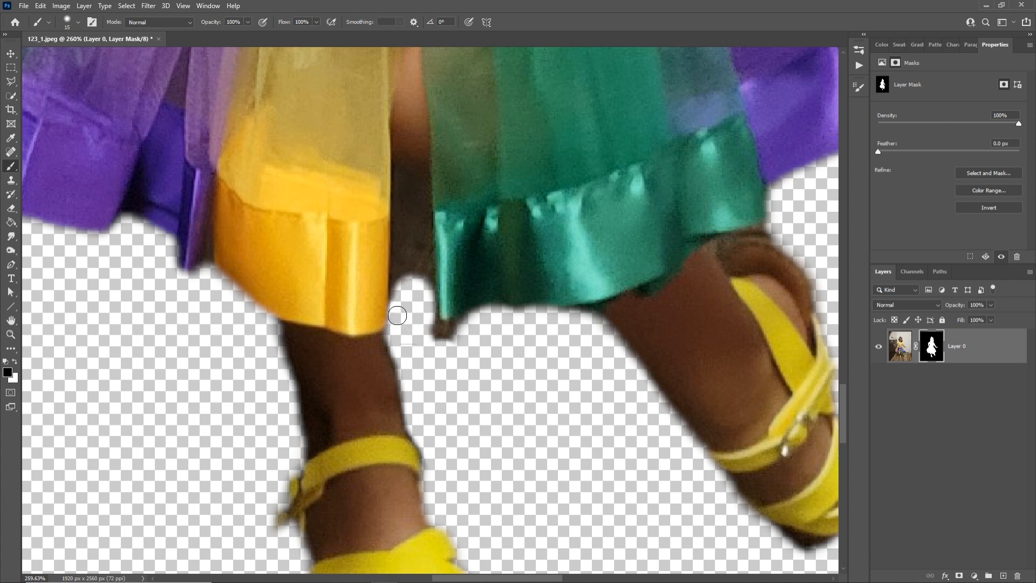
# Step: Paint black in straight strokes to clear the gap between the yellow and green skirt panels and the remnants below the green hem
pyautogui.keyDown('shift'); pyautogui.click(403, 184); pyautogui.keyUp('shift')
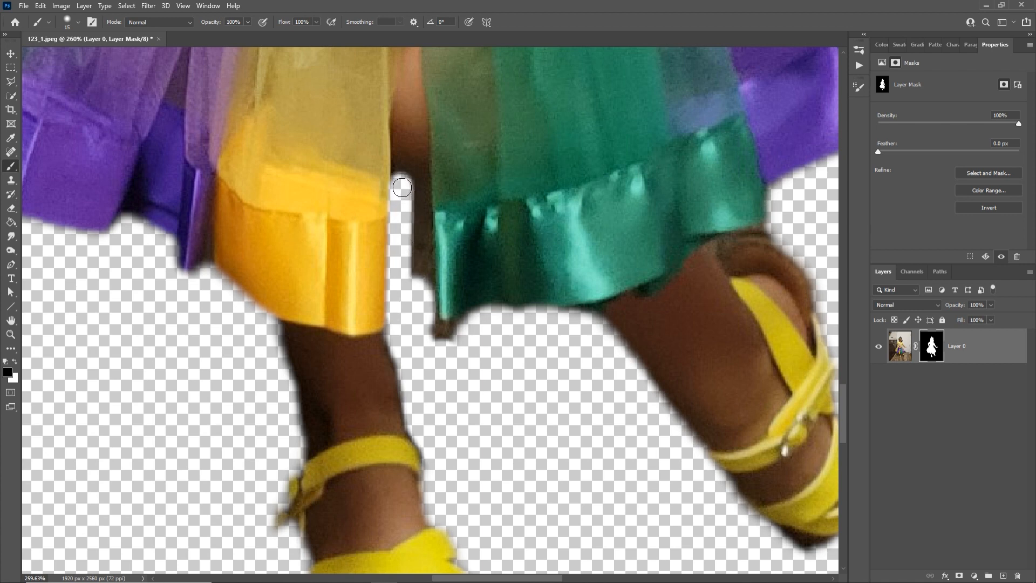
pyautogui.moveTo(402, 188); pyautogui.dragTo(419, 194)
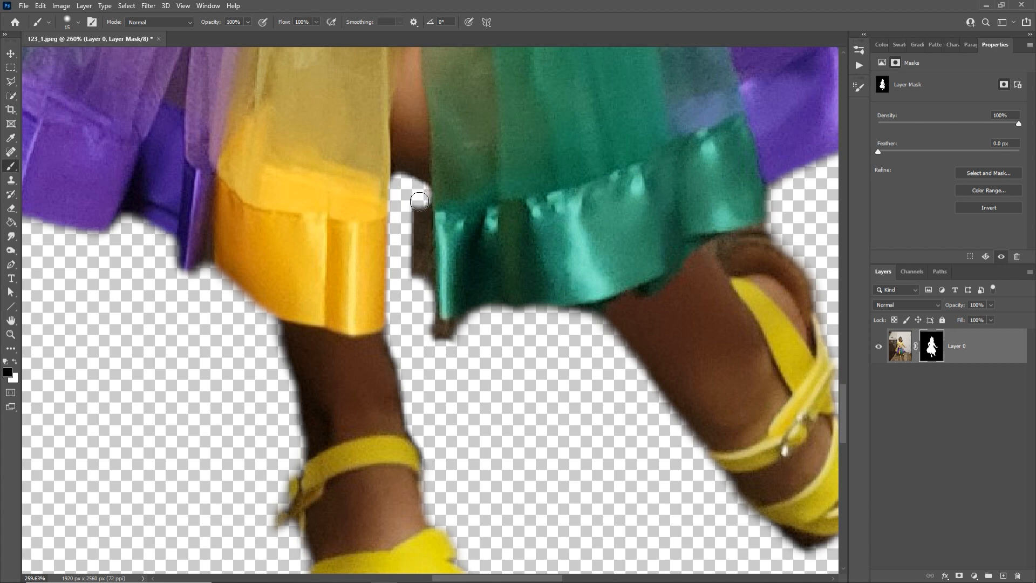
pyautogui.keyDown('shift'); pyautogui.click(422, 314); pyautogui.keyUp('shift')
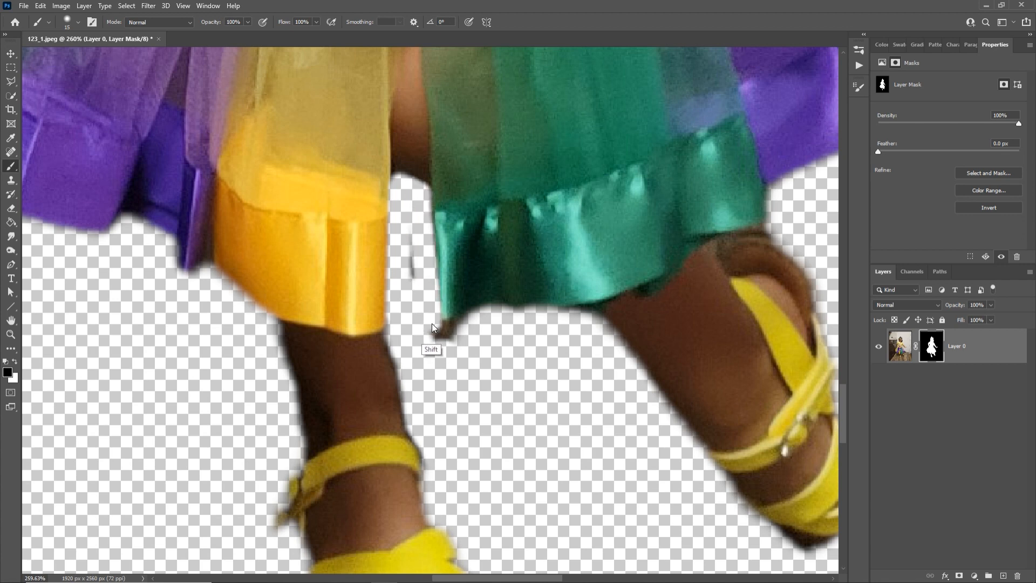
pyautogui.moveTo(411, 247); pyautogui.dragTo(417, 302)
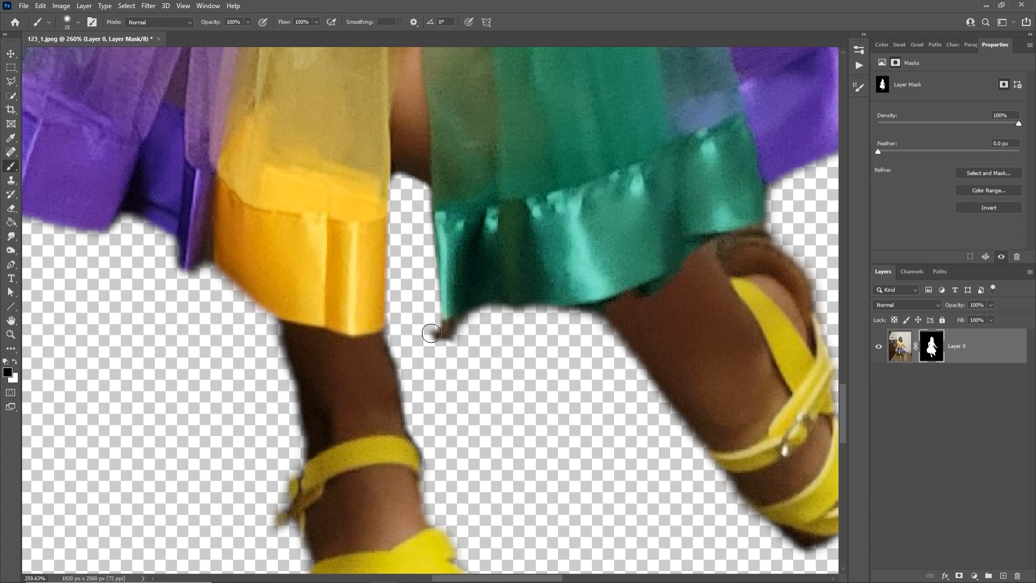
pyautogui.moveTo(440, 340)
pyautogui.mouseDown()
pyautogui.moveTo(433, 332)
pyautogui.moveTo(509, 317)
pyautogui.moveTo(586, 321)
pyautogui.mouseUp()
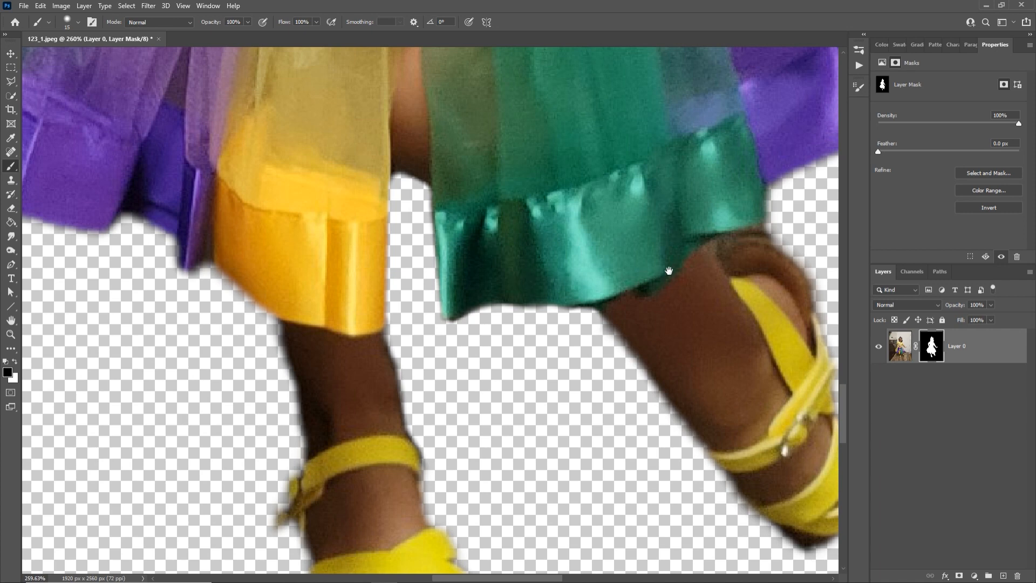
# Step: Make white the foreground color and paint on the mask to restore the brown sandal sole below the green hem
pyautogui.moveTo(666, 273); pyautogui.dragTo(447, 268)
pyautogui.press('x')
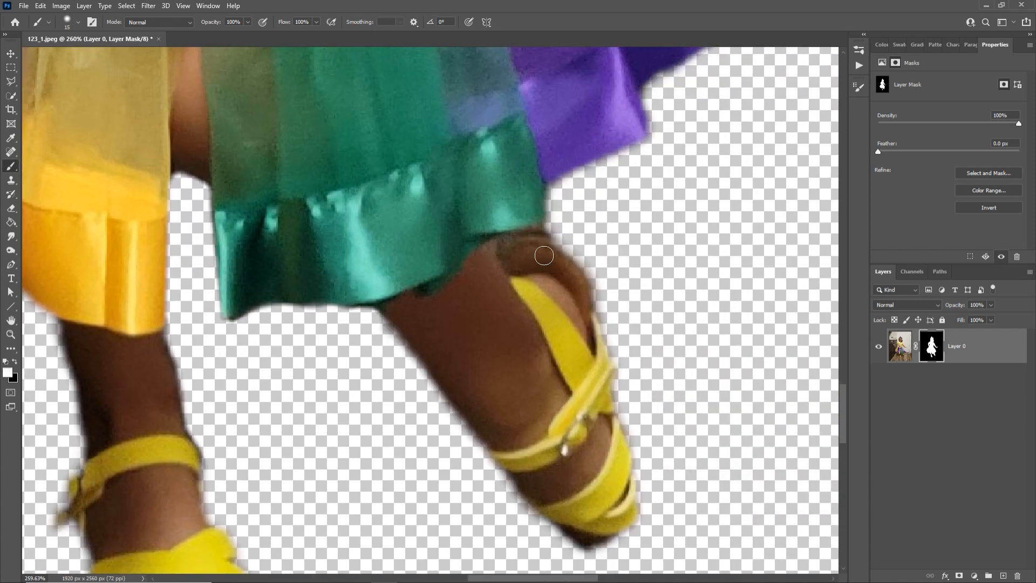
pyautogui.moveTo(545, 252)
pyautogui.mouseDown()
pyautogui.moveTo(584, 290)
pyautogui.moveTo(574, 320)
pyautogui.mouseUp()
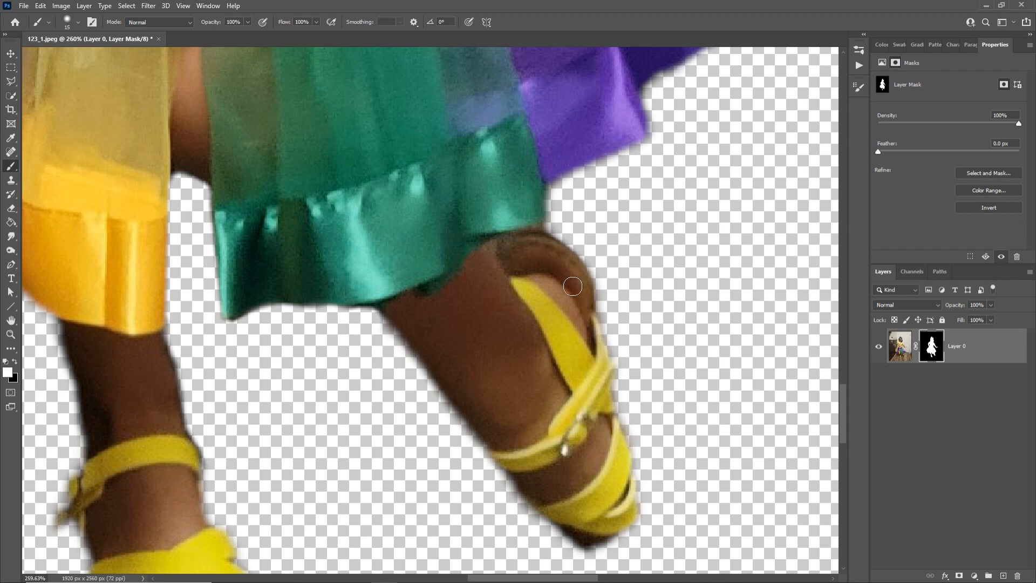
pyautogui.press('x')
pyautogui.press('x')
# Step: Paint white to restore the raised sandal's outer edge and sole, try revealing the surrounding floor, and undo that last stroke
pyautogui.scroll(-5, 632, 273)
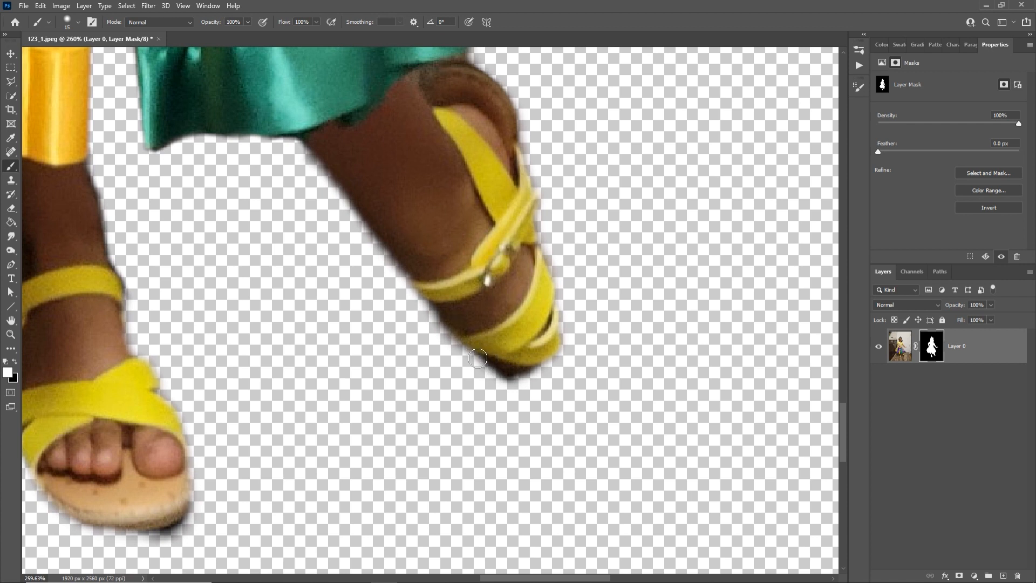
pyautogui.moveTo(478, 358)
pyautogui.mouseDown()
pyautogui.moveTo(460, 340)
pyautogui.moveTo(509, 382)
pyautogui.moveTo(527, 375)
pyautogui.moveTo(543, 358)
pyautogui.moveTo(545, 300)
pyautogui.moveTo(555, 361)
pyautogui.moveTo(535, 234)
pyautogui.moveTo(504, 174)
pyautogui.moveTo(513, 194)
pyautogui.moveTo(518, 168)
pyautogui.moveTo(525, 209)
pyautogui.moveTo(511, 133)
pyautogui.moveTo(526, 232)
pyautogui.mouseUp()
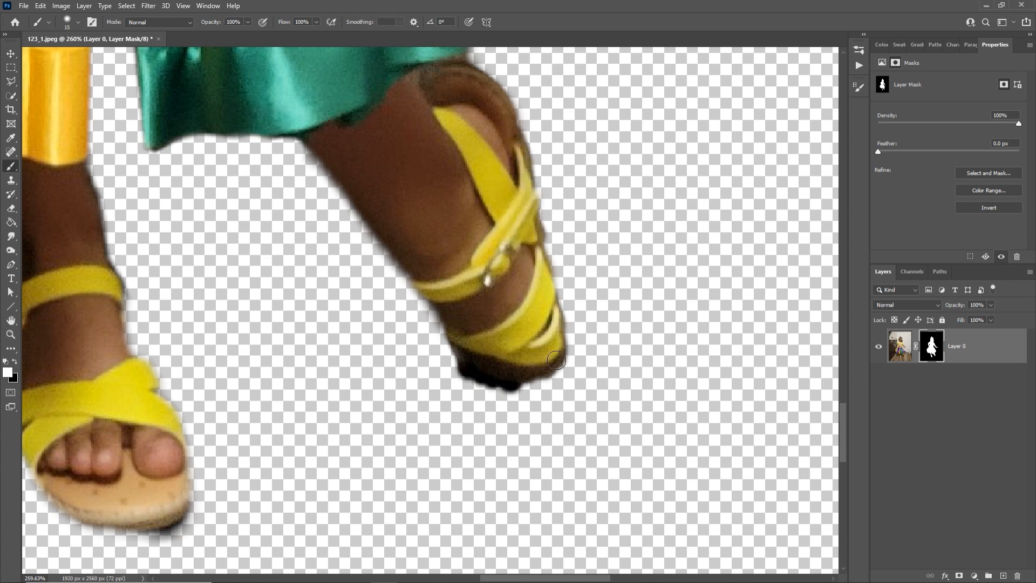
pyautogui.moveTo(556, 360)
pyautogui.mouseDown()
pyautogui.moveTo(461, 404)
pyautogui.moveTo(446, 370)
pyautogui.moveTo(465, 391)
pyautogui.moveTo(575, 361)
pyautogui.moveTo(540, 415)
pyautogui.moveTo(557, 423)
pyautogui.moveTo(542, 372)
pyautogui.mouseUp()
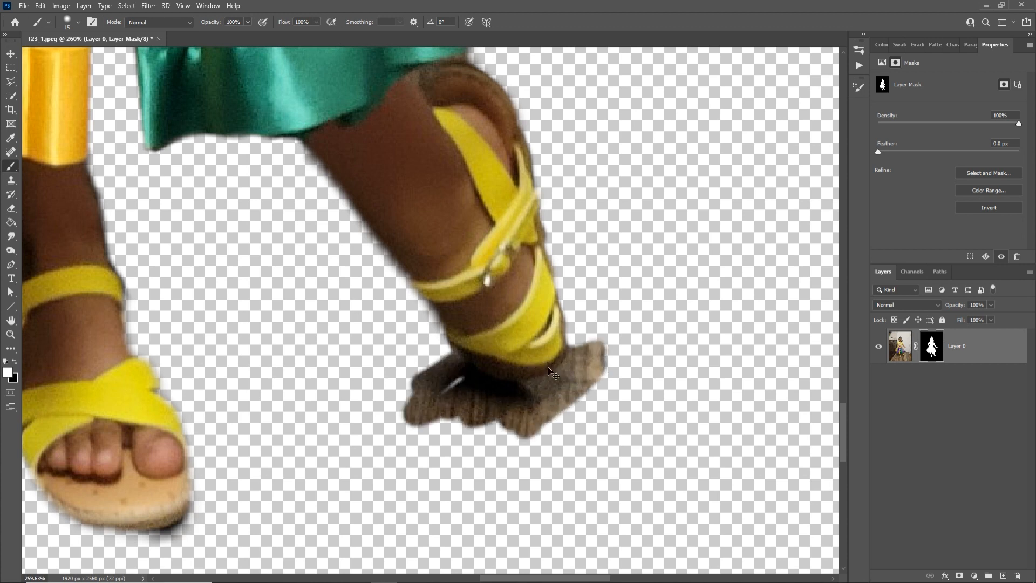
pyautogui.hotkey('ctrl', 'z')
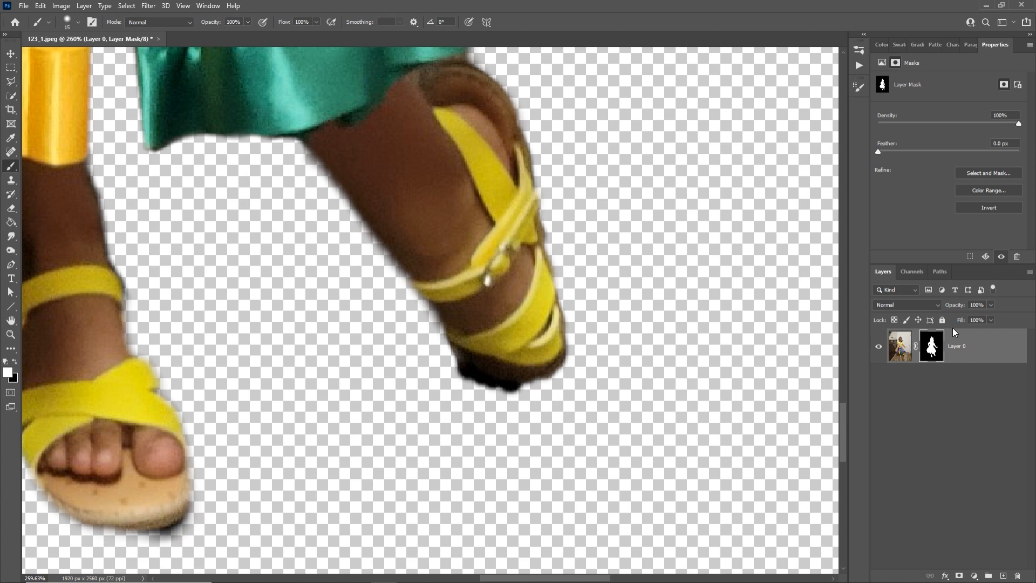
# Step: Duplicate Layer 0 as Layer 0 copy and delete the layer mask from the original Layer 0
pyautogui.rightClick(997, 347)
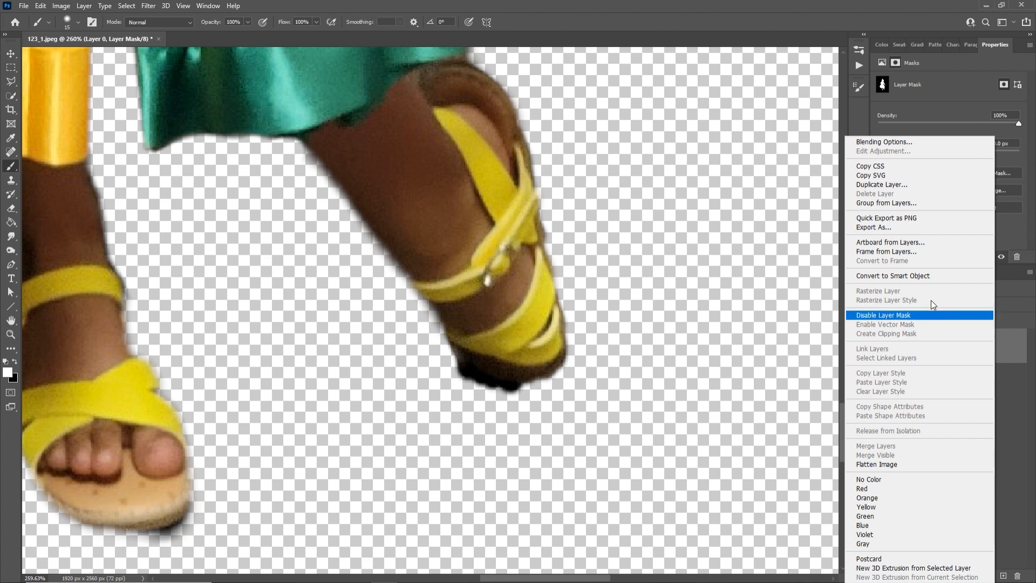
pyautogui.click(904, 185)
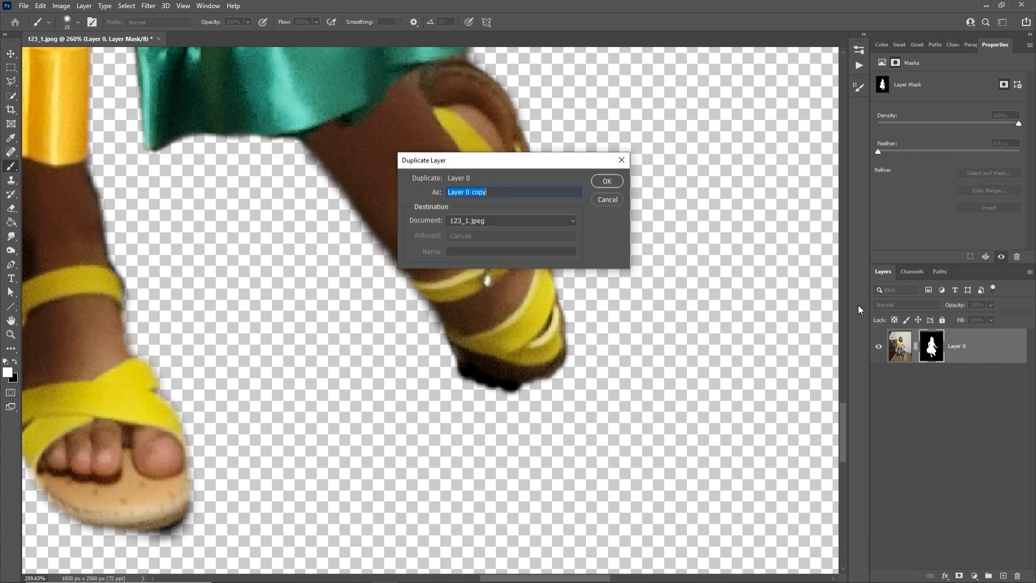
pyautogui.click(608, 181)
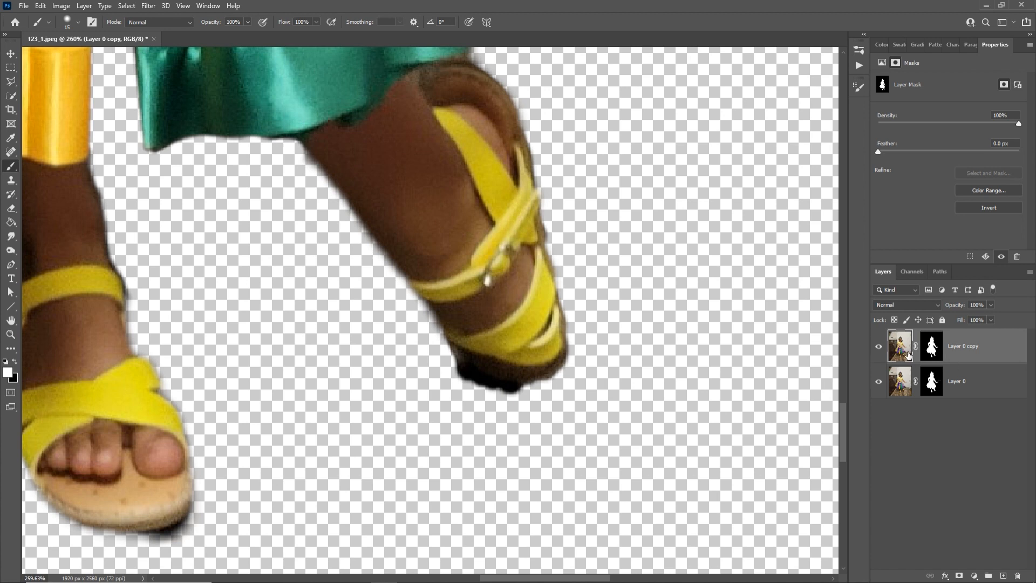
pyautogui.rightClick(935, 384)
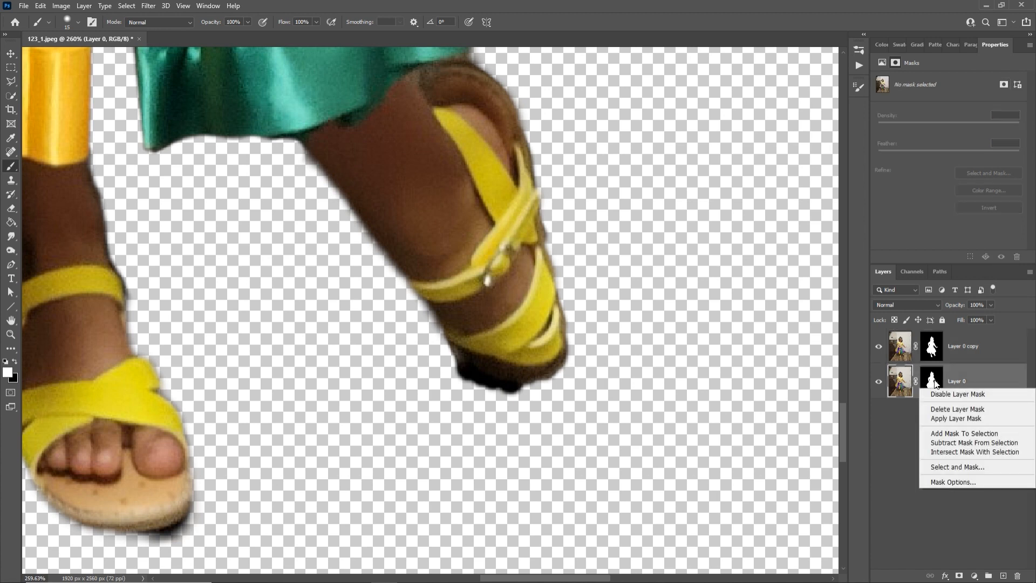
pyautogui.click(941, 408)
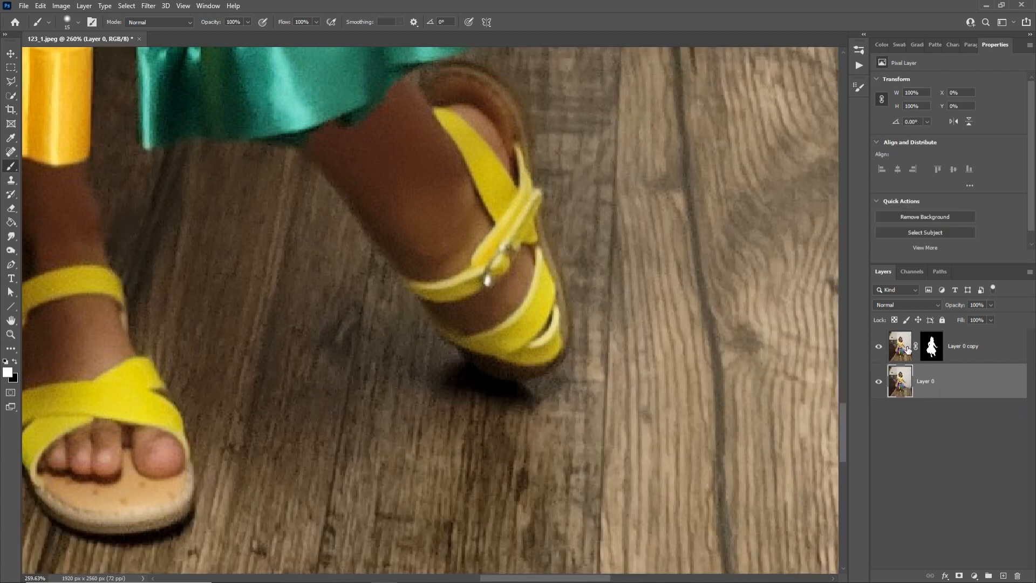
# Step: Add a Hue/Saturation adjustment directly above Layer 0 with Colorize enabled, saturation 77 and hue 313
pyautogui.click(907, 349)
pyautogui.click(924, 389)
pyautogui.click(974, 576)
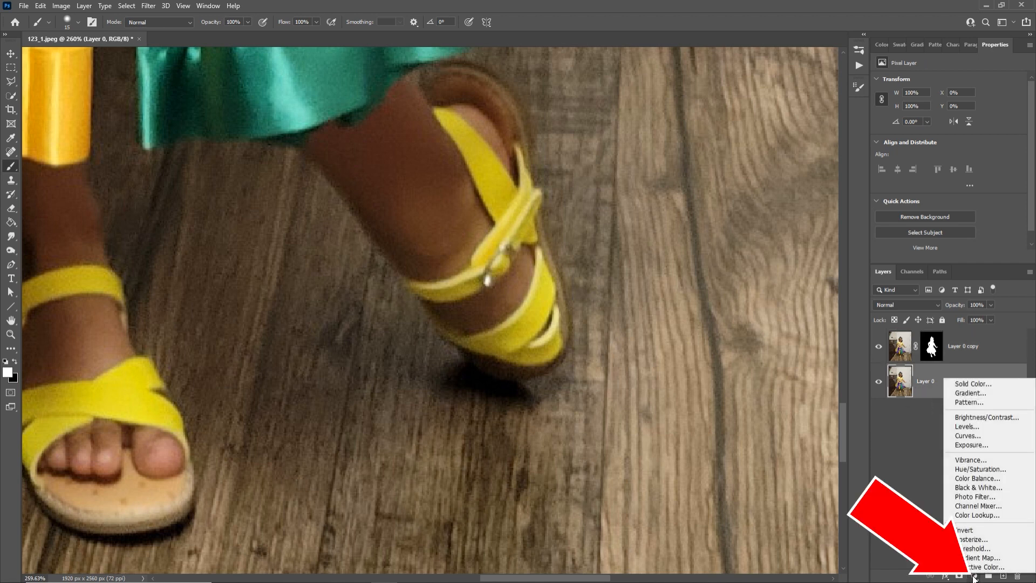
pyautogui.click(992, 469)
pyautogui.click(939, 178)
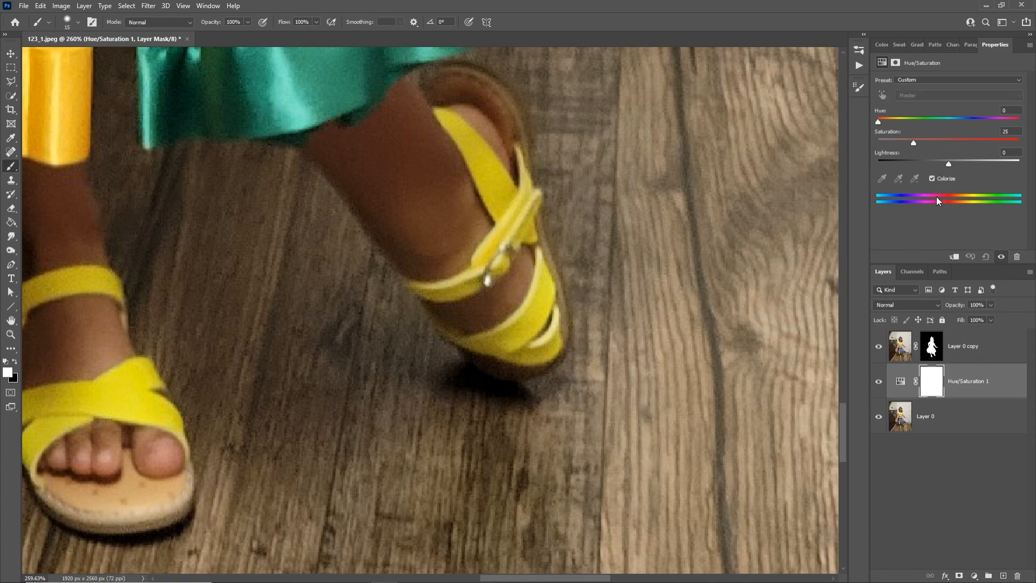
pyautogui.moveTo(977, 140); pyautogui.dragTo(987, 140)
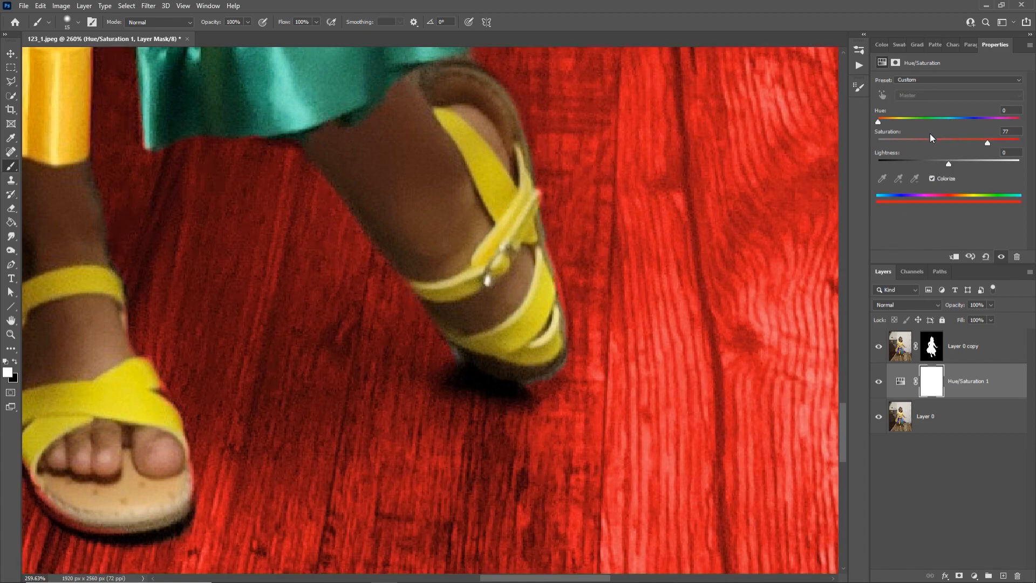
pyautogui.moveTo(885, 121); pyautogui.dragTo(1001, 122)
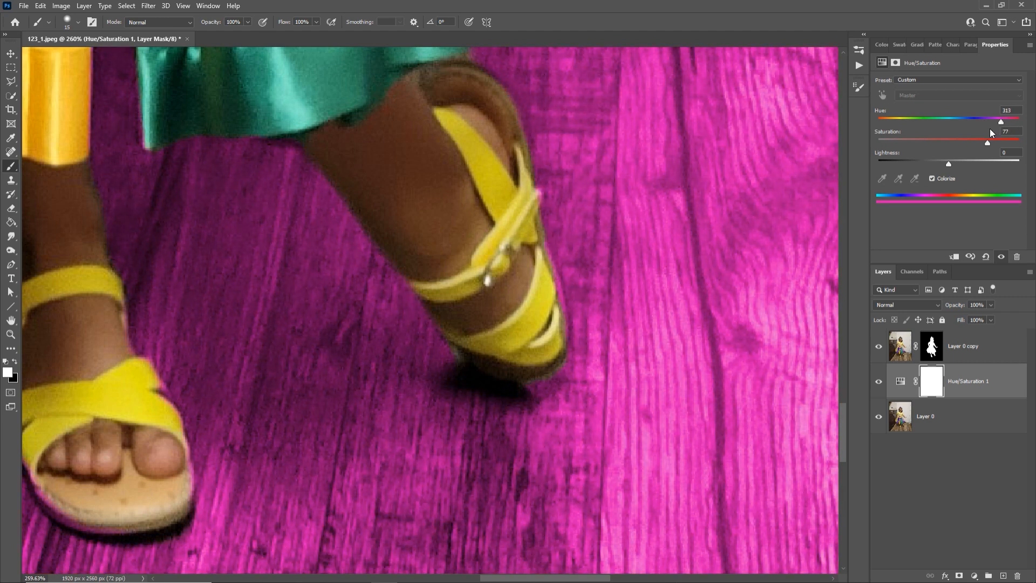
# Step: Hide and show Layer 0 copy to compare the picture with and without the masked girl
pyautogui.moveTo(536, 280); pyautogui.dragTo(481, 390)
pyautogui.press('z')
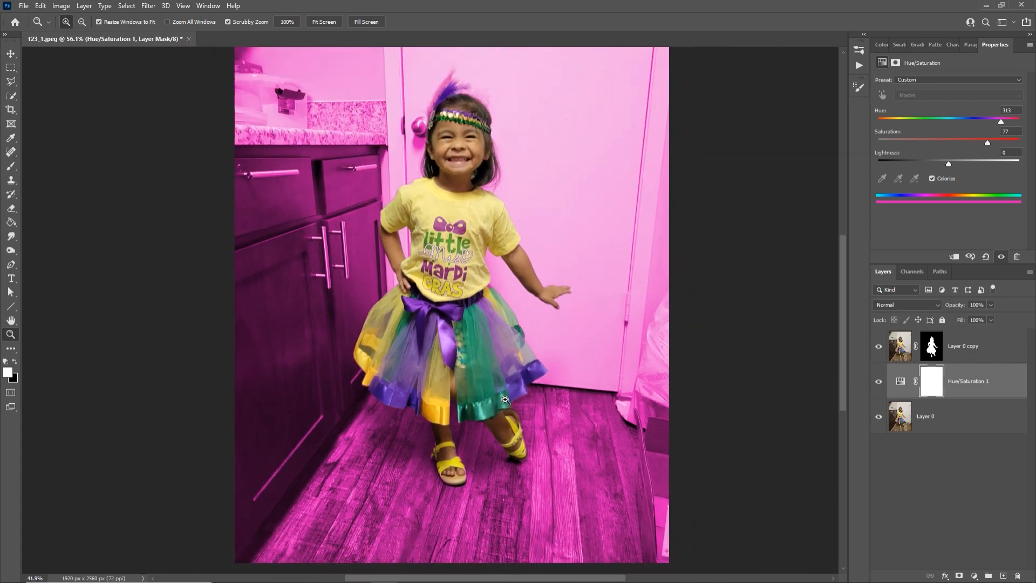
pyautogui.click(900, 383)
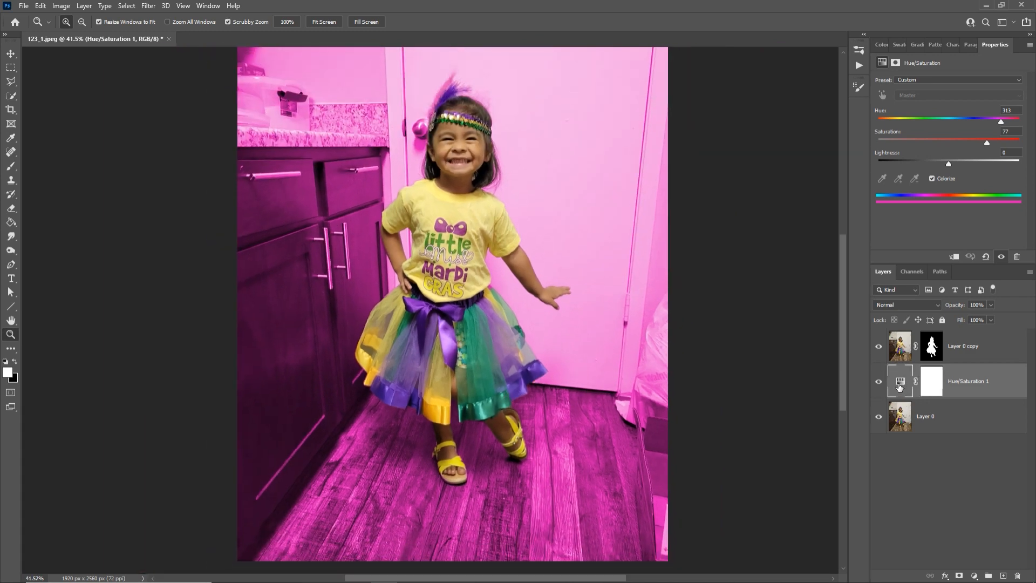
pyautogui.click(917, 420)
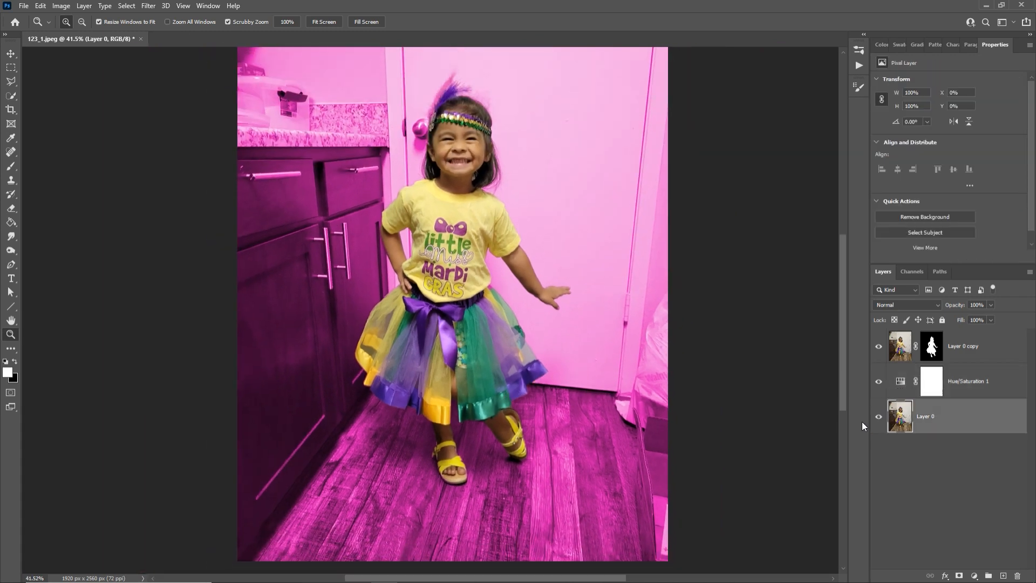
pyautogui.click(878, 348)
pyautogui.click(902, 393)
pyautogui.click(890, 354)
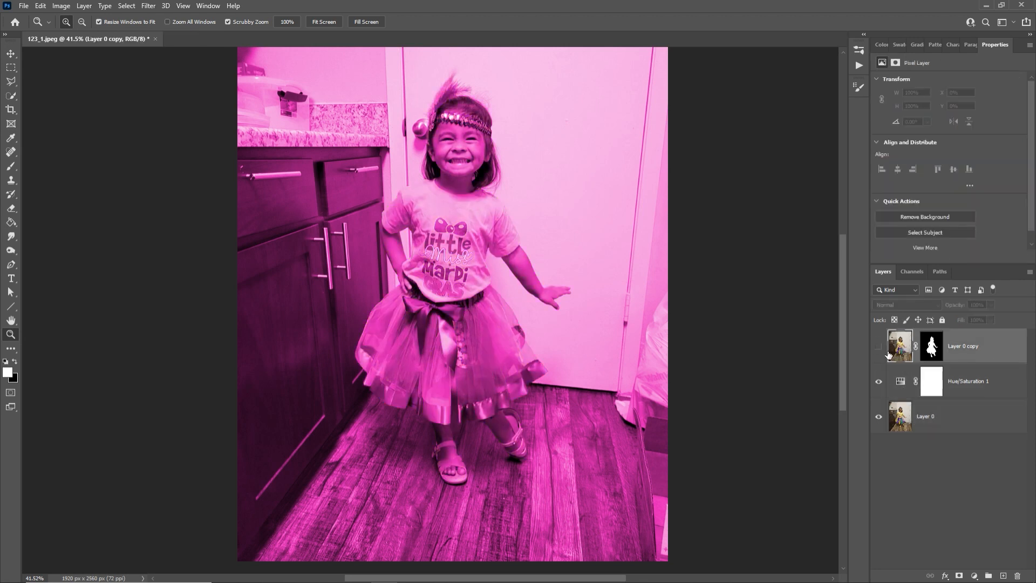
pyautogui.click(879, 348)
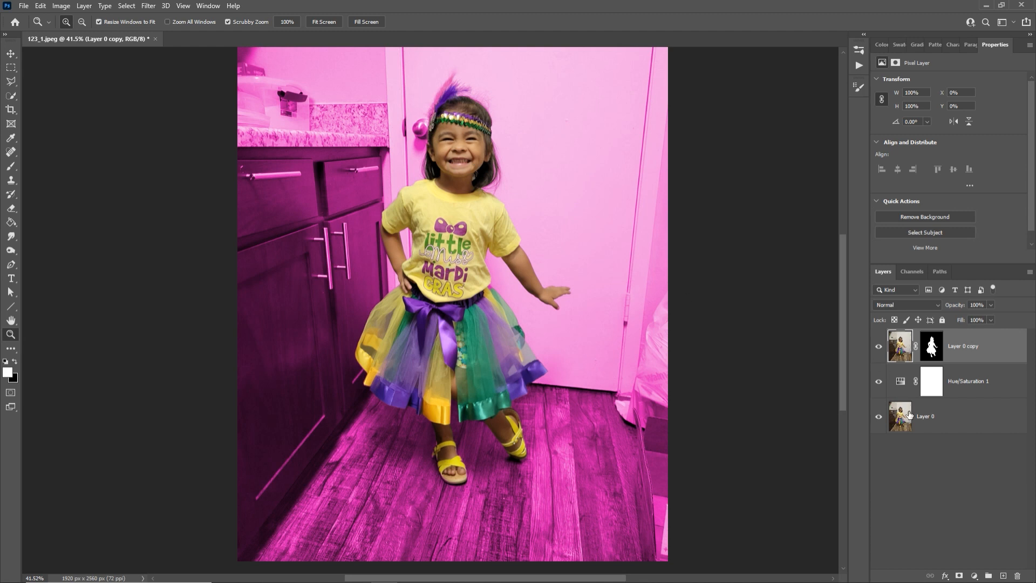
pyautogui.click(928, 417)
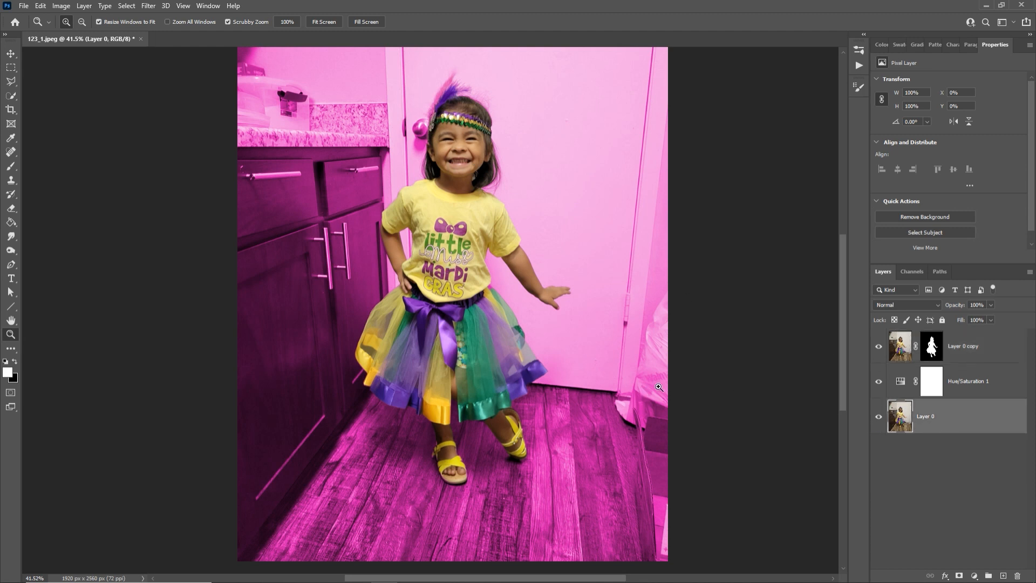
# Step: Toggle the Hue/Saturation adjustment off and on to compare the original and recolored background
pyautogui.click(902, 383)
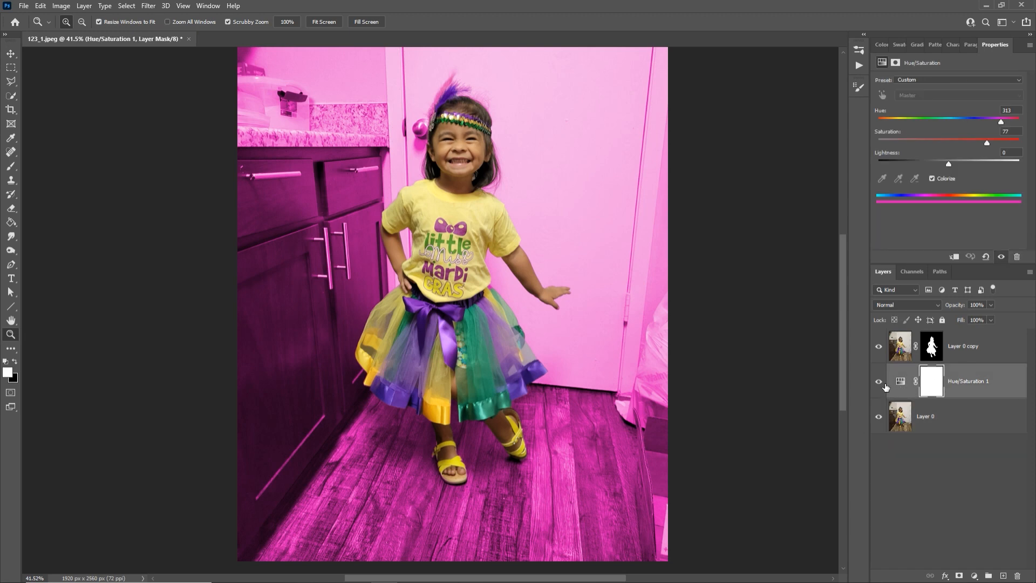
pyautogui.click(880, 384)
pyautogui.click(879, 385)
pyautogui.click(878, 385)
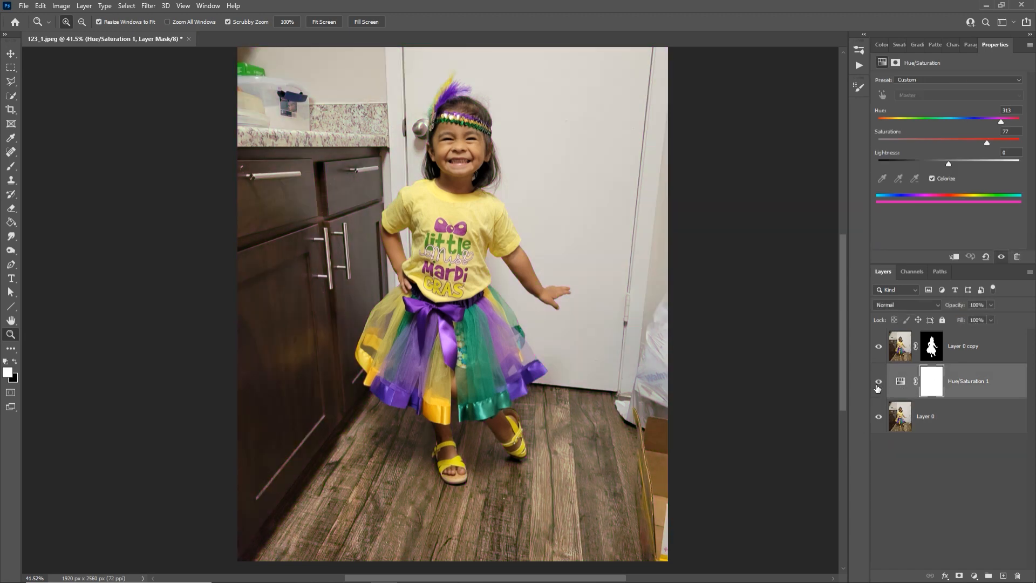
pyautogui.click(879, 384)
pyautogui.click(880, 386)
pyautogui.click(878, 384)
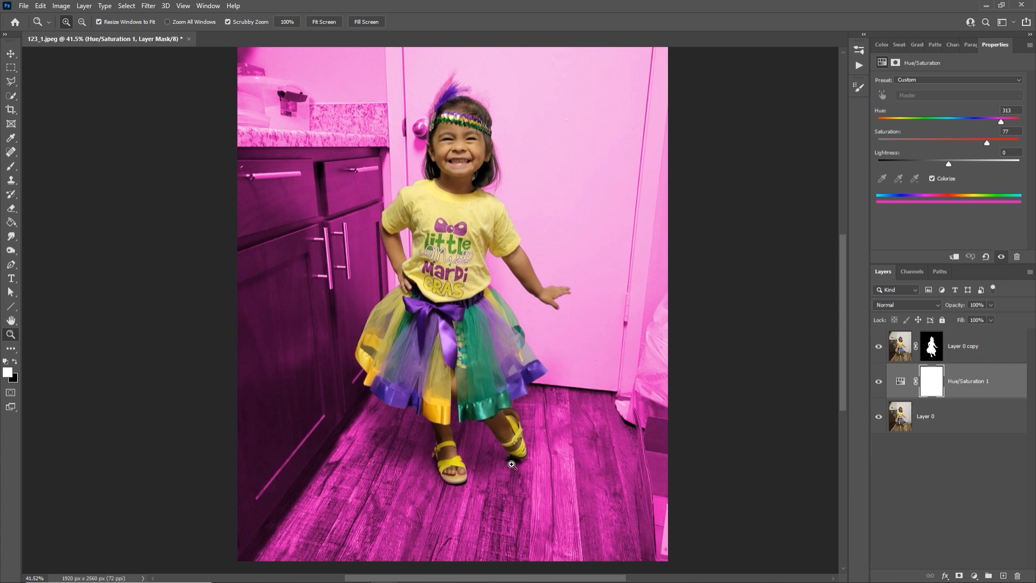
# Step: Paint black on Layer 0 copy's mask to hide the leftover floor beside the raised sandal's sole
pyautogui.moveTo(511, 465); pyautogui.dragTo(585, 436)
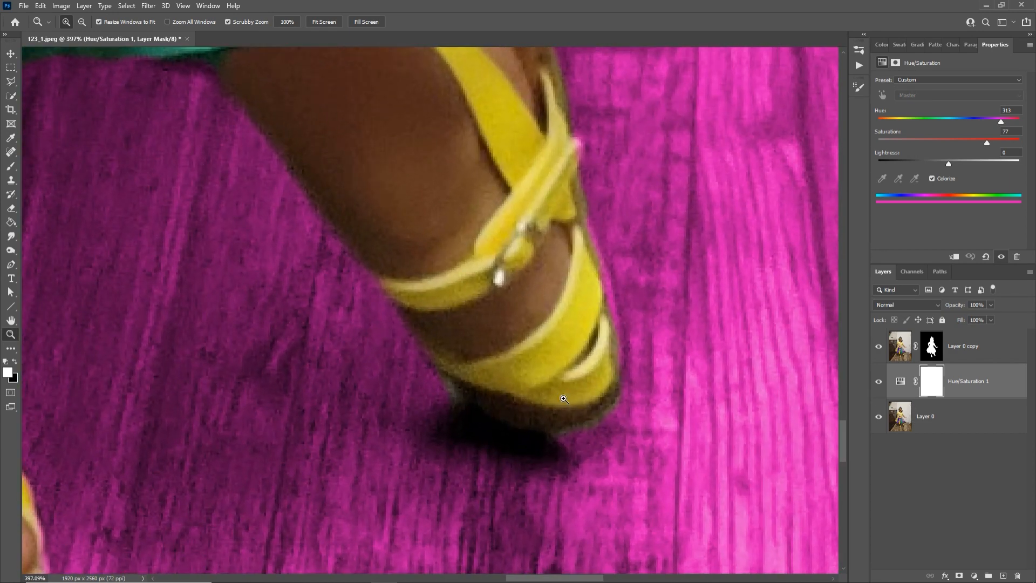
pyautogui.click(932, 350)
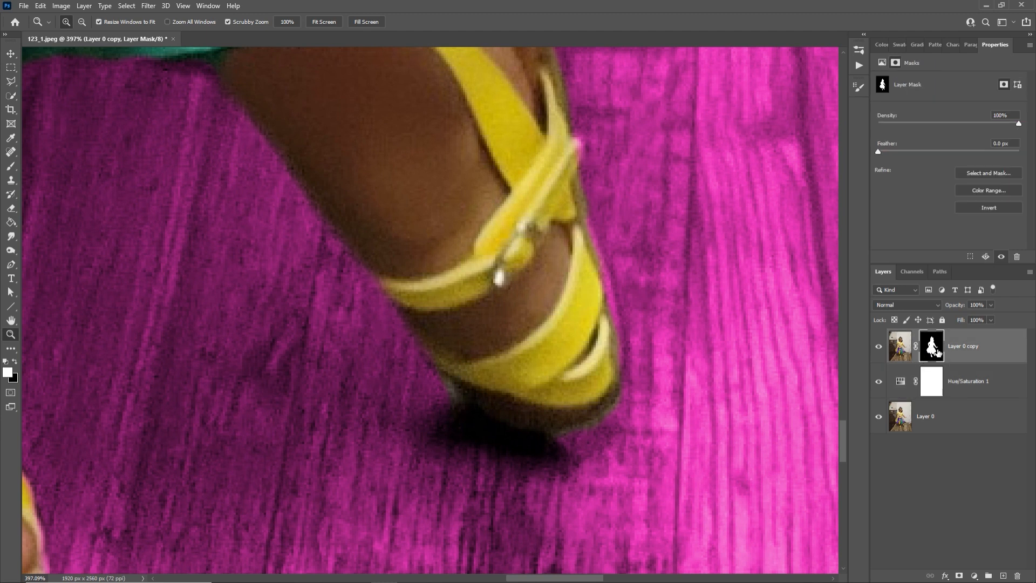
pyautogui.press('b')
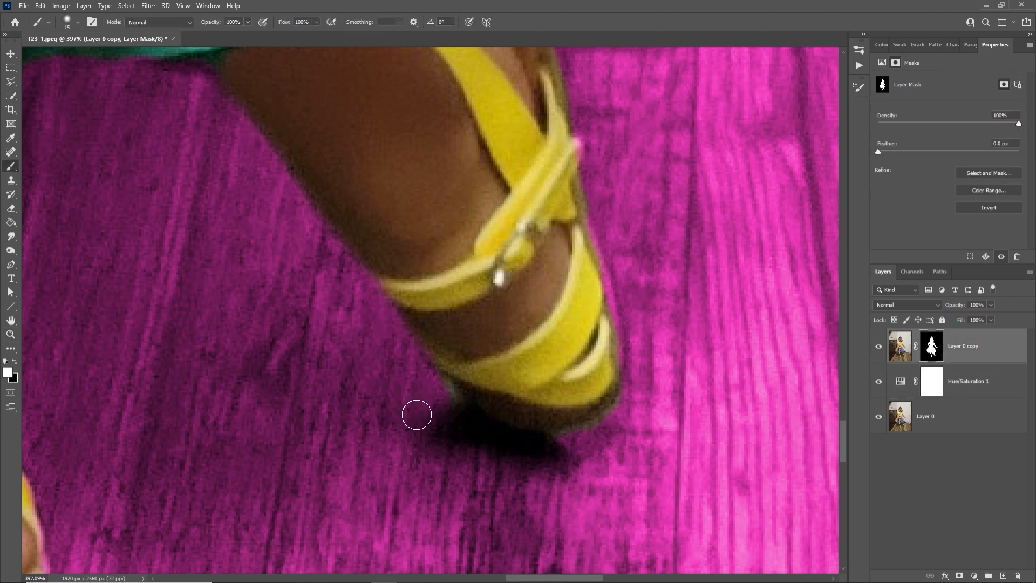
pyautogui.press('x')
pyautogui.moveTo(439, 401); pyautogui.dragTo(463, 422)
# Step: Make white the foreground color and paint on the mask to restore the outer end of the raised sandal's ankle strap
pyautogui.press('x')
pyautogui.scroll(2, 599, 275)
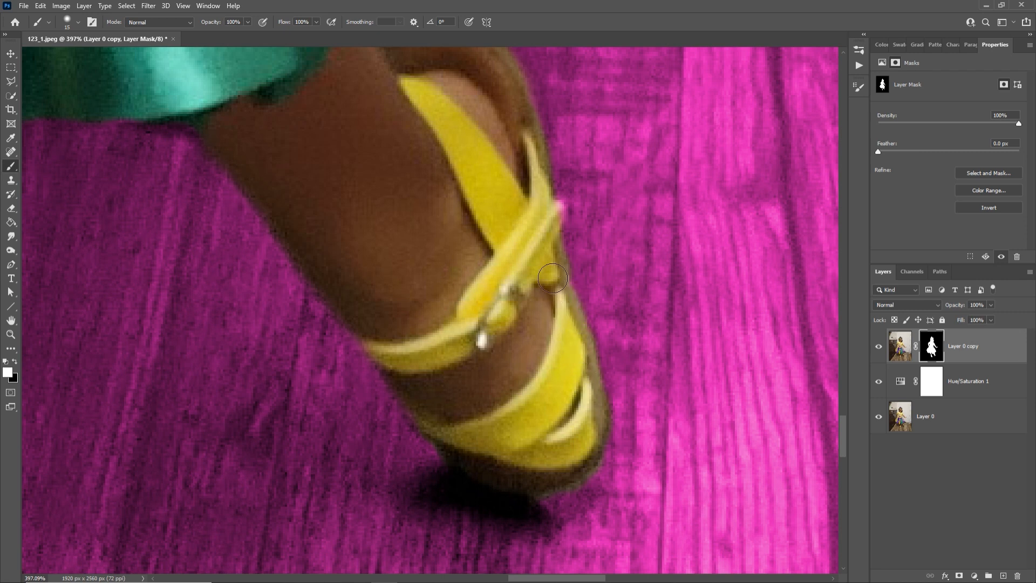
pyautogui.moveTo(548, 221); pyautogui.dragTo(548, 218)
pyautogui.press('space')
pyautogui.moveTo(520, 168); pyautogui.dragTo(537, 260)
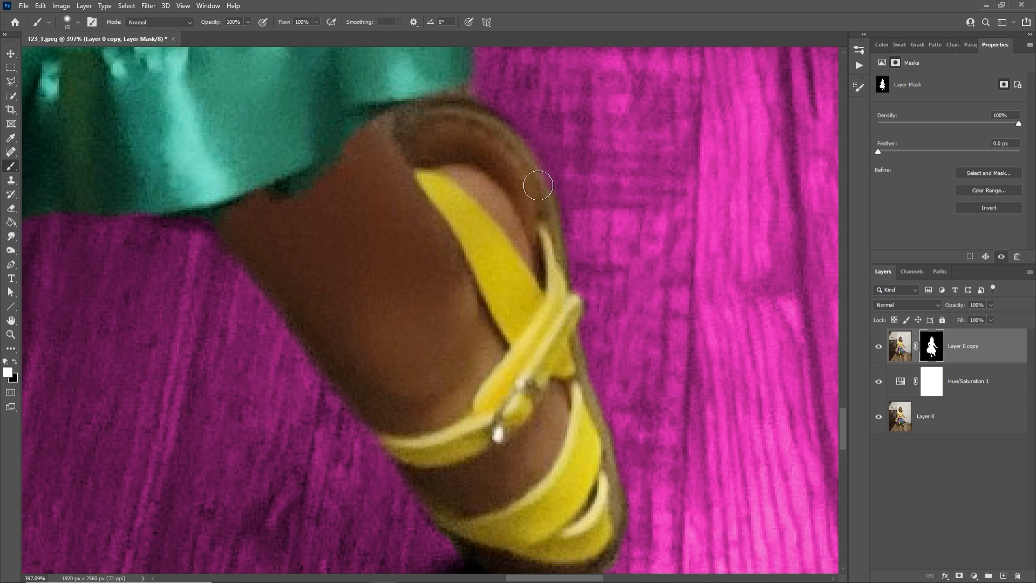
pyautogui.press('space')
pyautogui.moveTo(539, 53)
pyautogui.mouseDown()
pyautogui.moveTo(593, 212)
pyautogui.moveTo(669, 92)
pyautogui.mouseUp()
# Step: Paint white on the mask to restore the front sandal's sole, the outer edges of its crossed straps and the foot's sides
pyautogui.moveTo(410, 399)
pyautogui.mouseDown()
pyautogui.moveTo(589, 183)
pyautogui.moveTo(669, 125)
pyautogui.mouseUp()
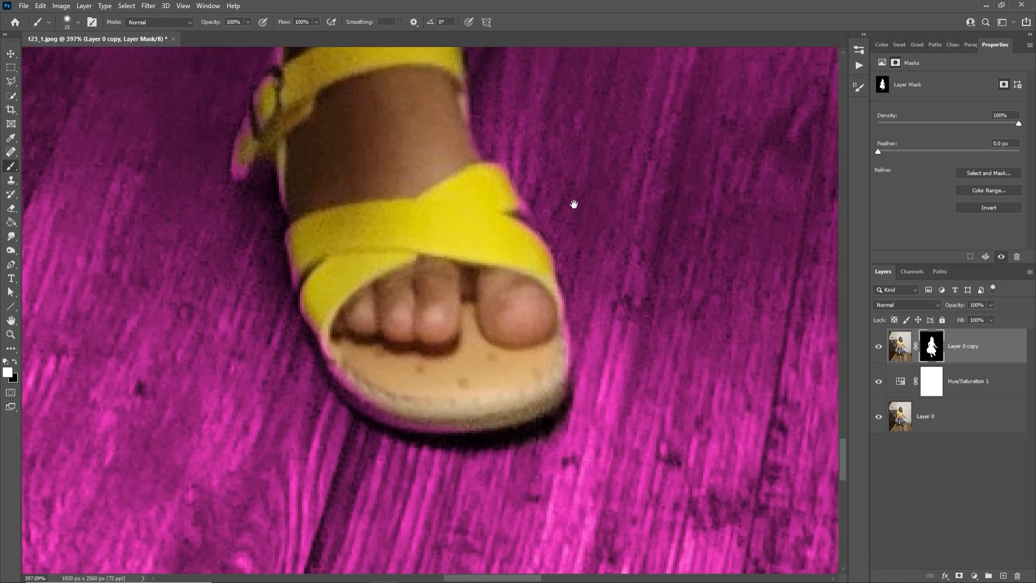
pyautogui.moveTo(454, 421)
pyautogui.mouseDown()
pyautogui.moveTo(385, 406)
pyautogui.moveTo(346, 373)
pyautogui.moveTo(347, 342)
pyautogui.moveTo(343, 358)
pyautogui.moveTo(300, 240)
pyautogui.mouseUp()
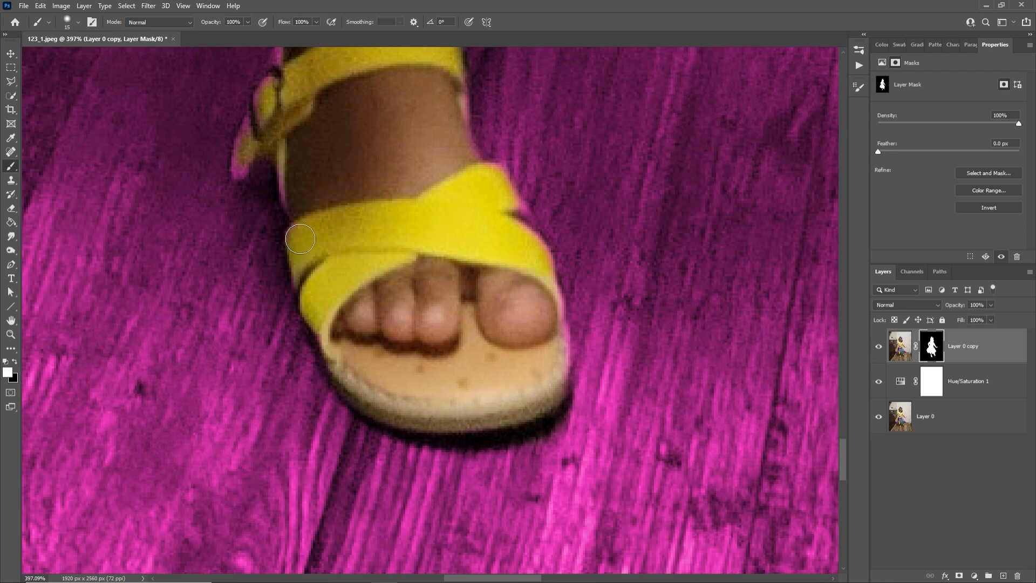
pyautogui.moveTo(516, 214); pyautogui.dragTo(527, 236)
pyautogui.moveTo(443, 211); pyautogui.dragTo(492, 345)
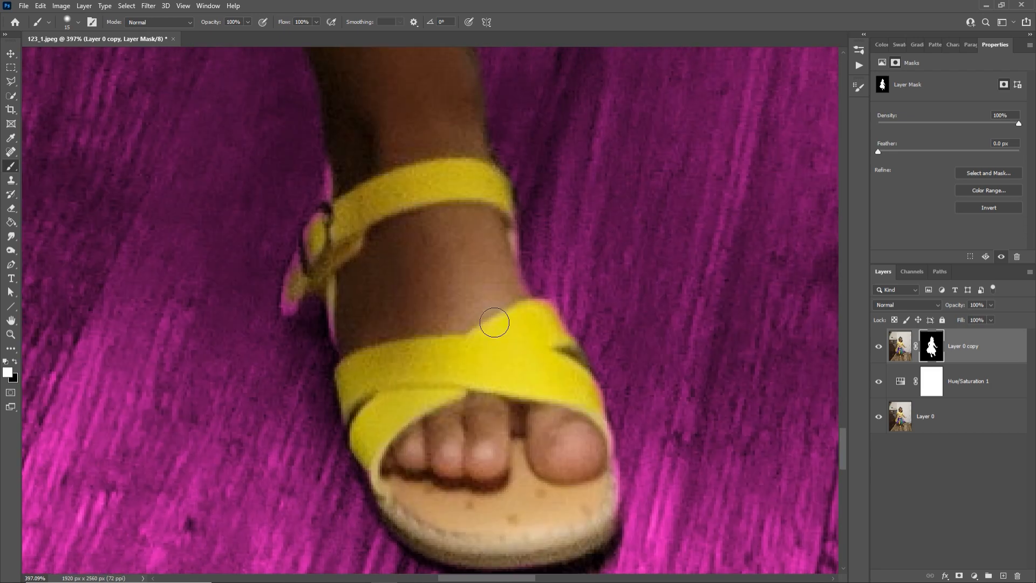
pyautogui.moveTo(508, 275); pyautogui.dragTo(503, 287)
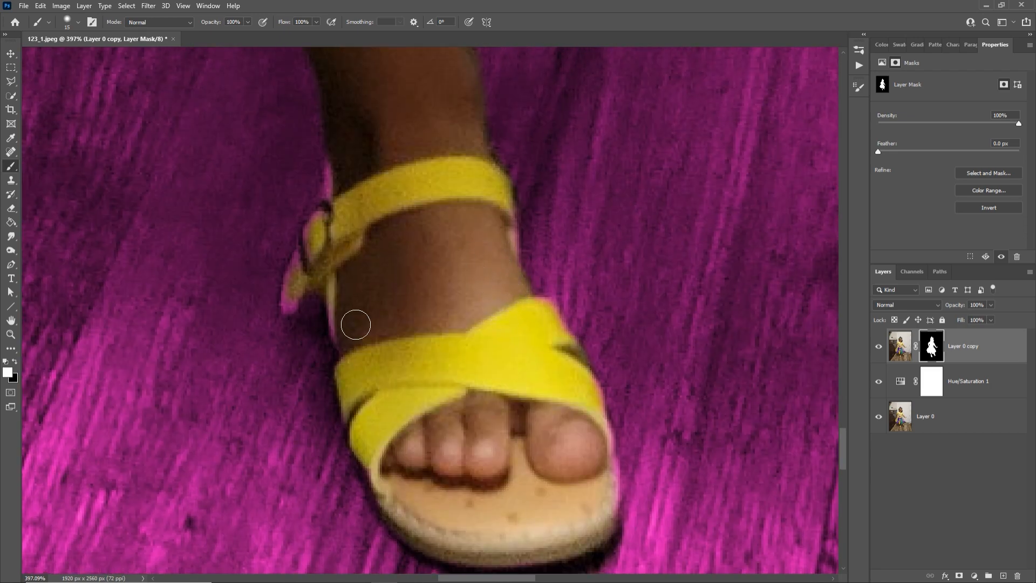
pyautogui.moveTo(352, 327); pyautogui.dragTo(343, 321)
# Step: Reduce the brush size and paint white on the mask to restore the front sandal's buckle and ankle strap end
pyautogui.press('[')
pyautogui.press('[')
pyautogui.moveTo(295, 275); pyautogui.dragTo(332, 179)
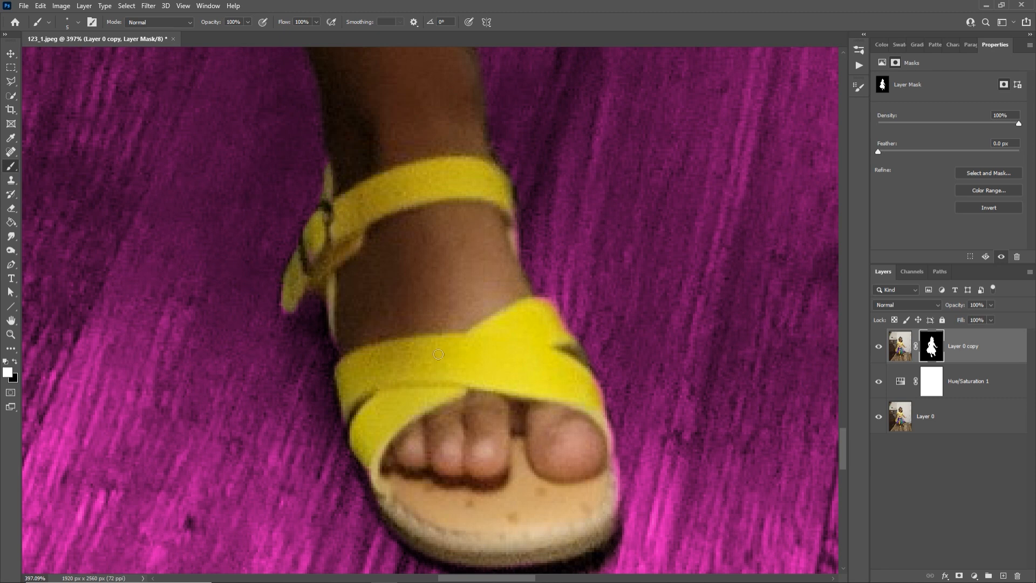
# Step: Paint white on the mask to restore the front sandal's edge beside the big toe and its crossed strap
pyautogui.moveTo(445, 332); pyautogui.dragTo(457, 359)
pyautogui.moveTo(479, 310); pyautogui.dragTo(278, 154)
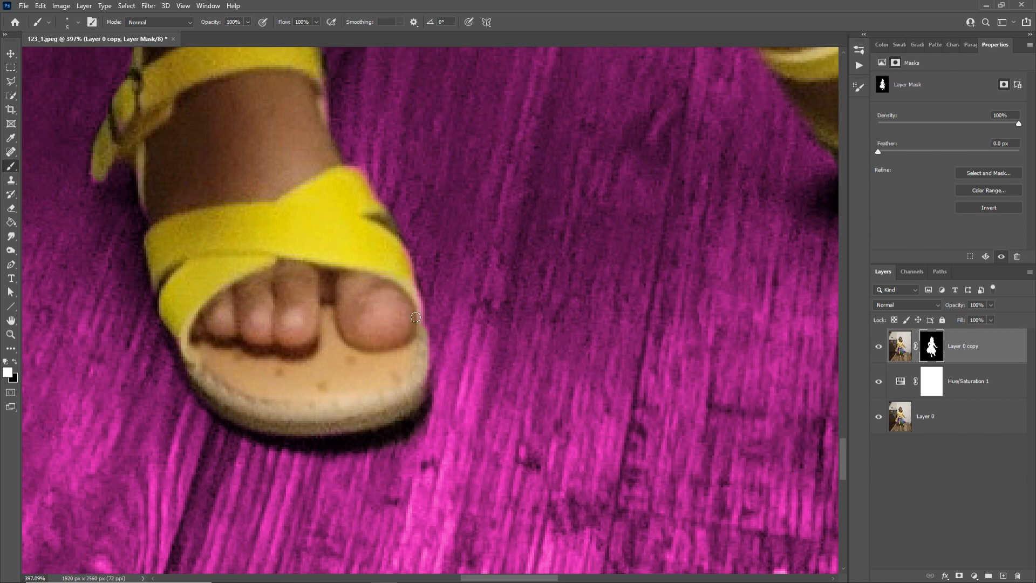
pyautogui.moveTo(375, 263); pyautogui.dragTo(443, 382)
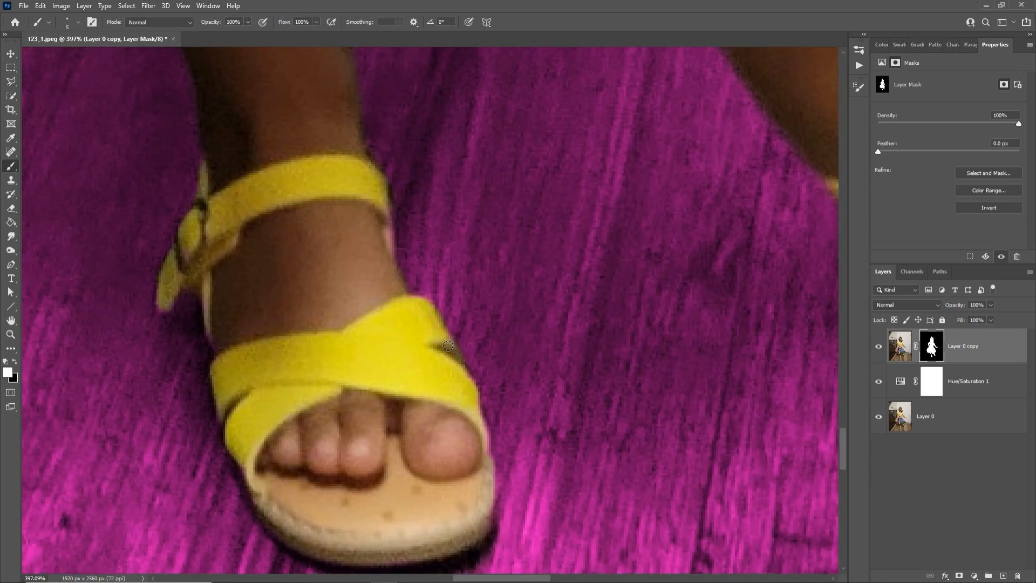
pyautogui.moveTo(442, 343); pyautogui.dragTo(489, 390)
pyautogui.press('z')
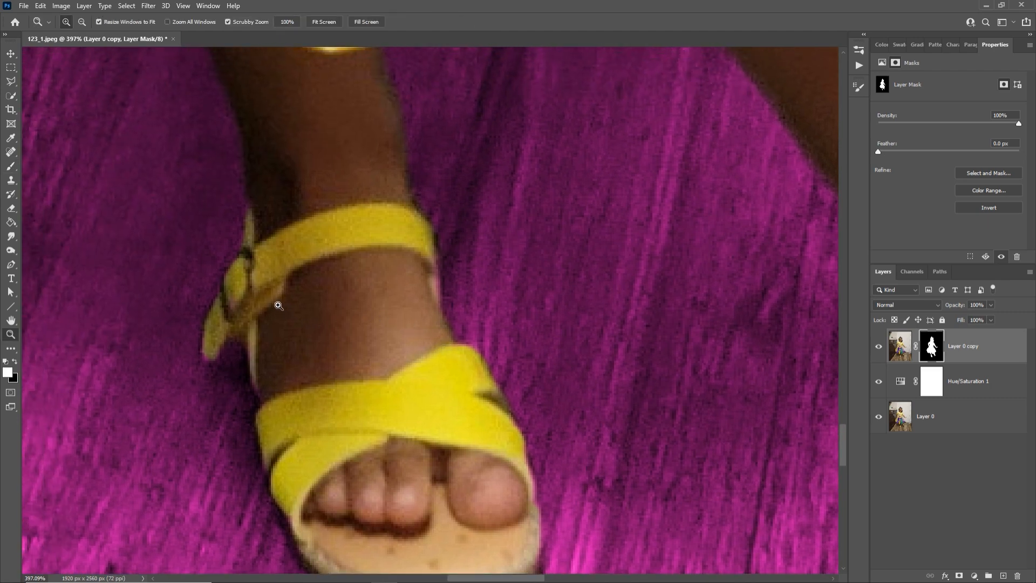
pyautogui.press('b')
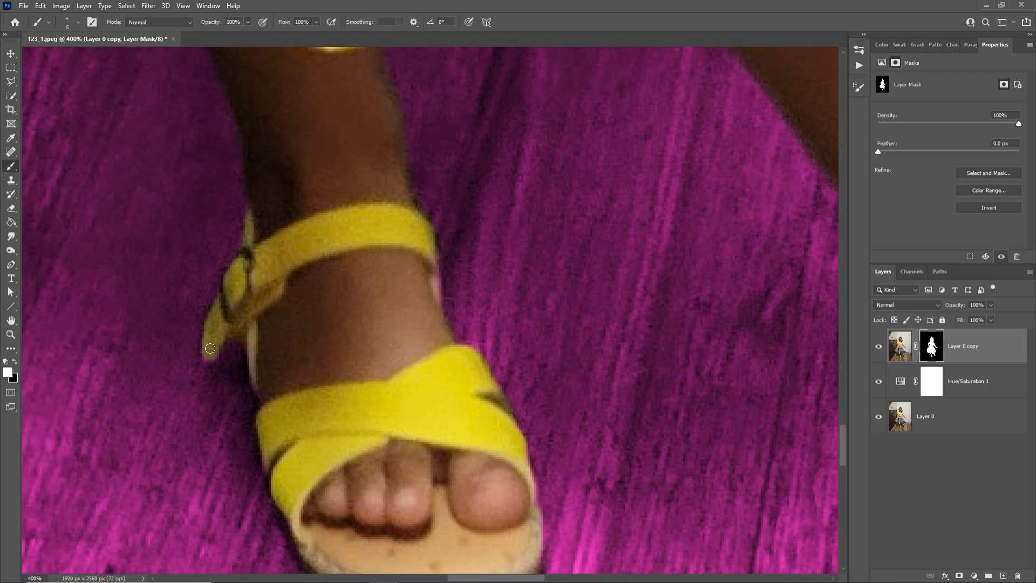
# Step: Examine the mask edge along the skirt's purple and yellow hem and up the yellow tulle to the waist
pyautogui.press('z')
pyautogui.scroll(-6, 273, 307)
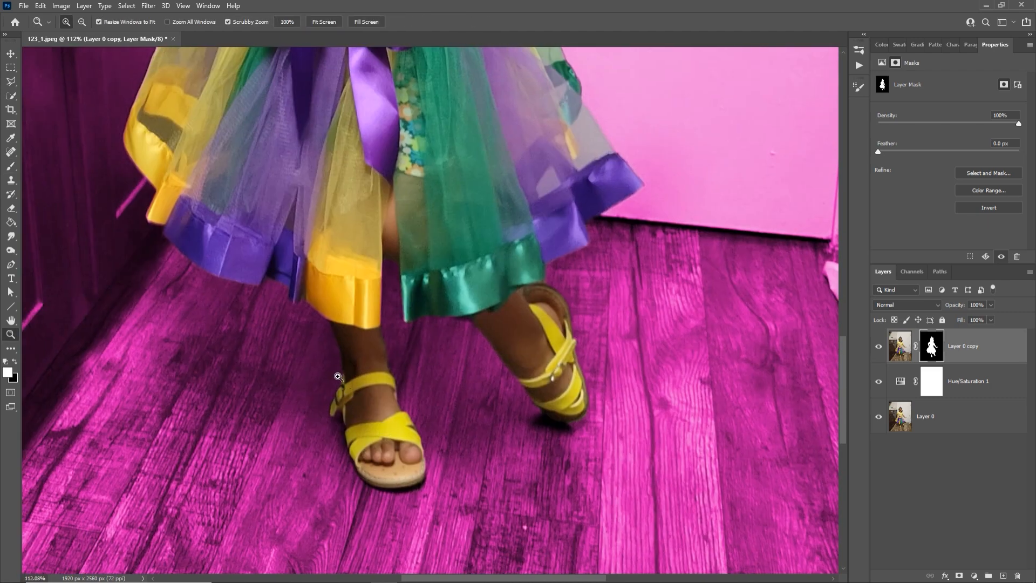
pyautogui.scroll(6, 171, 218)
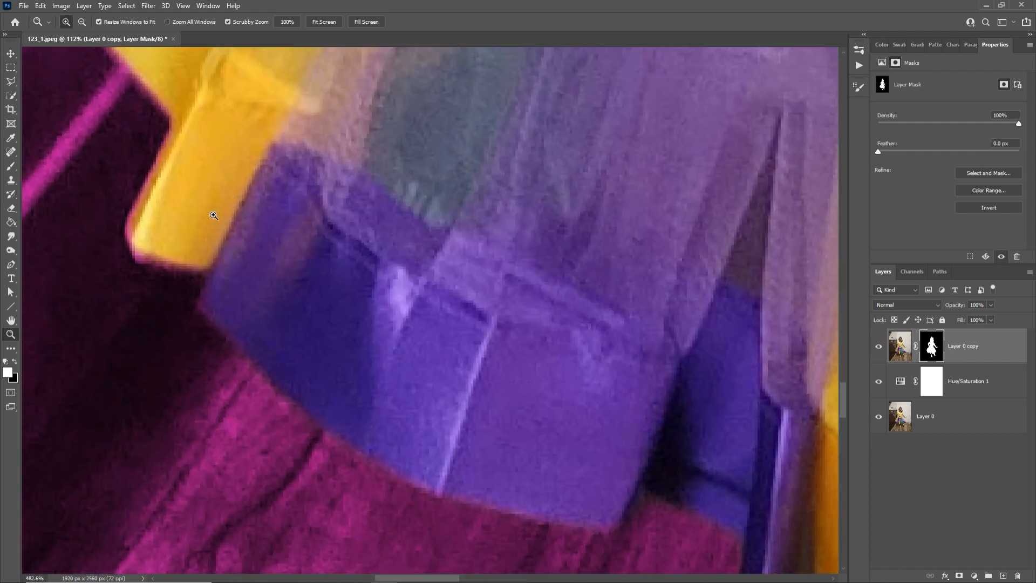
pyautogui.moveTo(225, 206); pyautogui.dragTo(331, 412)
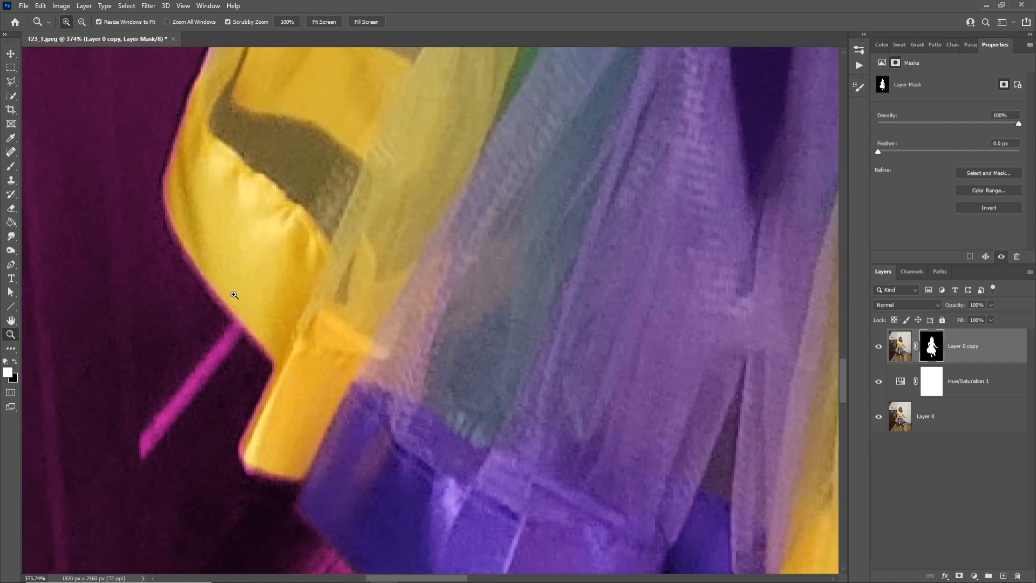
pyautogui.moveTo(312, 350); pyautogui.dragTo(297, 350)
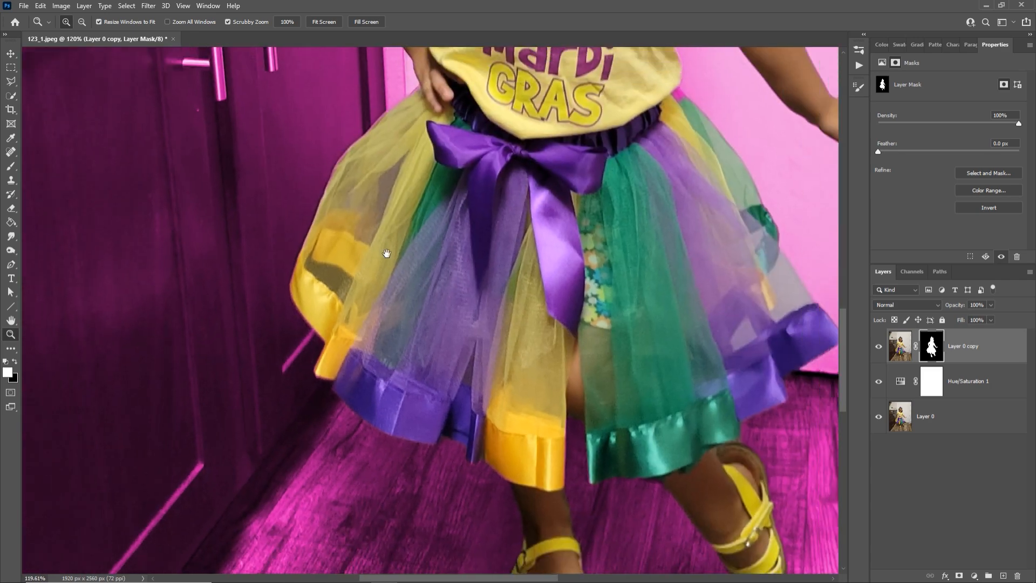
pyautogui.moveTo(386, 255); pyautogui.dragTo(325, 402)
pyautogui.moveTo(344, 266); pyautogui.dragTo(373, 251)
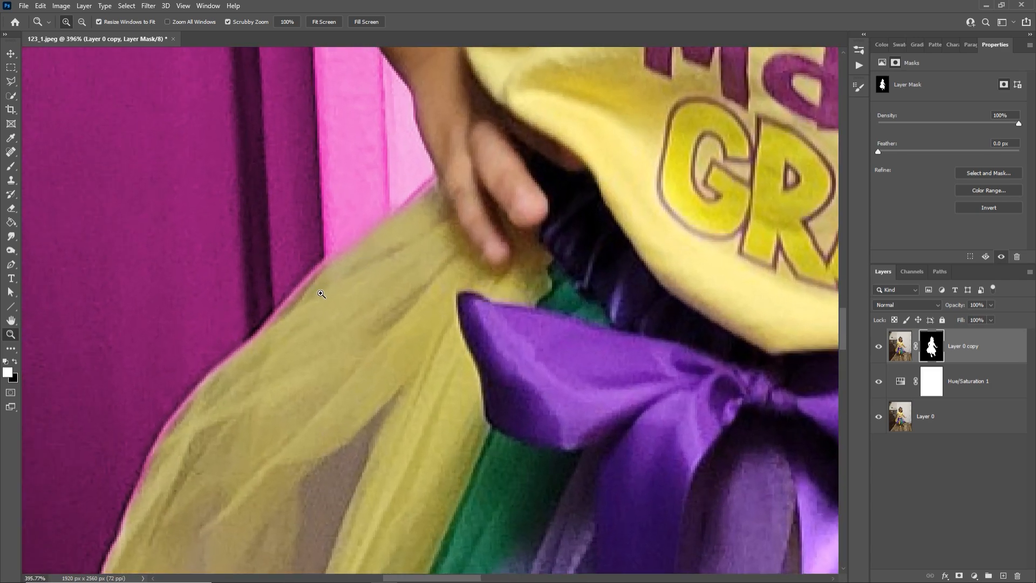
pyautogui.moveTo(306, 304); pyautogui.dragTo(340, 281)
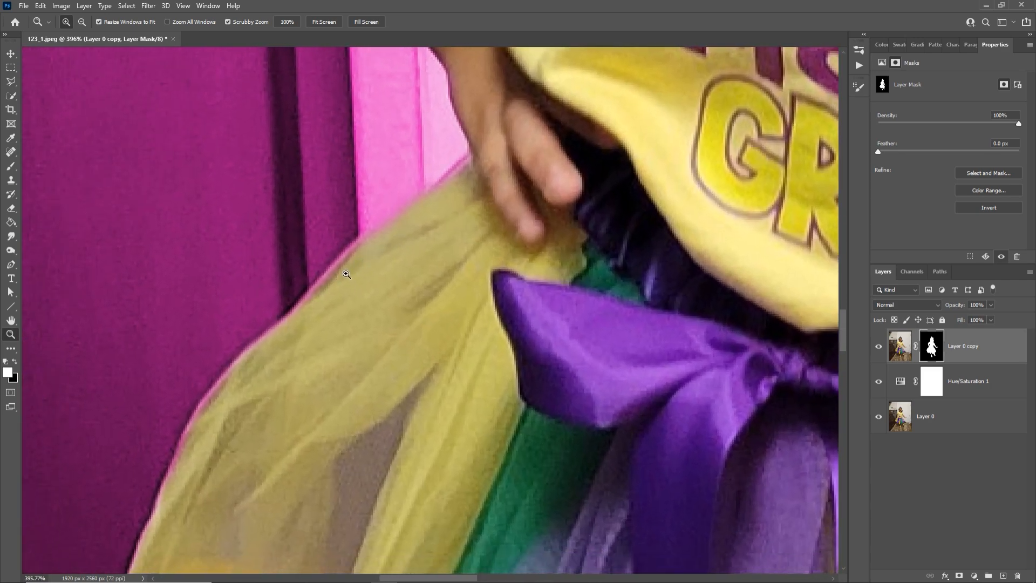
# Step: Return to the Brush tool and enlarge the brush to 15 px
pyautogui.press('b')
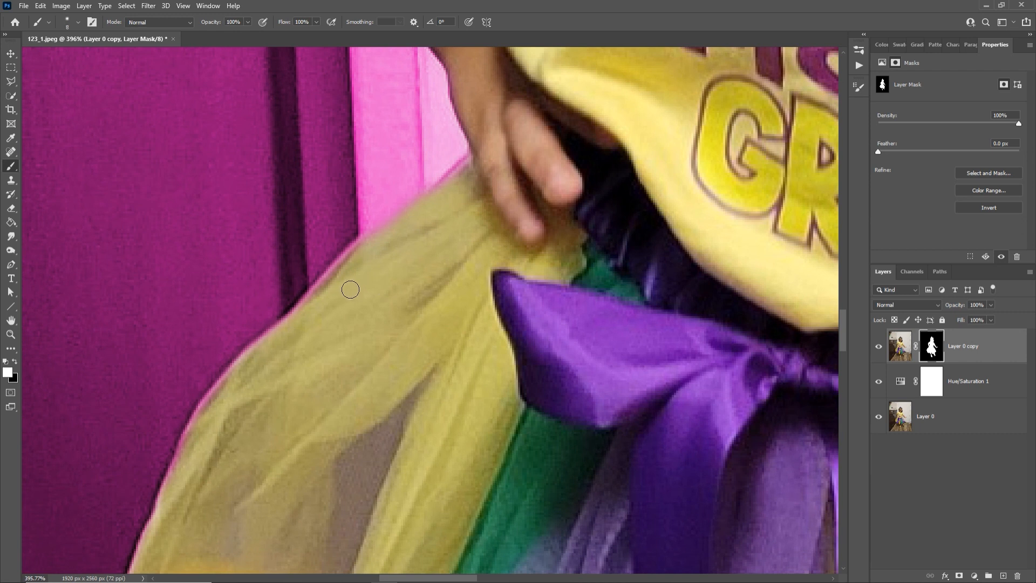
pyautogui.press(']')
pyautogui.press(']')
pyautogui.press(']')
pyautogui.click(907, 353)
pyautogui.moveTo(426, 306)
pyautogui.mouseDown()
pyautogui.moveTo(574, 280)
pyautogui.moveTo(528, 224)
pyautogui.moveTo(675, 306)
pyautogui.moveTo(618, 408)
pyautogui.moveTo(499, 494)
pyautogui.mouseUp()
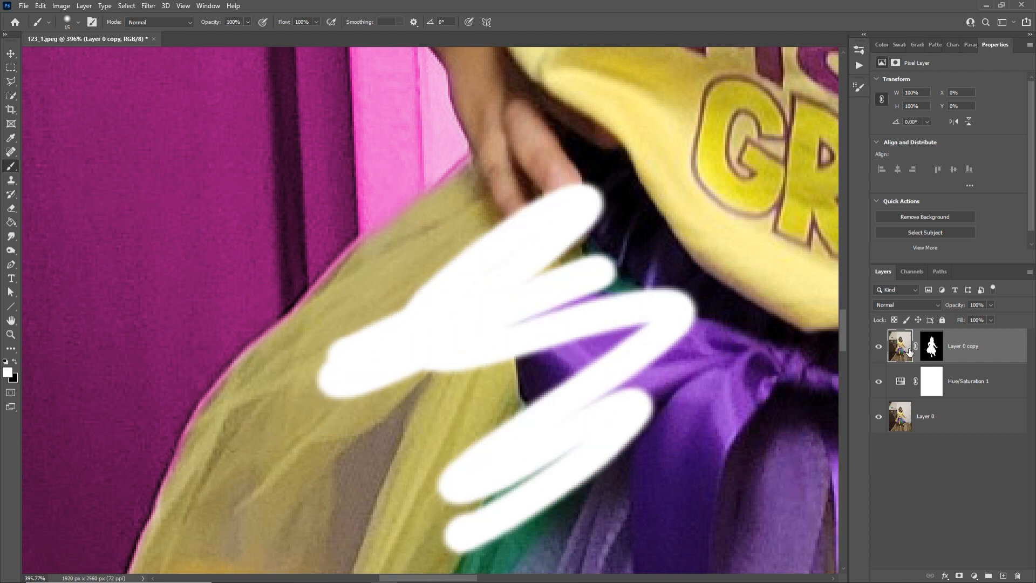
pyautogui.hotkey('ctrl', 'z')
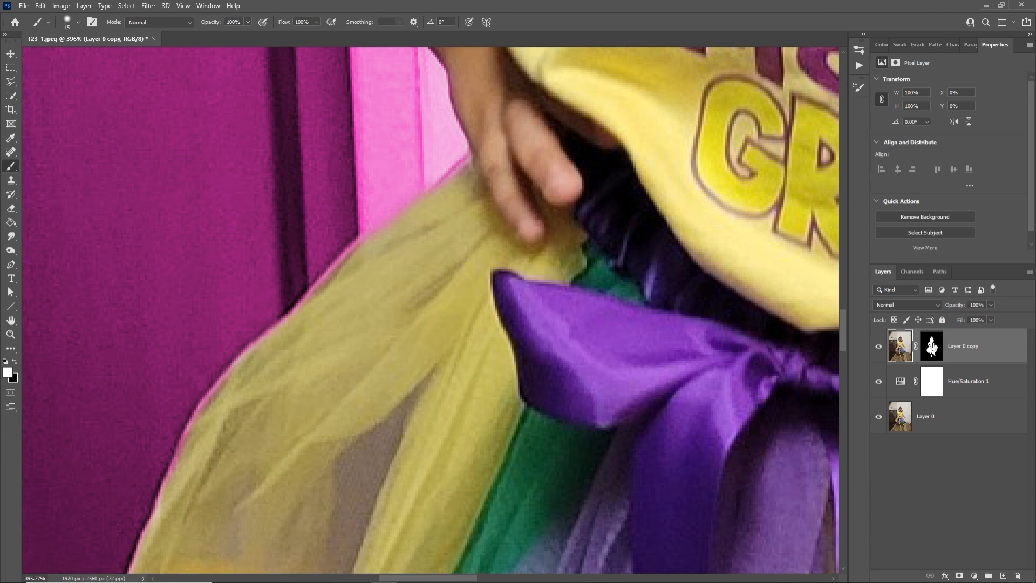
# Step: Target Layer 0 copy's mask and paint white along the yellow tulle's outer edge below the hand
pyautogui.click(932, 350)
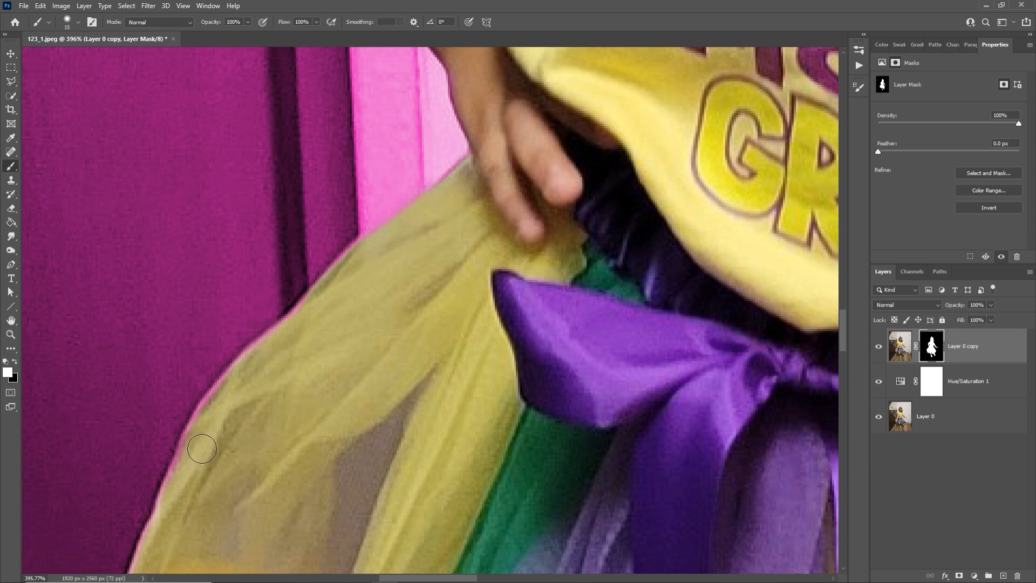
pyautogui.moveTo(391, 348); pyautogui.dragTo(361, 504)
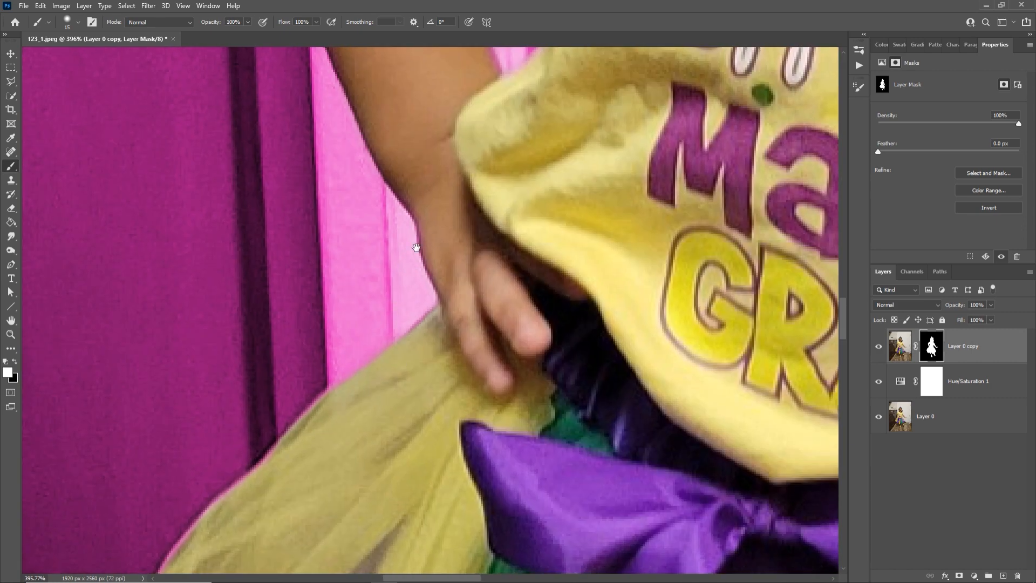
pyautogui.moveTo(418, 248); pyautogui.dragTo(427, 437)
pyautogui.moveTo(487, 203); pyautogui.dragTo(428, 435)
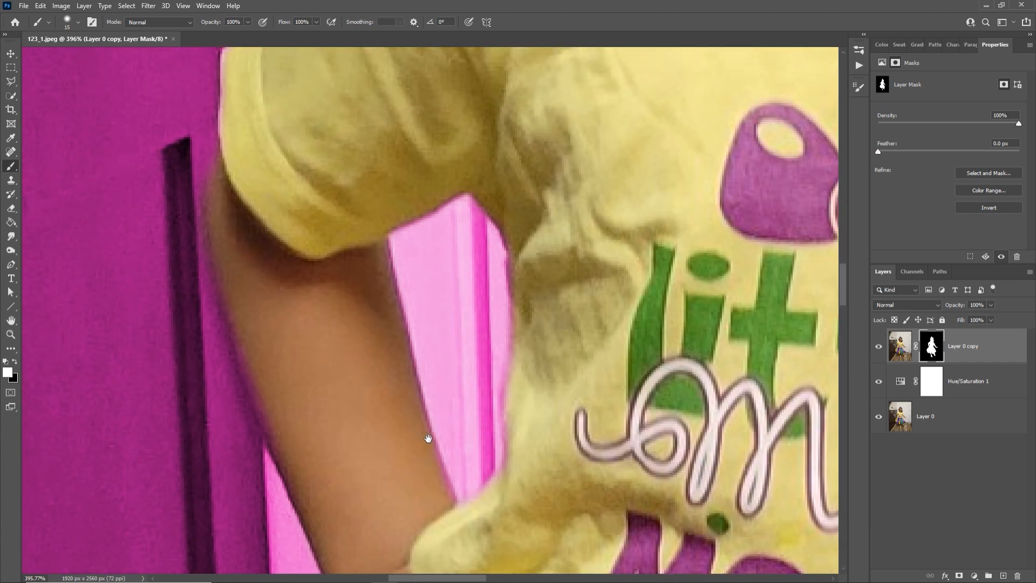
# Step: Show Layer 0 copy's mask on its own and try a white stroke at 100% brush hardness in the black arm gap
pyautogui.keyDown('alt'); pyautogui.click(935, 353); pyautogui.keyUp('alt')
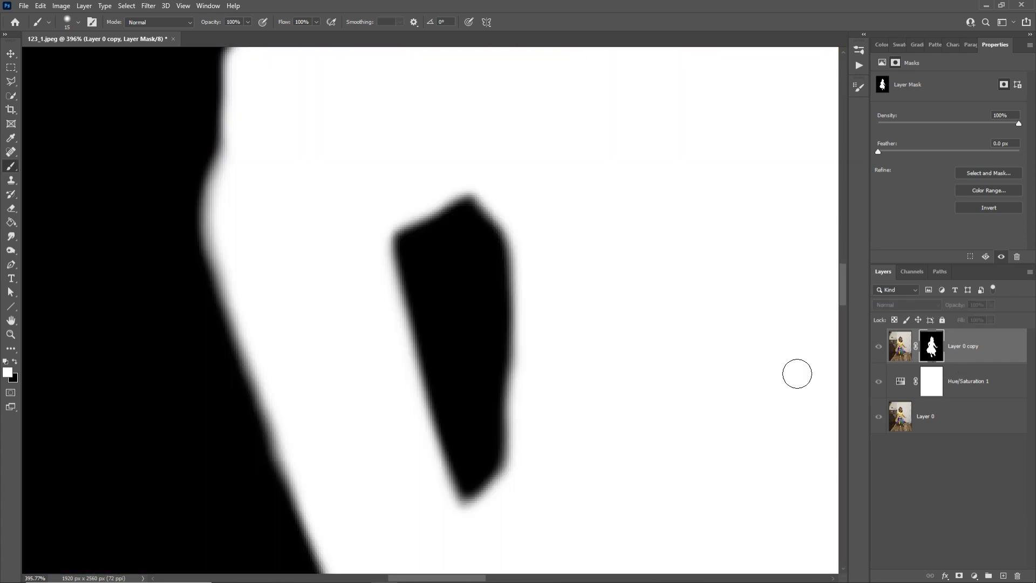
pyautogui.rightClick(459, 316)
pyautogui.click(587, 277)
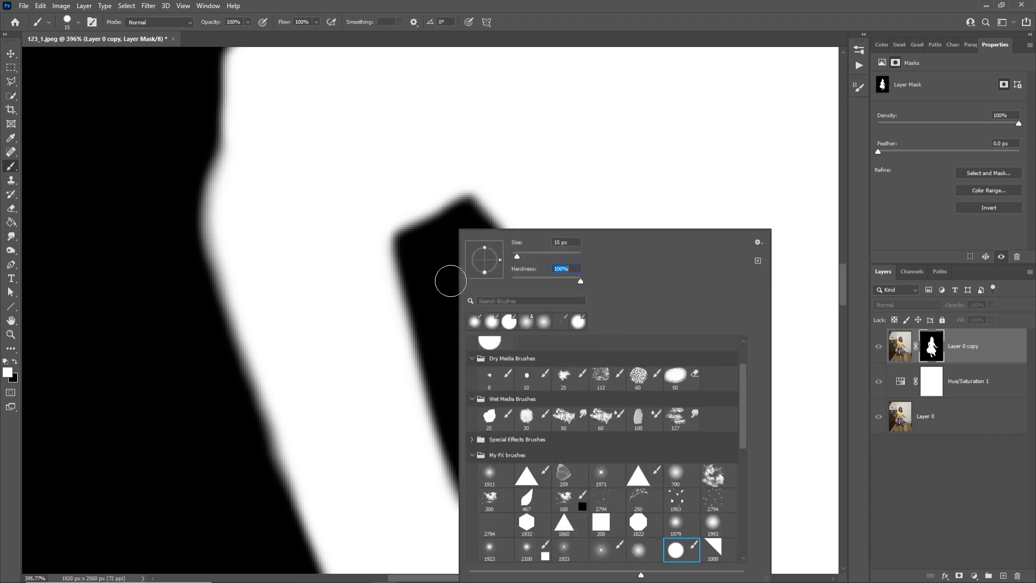
pyautogui.moveTo(451, 281); pyautogui.dragTo(456, 378)
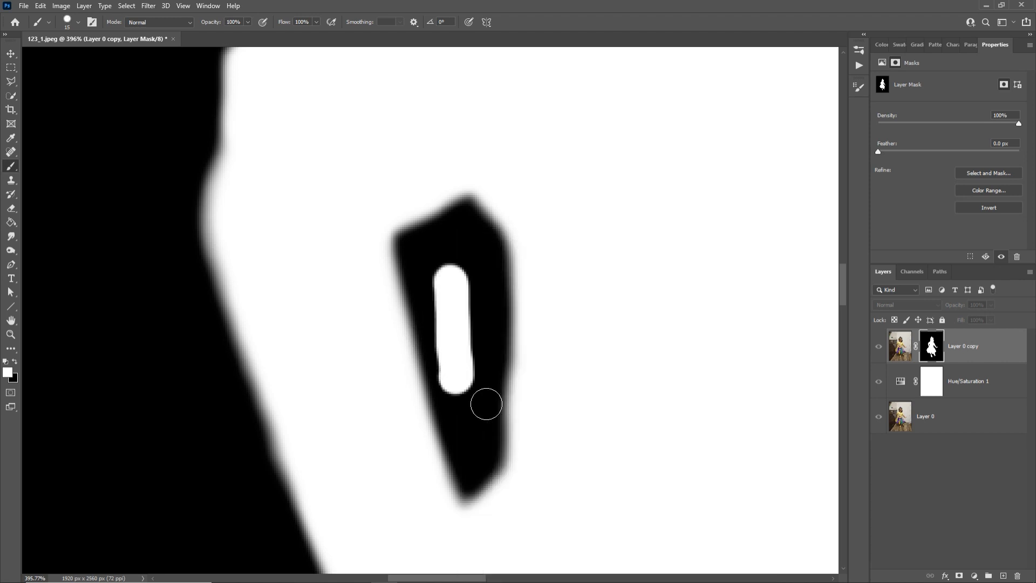
pyautogui.rightClick(430, 316)
pyautogui.moveTo(435, 293); pyautogui.dragTo(469, 388)
pyautogui.hotkey('ctrl', 'z')
# Step: Try a stroke at 43% brush hardness in the same gap, undo it, and return to the image view with the mask targeted
pyautogui.rightClick(545, 287)
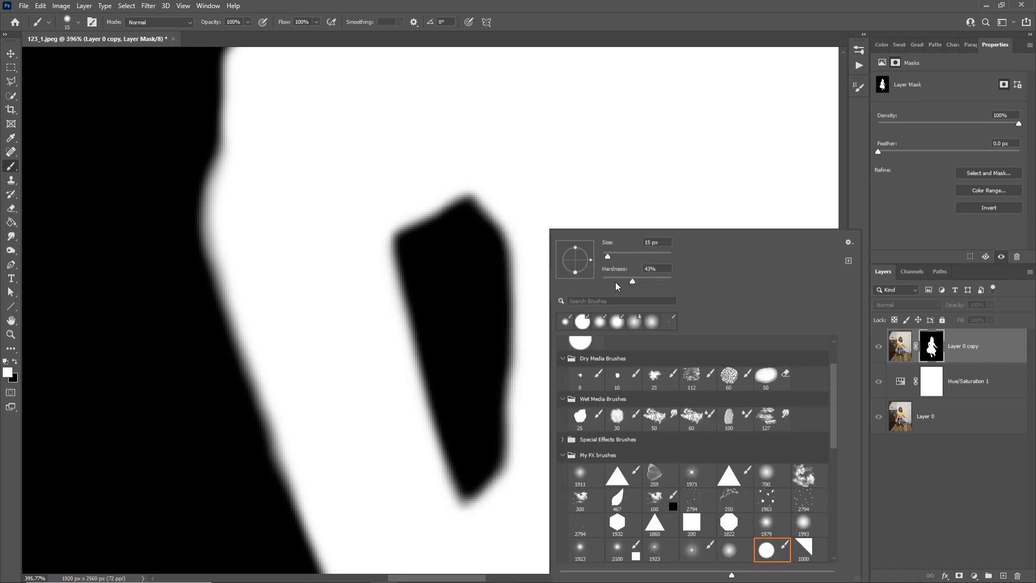
pyautogui.moveTo(470, 281); pyautogui.dragTo(473, 363)
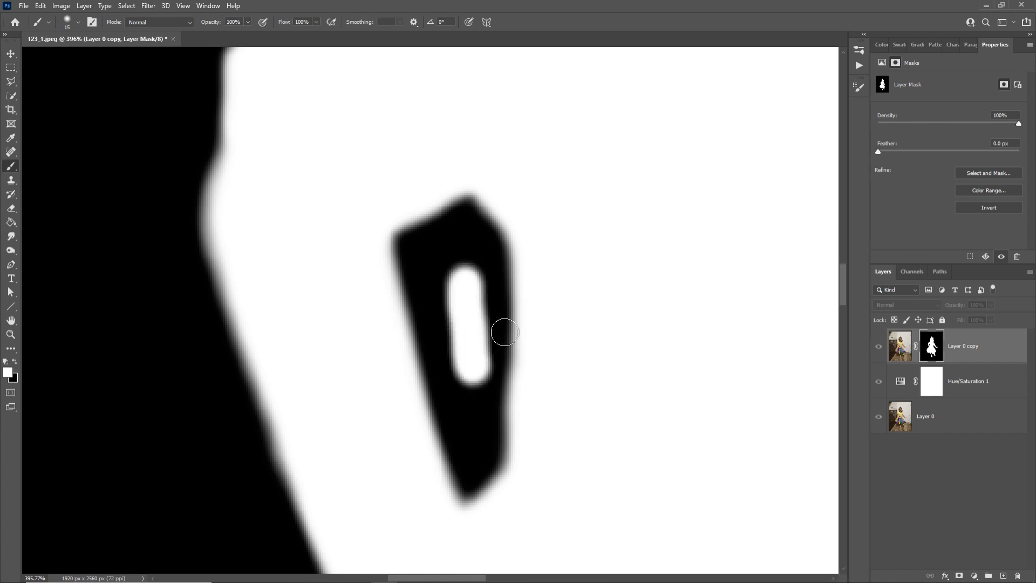
pyautogui.hotkey('ctrl', 'z')
pyautogui.click(904, 349)
pyautogui.click(930, 352)
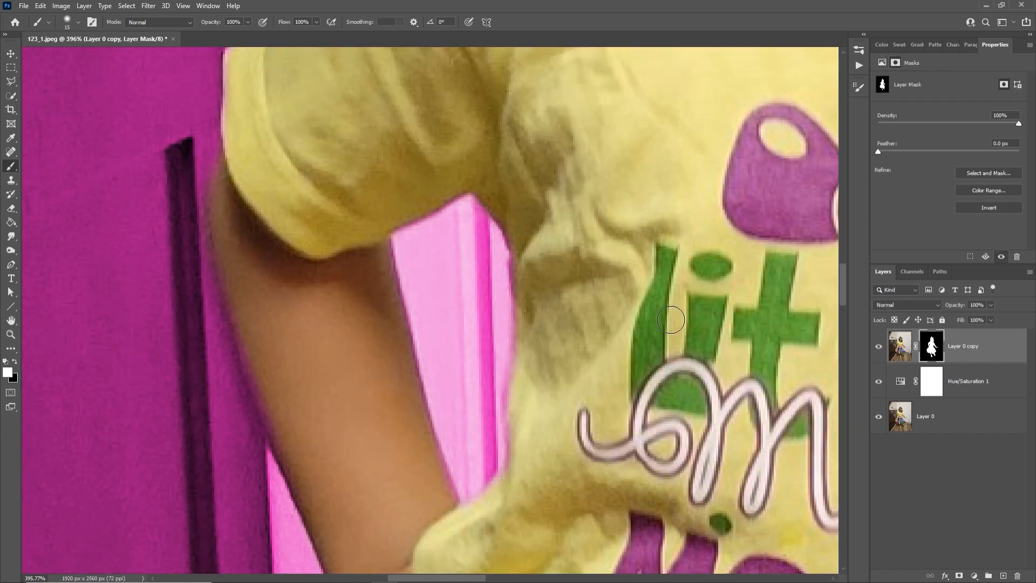
# Step: Examine the mask edge around the shirt's sleeves and sides, both arms, and the waist down to the yellow tulle
pyautogui.press('z')
pyautogui.moveTo(530, 278); pyautogui.dragTo(435, 428)
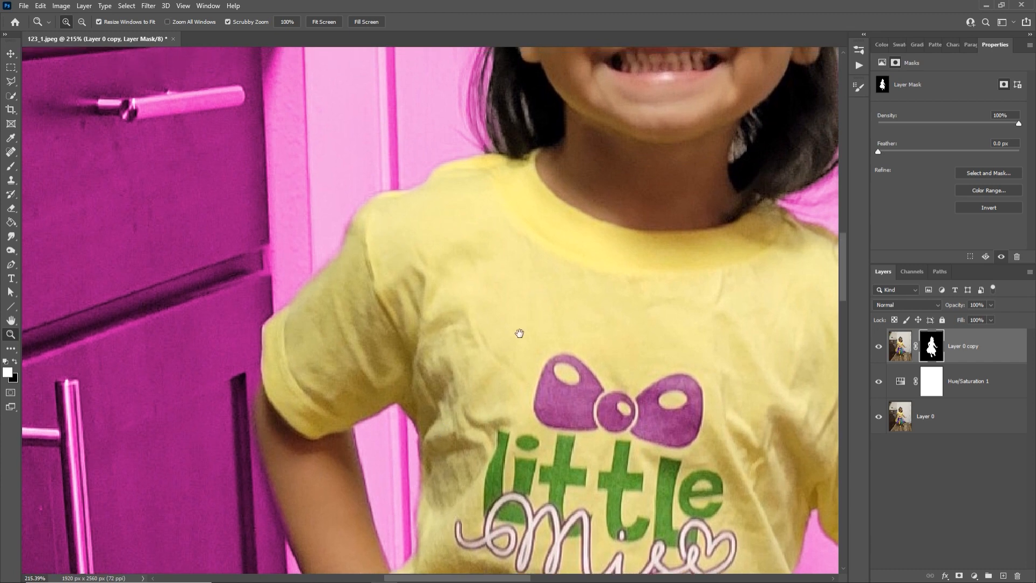
pyautogui.moveTo(520, 331); pyautogui.dragTo(377, 481)
pyautogui.moveTo(383, 362); pyautogui.dragTo(374, 229)
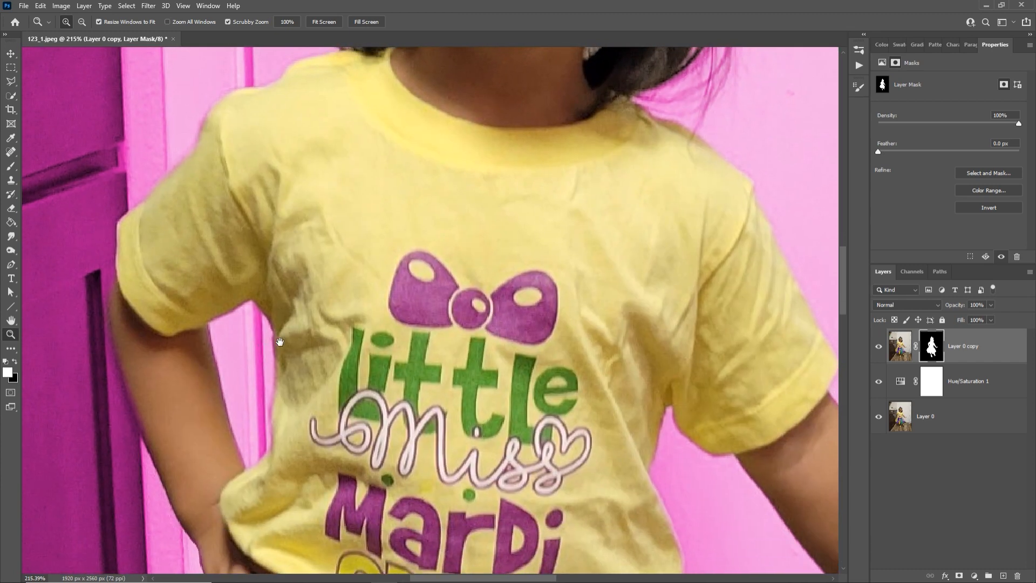
pyautogui.moveTo(280, 340); pyautogui.dragTo(297, 315)
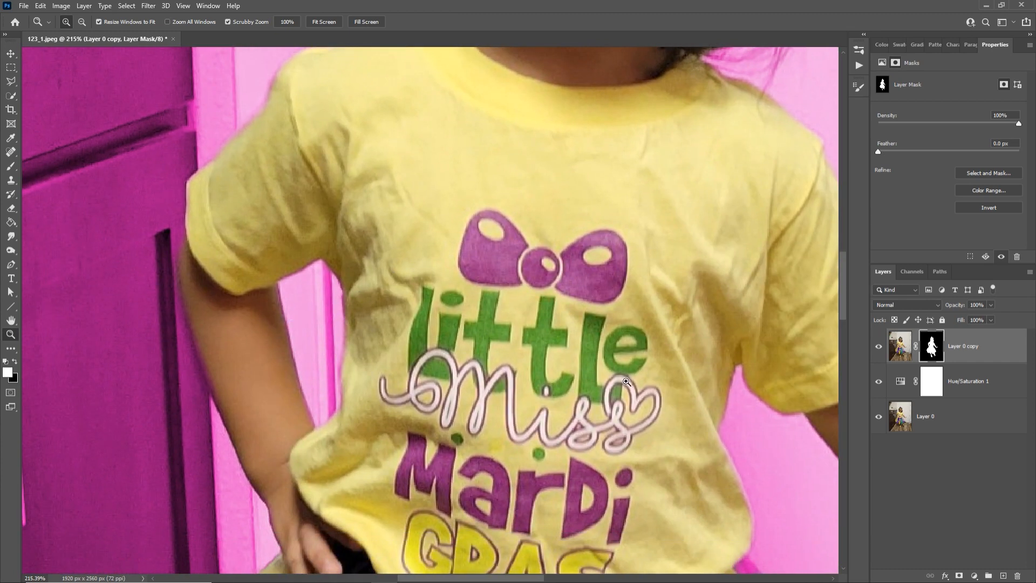
pyautogui.moveTo(741, 400); pyautogui.dragTo(629, 307)
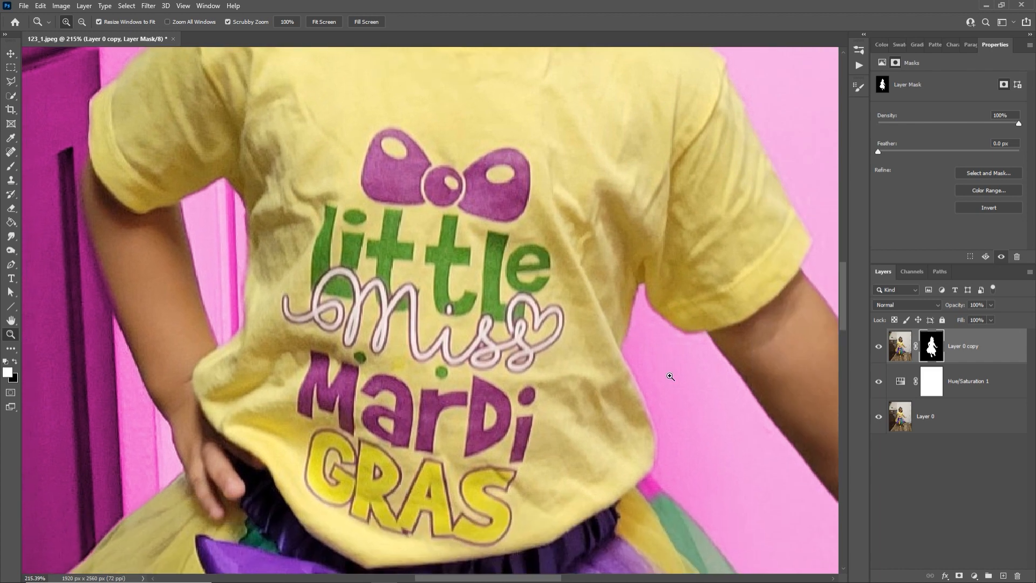
pyautogui.moveTo(553, 460); pyautogui.dragTo(695, 311)
pyautogui.moveTo(348, 389); pyautogui.dragTo(533, 404)
pyautogui.moveTo(533, 404); pyautogui.dragTo(459, 420)
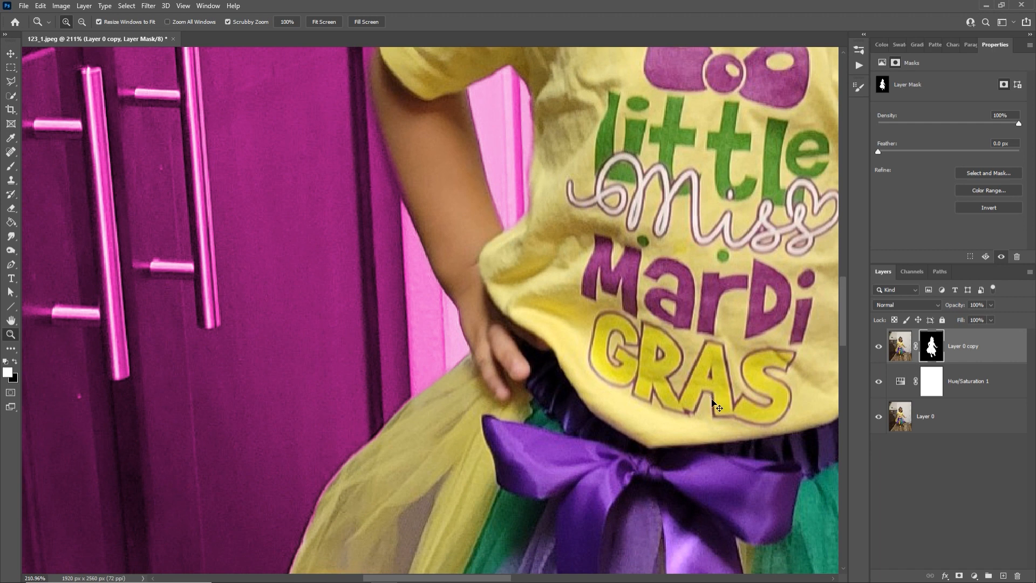
# Step: Apply Levels to Layer 0 copy's mask to tighten its soft edge, bringing the white input level to 199
pyautogui.hotkey('ctrl', 'l')
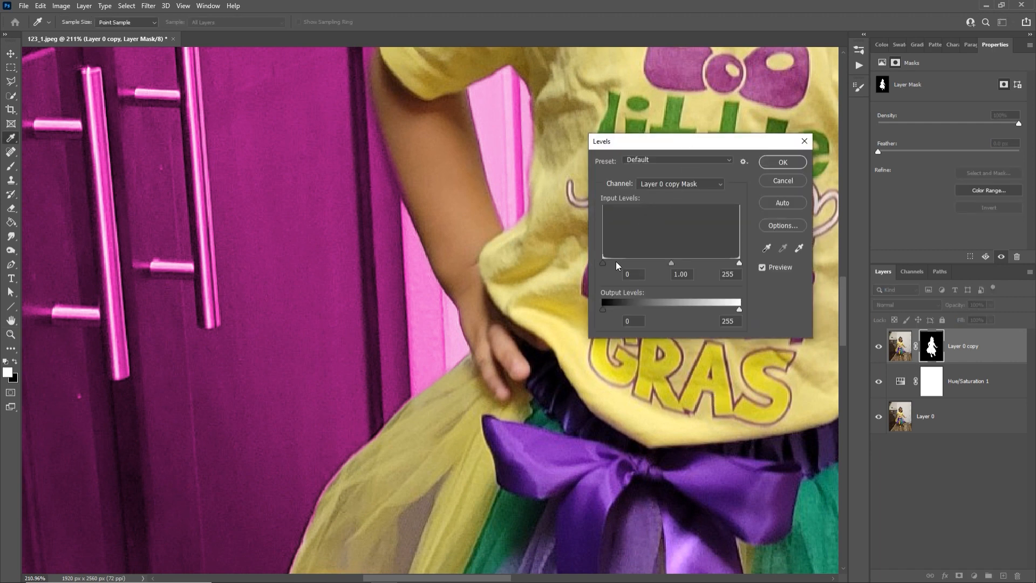
pyautogui.moveTo(669, 146); pyautogui.dragTo(642, 139)
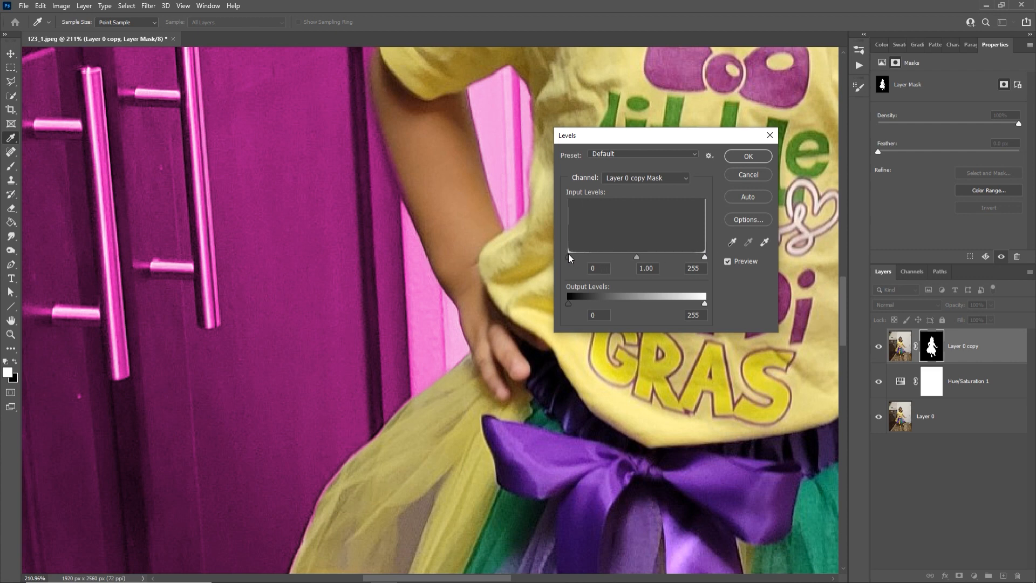
pyautogui.moveTo(569, 256); pyautogui.dragTo(696, 257)
pyautogui.moveTo(632, 258); pyautogui.dragTo(554, 262)
pyautogui.moveTo(701, 257)
pyautogui.mouseDown()
pyautogui.moveTo(668, 258)
pyautogui.moveTo(716, 252)
pyautogui.mouseUp()
pyautogui.moveTo(639, 255); pyautogui.dragTo(574, 254)
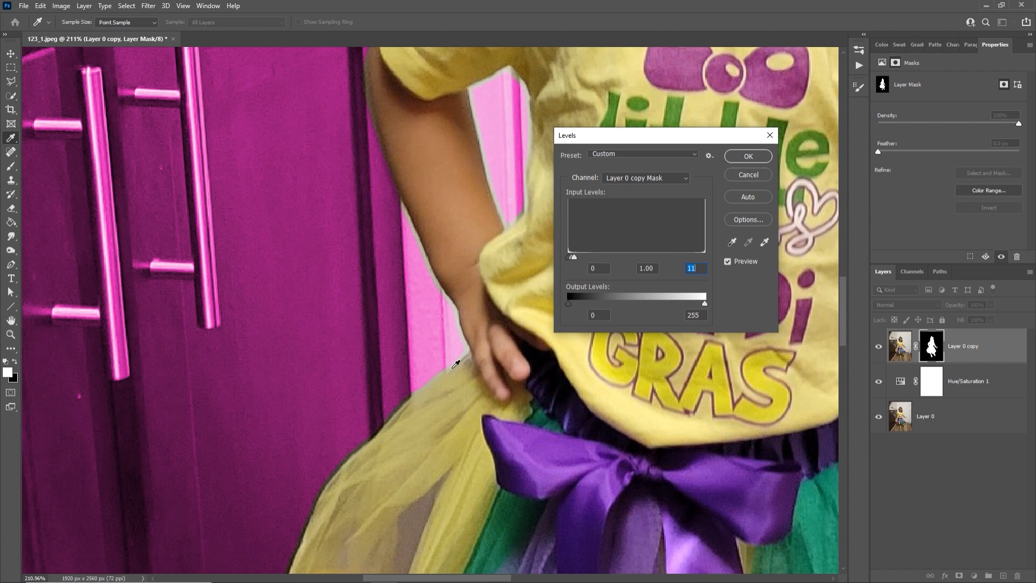
pyautogui.moveTo(575, 255); pyautogui.dragTo(675, 253)
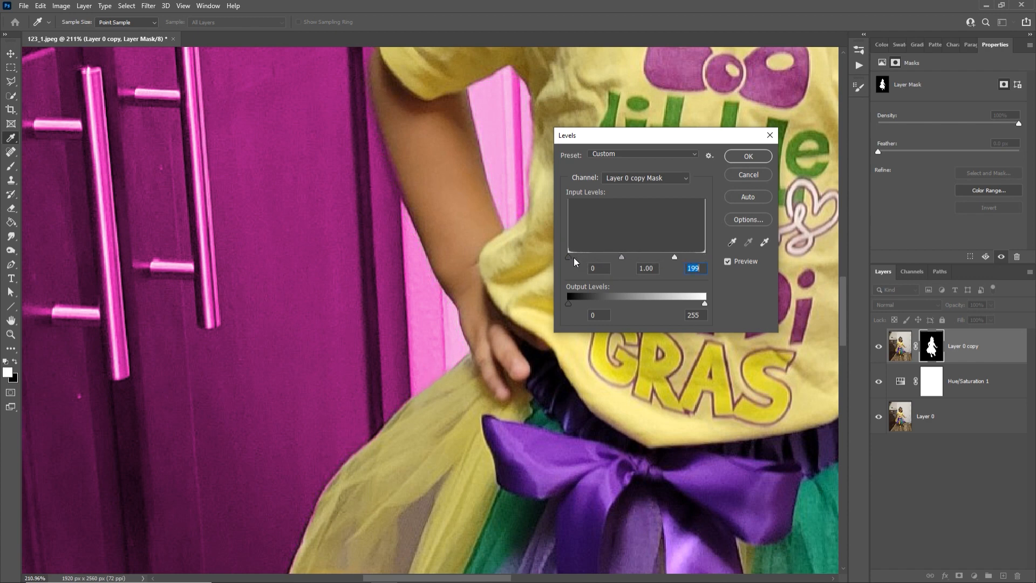
pyautogui.click(600, 256)
pyautogui.click(749, 157)
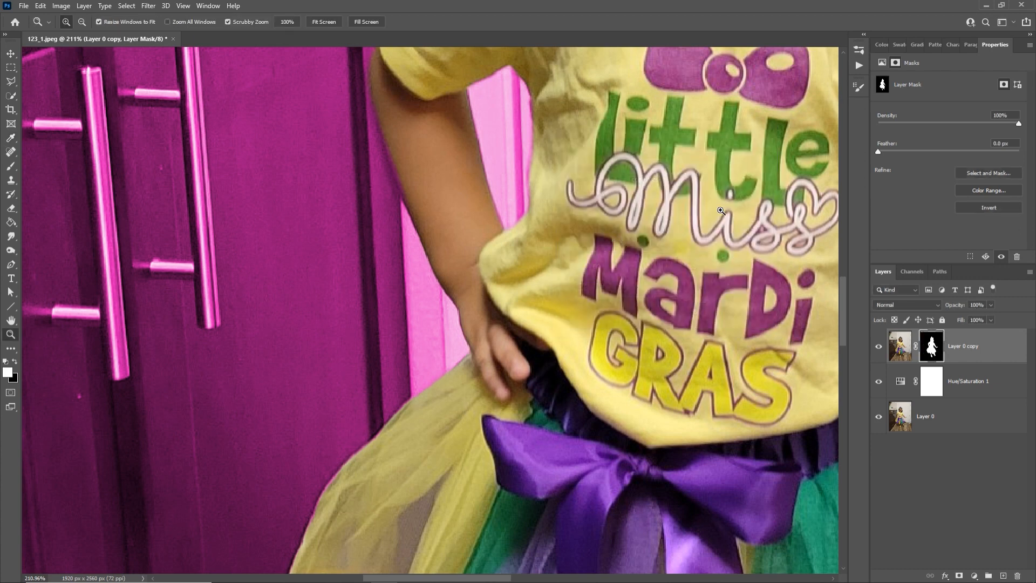
# Step: Examine the mask result around the girl's head, hair and shoulders, both close up and against the whole background
pyautogui.moveTo(784, 192); pyautogui.dragTo(452, 327)
pyautogui.moveTo(453, 260); pyautogui.dragTo(598, 371)
pyautogui.moveTo(621, 220); pyautogui.dragTo(557, 444)
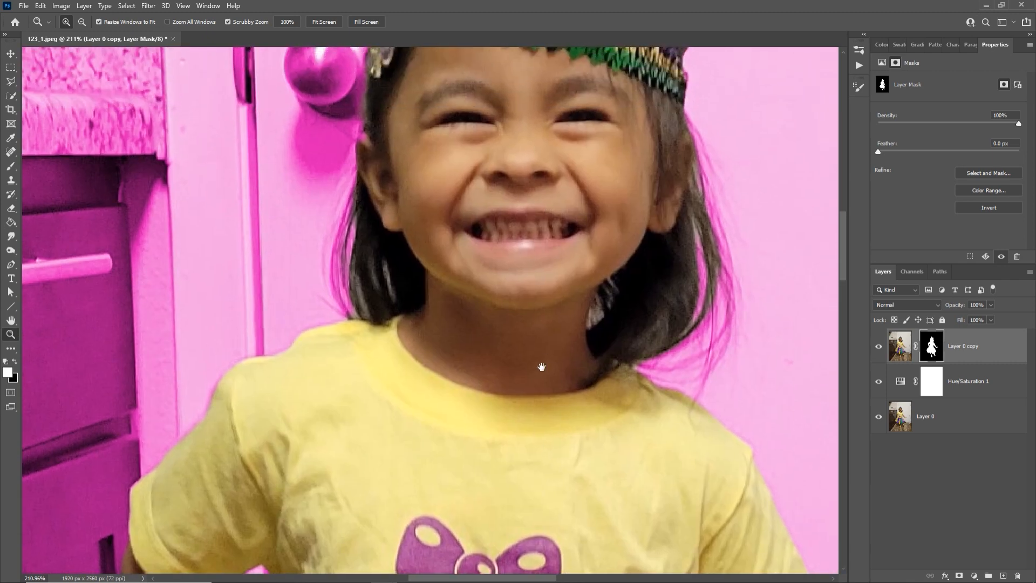
pyautogui.moveTo(531, 327); pyautogui.dragTo(527, 382)
pyautogui.scroll(-2, 541, 334)
pyautogui.moveTo(557, 280); pyautogui.dragTo(502, 351)
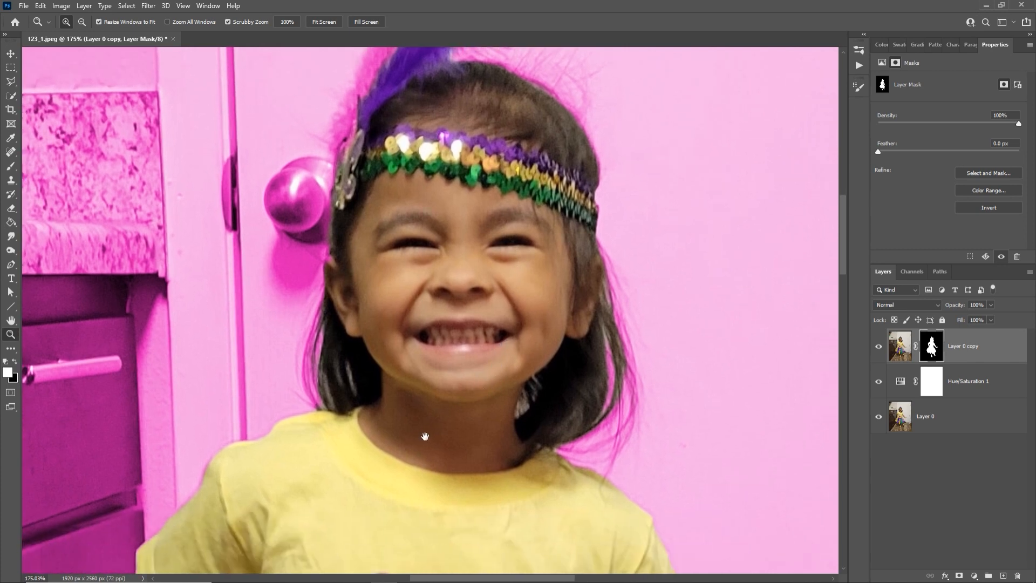
pyautogui.moveTo(425, 435); pyautogui.dragTo(447, 319)
pyautogui.scroll(-5, 533, 426)
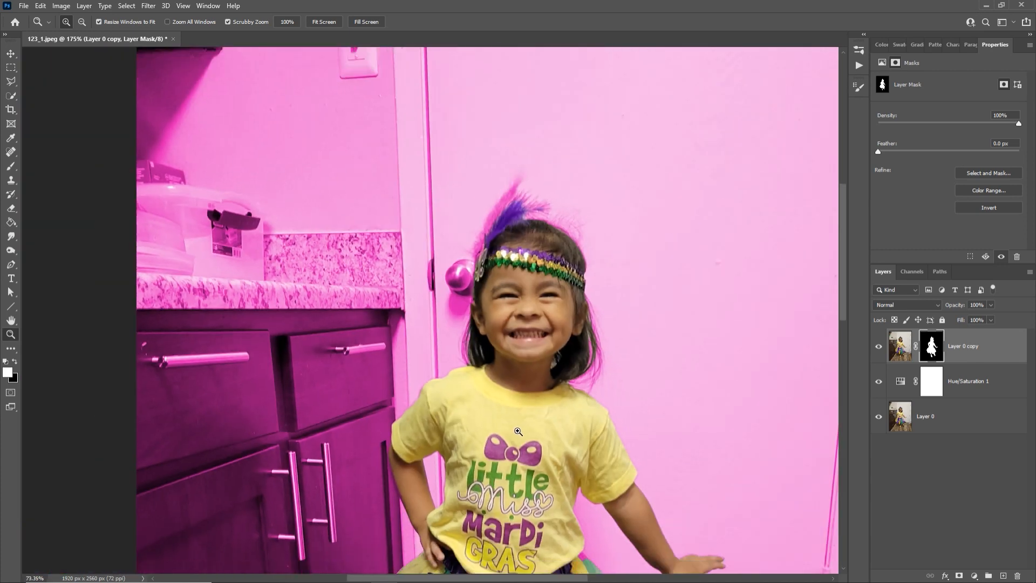
pyautogui.moveTo(503, 356); pyautogui.dragTo(534, 335)
pyautogui.moveTo(541, 226); pyautogui.dragTo(453, 273)
# Step: Examine the mask edge along the shirt's side near the extended arm and back up to the hair
pyautogui.press('b')
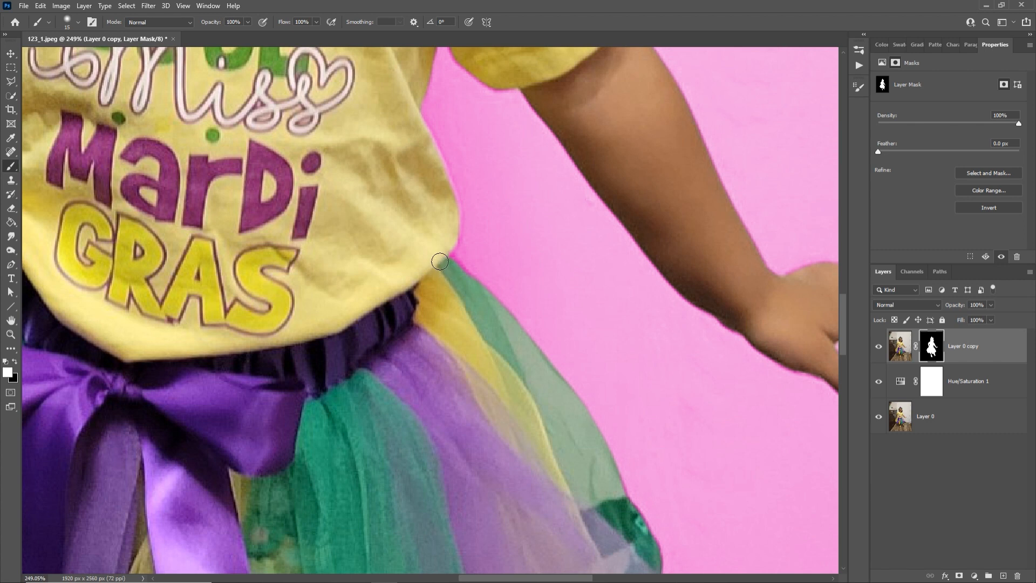
pyautogui.moveTo(441, 215); pyautogui.dragTo(447, 307)
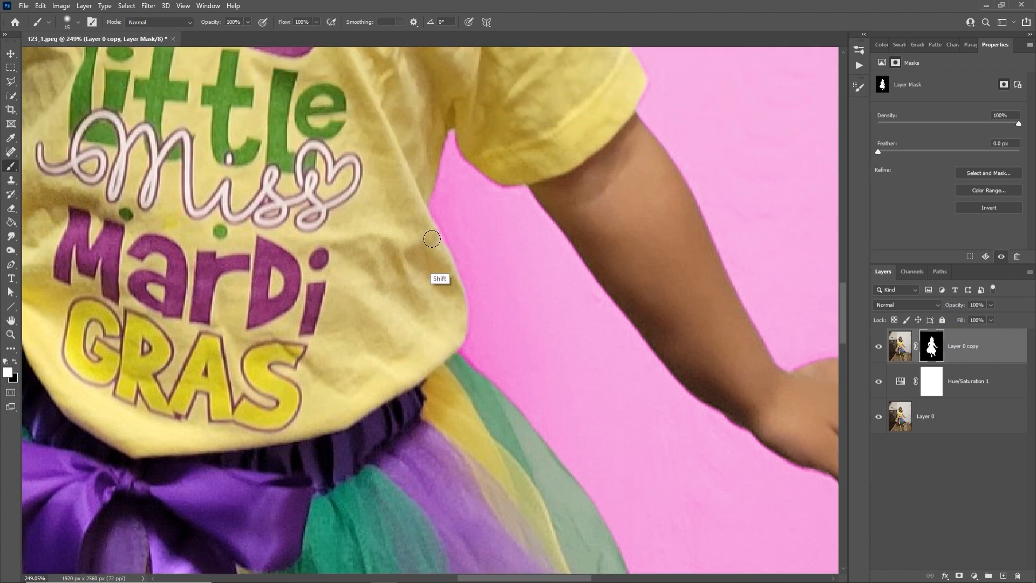
pyautogui.moveTo(428, 215); pyautogui.dragTo(461, 475)
pyautogui.moveTo(388, 251); pyautogui.dragTo(460, 465)
pyautogui.moveTo(484, 212); pyautogui.dragTo(449, 398)
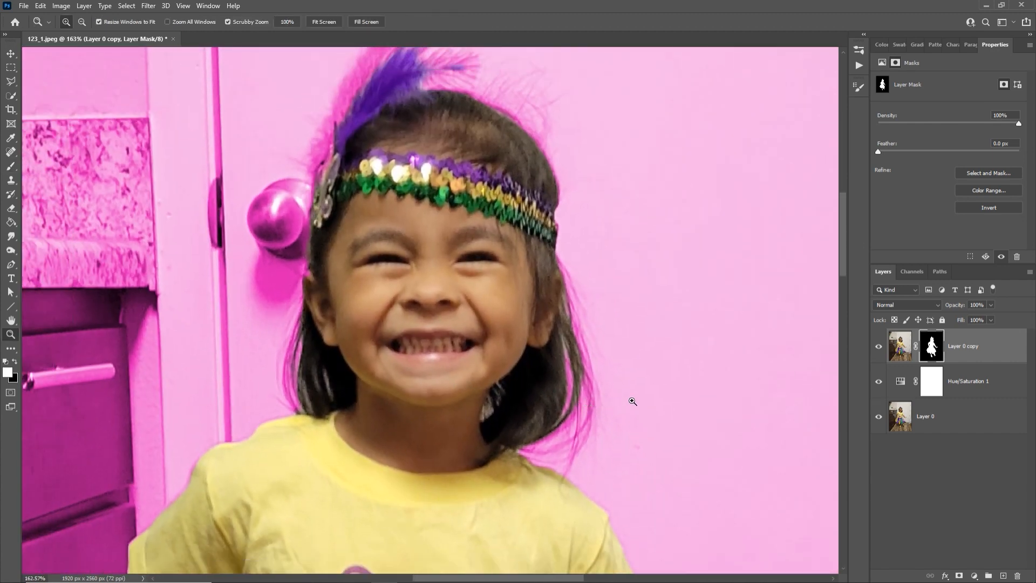
# Step: Hide the Hue/Saturation 1 adjustment and make Layer 0 the active layer
pyautogui.click(879, 382)
pyautogui.click(901, 383)
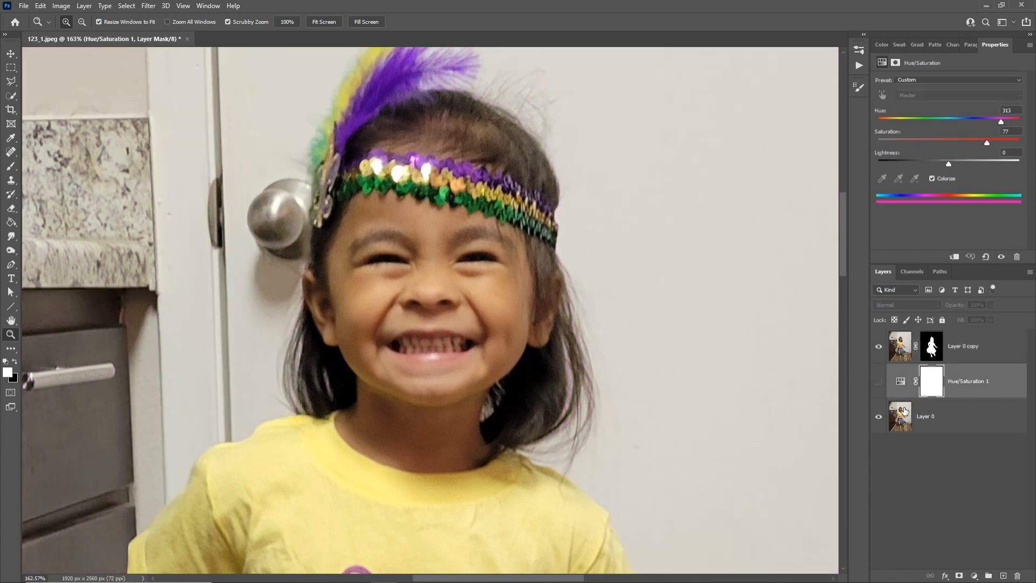
pyautogui.click(905, 420)
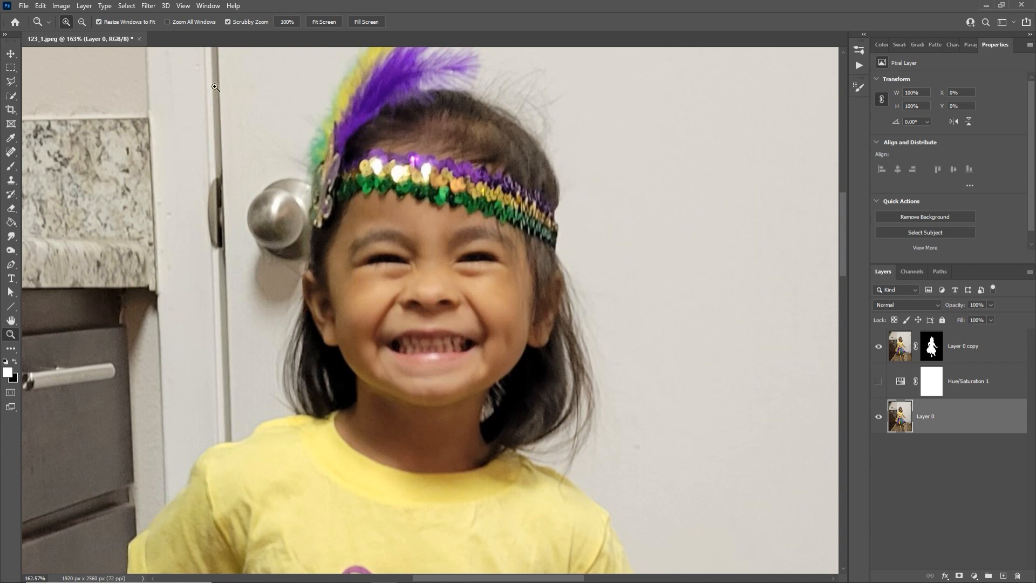
# Step: Start a Color Range selection on Layer 0 using Sampled Colors
pyautogui.click(129, 6)
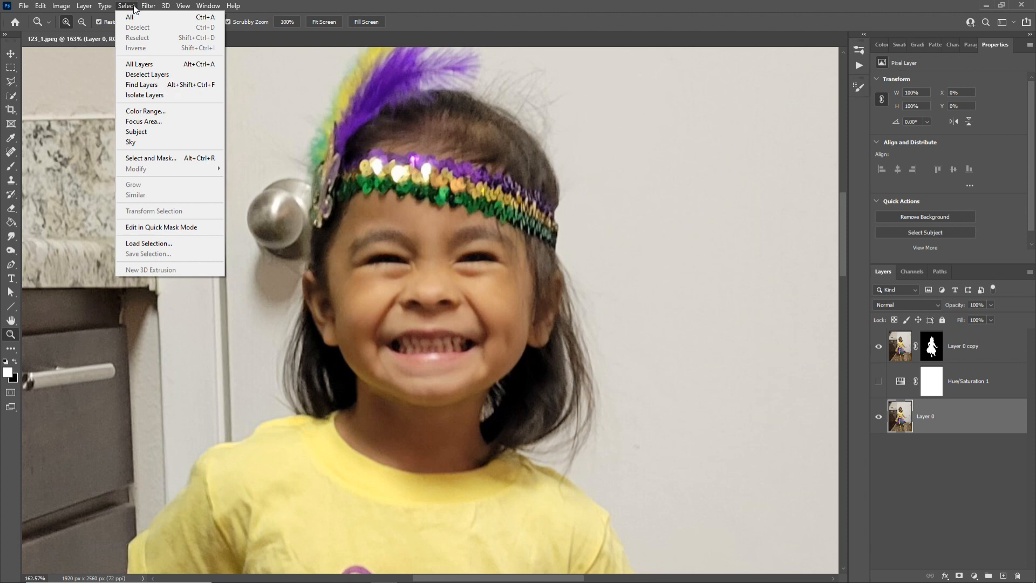
pyautogui.click(135, 6)
pyautogui.click(133, 6)
pyautogui.click(130, 7)
pyautogui.click(129, 6)
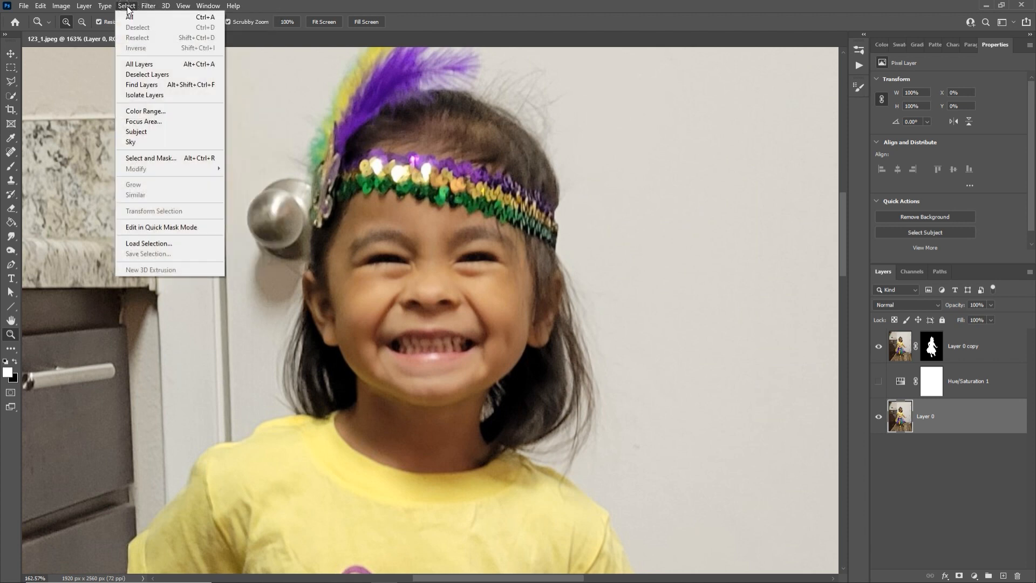
pyautogui.click(166, 111)
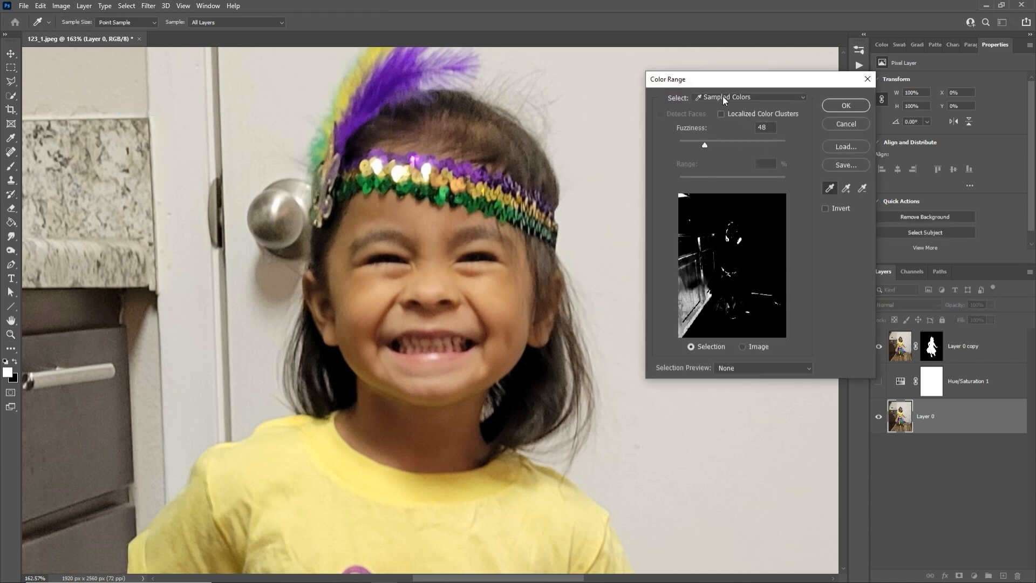
pyautogui.click(724, 98)
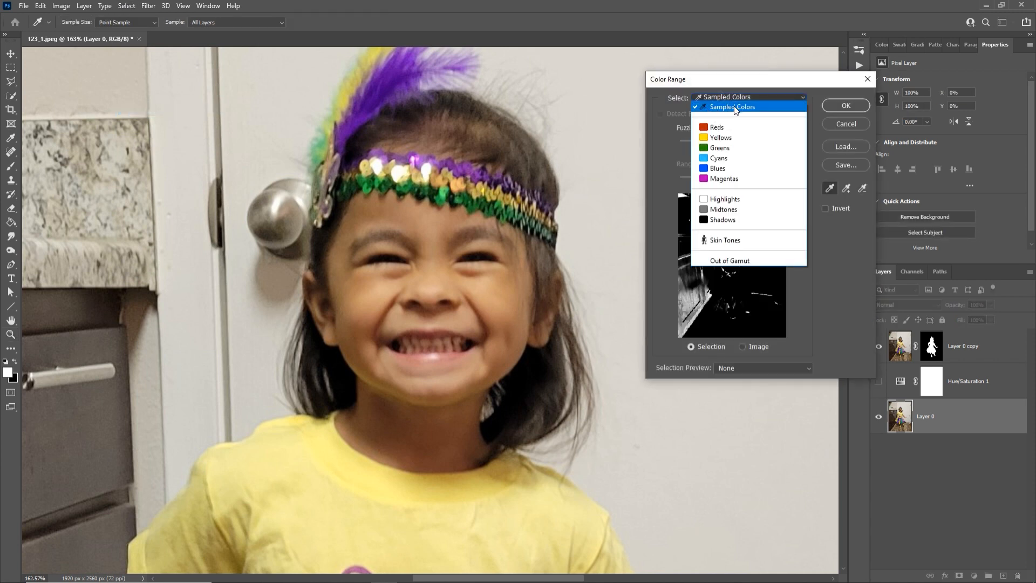
pyautogui.click(735, 107)
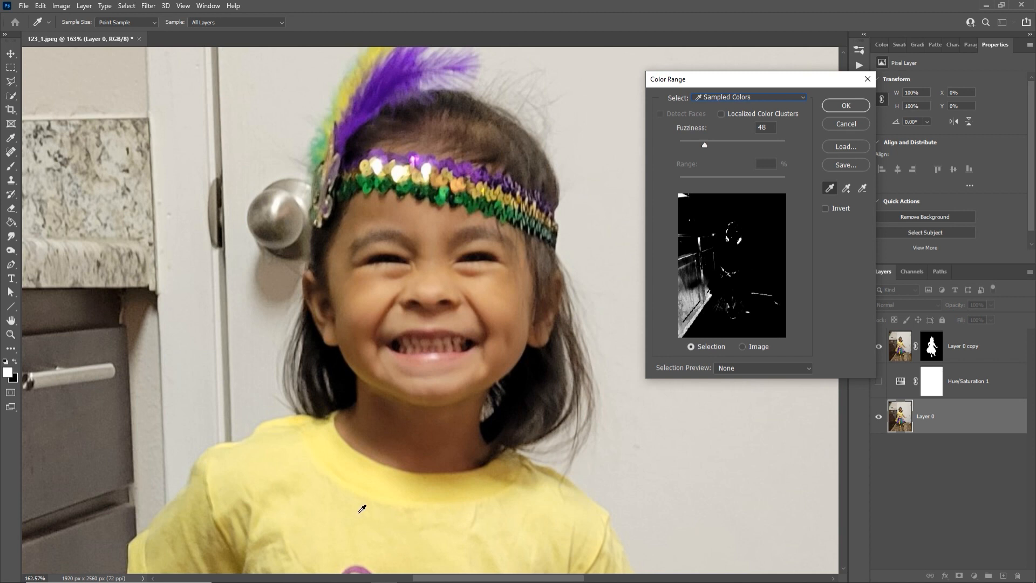
# Step: Sample the yellow shirt, the skirt, the shadow under the chin, the cheek and the forehead skin in turn for the Color Range selection
pyautogui.click(453, 567)
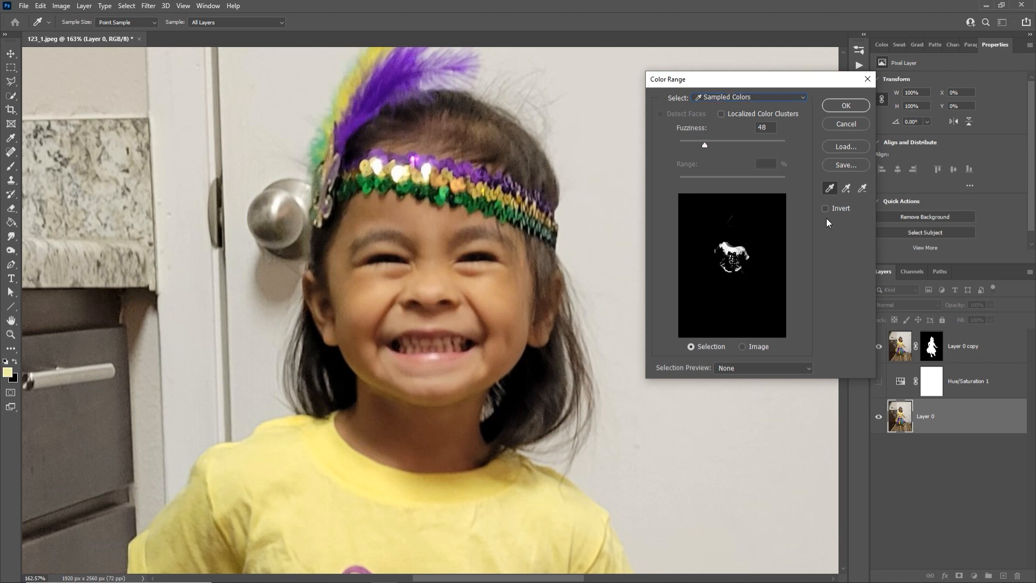
pyautogui.click(723, 279)
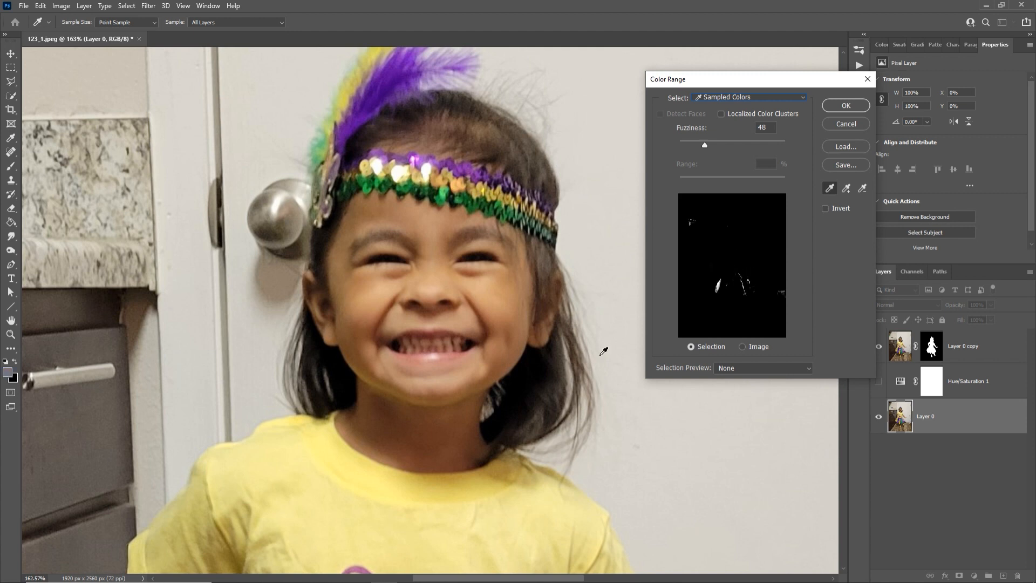
pyautogui.click(476, 538)
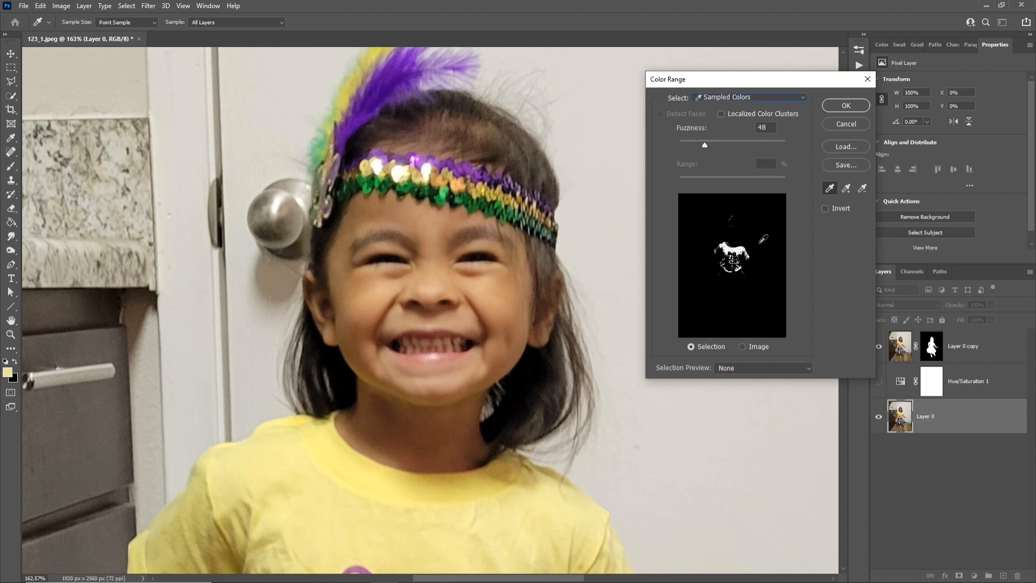
pyautogui.click(393, 414)
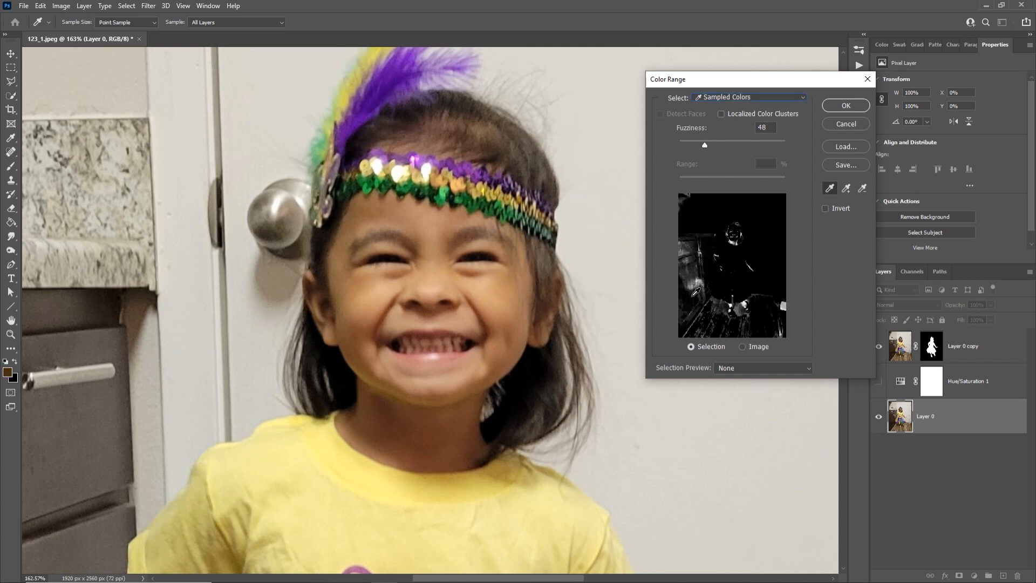
pyautogui.click(378, 291)
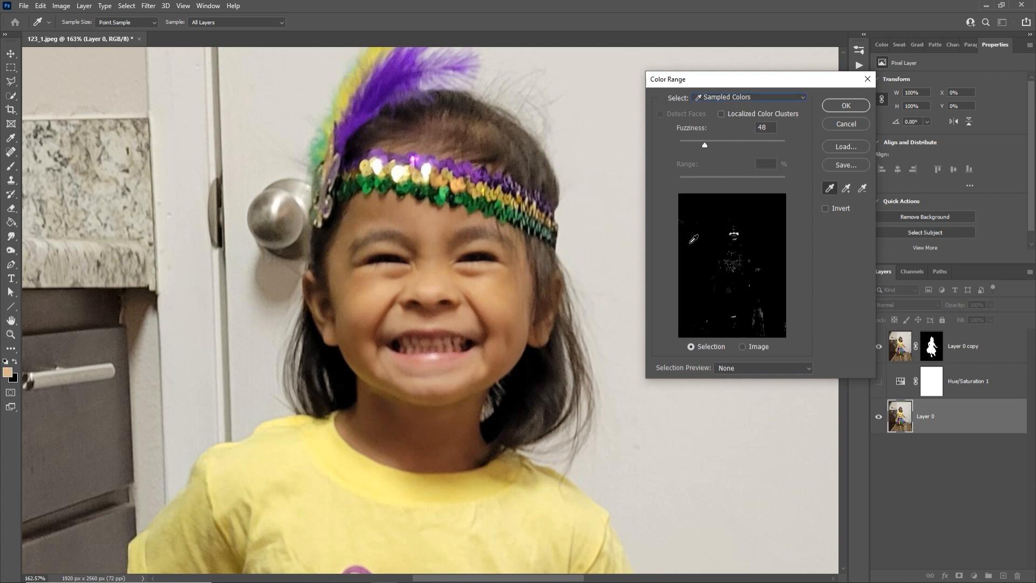
pyautogui.click(441, 222)
pyautogui.click(386, 222)
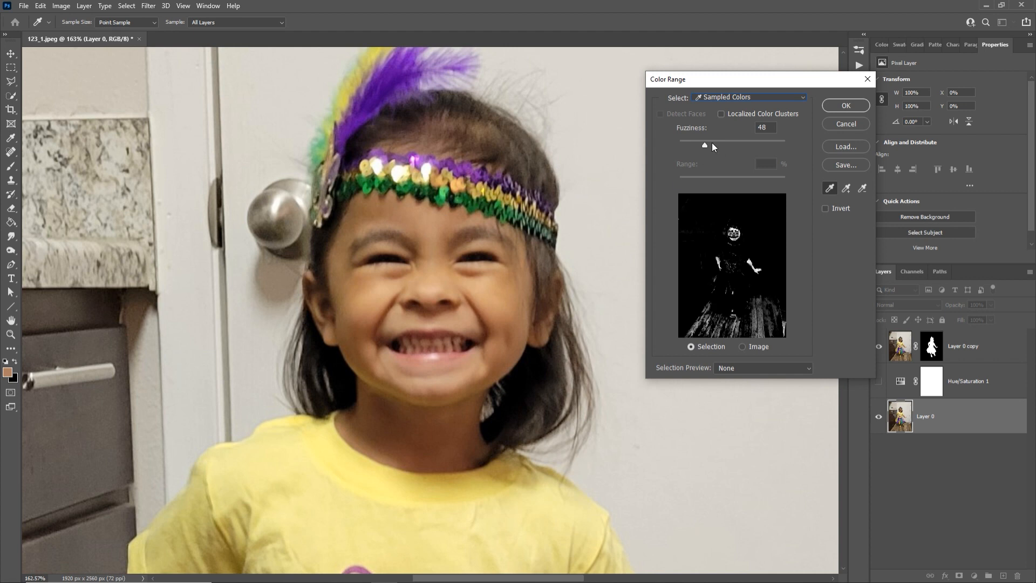
# Step: Raise the Color Range Fuzziness to 105 and sample several light and shaded areas of the yellow shirt
pyautogui.moveTo(707, 144); pyautogui.dragTo(736, 143)
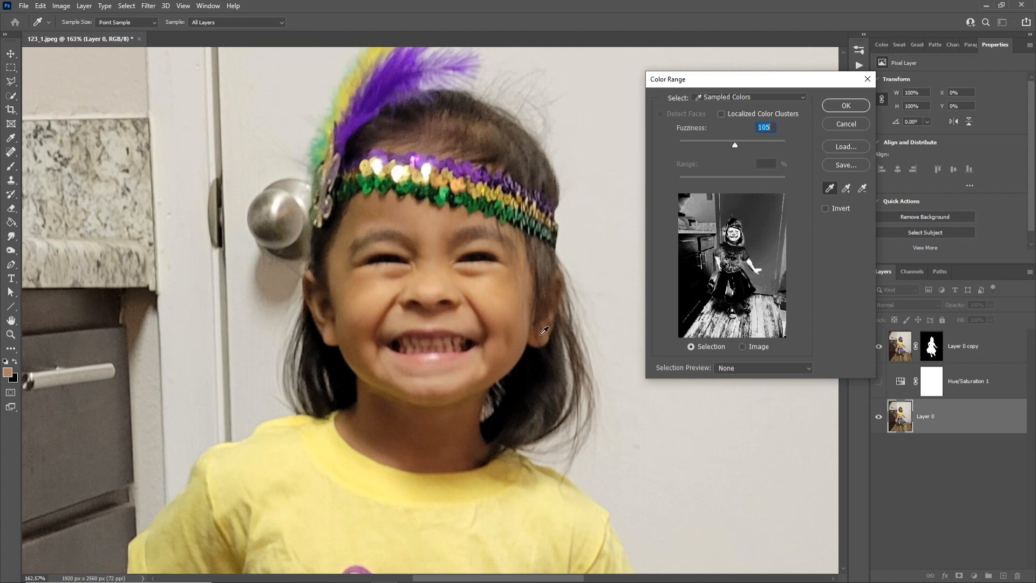
pyautogui.click(454, 431)
pyautogui.click(486, 525)
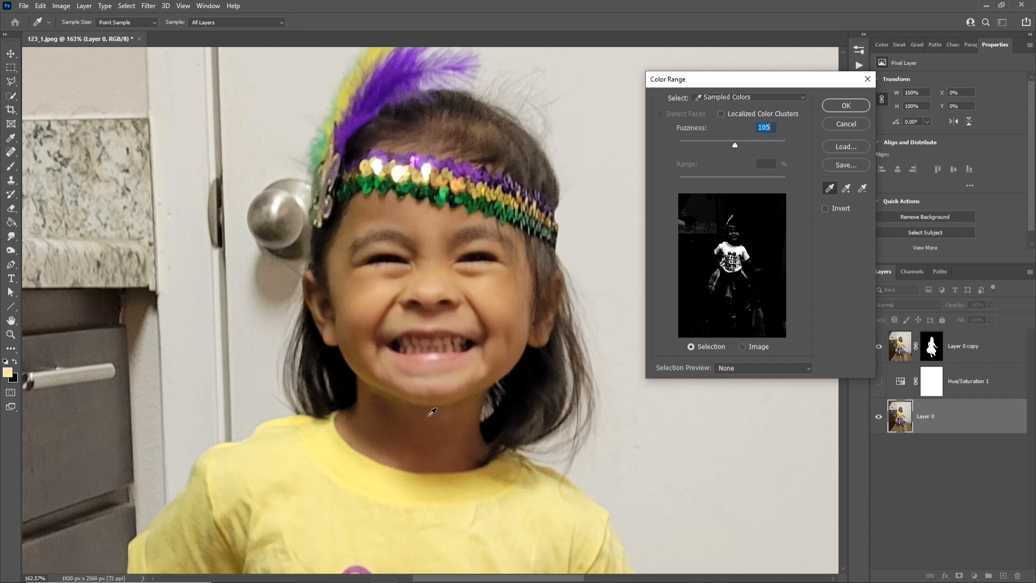
pyautogui.moveTo(397, 425); pyautogui.dragTo(439, 383)
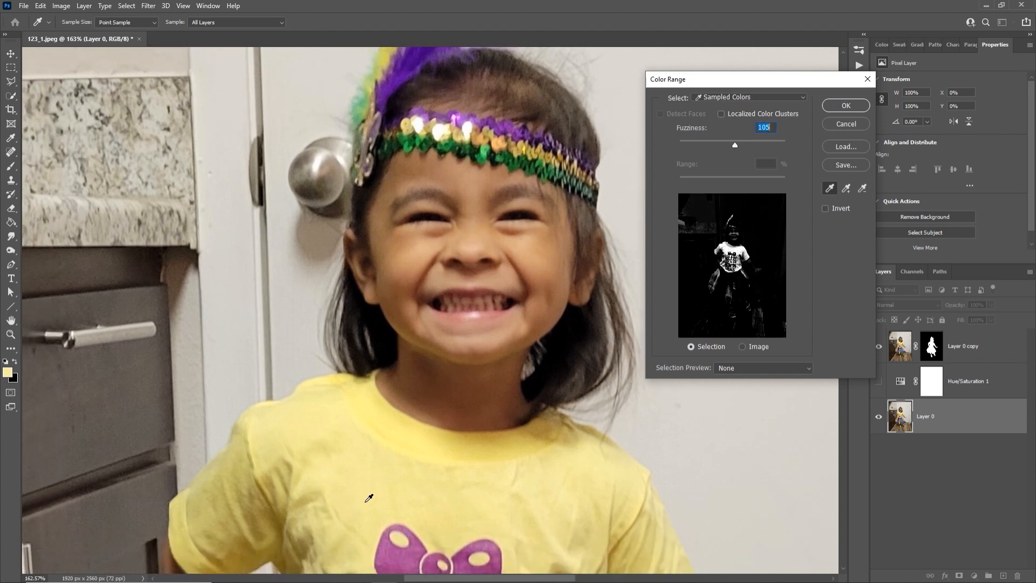
pyautogui.click(374, 507)
pyautogui.click(256, 467)
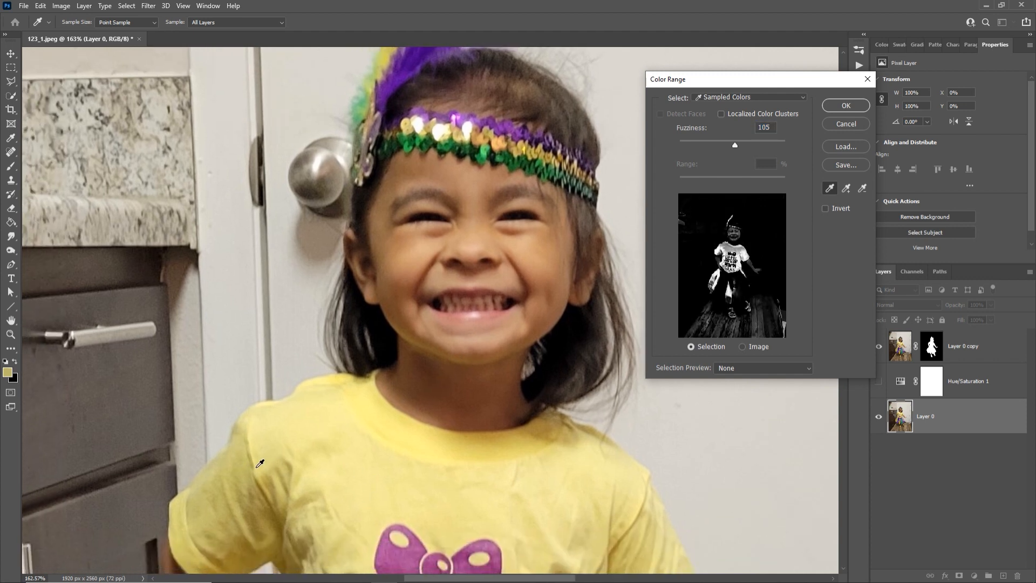
pyautogui.click(372, 436)
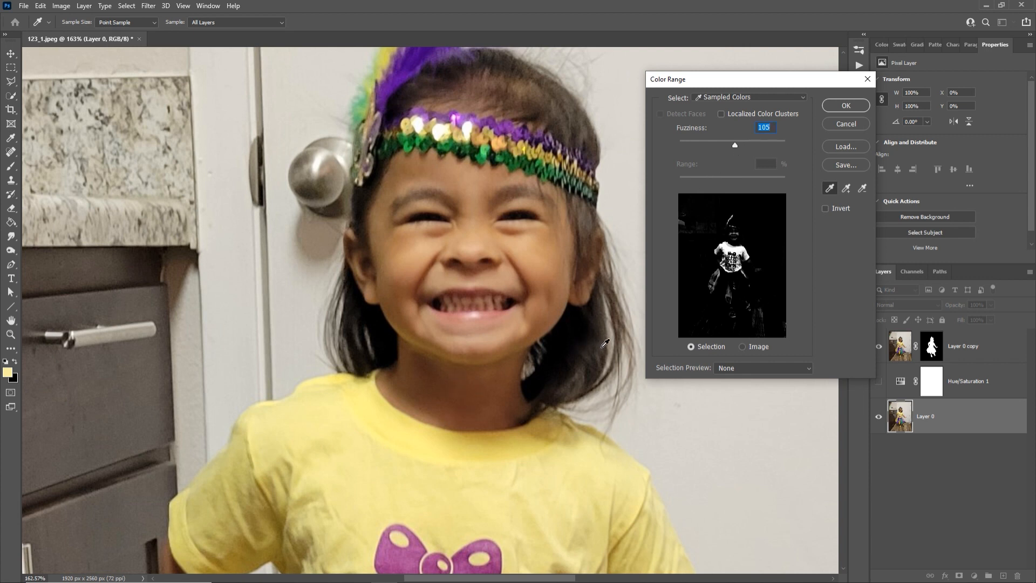
# Step: Sample the girl's dark hair beside the neck at several points for the Color Range selection
pyautogui.click(566, 385)
pyautogui.moveTo(584, 375); pyautogui.dragTo(436, 406)
pyautogui.click(447, 401)
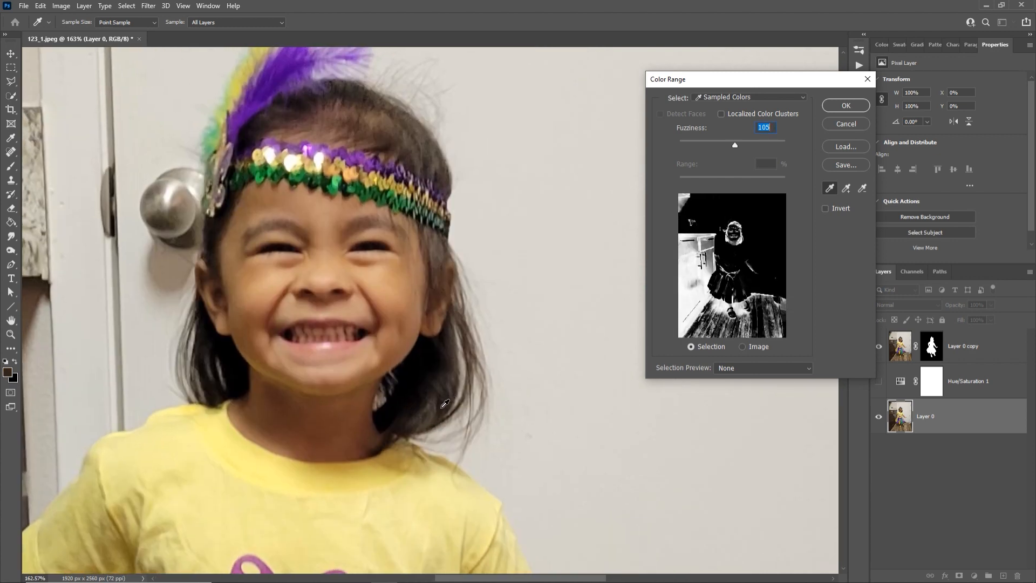
pyautogui.click(436, 410)
pyautogui.click(443, 405)
pyautogui.click(432, 413)
pyautogui.click(437, 410)
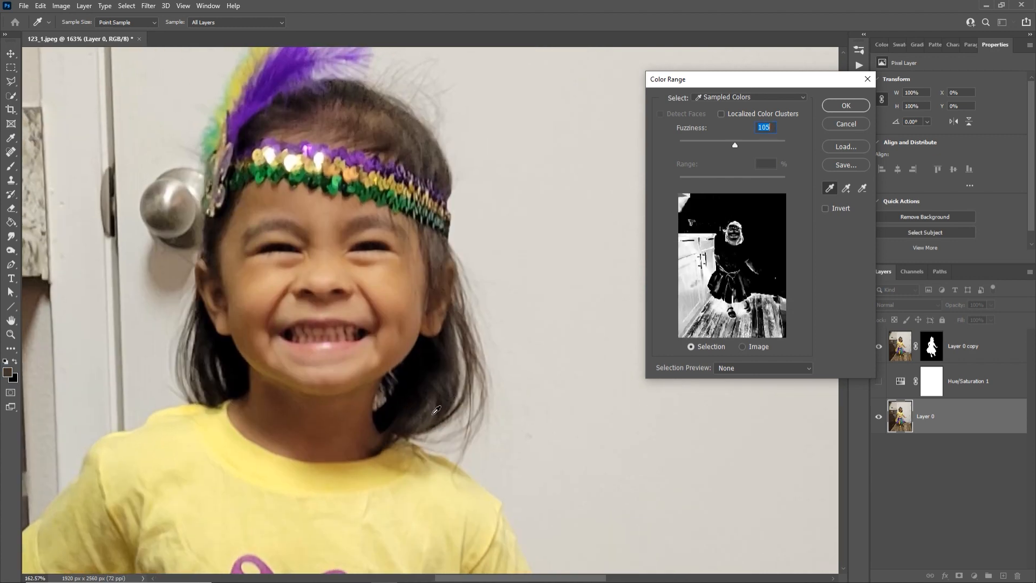
# Step: Set the Color Range Fuzziness to 30 and create the hair selection on Layer 0
pyautogui.moveTo(730, 141); pyautogui.dragTo(696, 143)
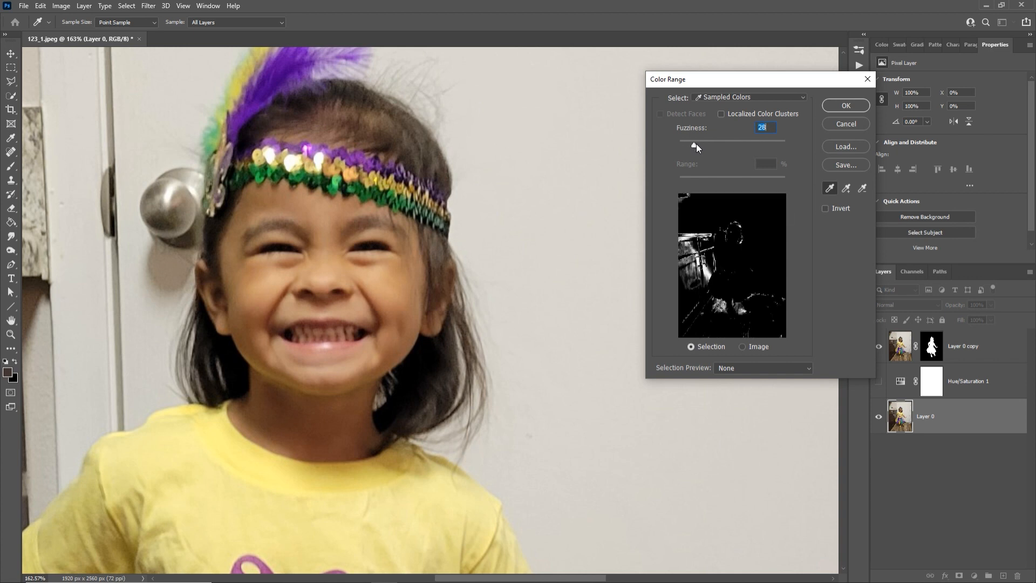
pyautogui.write('30')
pyautogui.click(850, 106)
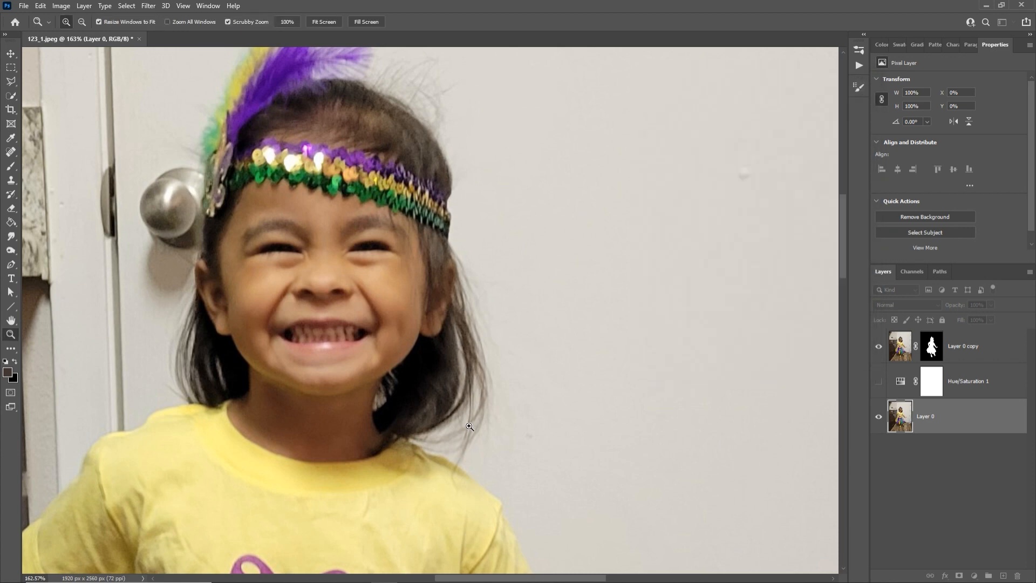
# Step: Show the Hue/Saturation 1 adjustment and make the Layer 0 copy mask active for painting with the Brush
pyautogui.moveTo(452, 377)
pyautogui.mouseDown()
pyautogui.moveTo(499, 363)
pyautogui.moveTo(462, 365)
pyautogui.mouseUp()
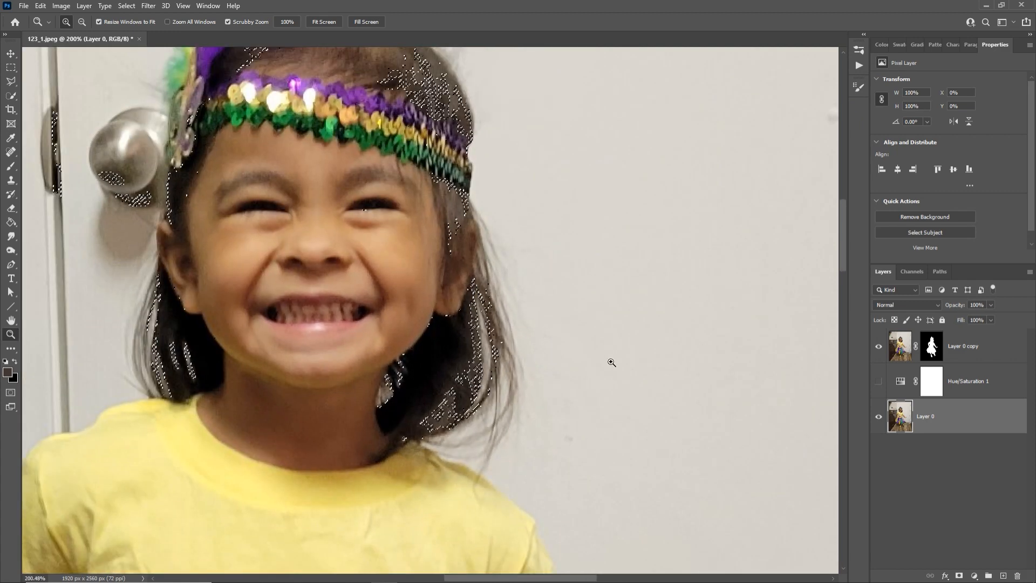
pyautogui.click(879, 382)
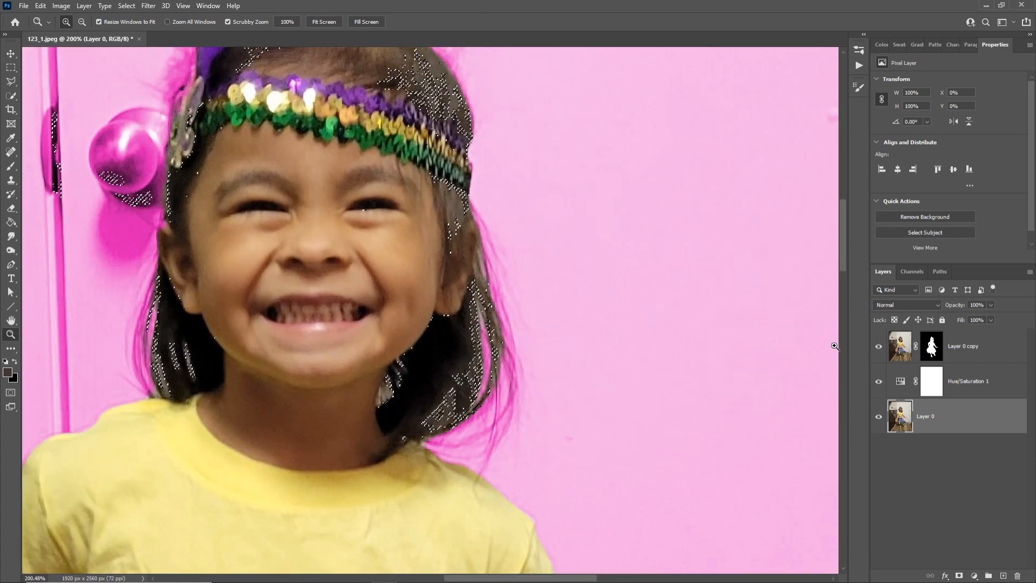
pyautogui.click(931, 345)
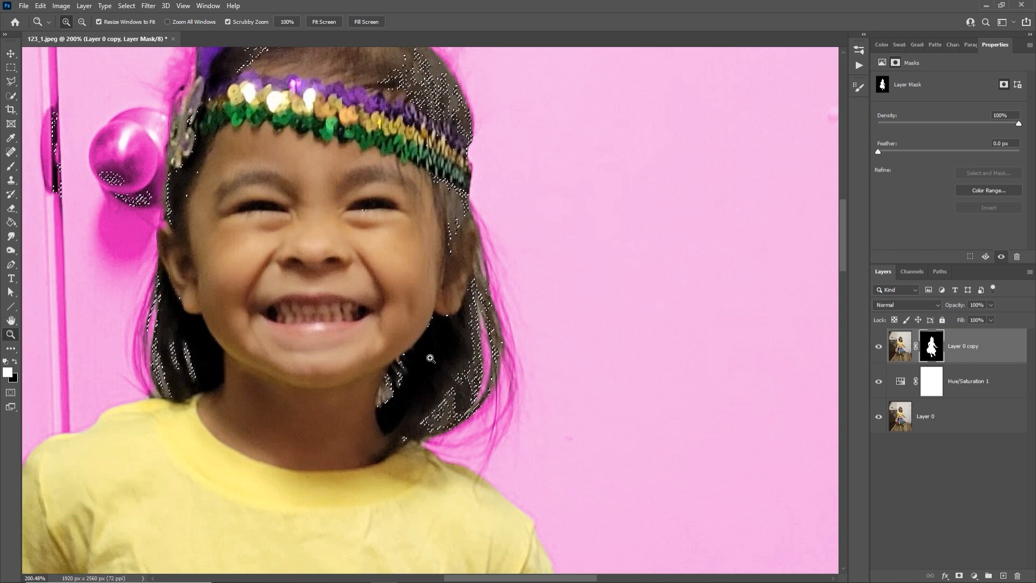
pyautogui.press('b')
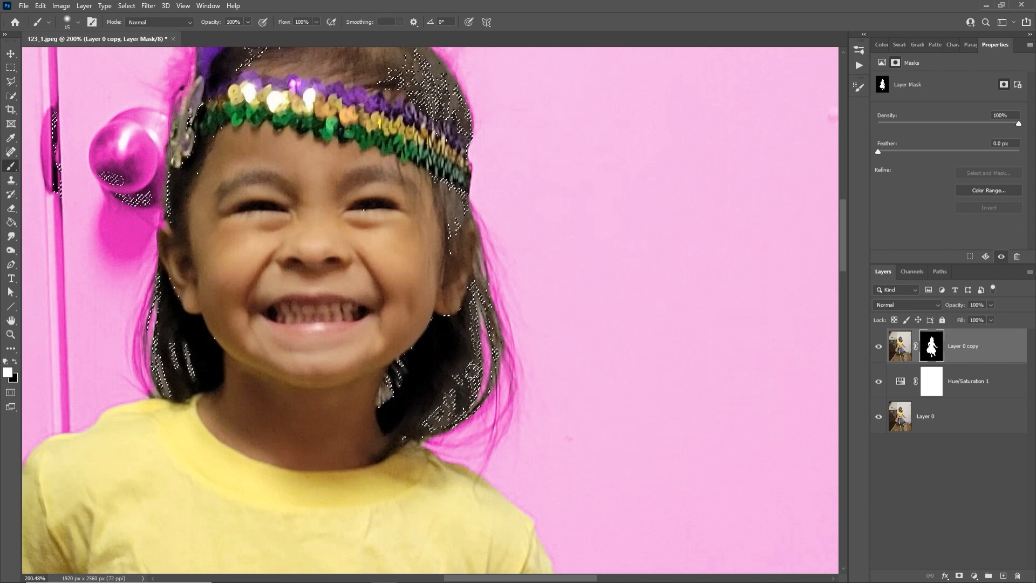
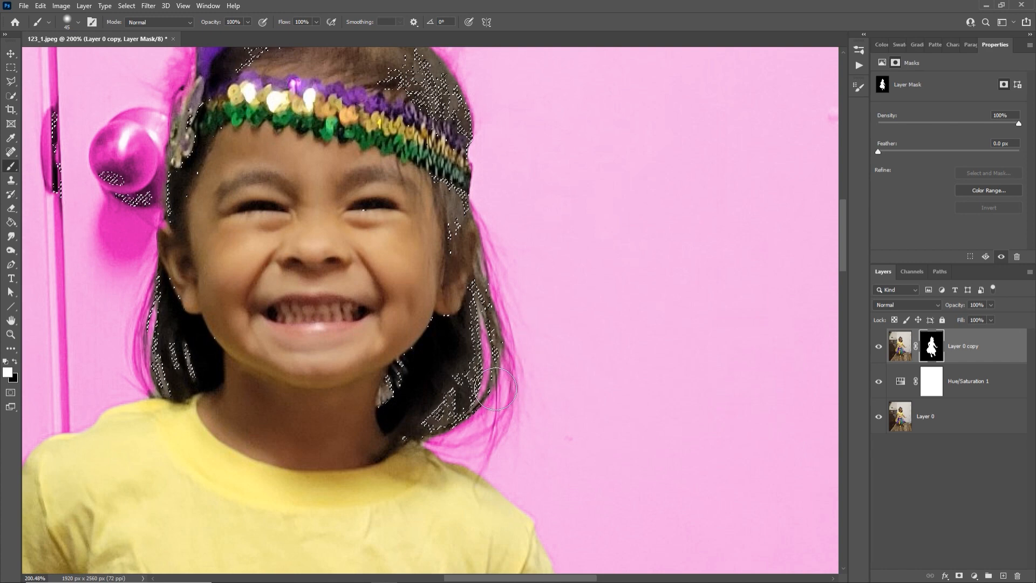
# Step: Replace the current selection with a Color Range selection of the hair from Layer 0 copy's image, using Fuzziness 83
pyautogui.hotkey('ctrl', 'd')
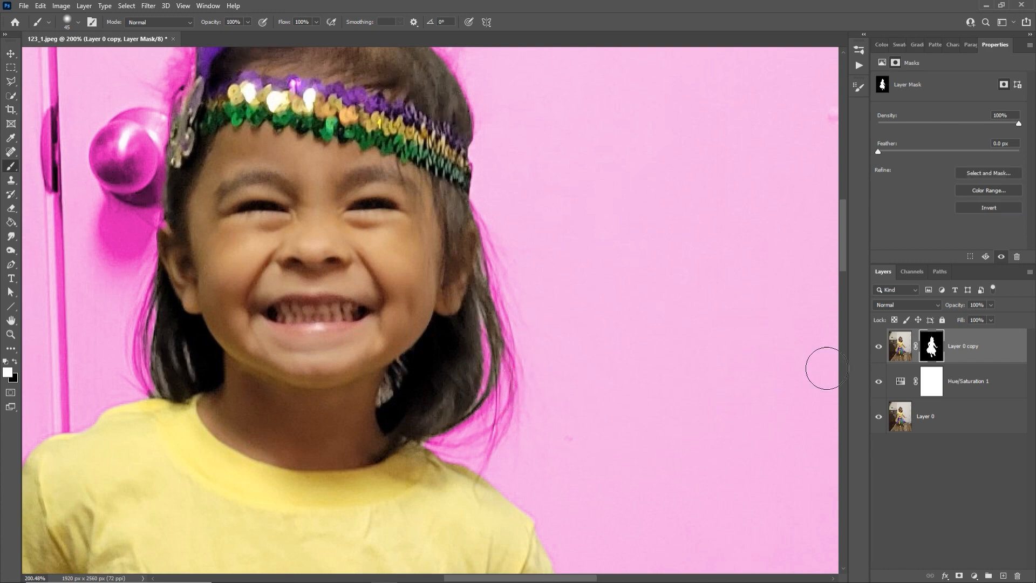
pyautogui.click(900, 346)
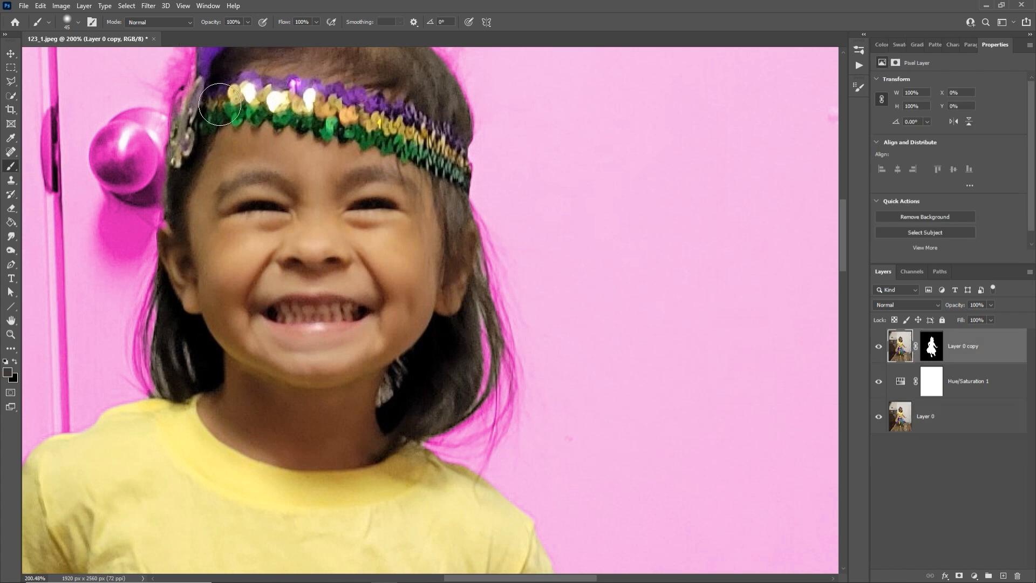
pyautogui.click(126, 6)
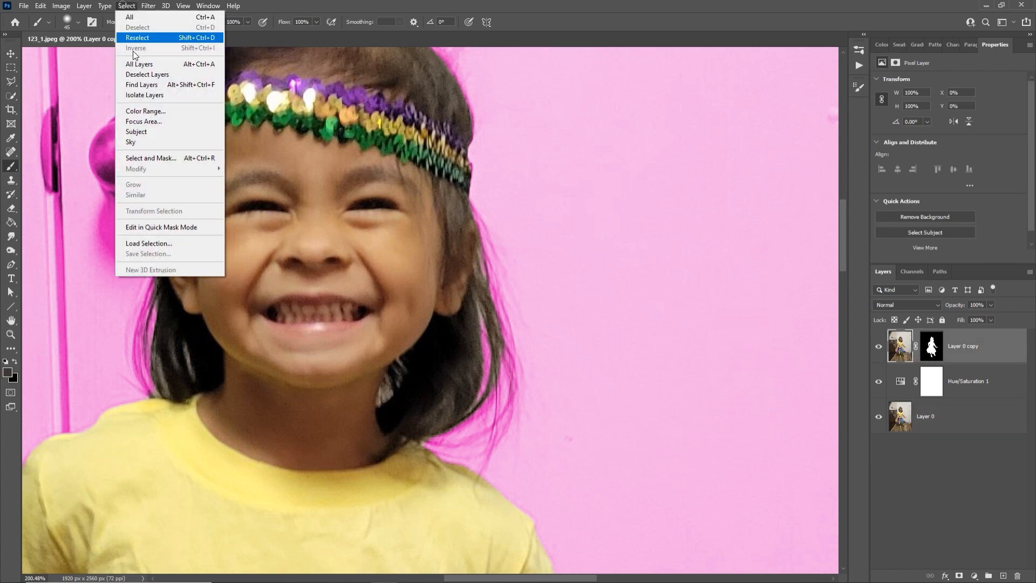
pyautogui.click(152, 110)
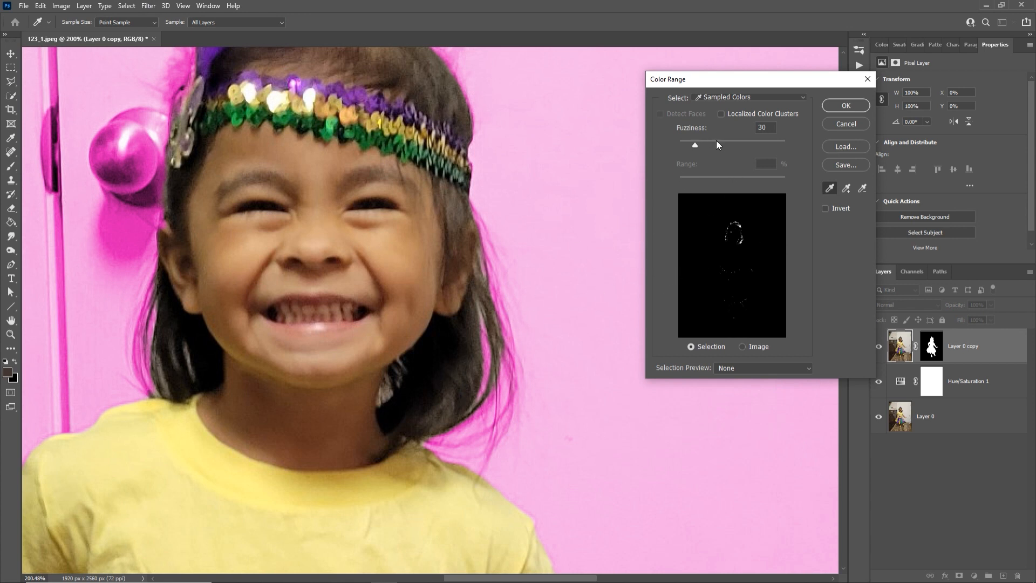
pyautogui.click(715, 144)
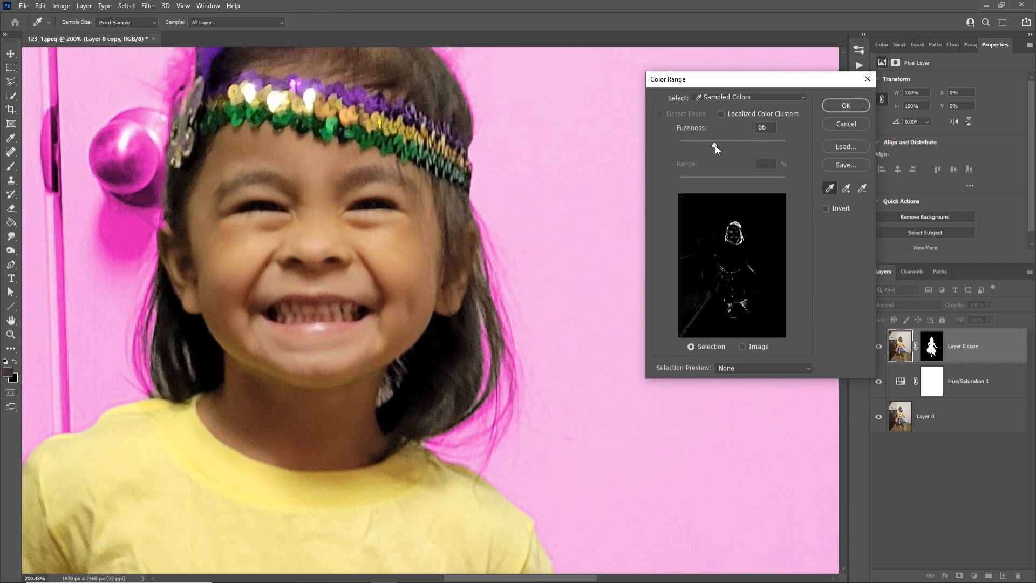
pyautogui.click(724, 144)
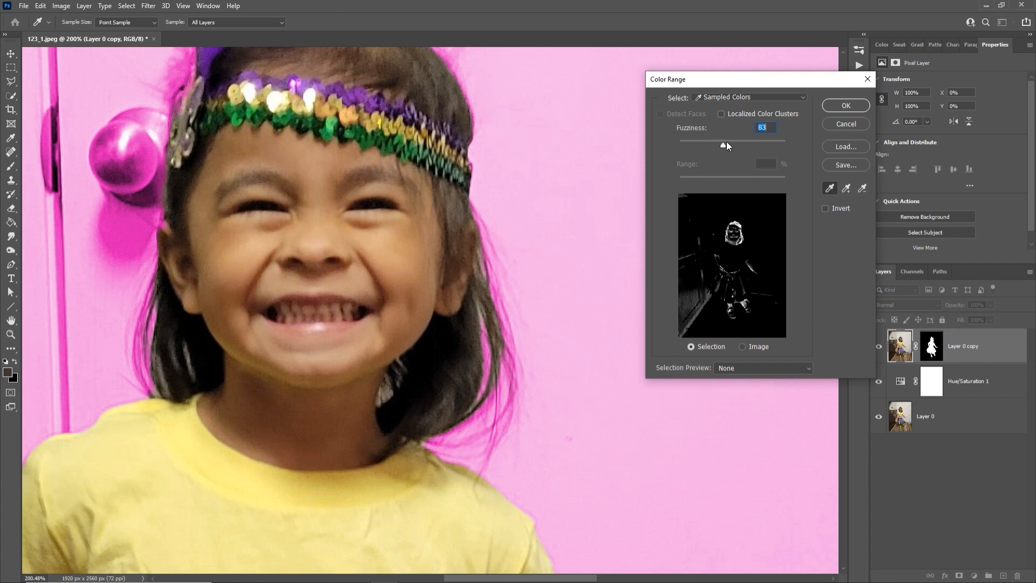
pyautogui.click(846, 106)
# Step: Brush white onto the Layer 0 copy mask along the selected hair strands beside the neck and ear
pyautogui.press('b')
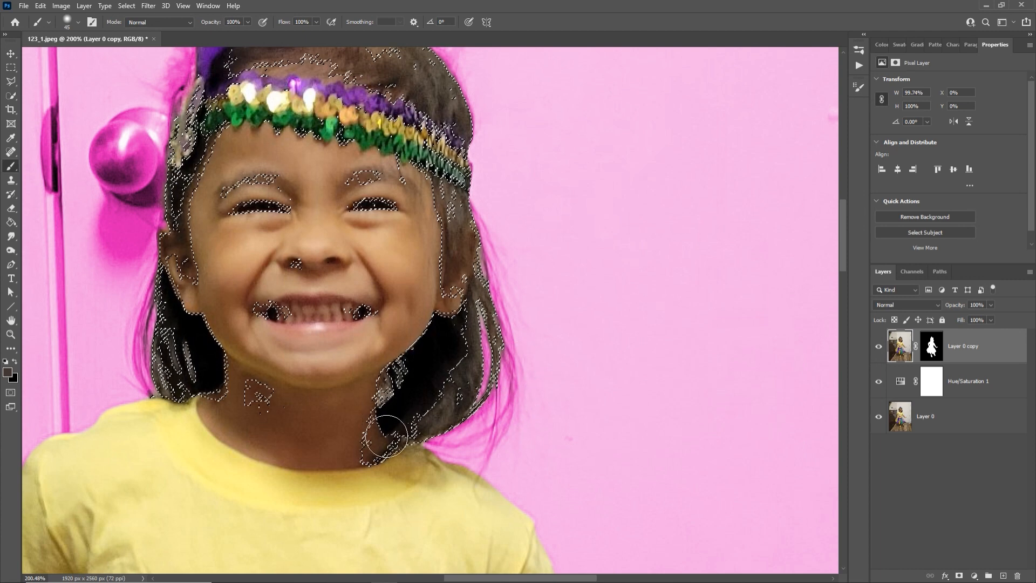
pyautogui.click(932, 347)
pyautogui.moveTo(492, 367); pyautogui.dragTo(500, 335)
pyautogui.moveTo(458, 412)
pyautogui.mouseDown()
pyautogui.moveTo(462, 386)
pyautogui.moveTo(449, 411)
pyautogui.moveTo(482, 391)
pyautogui.moveTo(470, 411)
pyautogui.mouseUp()
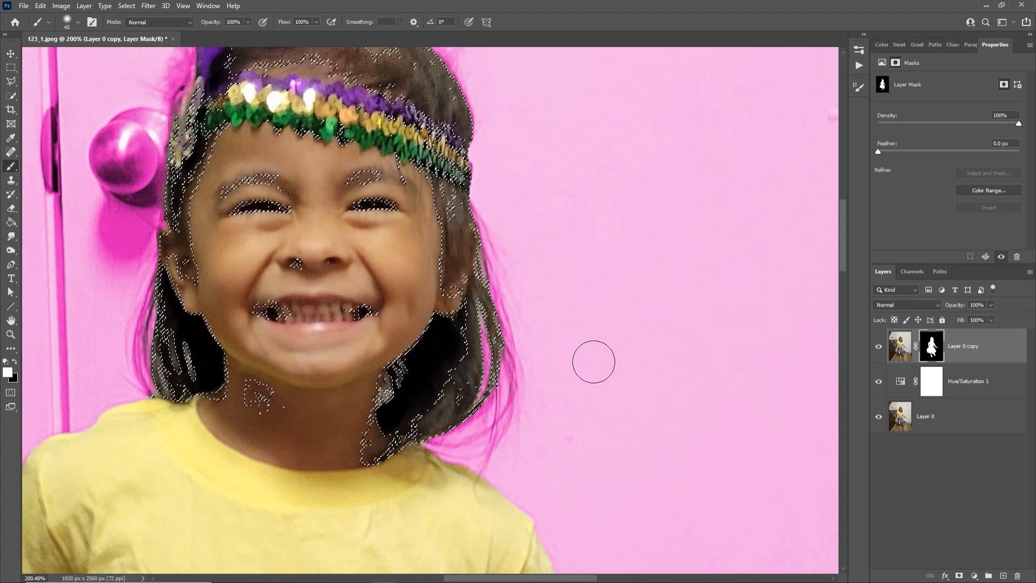
# Step: Display the Layer 0 copy mask on its own and clear the active selection
pyautogui.keyDown('alt'); pyautogui.click(931, 345); pyautogui.keyUp('alt')
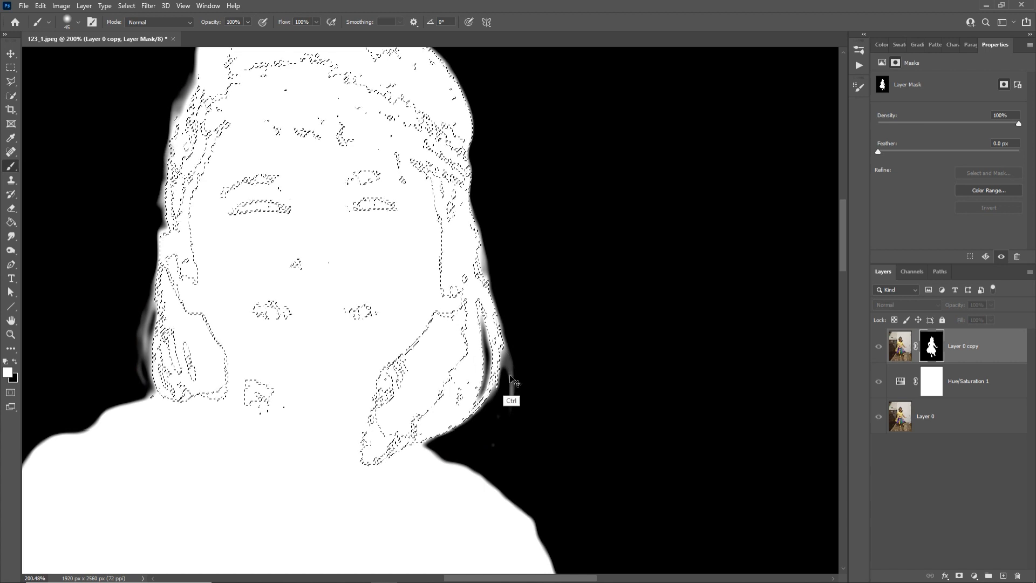
pyautogui.hotkey('ctrl', 'd')
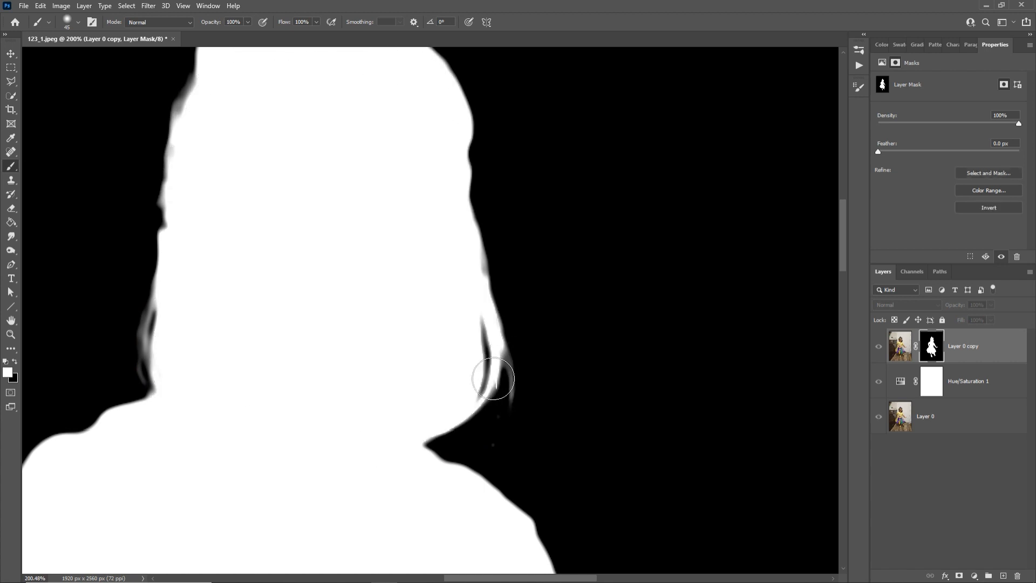
# Step: Return from the mask view to the image, make Layer 0 active and hide the Hue/Saturation 1 layer
pyautogui.click(901, 353)
pyautogui.click(907, 420)
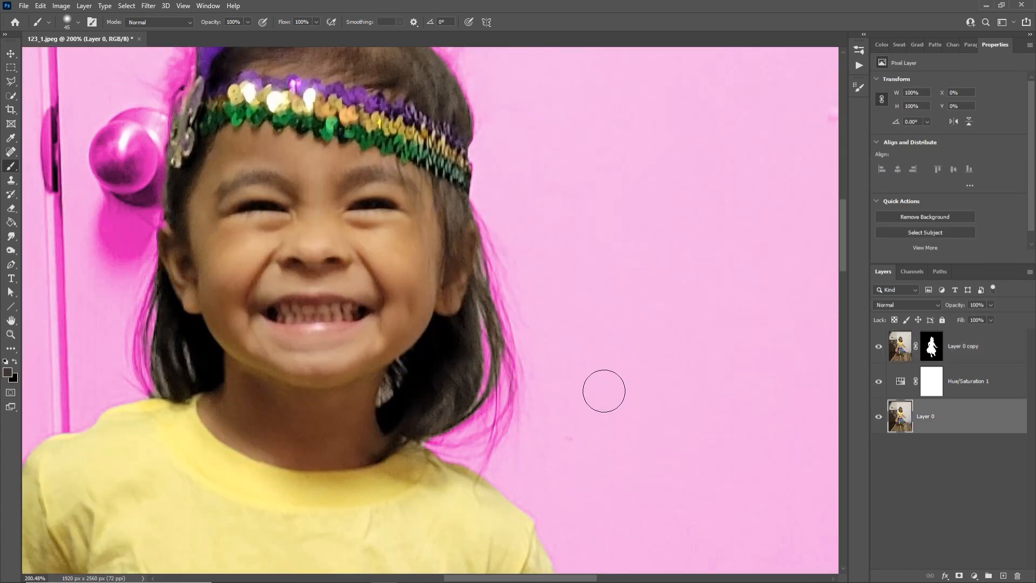
pyautogui.click(878, 382)
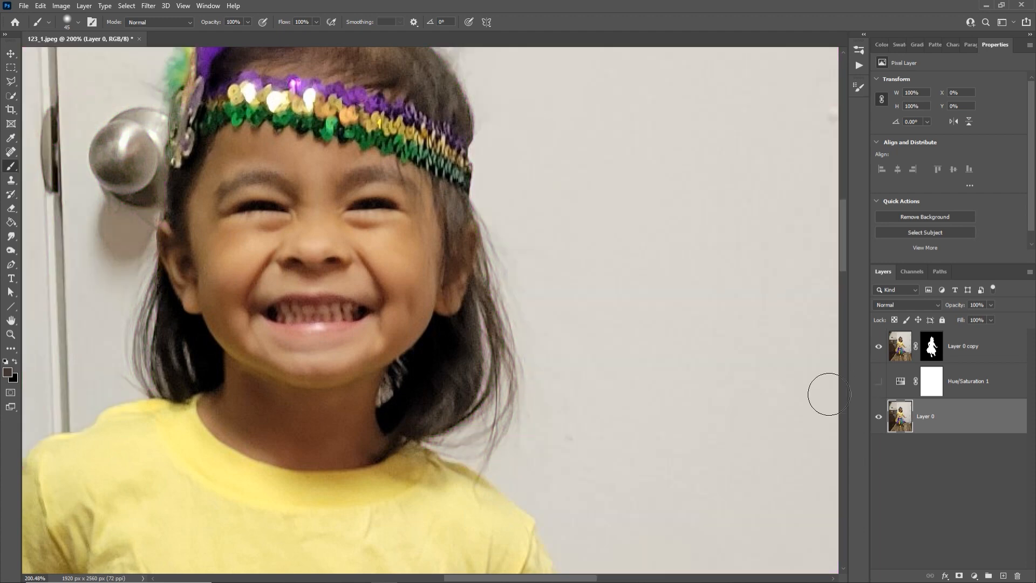
# Step: Select the loose hair strands beside the neck on Layer 0 with Color Range, sampling several strand colours and raising the fuzziness
pyautogui.press('z')
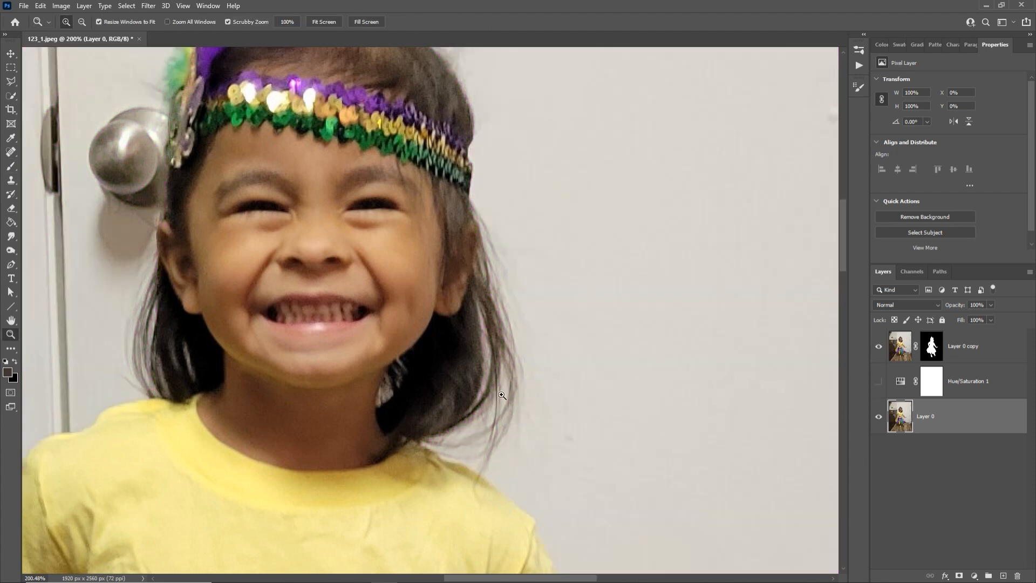
pyautogui.moveTo(514, 402)
pyautogui.mouseDown()
pyautogui.moveTo(539, 393)
pyautogui.moveTo(521, 366)
pyautogui.mouseUp()
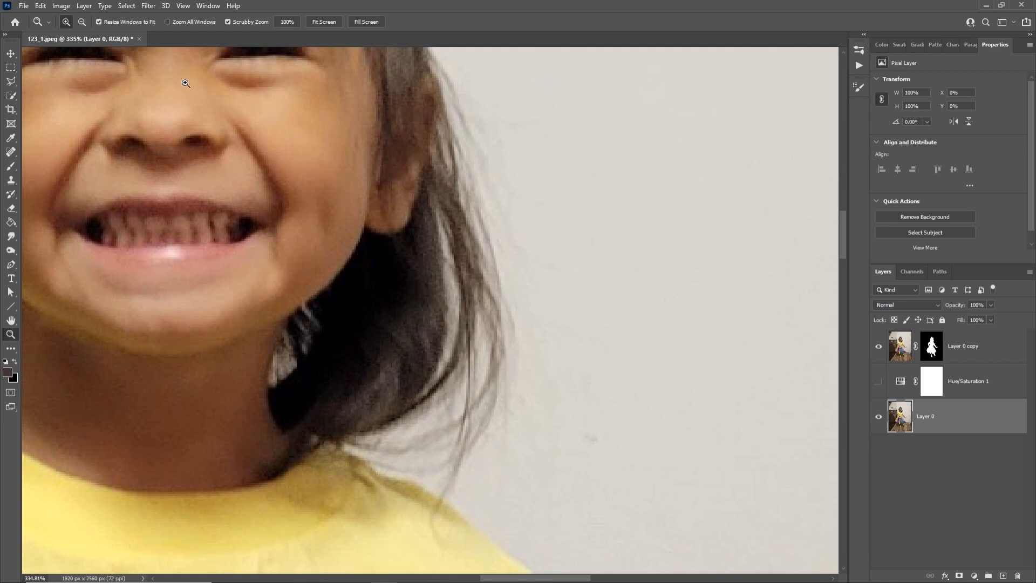
pyautogui.click(127, 7)
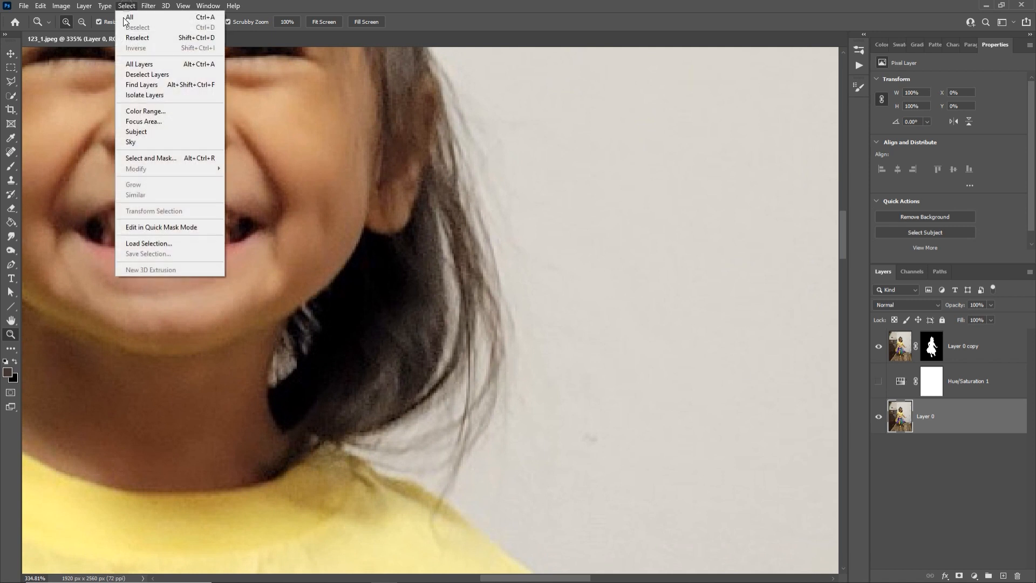
pyautogui.click(155, 110)
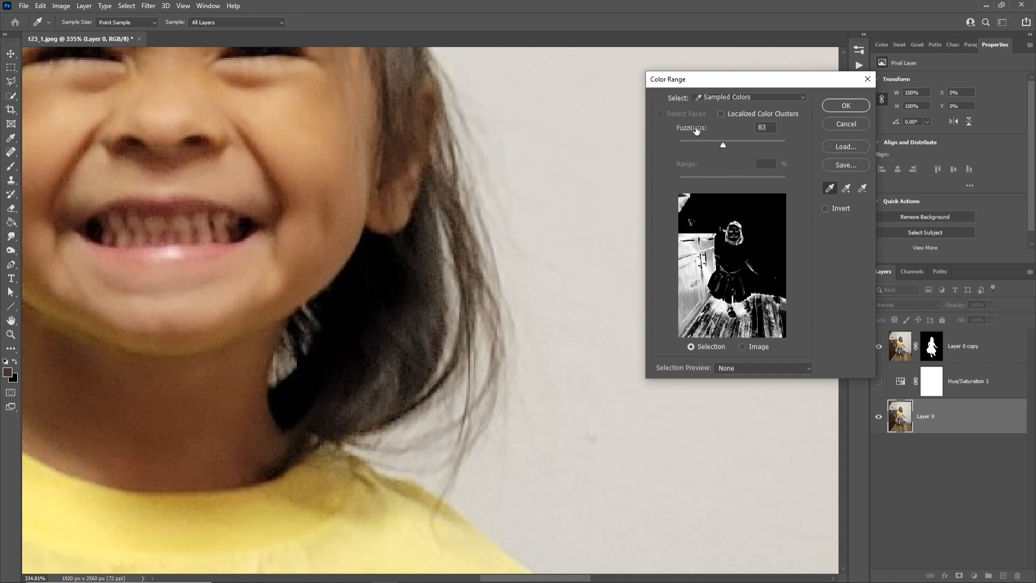
pyautogui.click(494, 372)
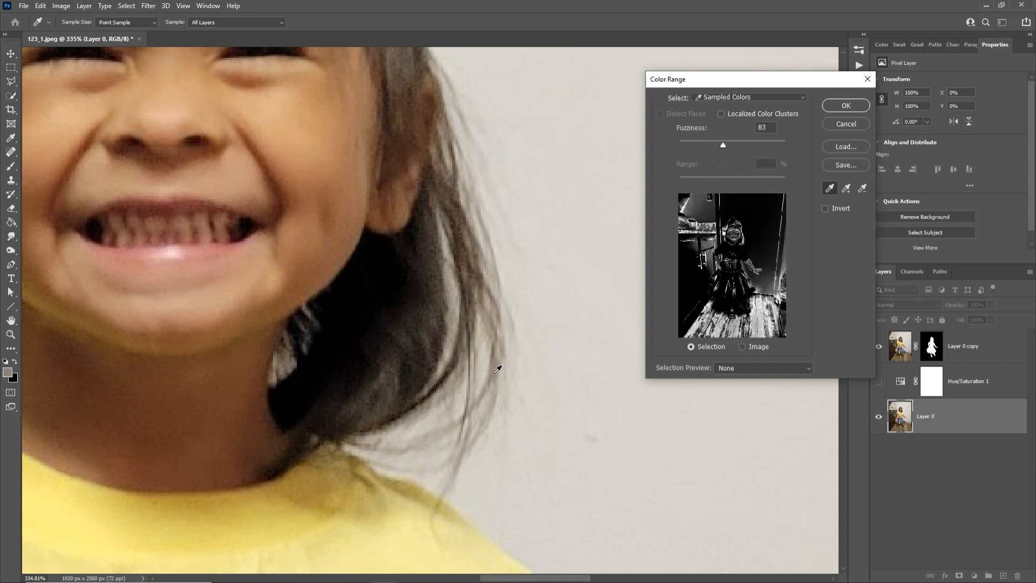
pyautogui.click(496, 371)
pyautogui.click(495, 365)
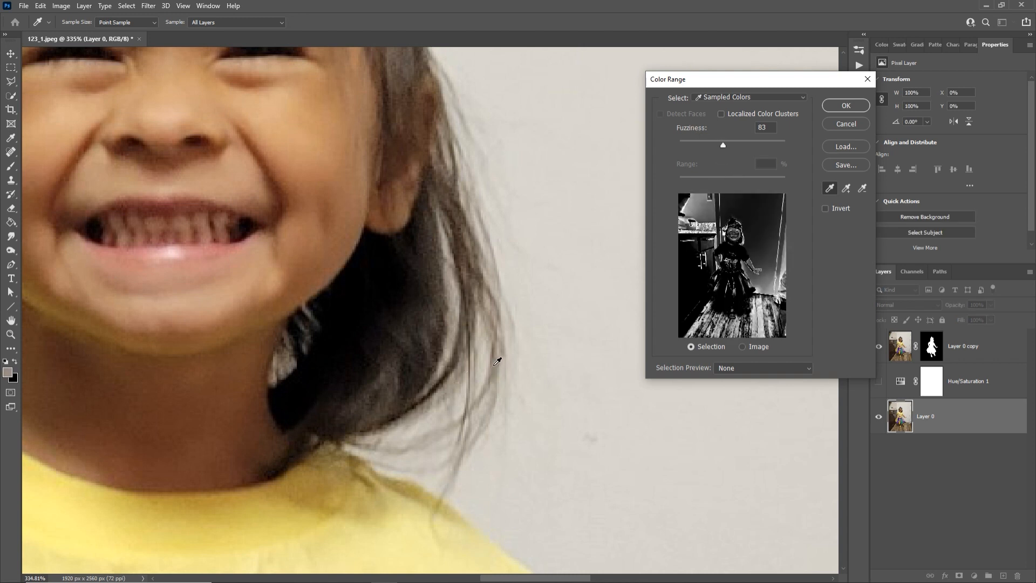
pyautogui.click(496, 362)
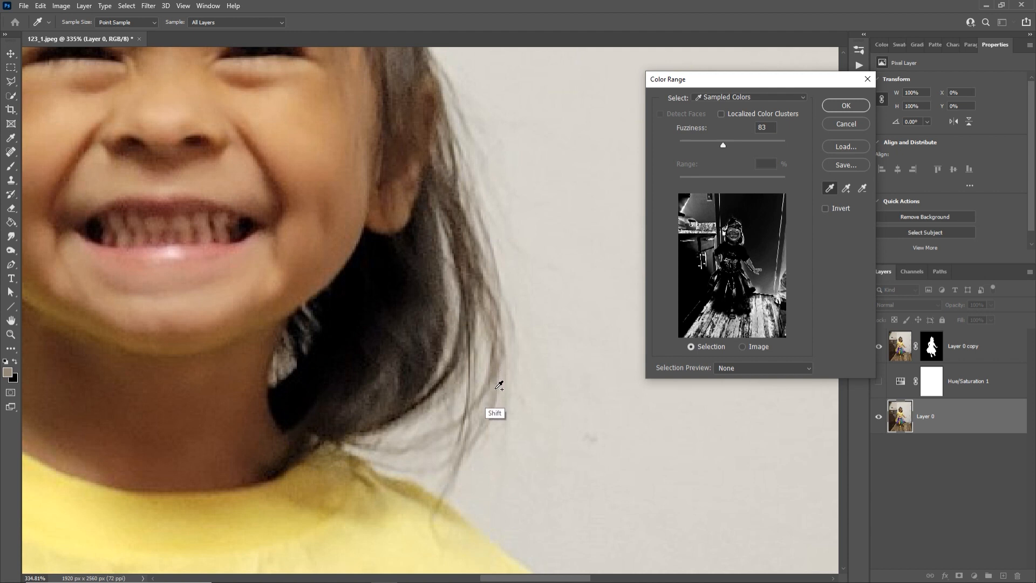
pyautogui.keyDown('shift'); pyautogui.click(470, 413); pyautogui.keyUp('shift')
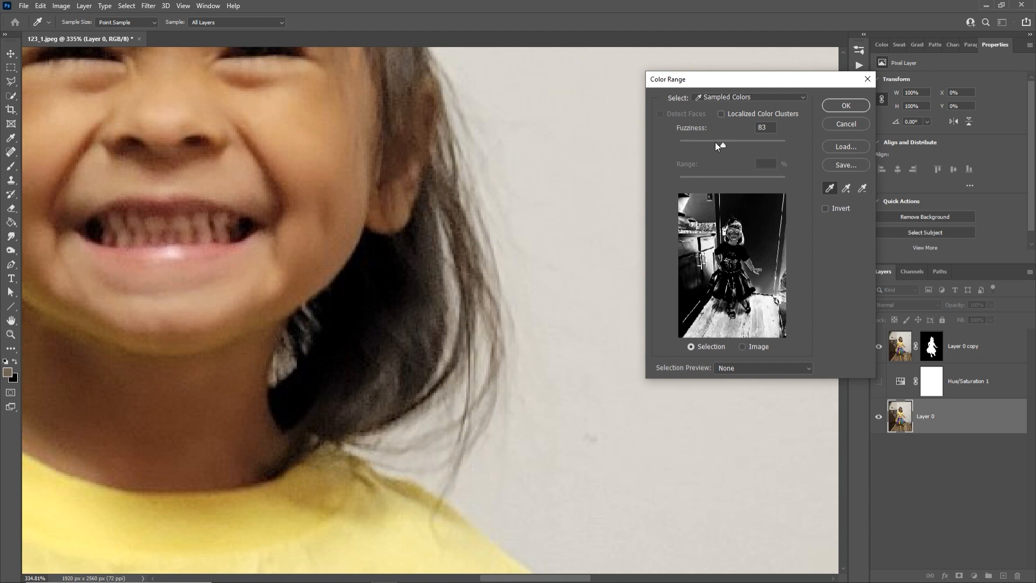
pyautogui.moveTo(715, 144); pyautogui.dragTo(731, 143)
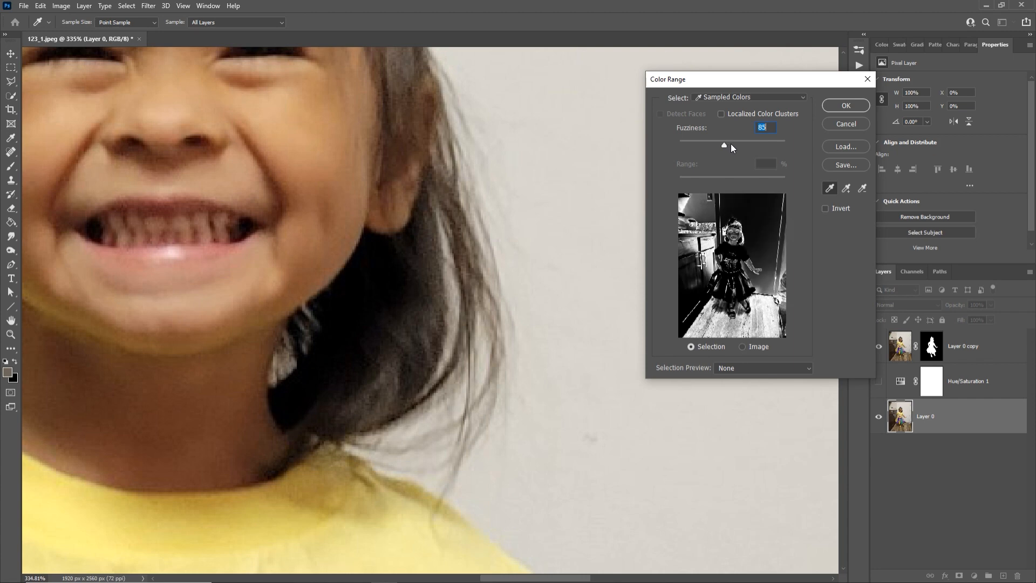
pyautogui.click(854, 106)
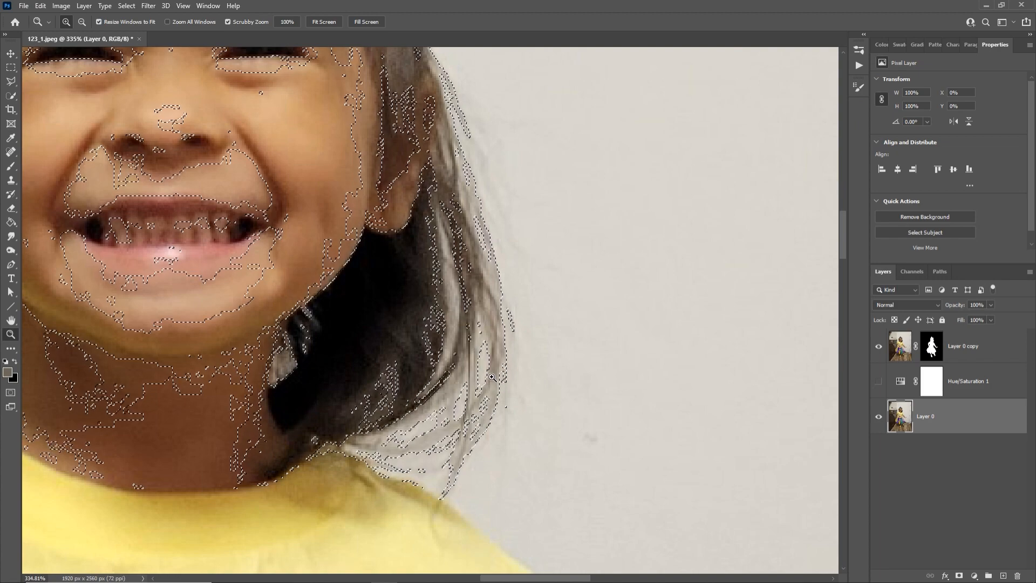
# Step: Show Hue/Saturation 1 and try painting white over the selected hair strands on the Layer 0 copy mask, then undo the brushwork
pyautogui.click(932, 348)
pyautogui.press('b')
pyautogui.press('d')
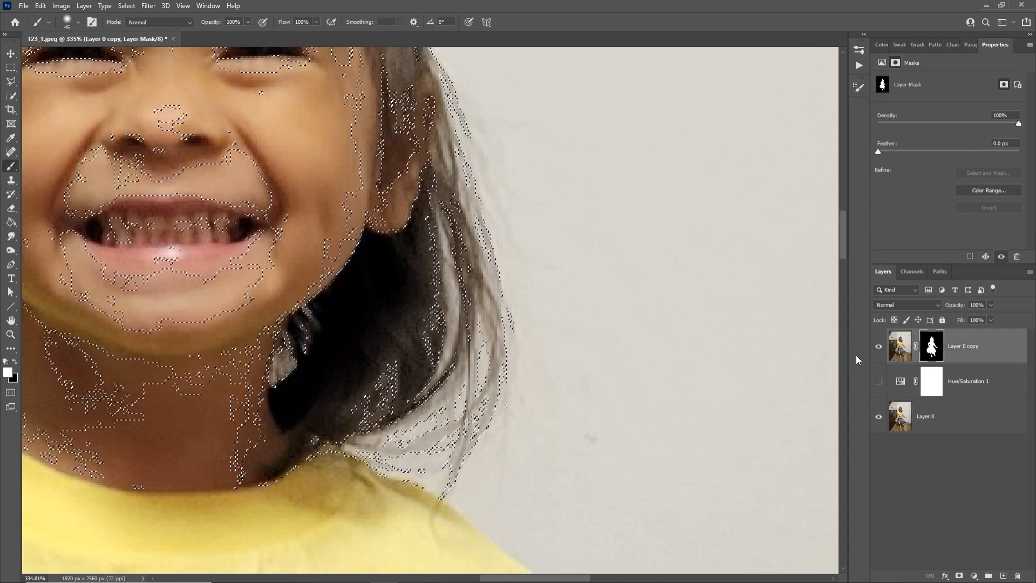
pyautogui.click(879, 381)
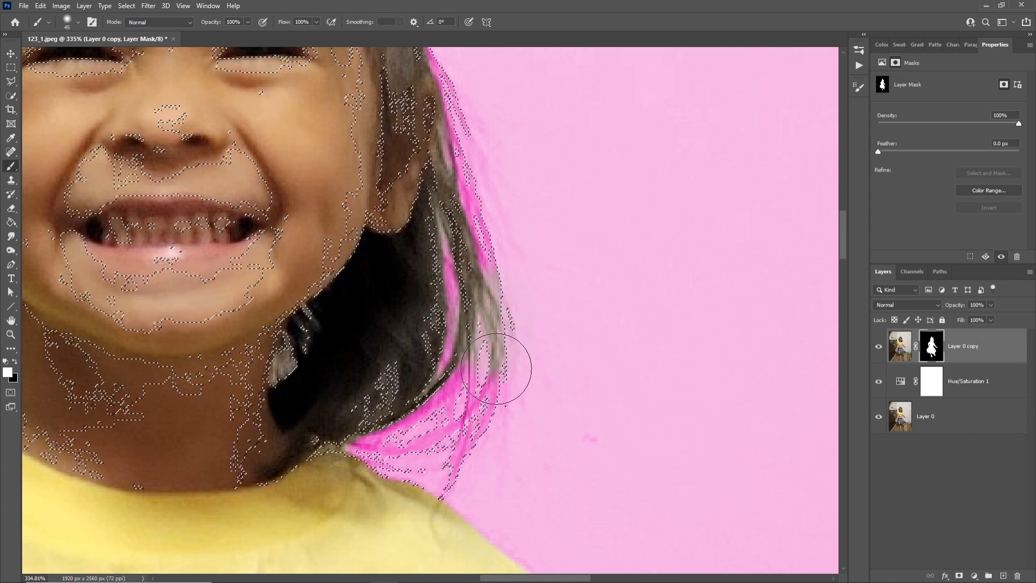
pyautogui.moveTo(495, 370)
pyautogui.mouseDown()
pyautogui.moveTo(452, 440)
pyautogui.moveTo(430, 446)
pyautogui.moveTo(478, 397)
pyautogui.moveTo(499, 326)
pyautogui.moveTo(483, 208)
pyautogui.mouseUp()
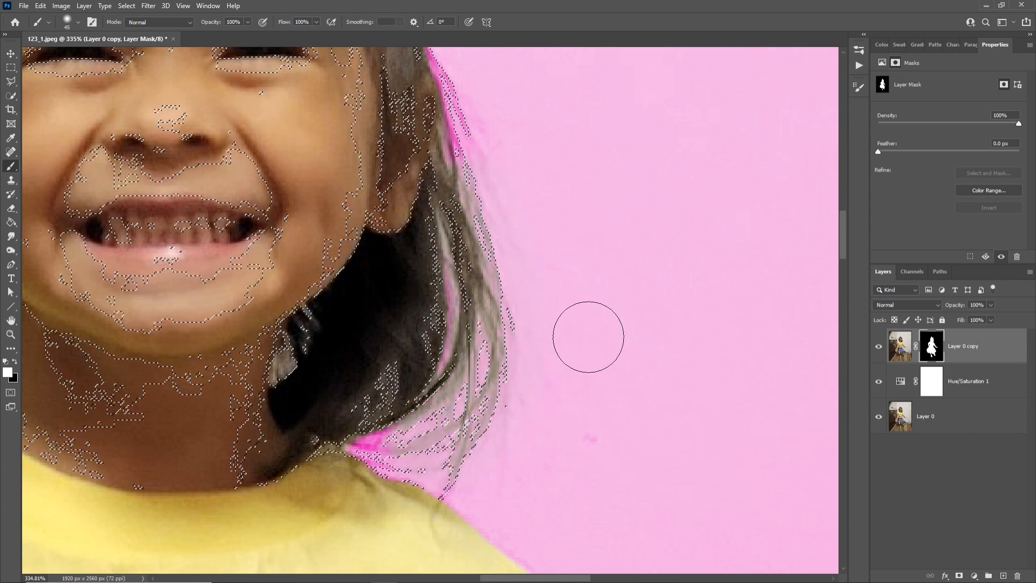
pyautogui.hotkey('ctrl', 'z')
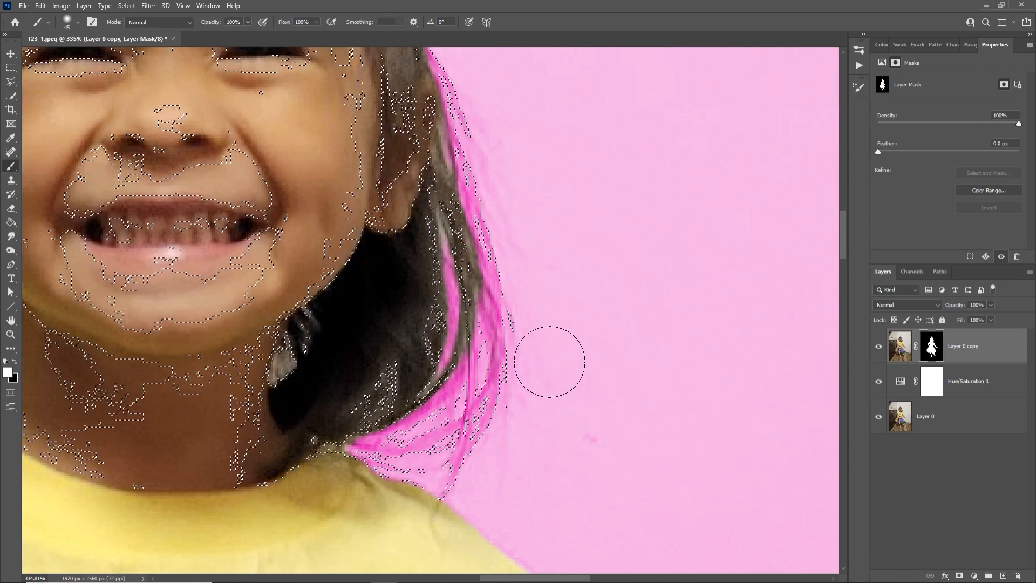
# Step: Reactivate Layer 0, clear the old selection, try a Color Range selection with fuzziness 50, and discard it
pyautogui.keyDown('ctrl'); pyautogui.click(337, 244); pyautogui.keyUp('ctrl')
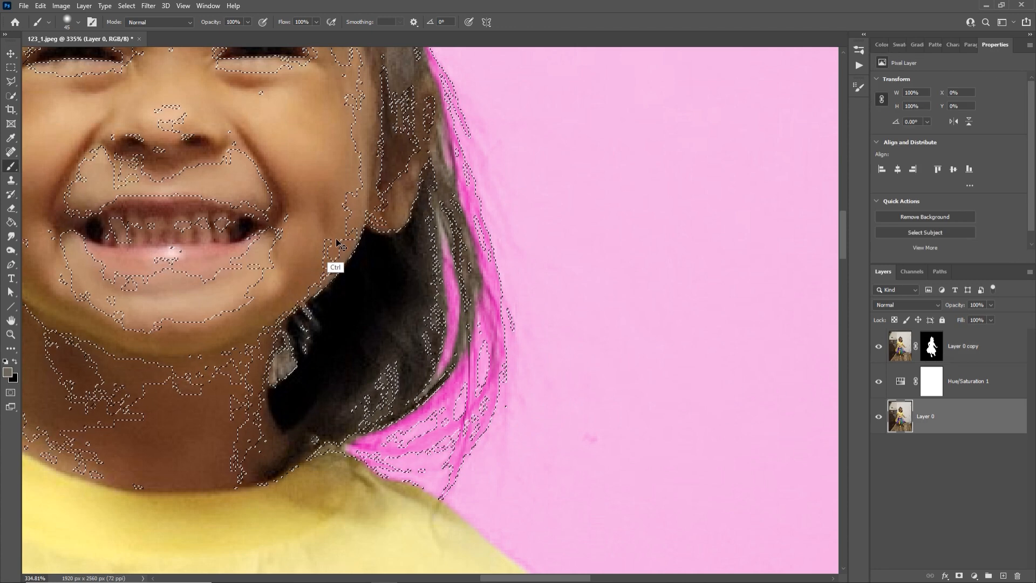
pyautogui.hotkey('ctrl', 'd')
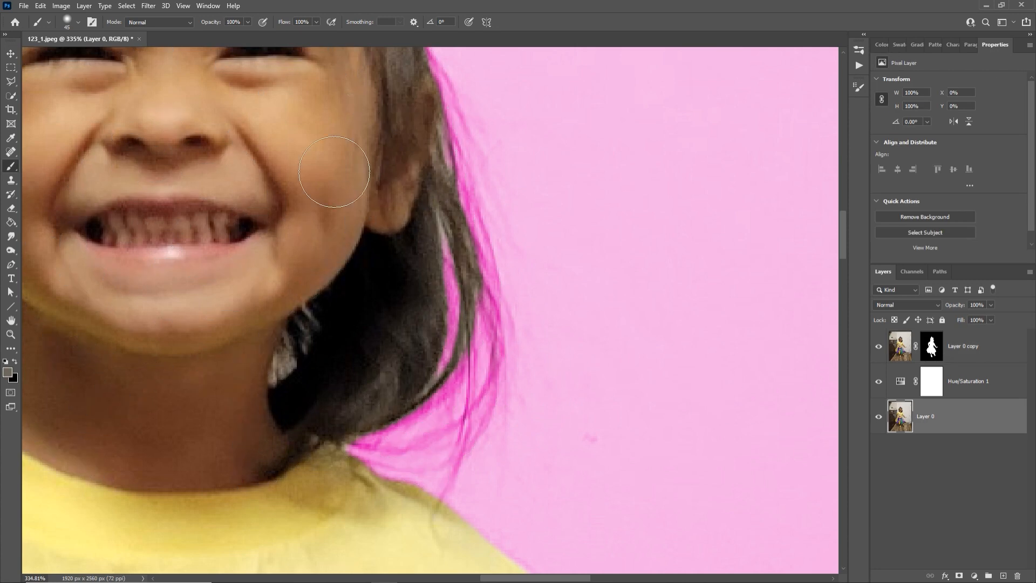
pyautogui.click(131, 8)
pyautogui.click(149, 112)
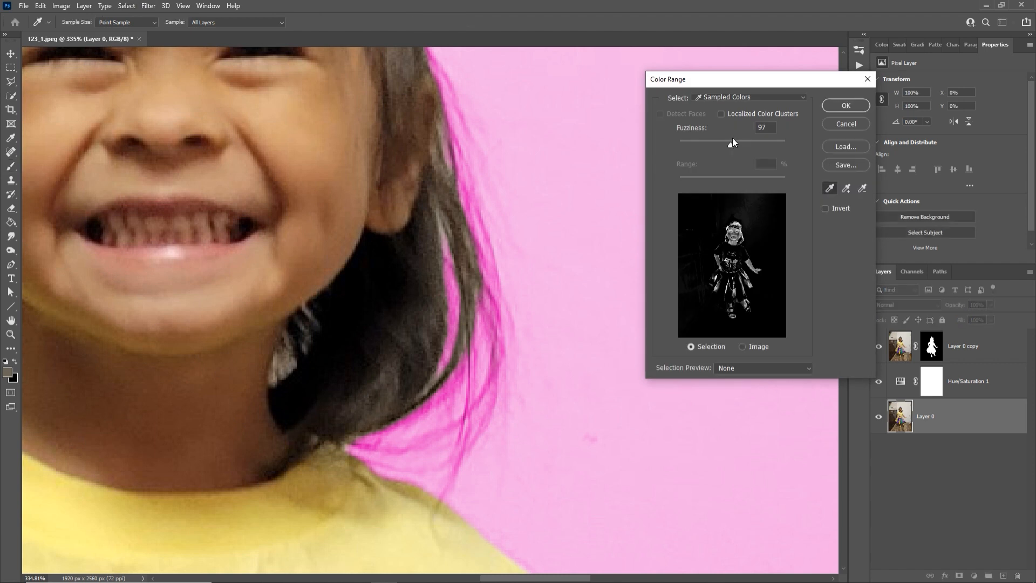
pyautogui.write('40')
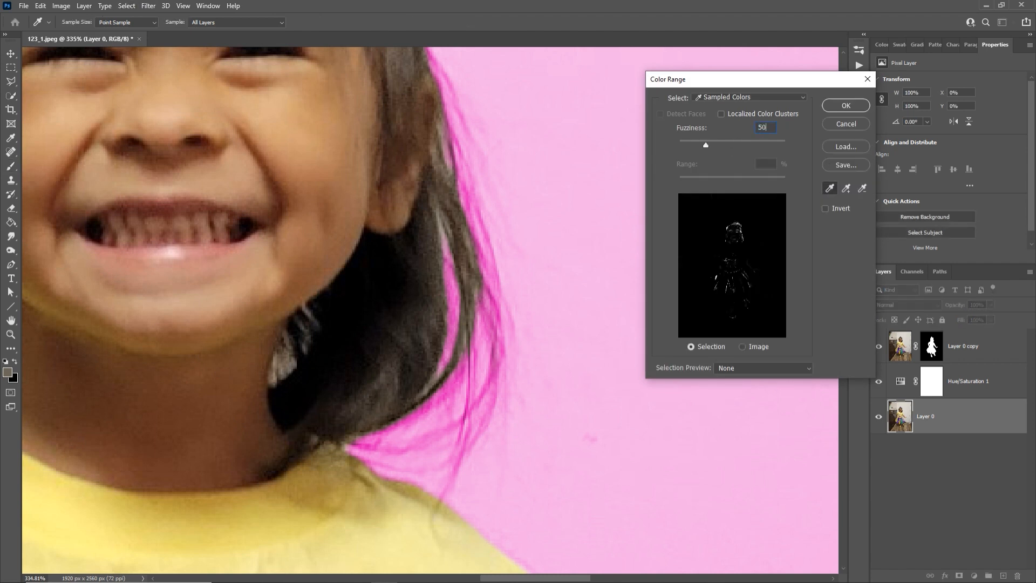
pyautogui.press('Return')
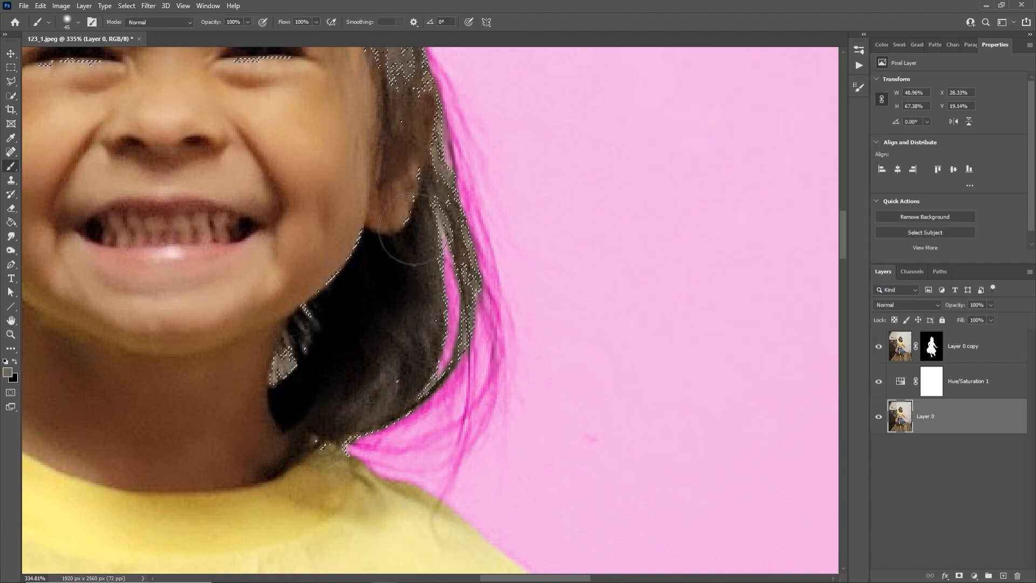
pyautogui.hotkey('ctrl', 'd')
# Step: Try a Color Range selection on Layer 0 with fuzziness 75, then discard it
pyautogui.click(127, 8)
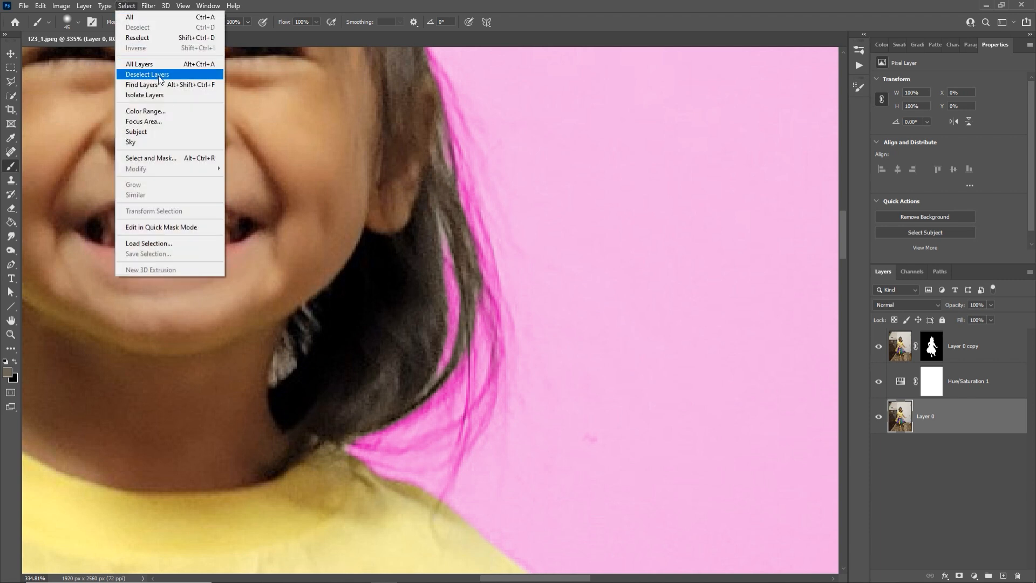
pyautogui.click(161, 111)
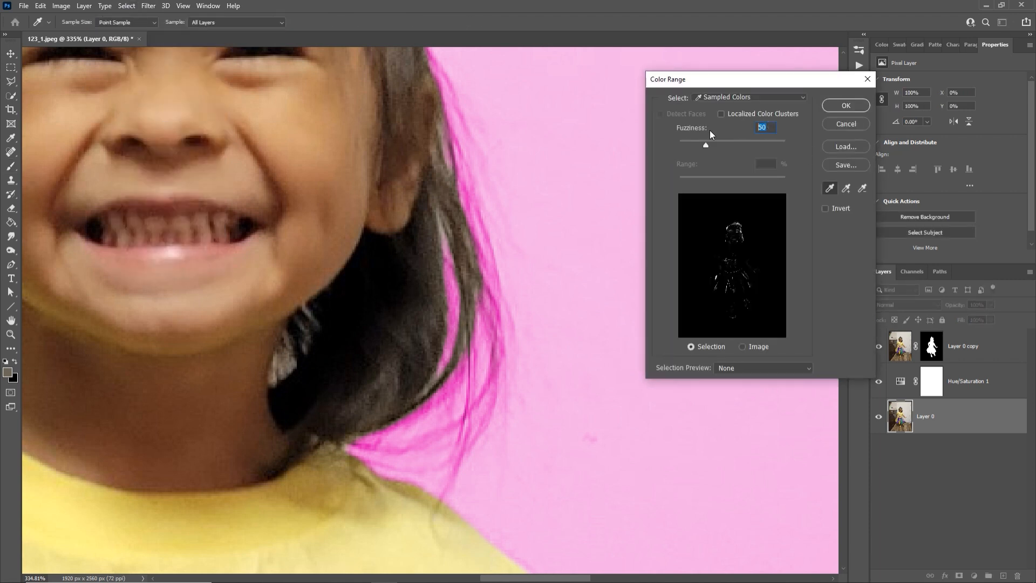
pyautogui.write('75')
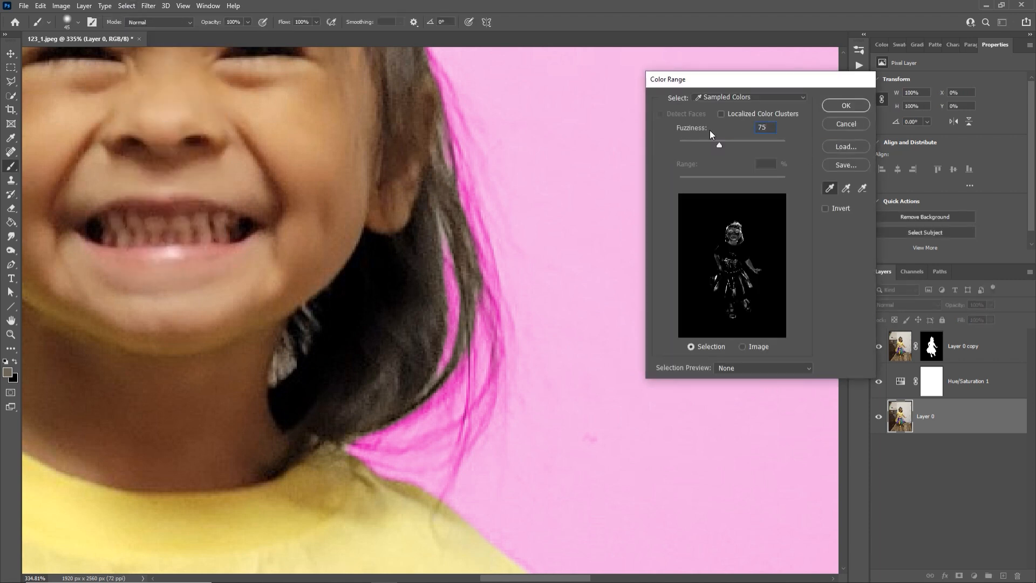
pyautogui.press('Return')
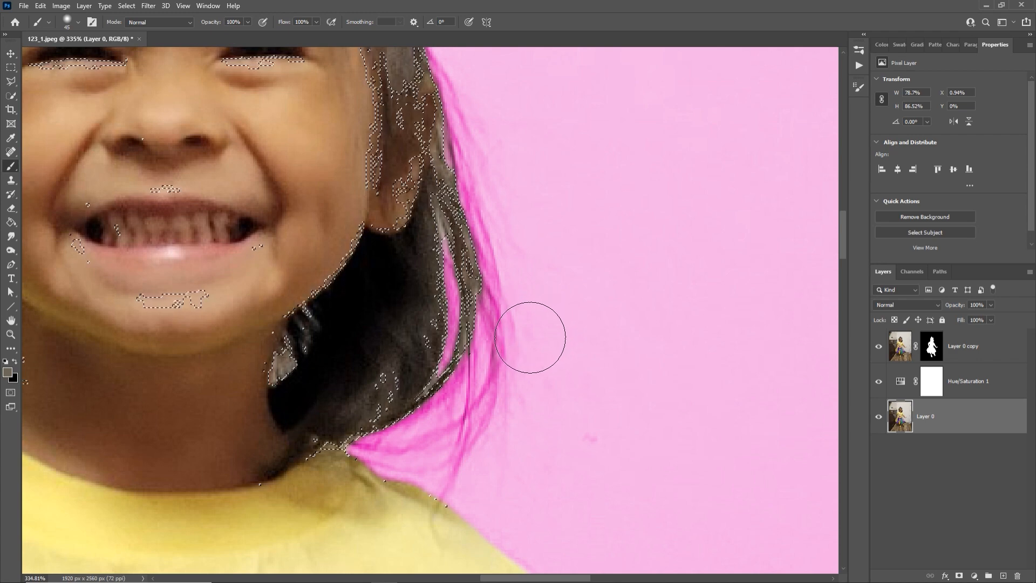
pyautogui.hotkey('ctrl', 'd')
# Step: Try another Color Range selection on Layer 0, raising the fuzziness further to include more of the hair strands
pyautogui.click(132, 7)
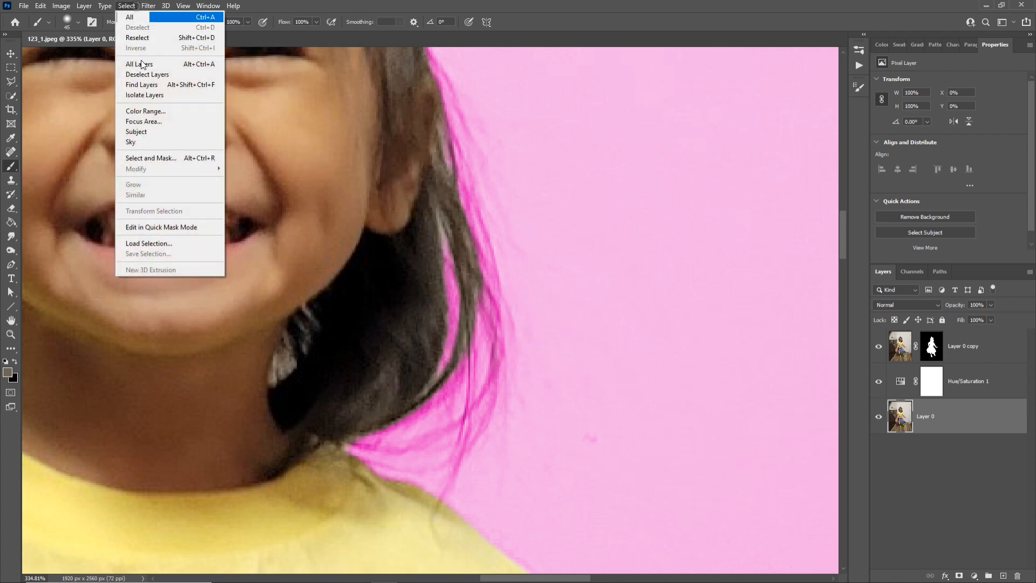
pyautogui.click(167, 111)
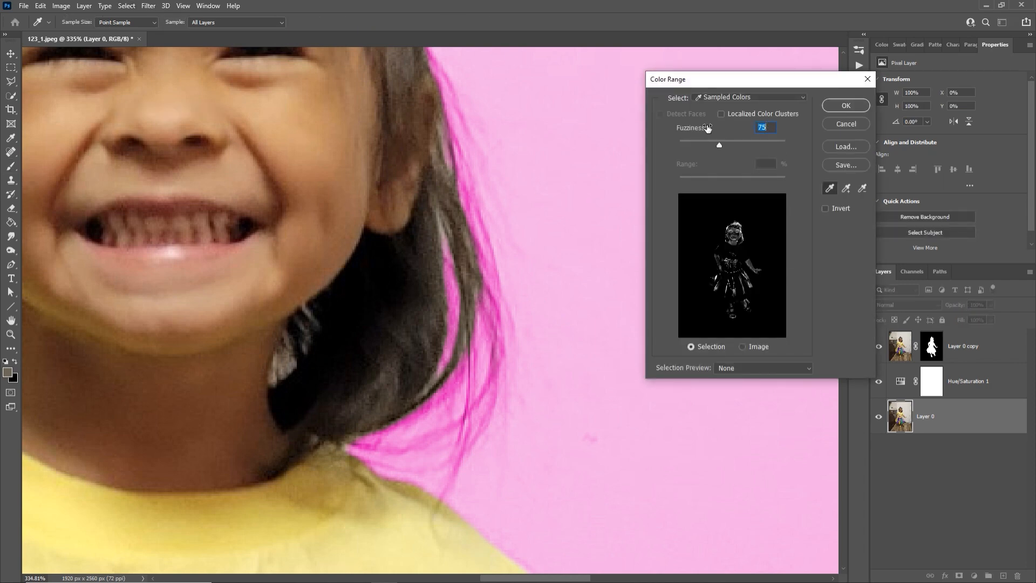
pyautogui.write('80')
pyautogui.press('Return')
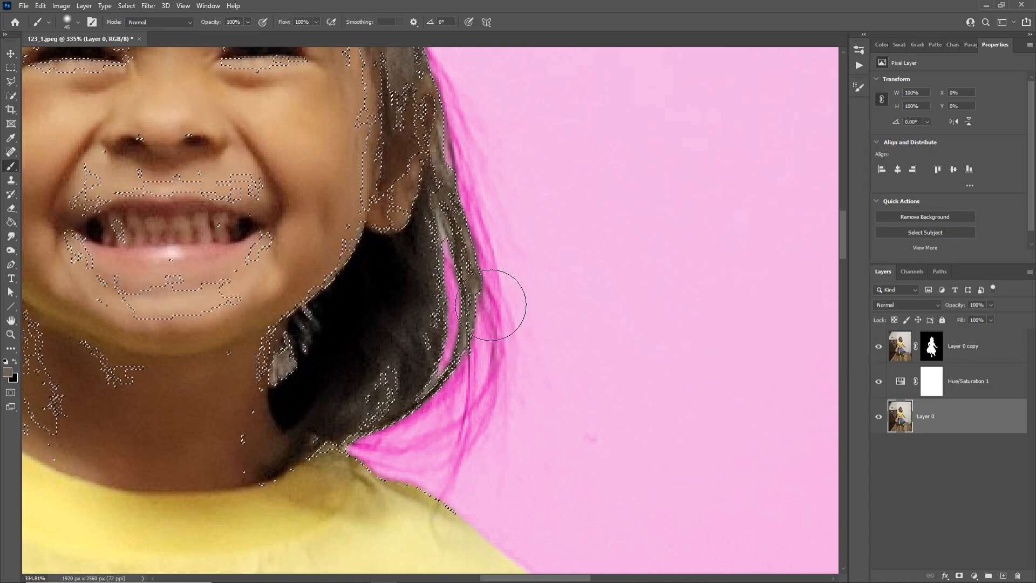
# Step: Try a Color Range selection sampled from the fine hair strands on Layer 0 with fuzziness 80, then discard it
pyautogui.click(126, 6)
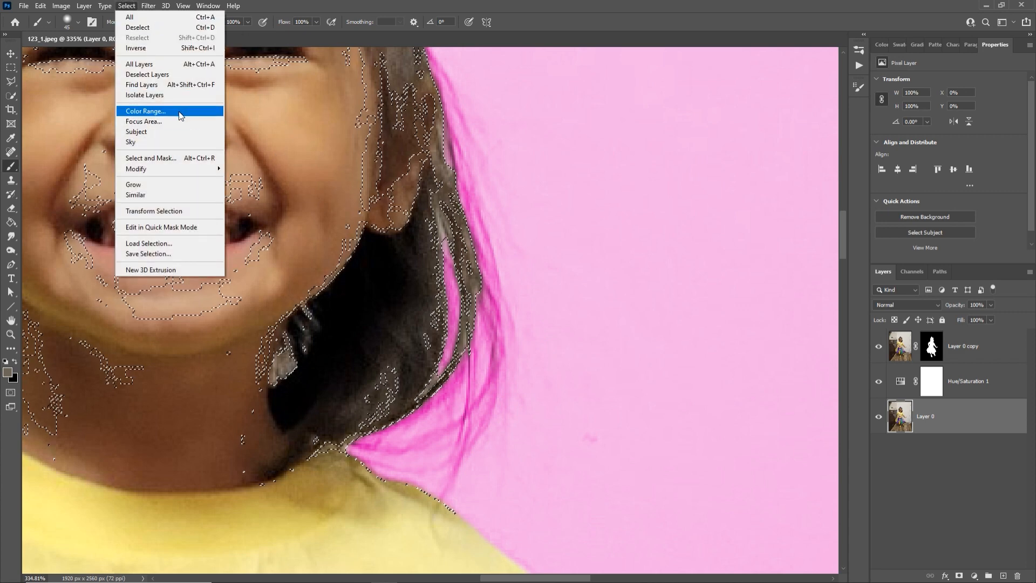
pyautogui.click(179, 116)
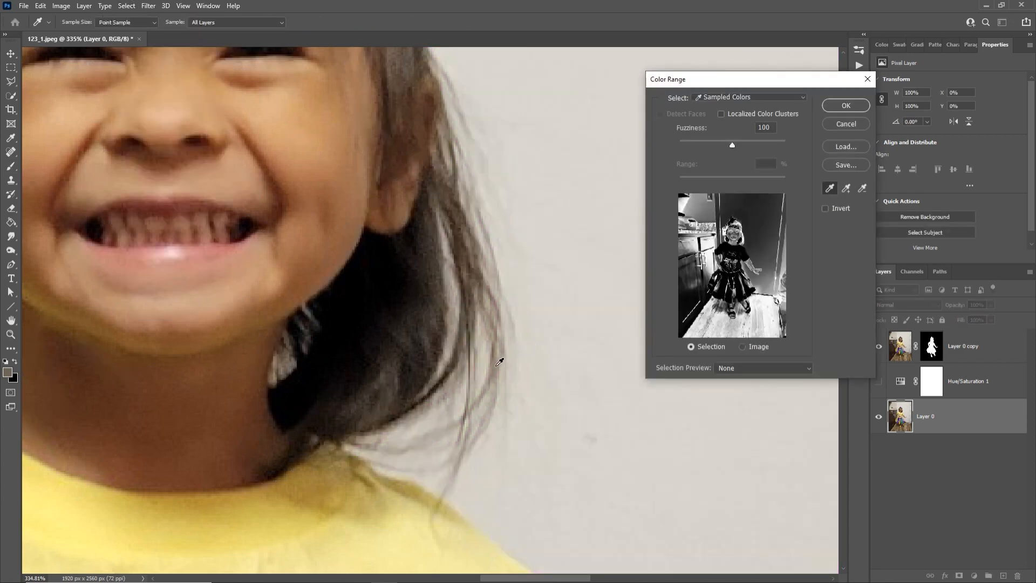
pyautogui.click(498, 366)
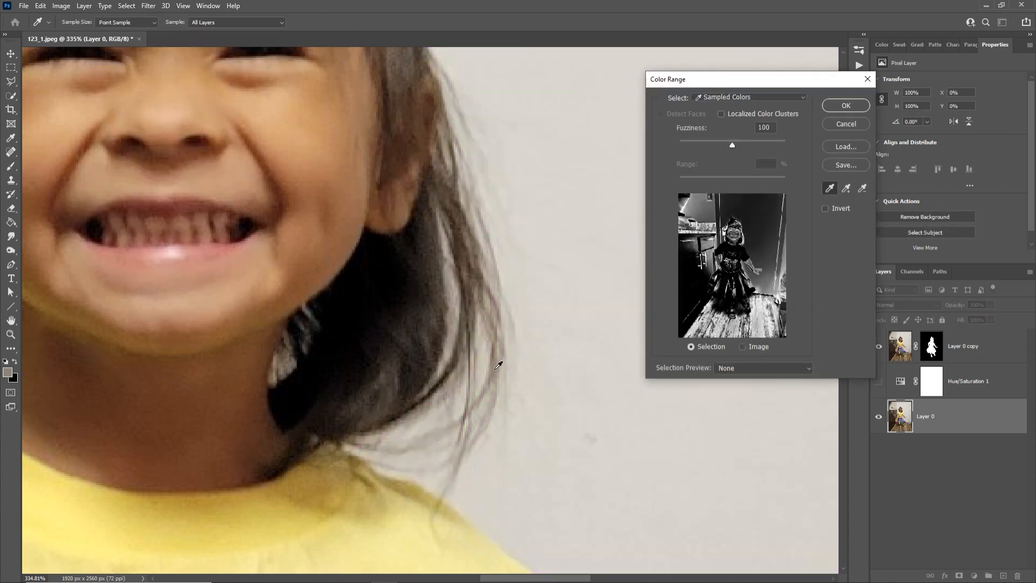
pyautogui.keyDown('shift'); pyautogui.click(499, 365); pyautogui.keyUp('shift')
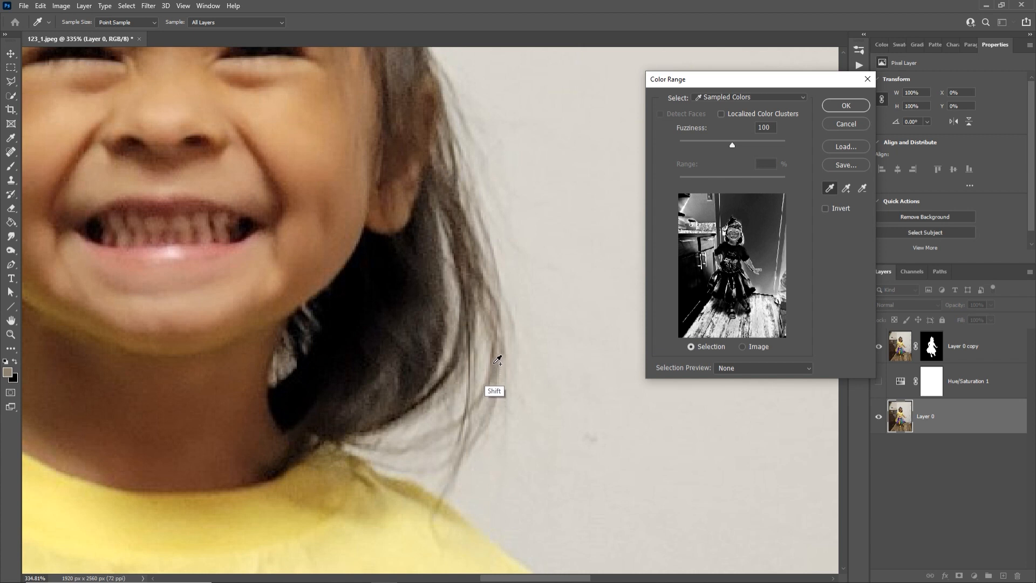
pyautogui.moveTo(733, 144); pyautogui.dragTo(722, 144)
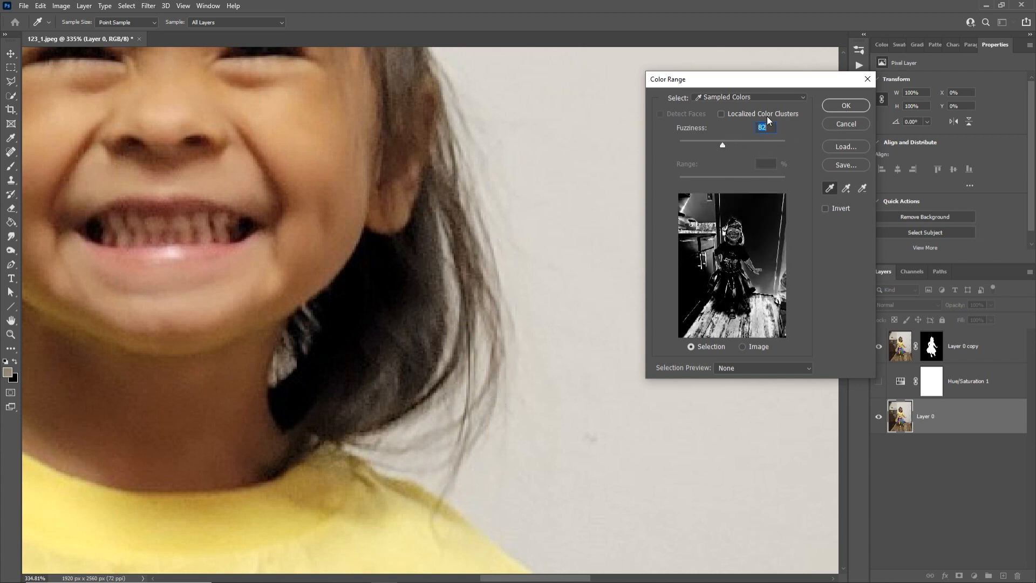
pyautogui.press('Return')
pyautogui.press('b')
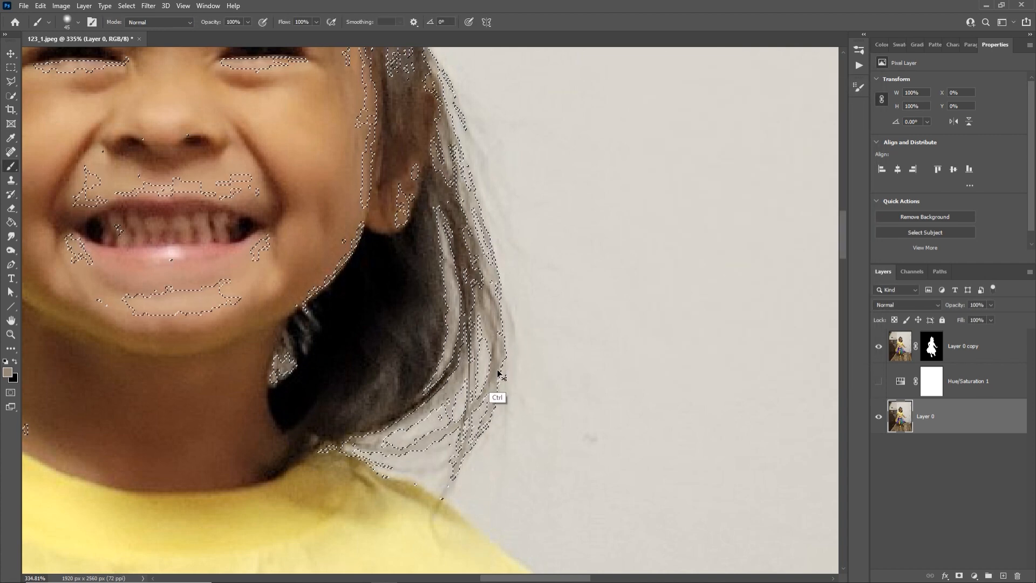
pyautogui.hotkey('ctrl', 'd')
# Step: Select the fine hair strands on Layer 0 by Color Range, sampling a loose strand and setting fuzziness to 50
pyautogui.click(135, 6)
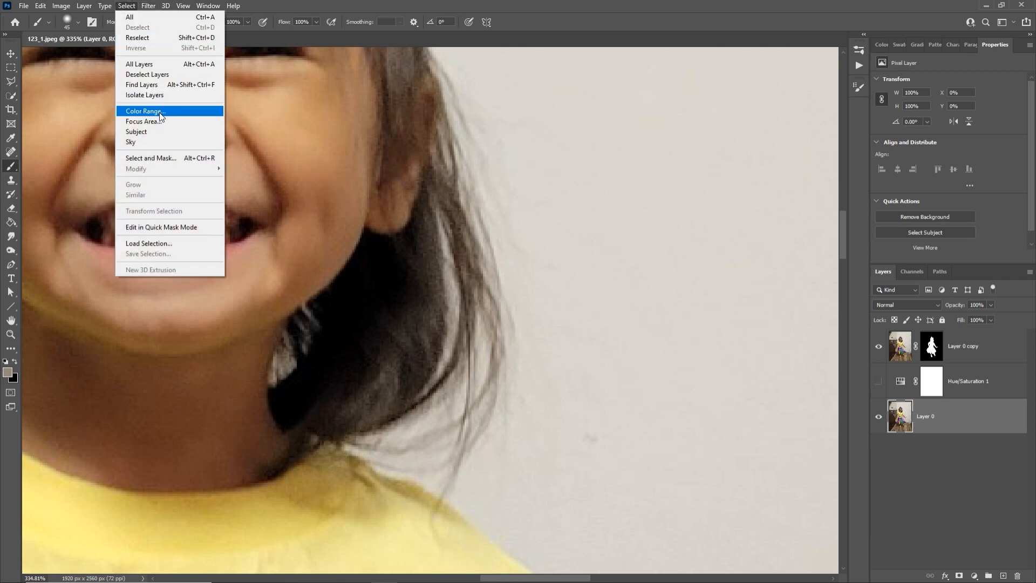
pyautogui.click(159, 112)
pyautogui.keyDown('shift'); pyautogui.click(498, 369); pyautogui.keyUp('shift')
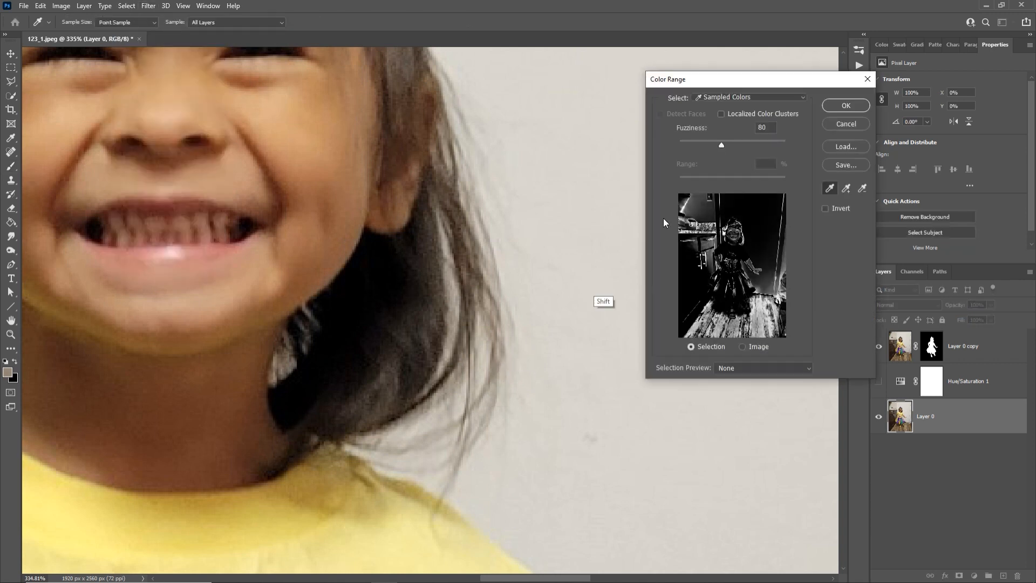
pyautogui.write('50')
pyautogui.press('Return')
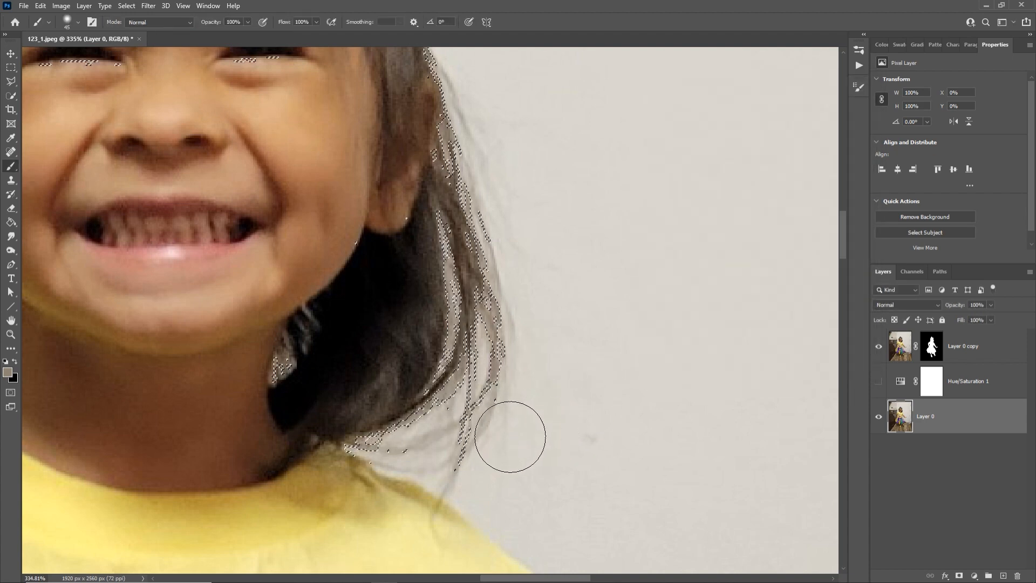
# Step: Show Hue/Saturation 1 and paint white on the Layer 0 copy mask over the selected strands on the bare-wall side of the face
pyautogui.click(936, 339)
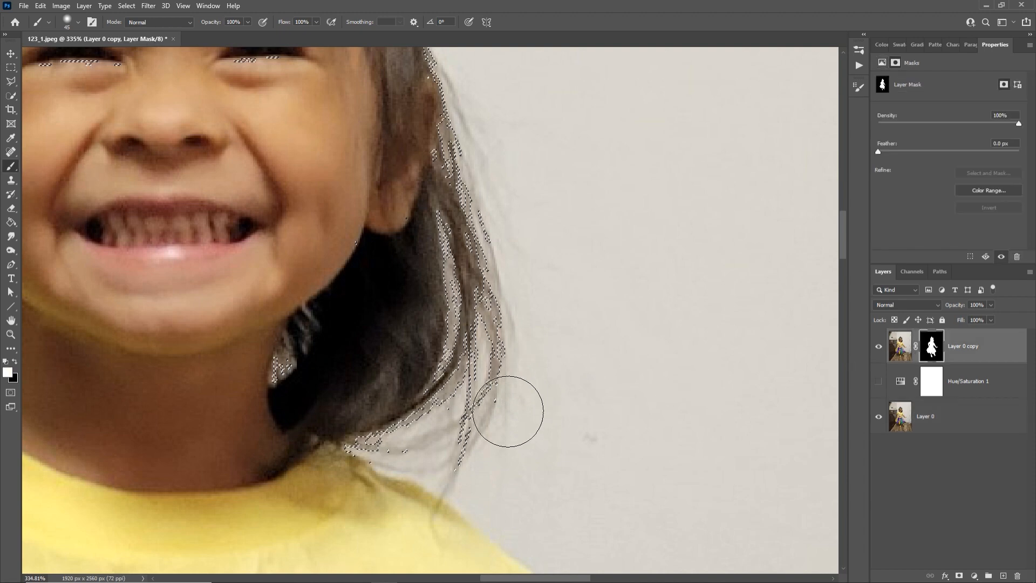
pyautogui.click(879, 381)
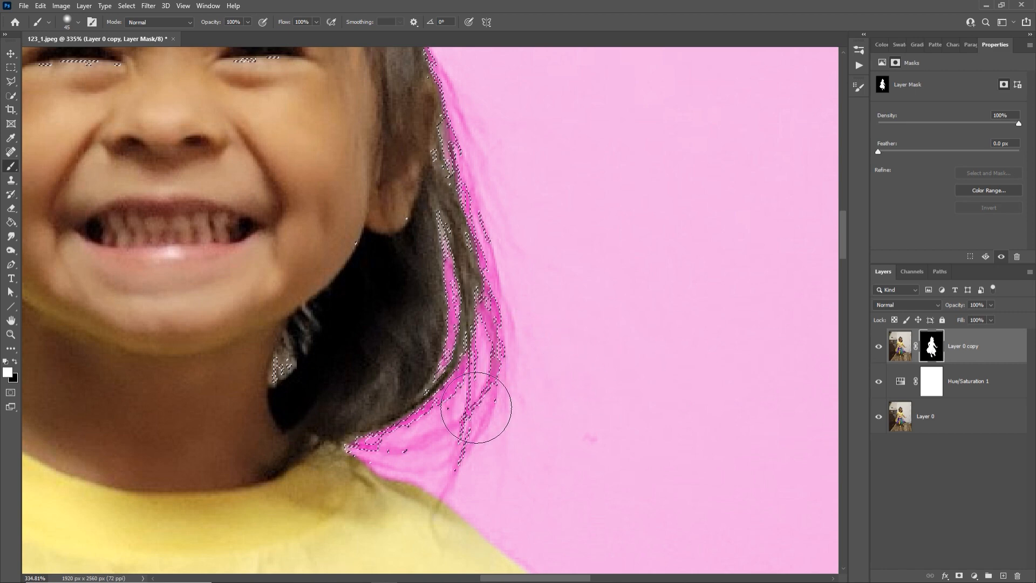
pyautogui.moveTo(462, 434); pyautogui.dragTo(469, 415)
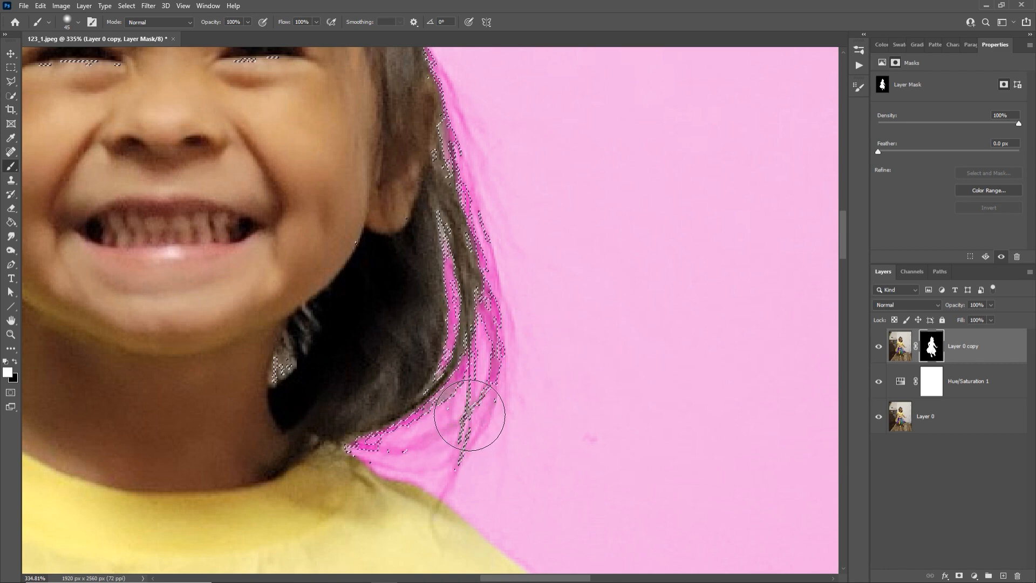
pyautogui.moveTo(491, 354); pyautogui.dragTo(475, 276)
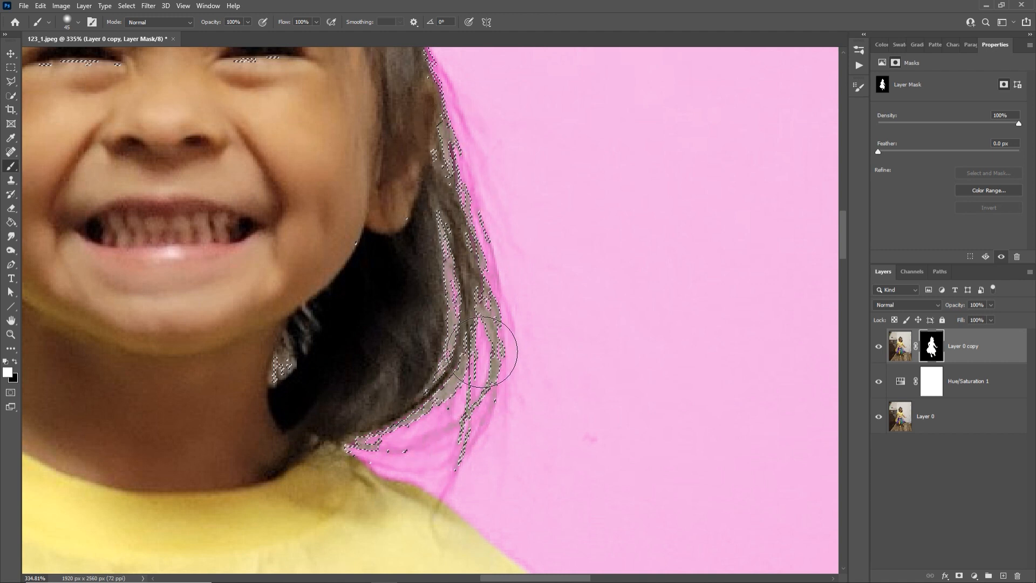
# Step: Keep the strand selection active and paint white on the mask over the loose hair on the doorknob side of the face
pyautogui.hotkey('ctrl', 'd')
pyautogui.moveTo(501, 395); pyautogui.dragTo(471, 412)
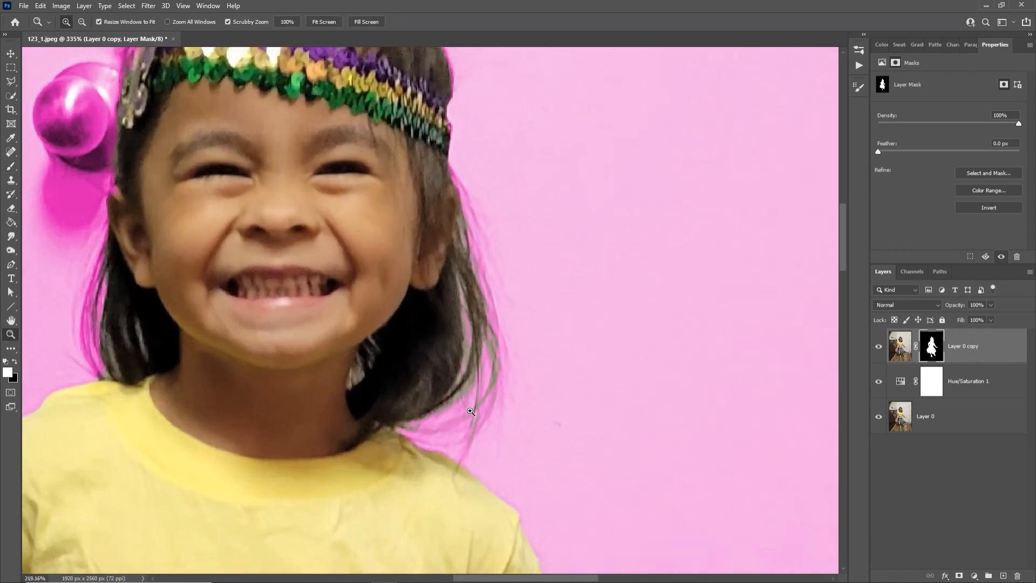
pyautogui.moveTo(513, 373); pyautogui.dragTo(656, 371)
pyautogui.hotkey('ctrl', 'z')
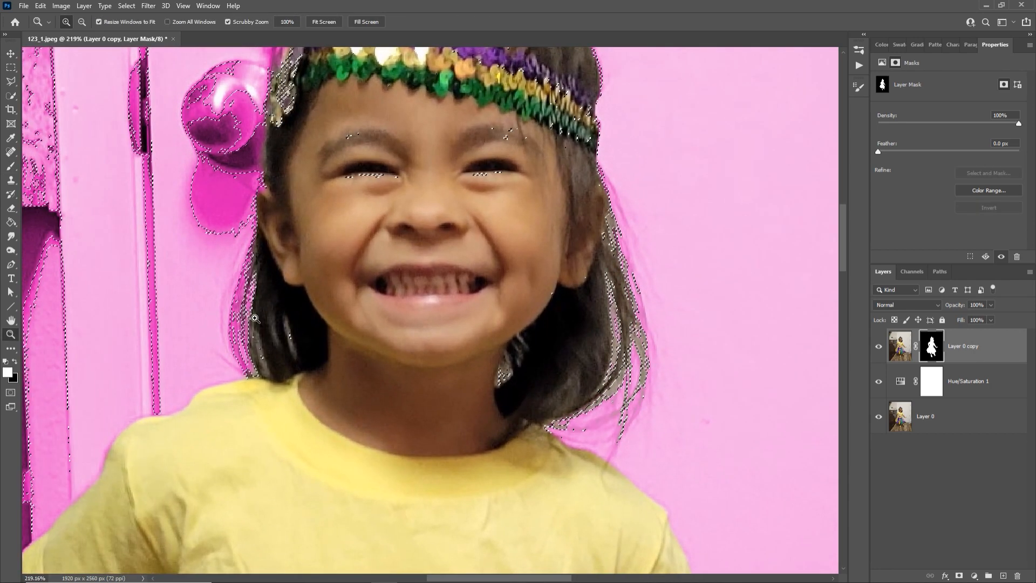
pyautogui.moveTo(259, 322); pyautogui.dragTo(387, 327)
pyautogui.press('b')
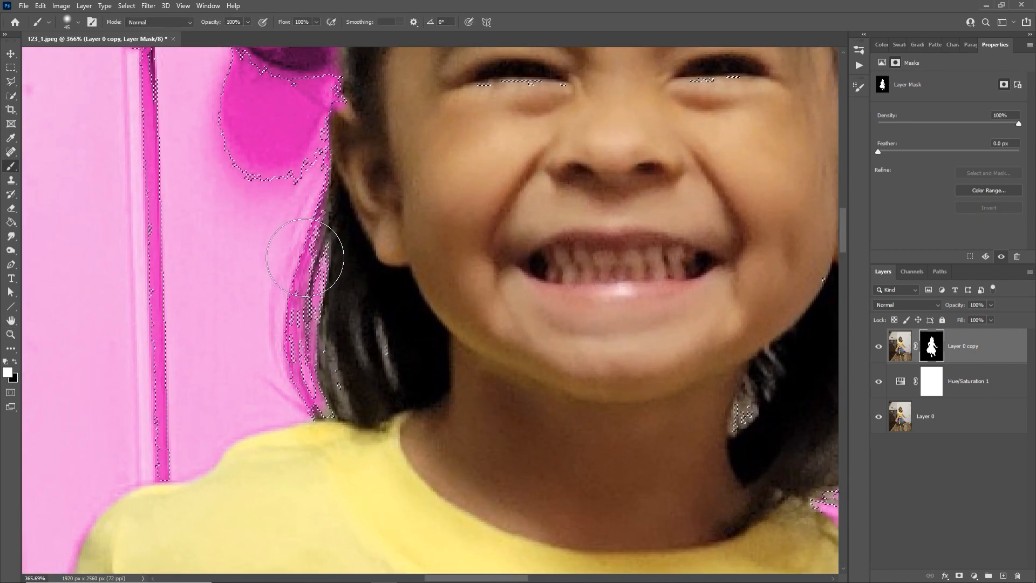
pyautogui.moveTo(316, 234)
pyautogui.mouseDown()
pyautogui.moveTo(299, 358)
pyautogui.moveTo(323, 380)
pyautogui.moveTo(313, 338)
pyautogui.moveTo(327, 337)
pyautogui.moveTo(371, 372)
pyautogui.moveTo(371, 347)
pyautogui.moveTo(314, 296)
pyautogui.moveTo(326, 215)
pyautogui.moveTo(316, 259)
pyautogui.mouseUp()
# Step: Paint white on the mask over the silver ornament at the headband's edge, then clear the selection
pyautogui.scroll(6, 291, 454)
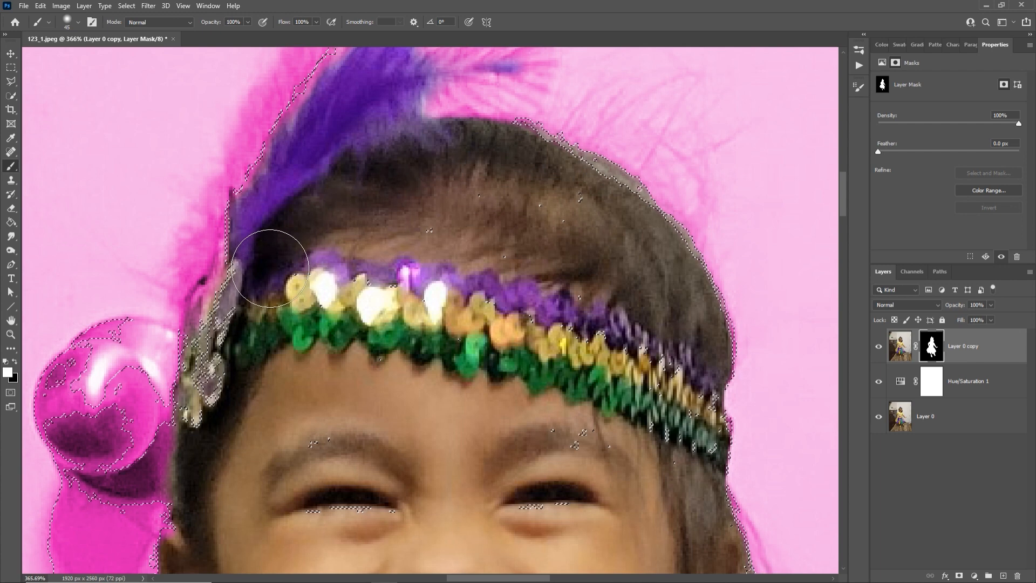
pyautogui.moveTo(252, 309); pyautogui.dragTo(231, 350)
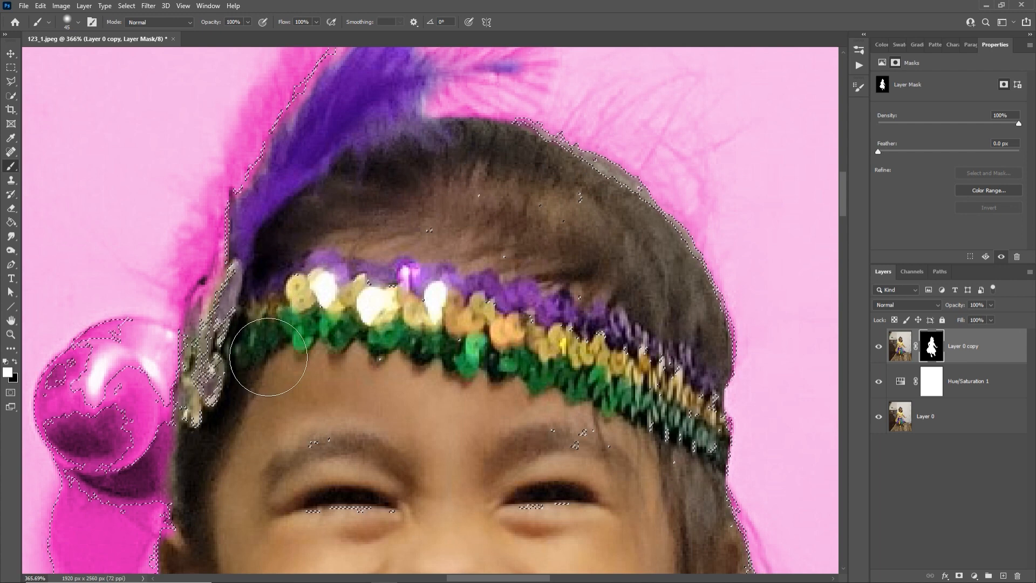
pyautogui.hotkey('ctrl', 'd')
# Step: Examine the masked hair edges on both sides of the face and around the feather and crown
pyautogui.press('z')
pyautogui.moveTo(401, 339); pyautogui.dragTo(366, 347)
pyautogui.moveTo(371, 274); pyautogui.dragTo(339, 92)
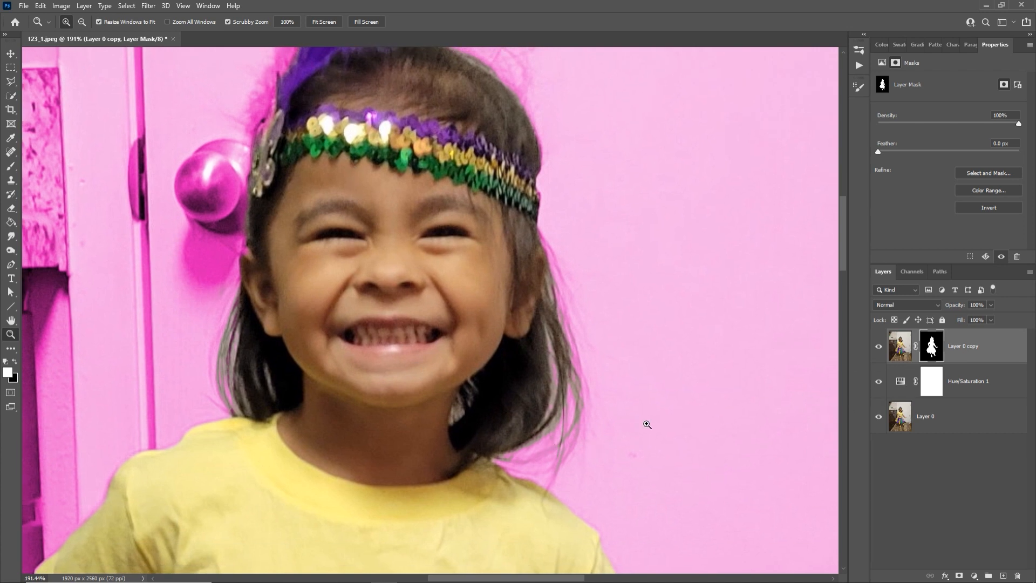
pyautogui.moveTo(564, 426); pyautogui.dragTo(569, 349)
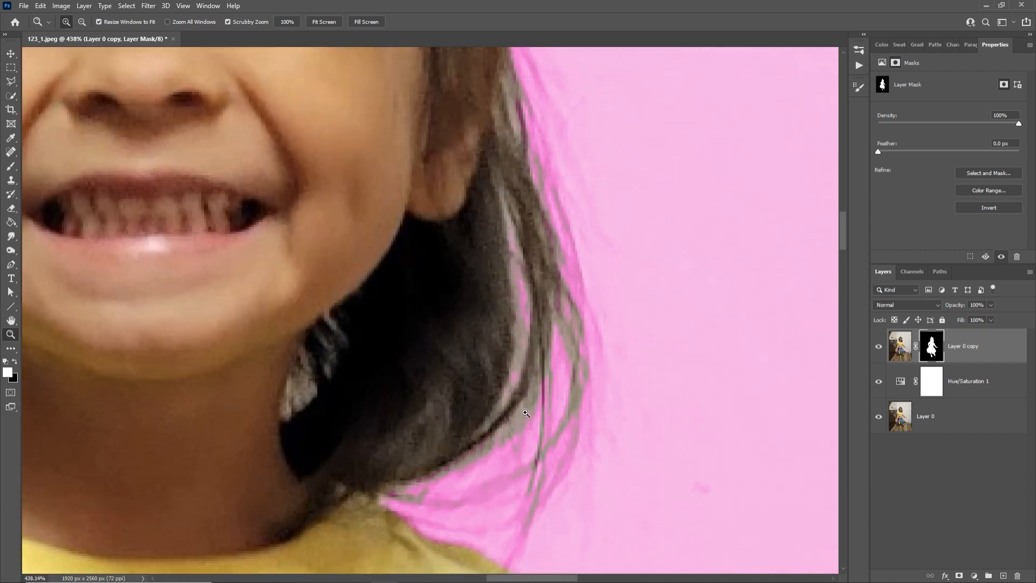
pyautogui.moveTo(550, 365); pyautogui.dragTo(532, 382)
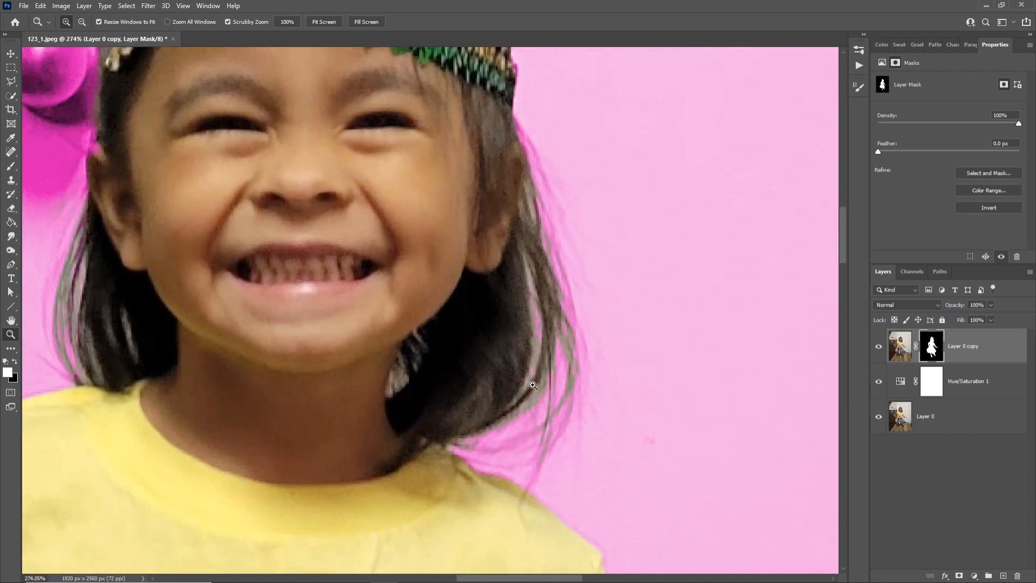
pyautogui.moveTo(599, 430); pyautogui.dragTo(678, 509)
pyautogui.moveTo(581, 388); pyautogui.dragTo(567, 395)
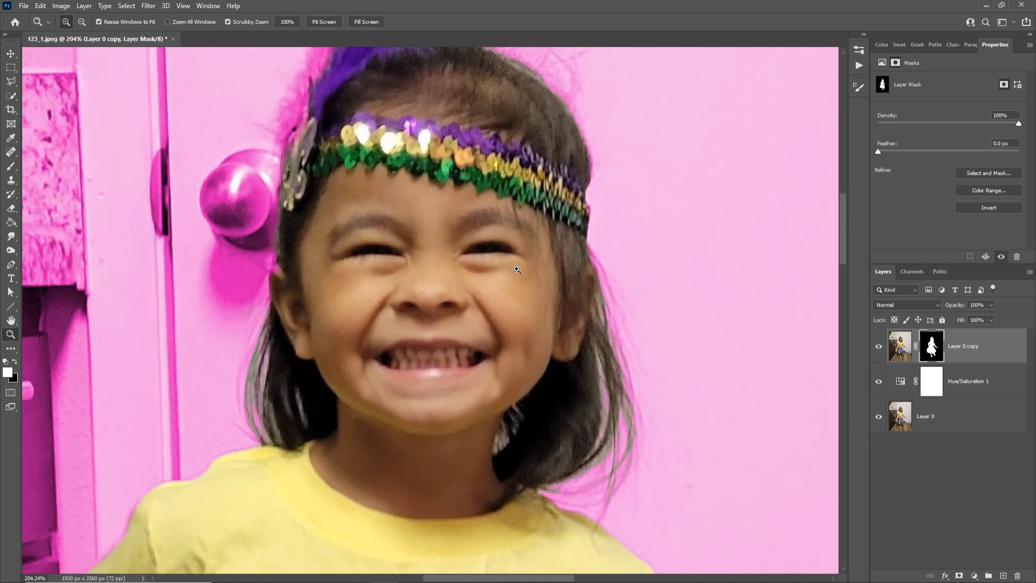
pyautogui.moveTo(490, 278); pyautogui.dragTo(483, 394)
pyautogui.moveTo(374, 225); pyautogui.dragTo(431, 302)
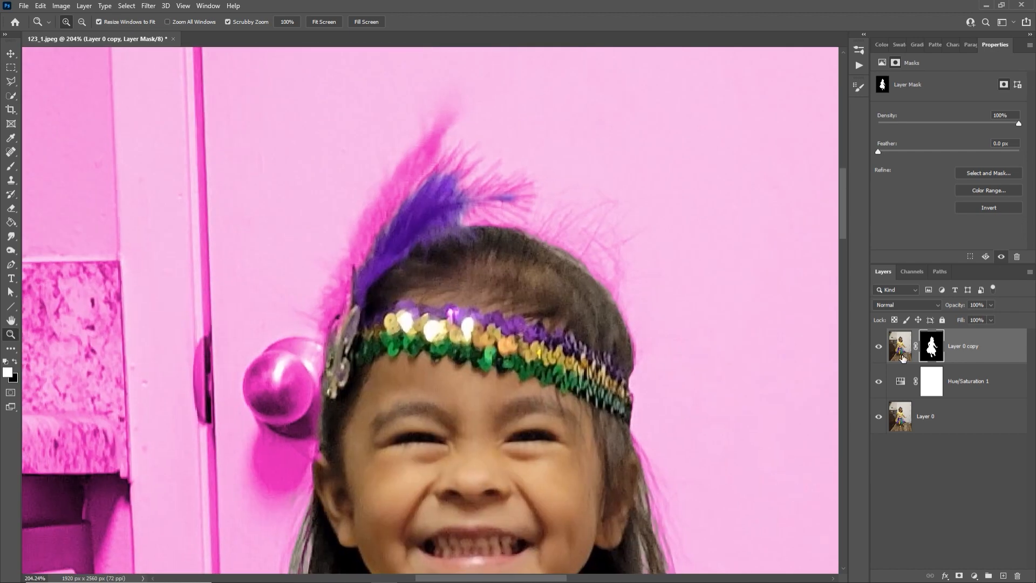
# Step: Hide Hue/Saturation 1 and make the Layer 0 copy image active instead of its mask
pyautogui.click(879, 383)
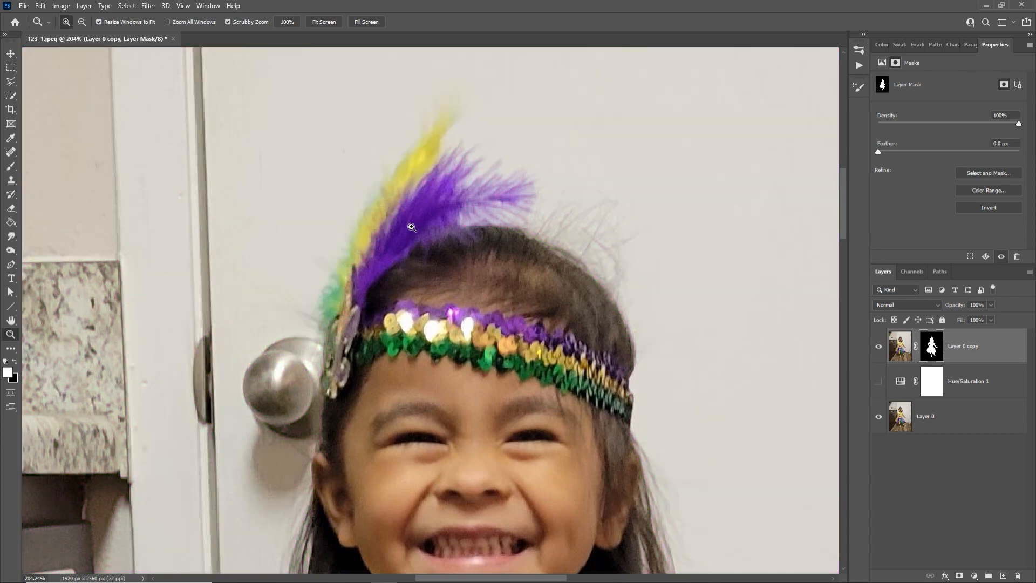
pyautogui.moveTo(415, 215); pyautogui.dragTo(481, 219)
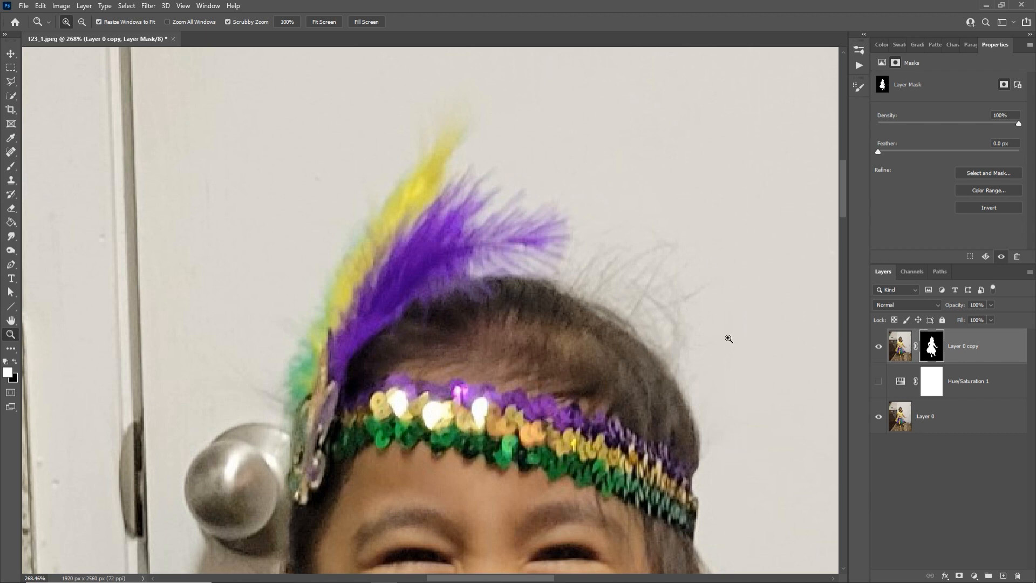
pyautogui.click(899, 348)
# Step: Try a Color Range selection of the purple feather on Layer 0 copy with fuzziness 50, then discard it
pyautogui.click(126, 7)
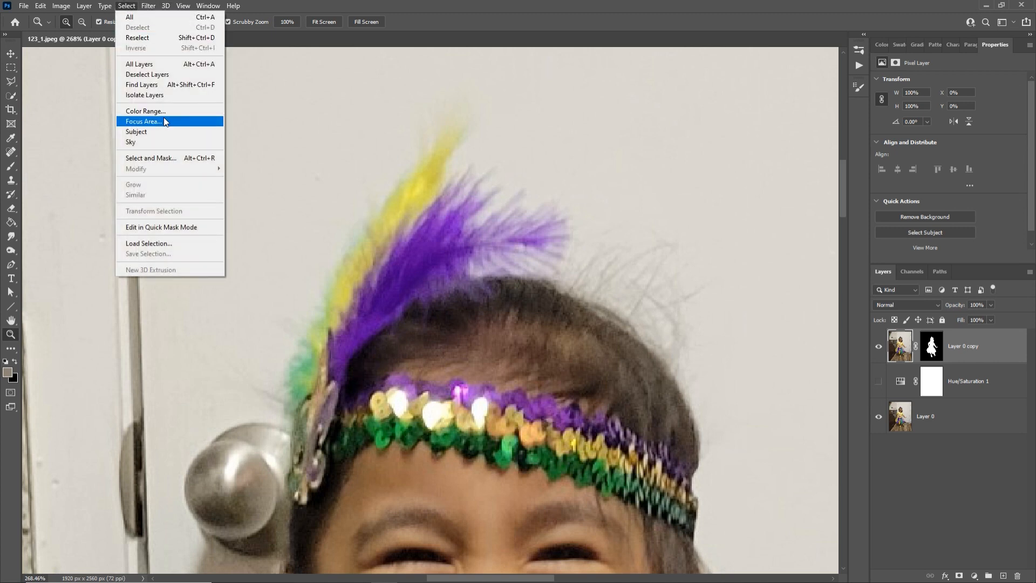
pyautogui.click(164, 112)
pyautogui.click(425, 267)
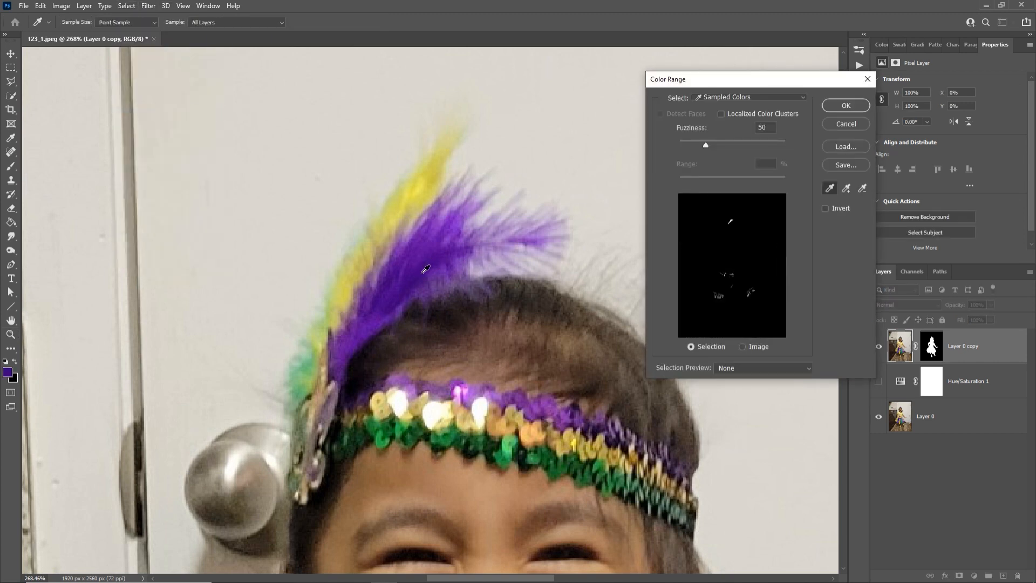
pyautogui.click(455, 239)
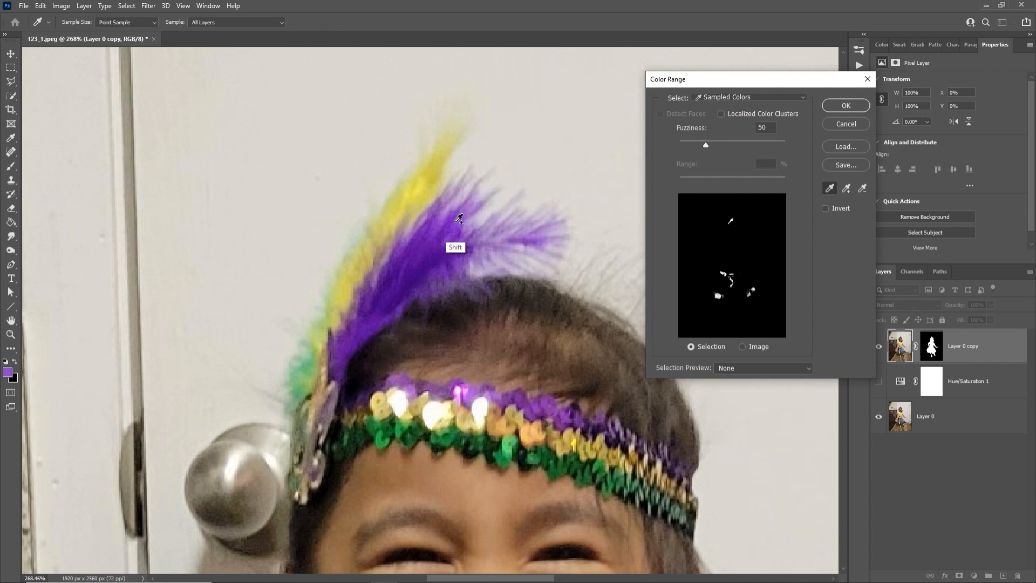
pyautogui.click(845, 106)
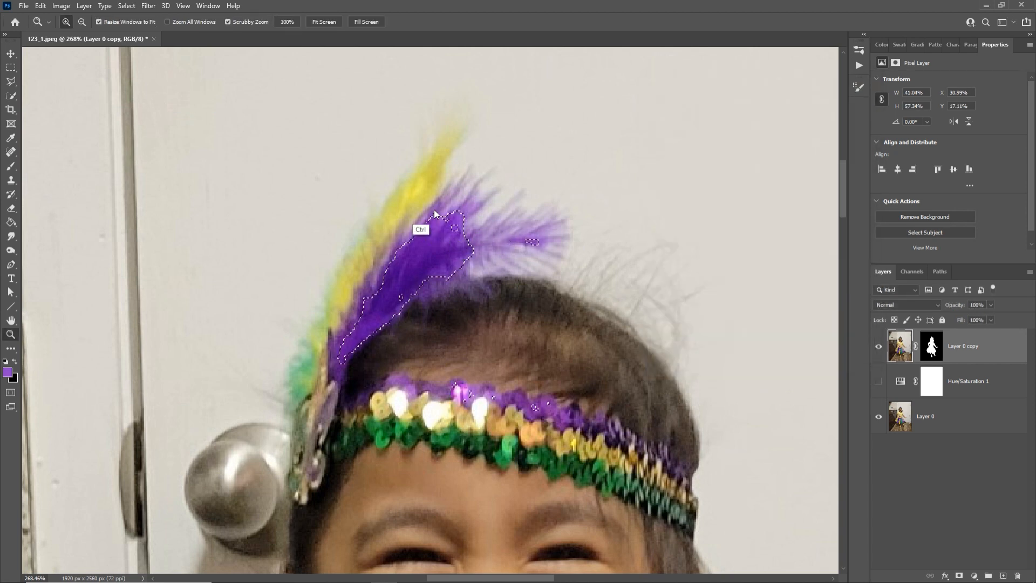
pyautogui.hotkey('ctrl', 's')
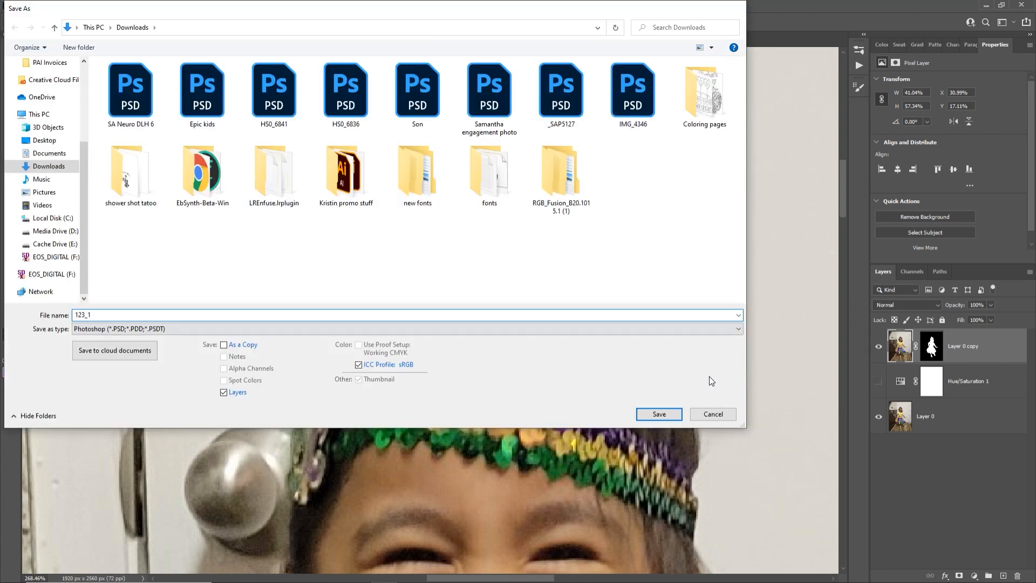
pyautogui.press('Escape')
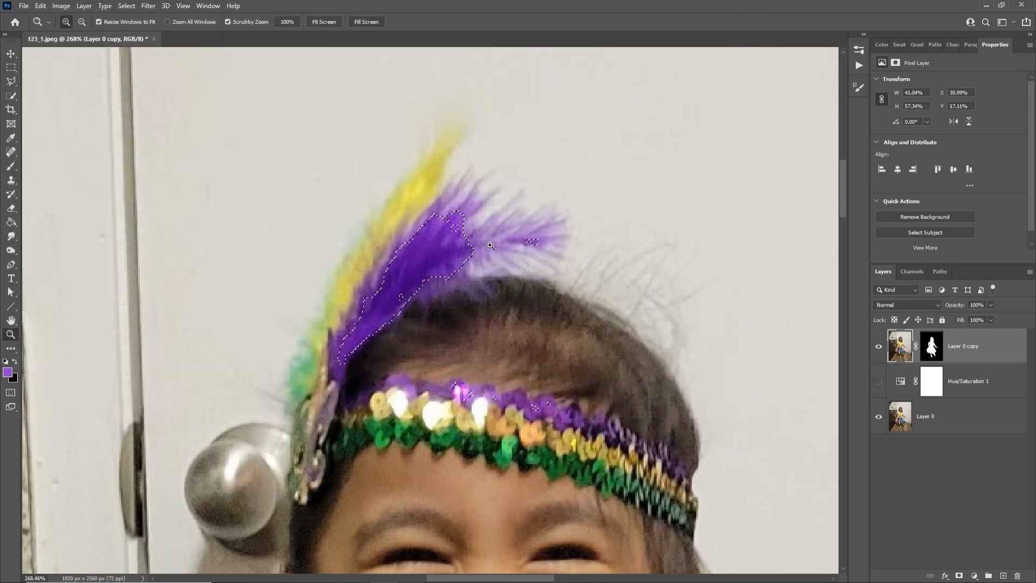
pyautogui.hotkey('ctrl', 'd')
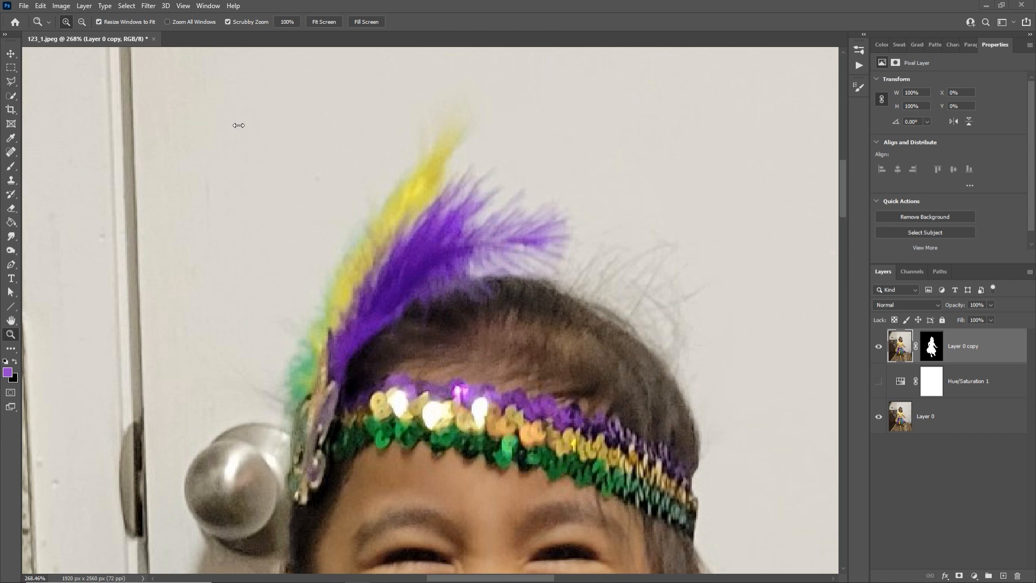
# Step: Try a Color Range selection of the purple feather on Layer 0 copy with fuzziness 82, then clear it
pyautogui.click(129, 6)
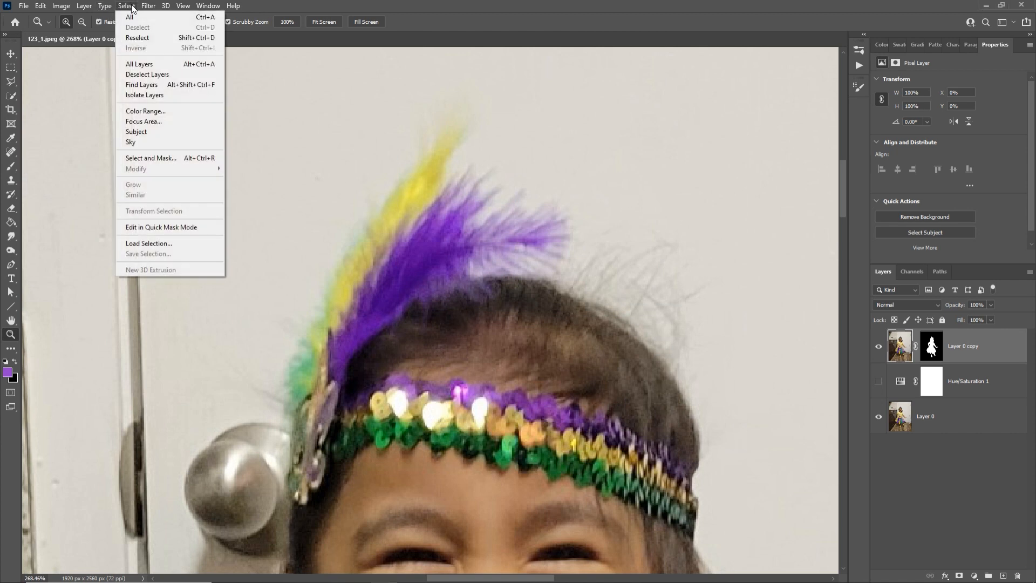
pyautogui.click(171, 113)
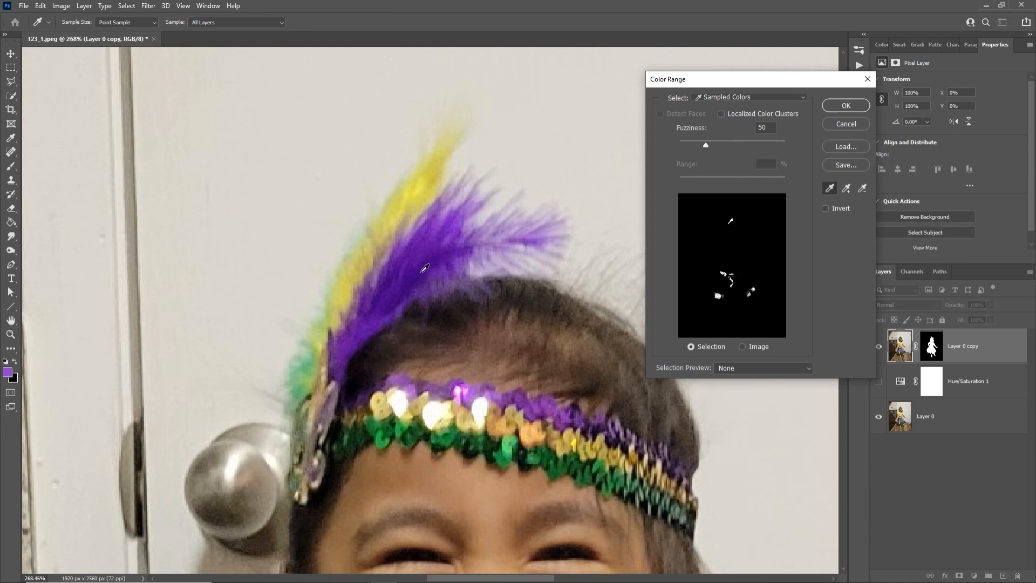
pyautogui.click(424, 270)
pyautogui.click(452, 247)
pyautogui.click(723, 143)
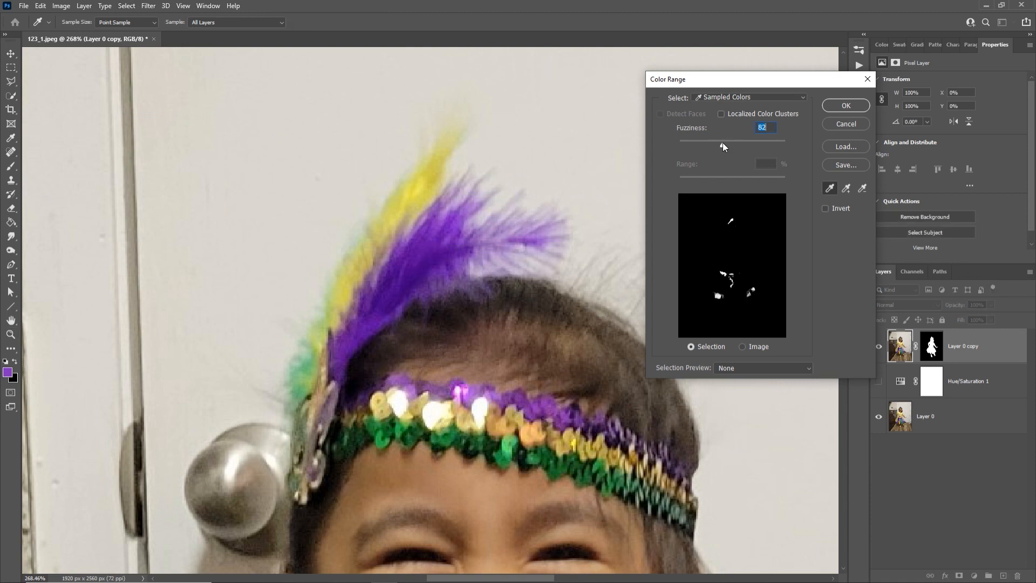
pyautogui.click(855, 104)
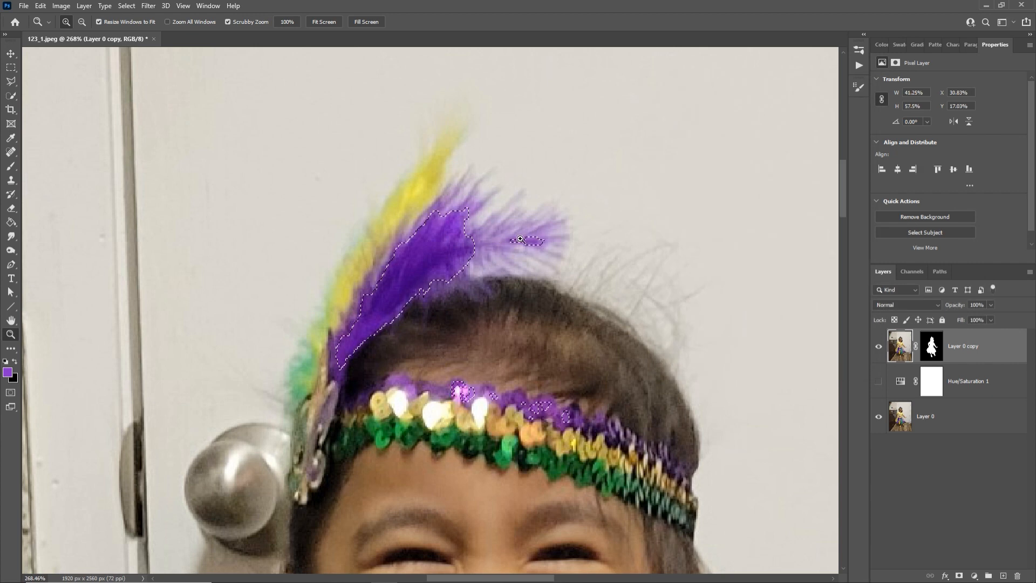
pyautogui.hotkey('ctrl', 'd')
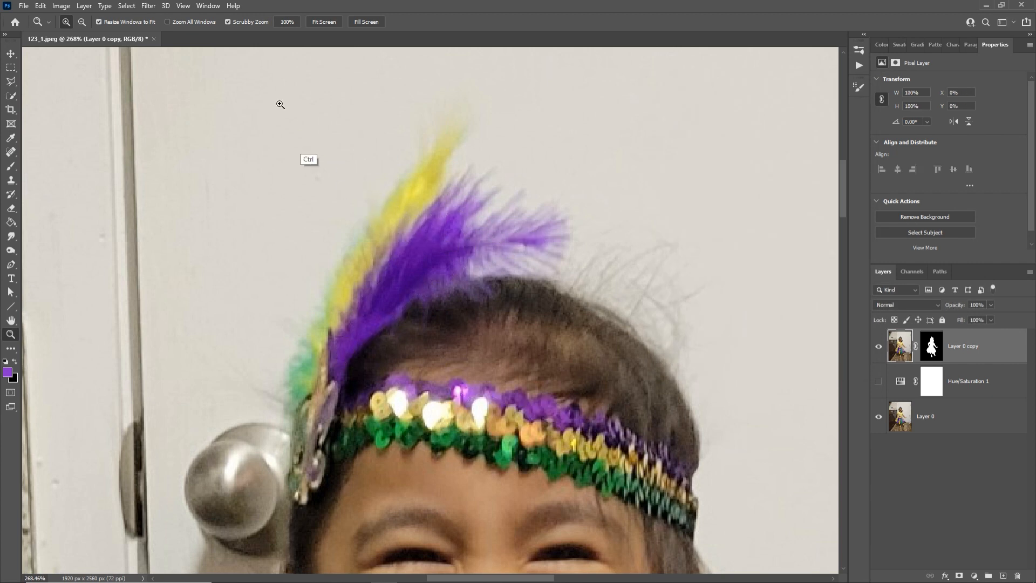
# Step: Try resampling the purple feather on Layer 0 copy in Color Range with fuzziness 118, then clear the selection
pyautogui.click(126, 6)
pyautogui.click(162, 111)
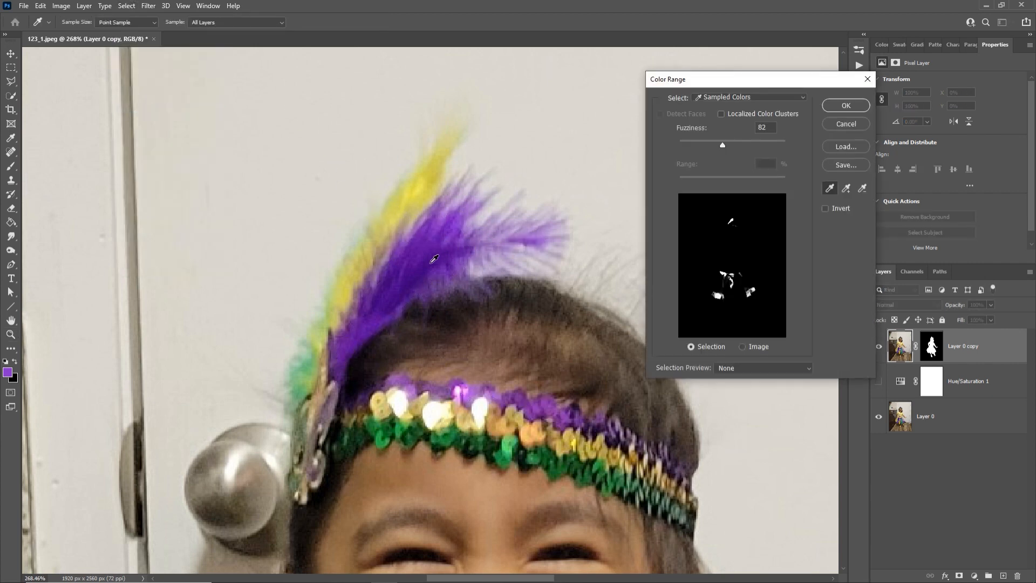
pyautogui.click(430, 258)
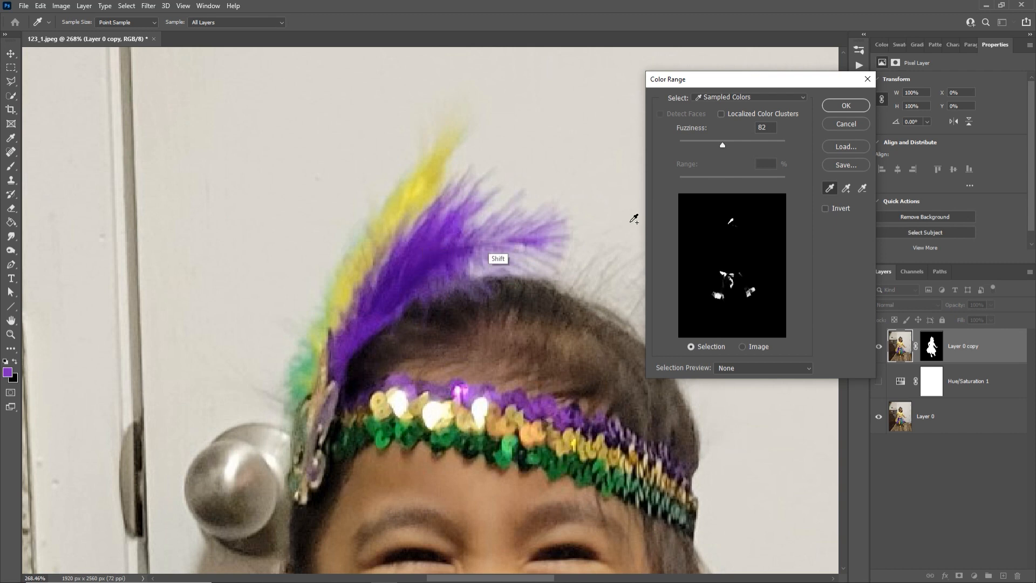
pyautogui.moveTo(723, 144); pyautogui.dragTo(743, 145)
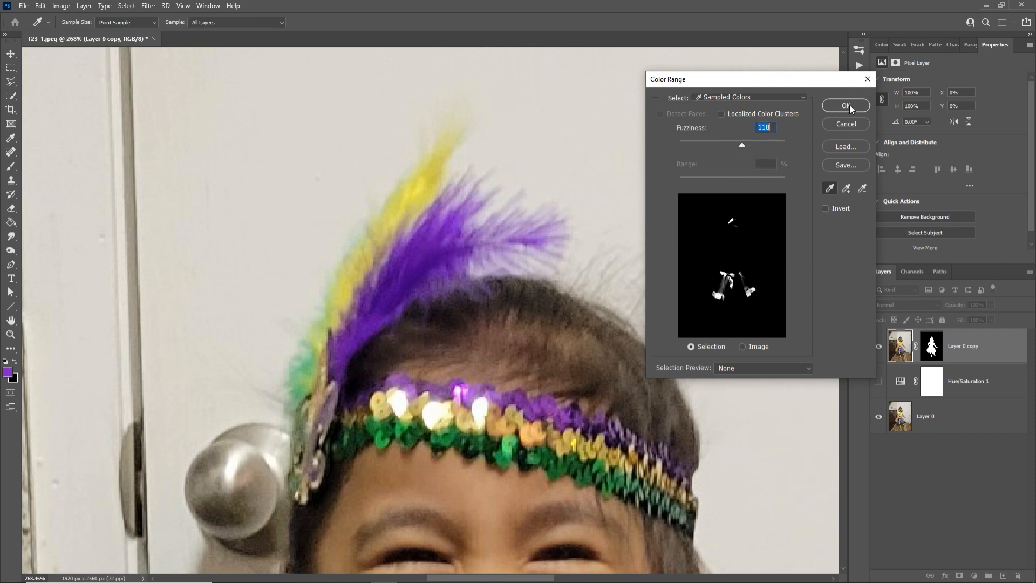
pyautogui.click(850, 104)
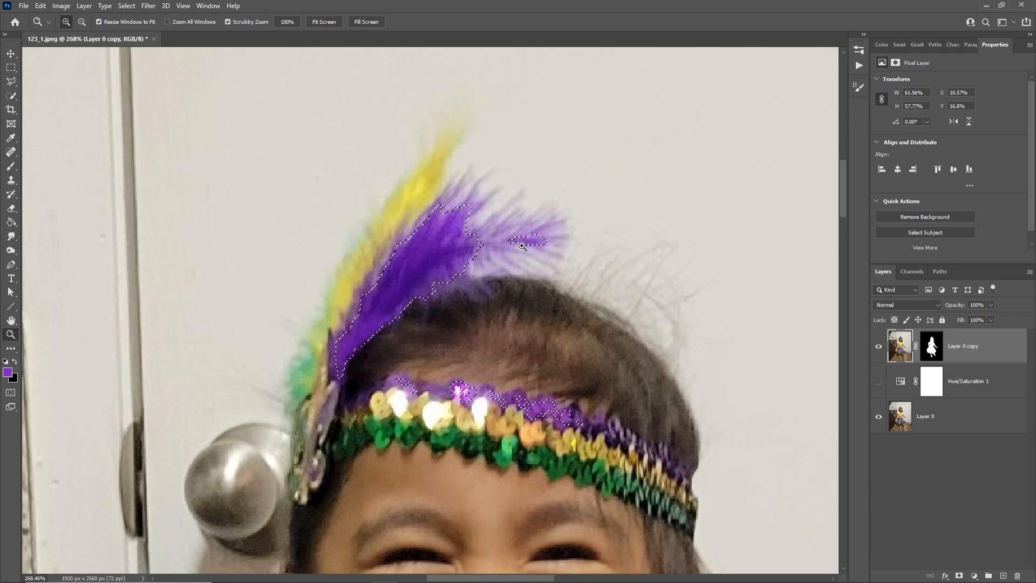
pyautogui.hotkey('ctrl', 'd')
# Step: Select the light wall around the feathers and hair on Layer 0 with Color Range, raising the fuzziness to about 94
pyautogui.click(490, 255)
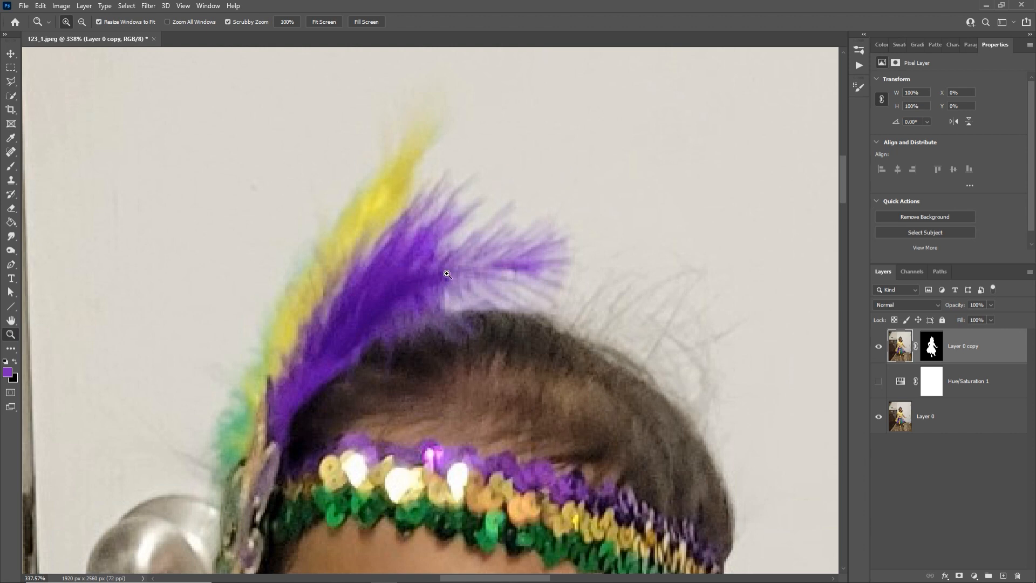
pyautogui.click(128, 7)
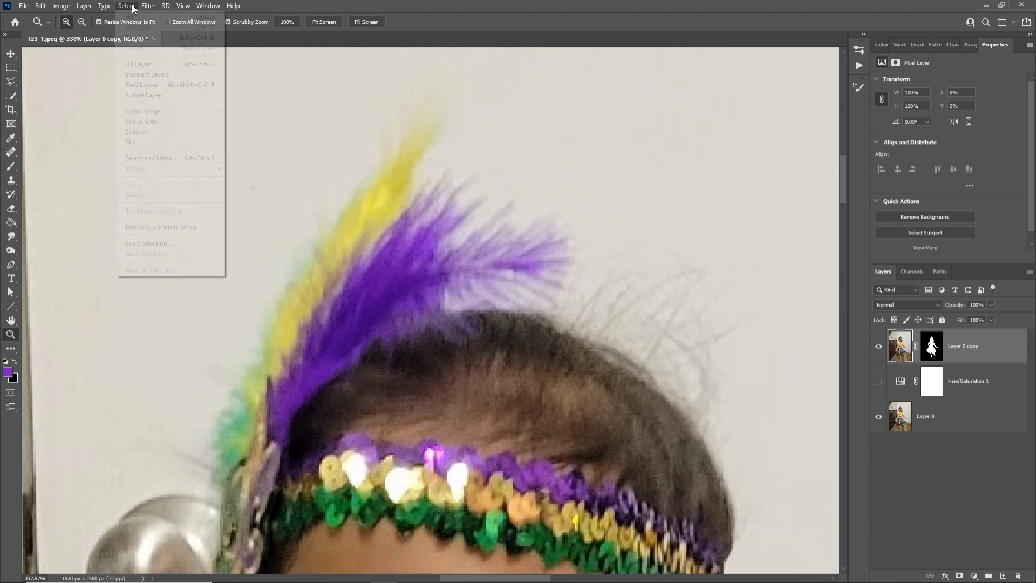
pyautogui.click(151, 111)
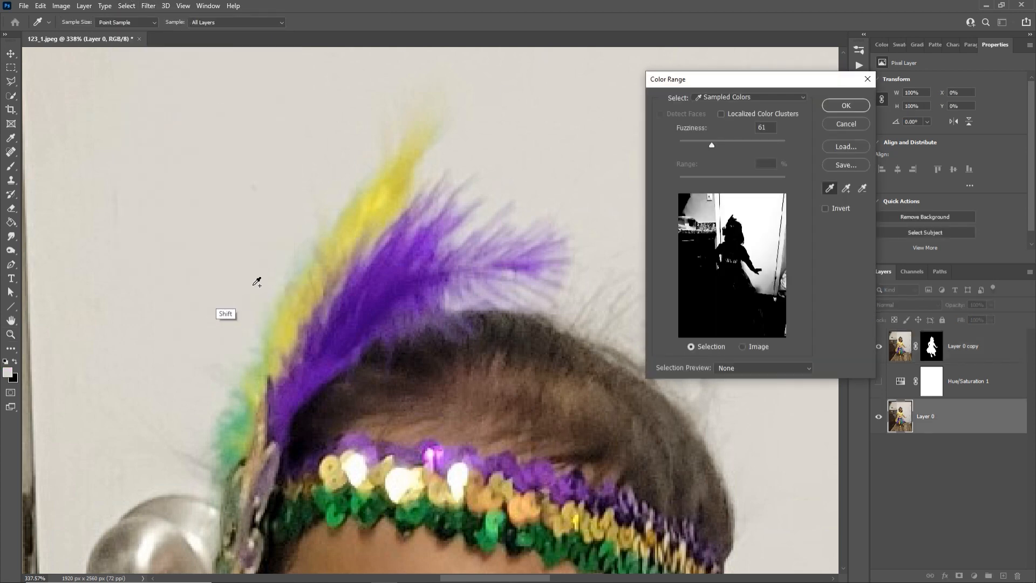
pyautogui.moveTo(705, 146); pyautogui.dragTo(734, 144)
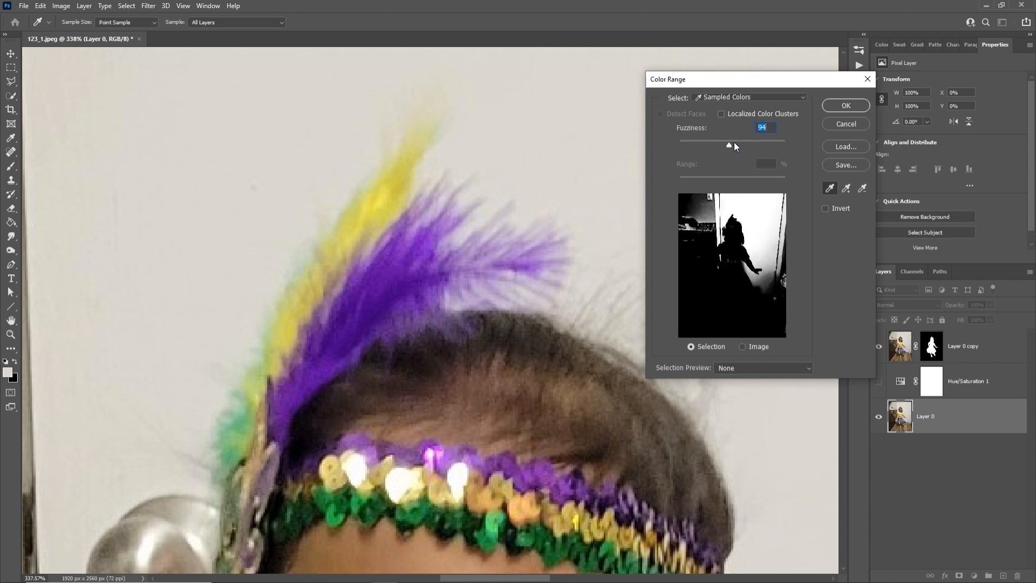
pyautogui.click(845, 105)
pyautogui.press('z')
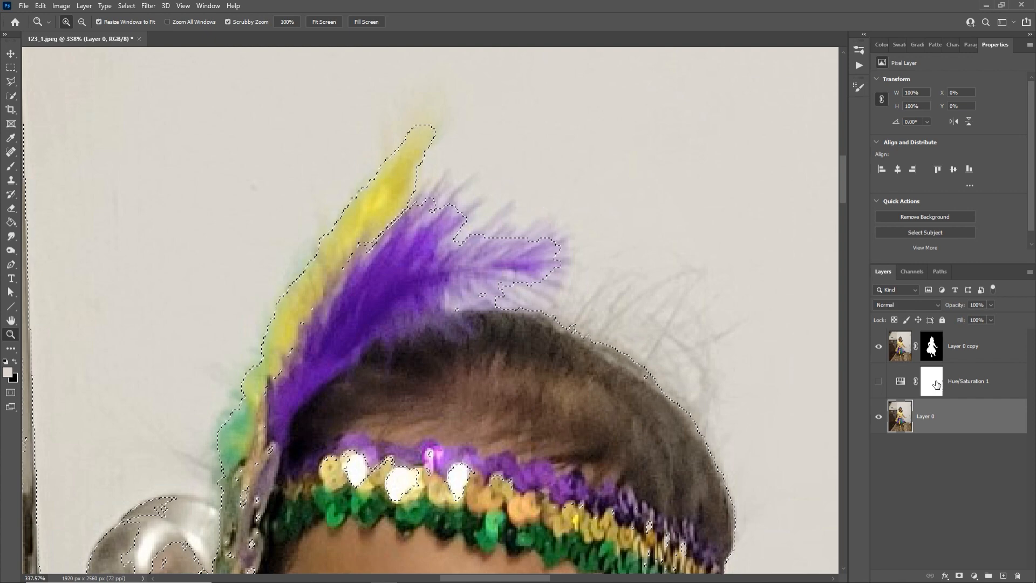
# Step: Show Hue/Saturation 1 and make the Layer 0 copy mask active for painting with the Brush tool
pyautogui.click(931, 346)
pyautogui.click(879, 382)
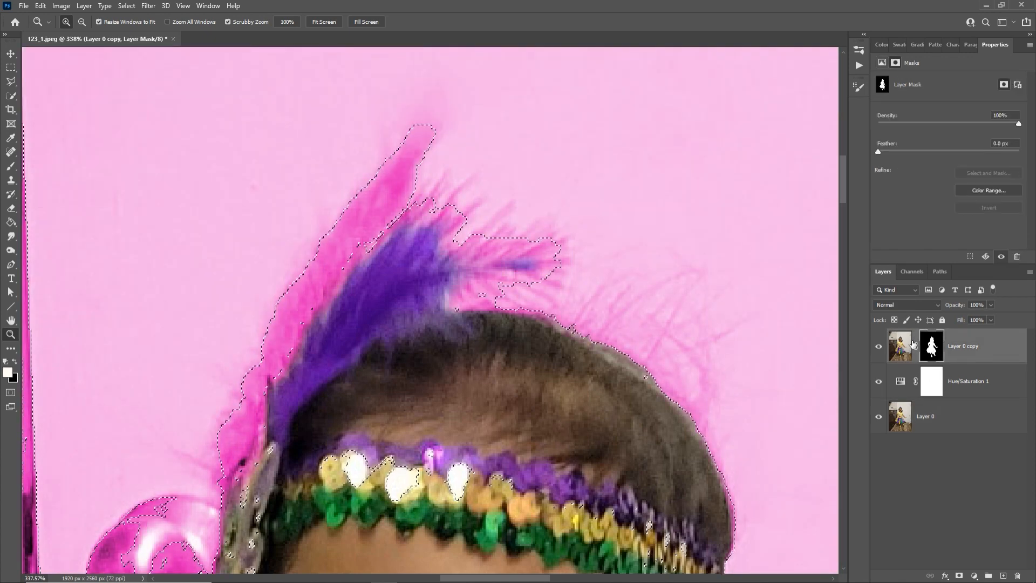
pyautogui.press('b')
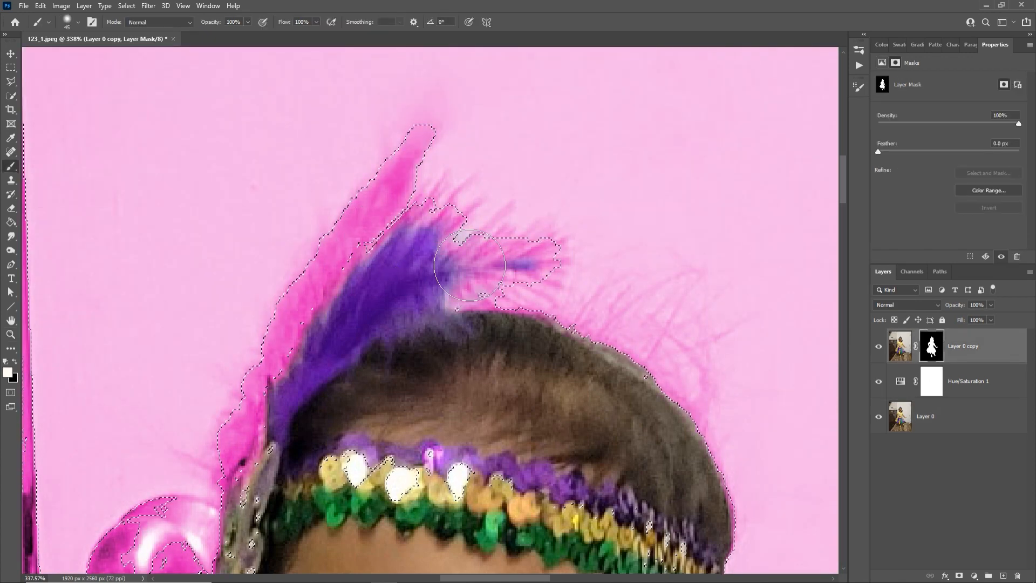
# Step: Try painting white on the mask around the feathers and crown within the wall selection, then undo the strokes
pyautogui.moveTo(469, 270)
pyautogui.mouseDown()
pyautogui.moveTo(498, 260)
pyautogui.moveTo(470, 268)
pyautogui.mouseUp()
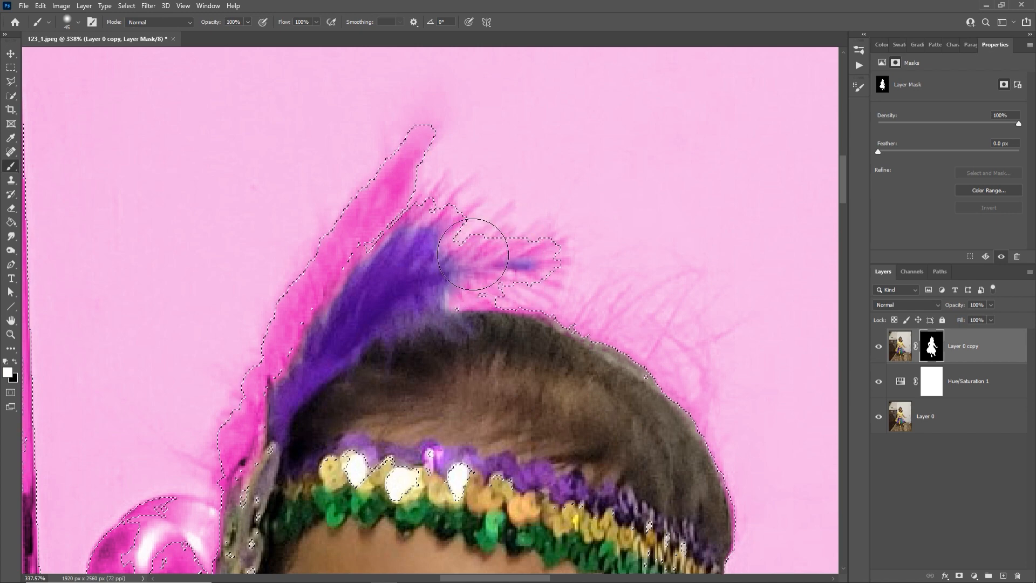
pyautogui.moveTo(474, 232)
pyautogui.mouseDown()
pyautogui.moveTo(509, 279)
pyautogui.moveTo(690, 305)
pyautogui.moveTo(751, 302)
pyautogui.mouseUp()
pyautogui.hotkey('ctrl', 'z')
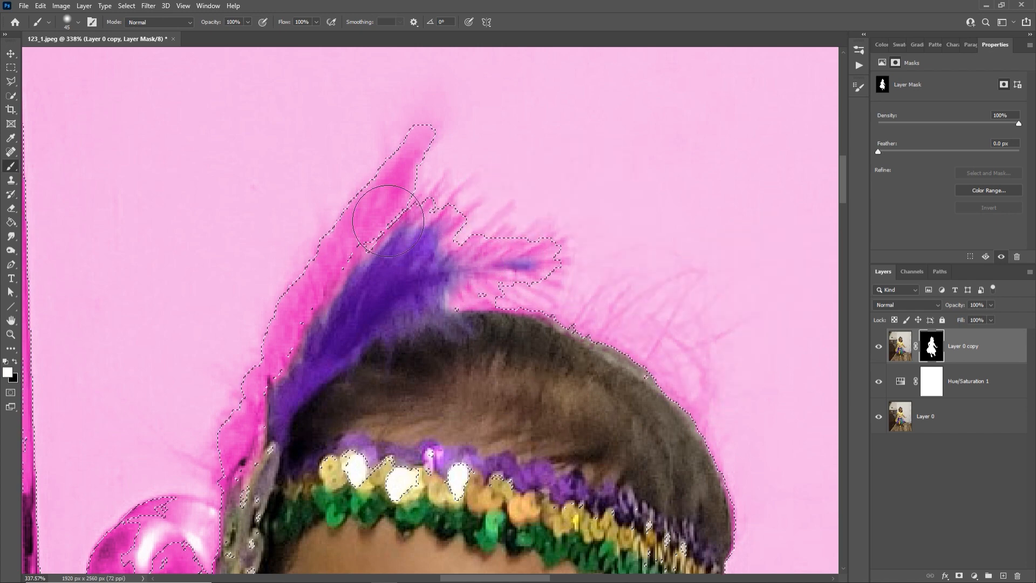
pyautogui.moveTo(454, 195)
pyautogui.mouseDown()
pyautogui.moveTo(189, 266)
pyautogui.moveTo(338, 316)
pyautogui.moveTo(629, 322)
pyautogui.moveTo(340, 312)
pyautogui.mouseUp()
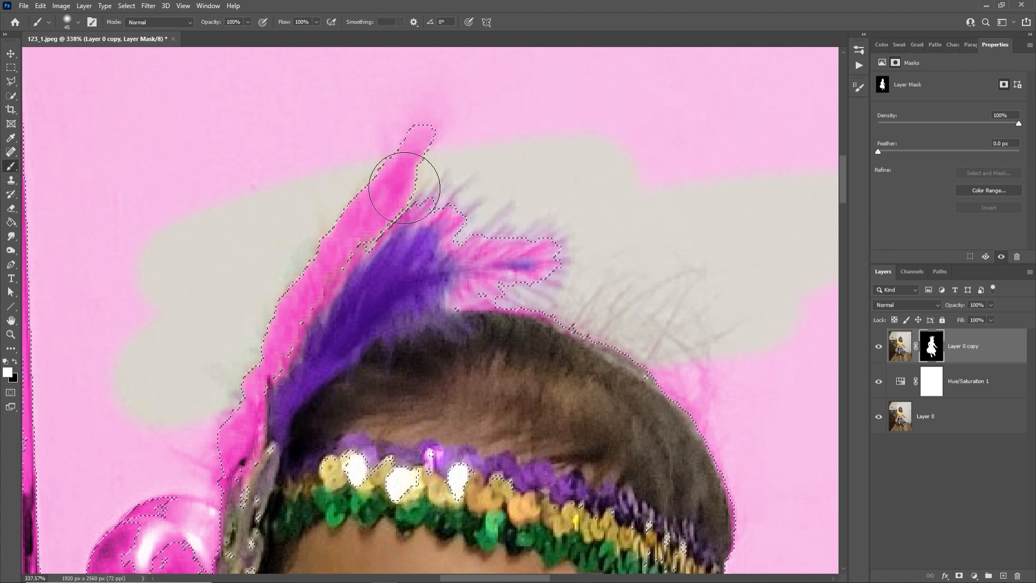
pyautogui.hotkey('ctrl', 'z')
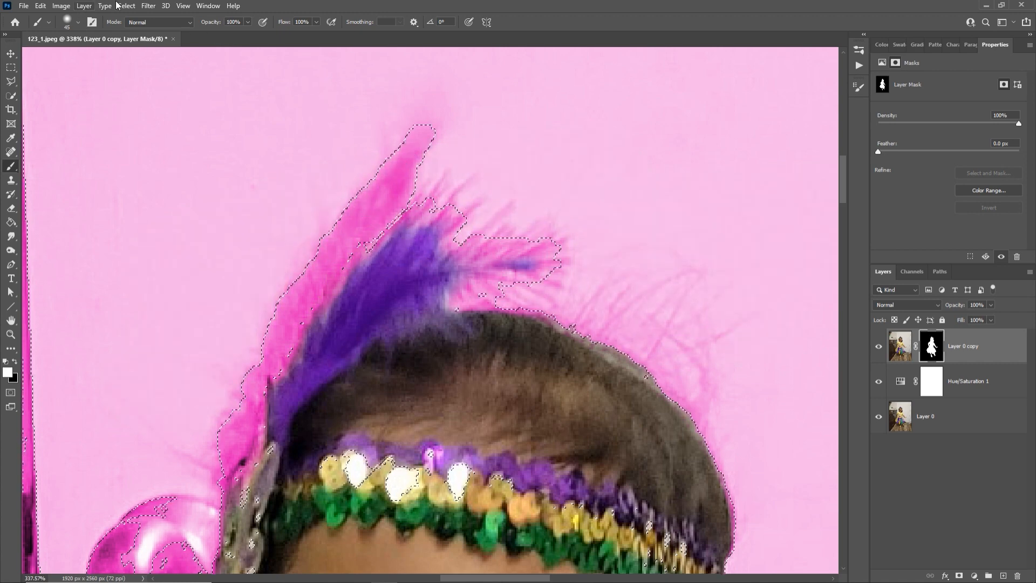
# Step: Invert the selection and paint white on the mask over the outer end of the purple feather
pyautogui.click(126, 6)
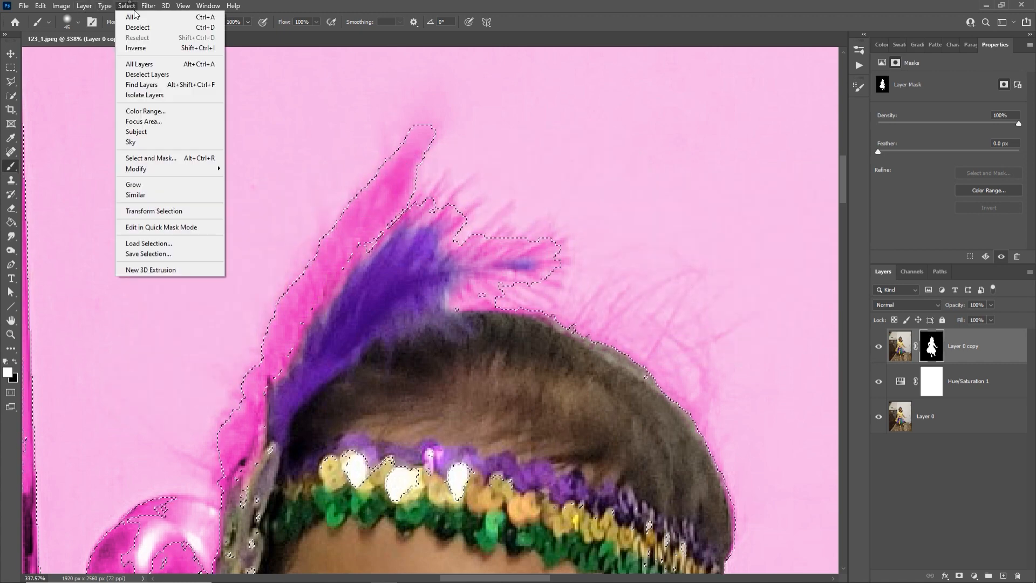
pyautogui.click(202, 52)
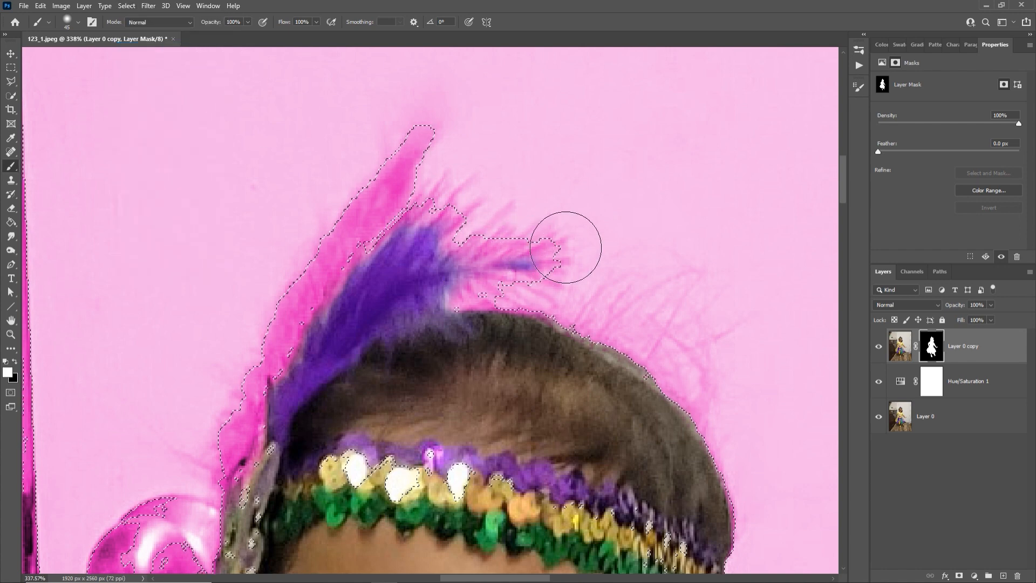
pyautogui.press(']')
pyautogui.press(']')
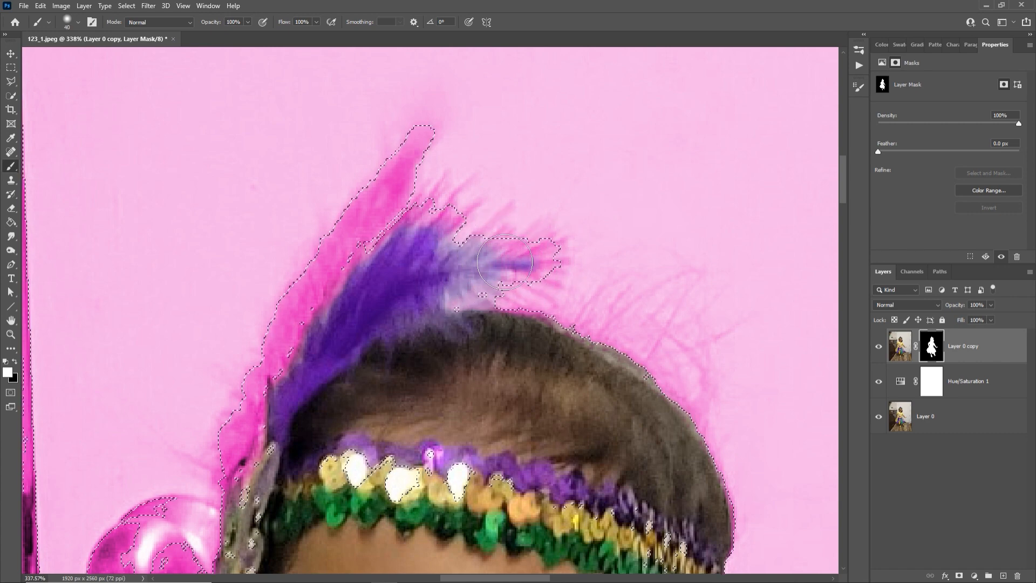
pyautogui.moveTo(502, 267); pyautogui.dragTo(540, 262)
# Step: Paint white on the mask over the rest of the purple, yellow and green feathers, then clear the selection
pyautogui.press('[')
pyautogui.press('[')
pyautogui.press('[')
pyautogui.press('[')
pyautogui.press('[')
pyautogui.moveTo(446, 240)
pyautogui.mouseDown()
pyautogui.moveTo(380, 266)
pyautogui.moveTo(423, 148)
pyautogui.moveTo(296, 327)
pyautogui.moveTo(246, 428)
pyautogui.moveTo(248, 471)
pyautogui.moveTo(254, 419)
pyautogui.moveTo(359, 246)
pyautogui.moveTo(267, 422)
pyautogui.moveTo(263, 466)
pyautogui.moveTo(315, 320)
pyautogui.moveTo(402, 221)
pyautogui.moveTo(345, 272)
pyautogui.moveTo(436, 236)
pyautogui.moveTo(431, 275)
pyautogui.moveTo(499, 292)
pyautogui.mouseUp()
pyautogui.hotkey('ctrl', 'd')
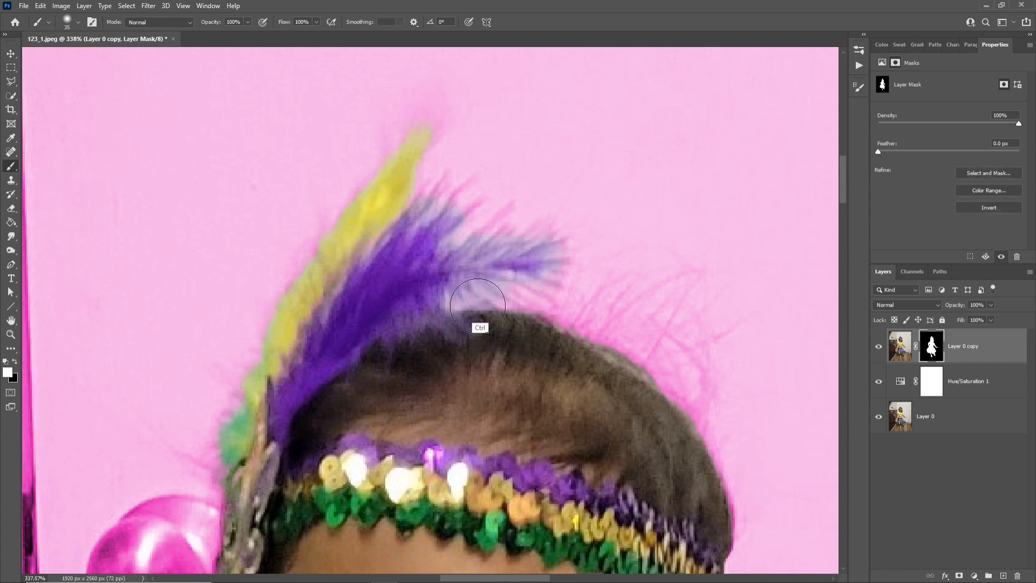
# Step: Reduce the brush to a few pixels and paint white on the mask along a fine barb above the purple feather
pyautogui.press('z')
pyautogui.moveTo(505, 257); pyautogui.dragTo(467, 315)
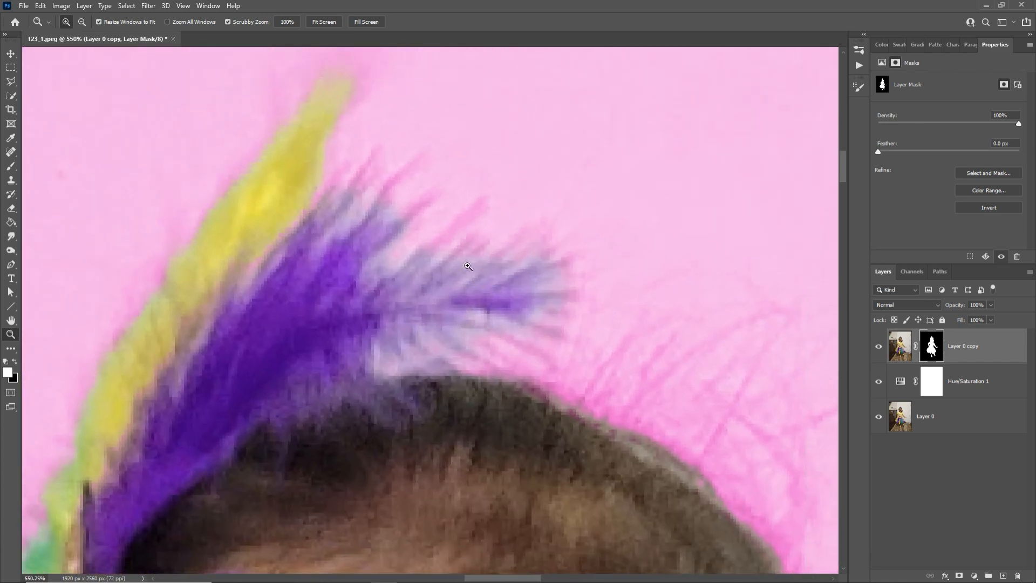
pyautogui.press('b')
pyautogui.press('[')
pyautogui.press('[')
pyautogui.press('[')
pyautogui.press('[')
pyautogui.press('[')
pyautogui.press('[')
pyautogui.rightClick(434, 258)
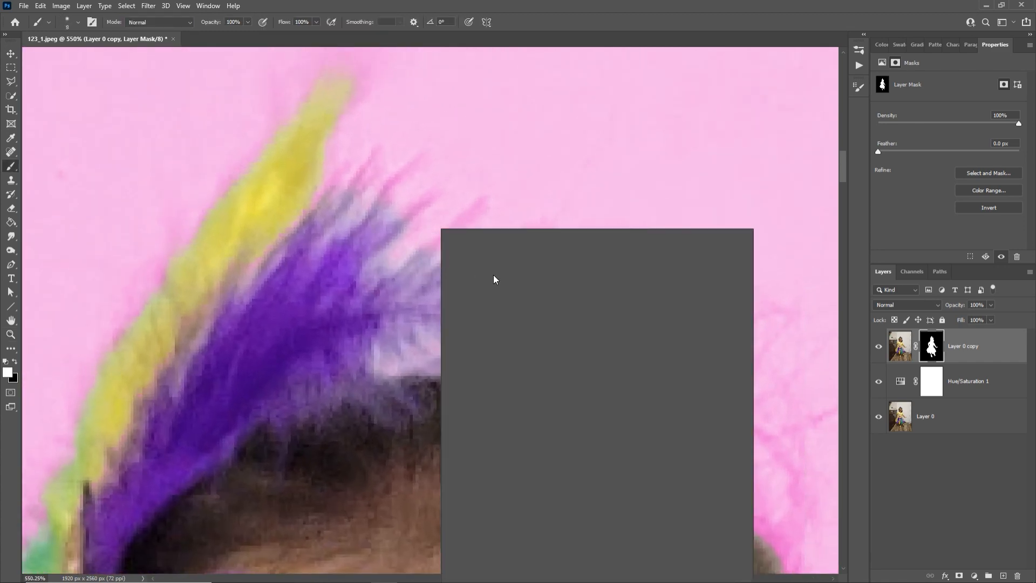
pyautogui.click(507, 281)
pyautogui.press('Return')
pyautogui.press('[')
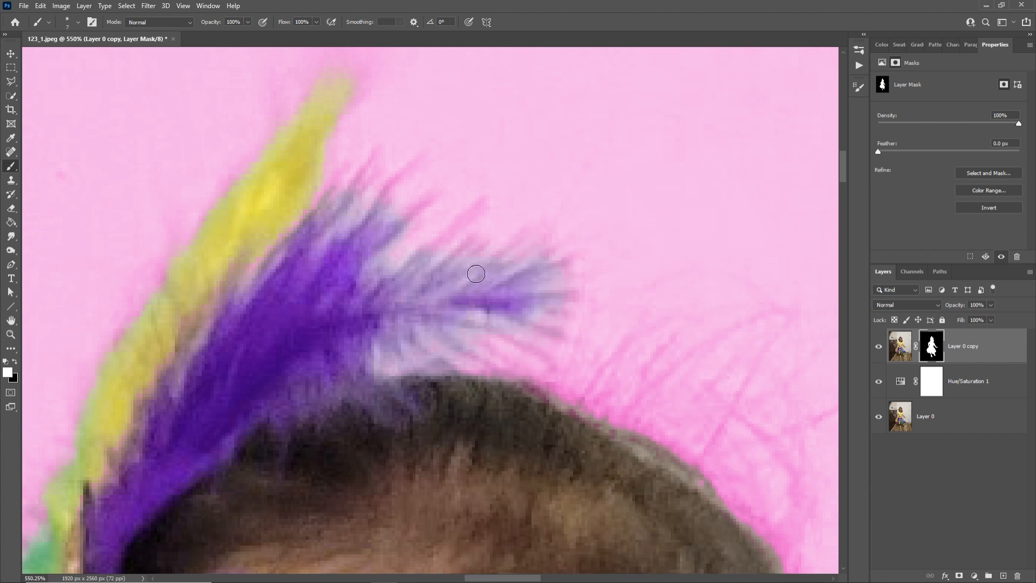
pyautogui.press('[')
pyautogui.press('[')
pyautogui.moveTo(481, 202); pyautogui.dragTo(456, 265)
# Step: Paint white on the mask along the remaining fine barbs around the purple feather's upper edge and tip
pyautogui.rightClick(445, 250)
pyautogui.click(400, 282)
pyautogui.press(']')
pyautogui.press(']')
pyautogui.press(']')
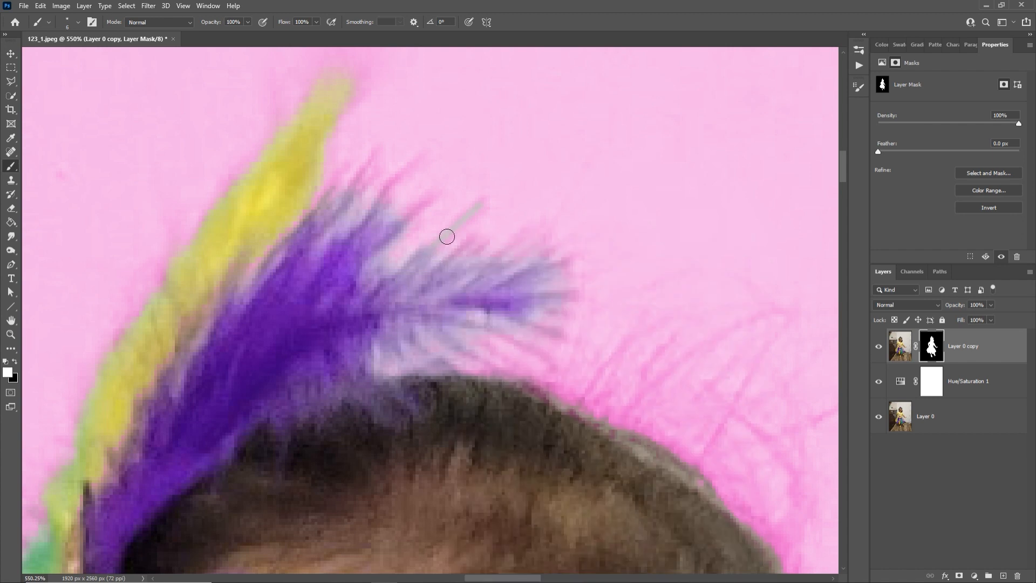
pyautogui.moveTo(444, 265)
pyautogui.mouseDown()
pyautogui.moveTo(473, 238)
pyautogui.moveTo(469, 263)
pyautogui.moveTo(526, 234)
pyautogui.mouseUp()
pyautogui.moveTo(501, 281); pyautogui.dragTo(546, 241)
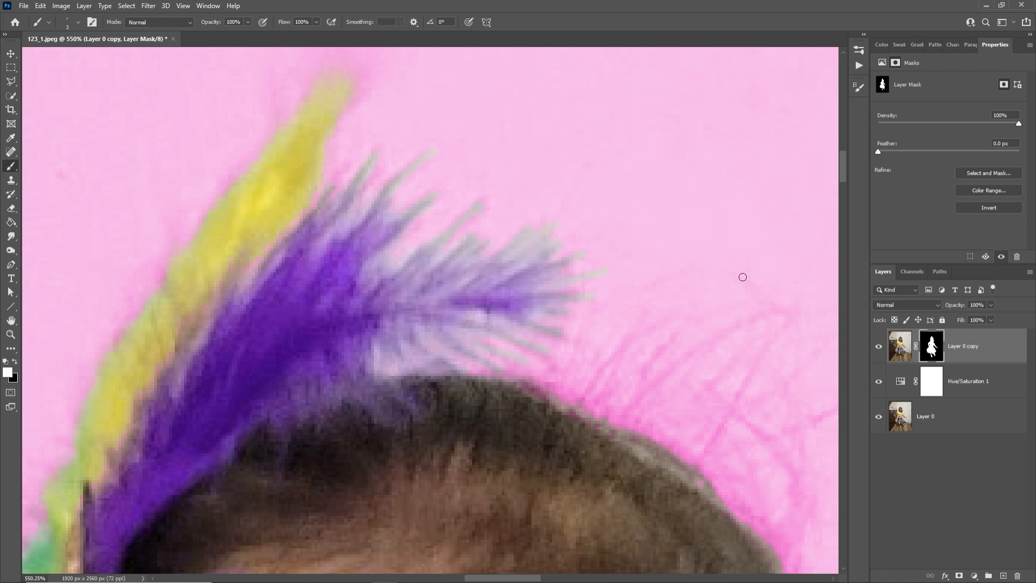
# Step: Make the Layer 0 copy image active and sample a light purple from the feather as the foreground colour
pyautogui.click(900, 393)
pyautogui.click(907, 353)
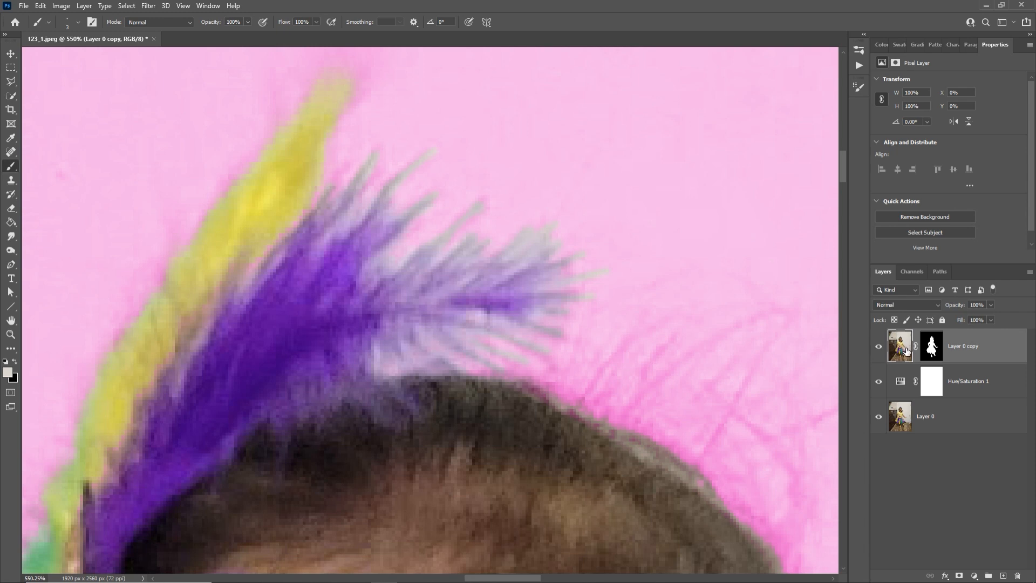
pyautogui.rightClick(452, 248)
pyautogui.press('Escape')
pyautogui.click(882, 45)
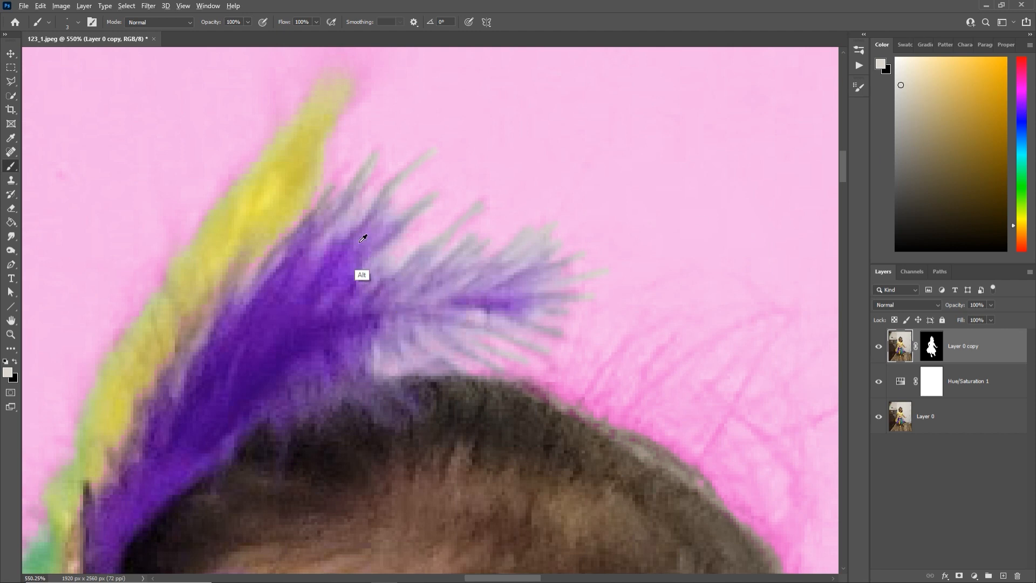
pyautogui.keyDown('alt'); pyautogui.click(372, 227); pyautogui.keyUp('alt')
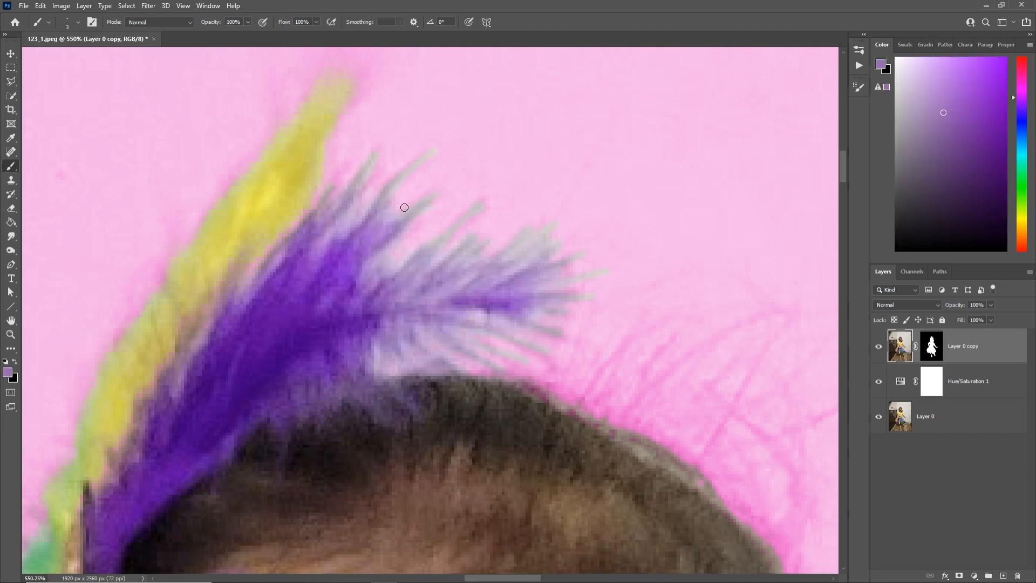
# Step: Try painting the sampled purple over the feather's pale barbs with a 10 px brush in Normal mode, then undo the strokes
pyautogui.press(']')
pyautogui.press(']')
pyautogui.press(']')
pyautogui.press(']')
pyautogui.press(']')
pyautogui.press(']')
pyautogui.moveTo(378, 208); pyautogui.dragTo(436, 162)
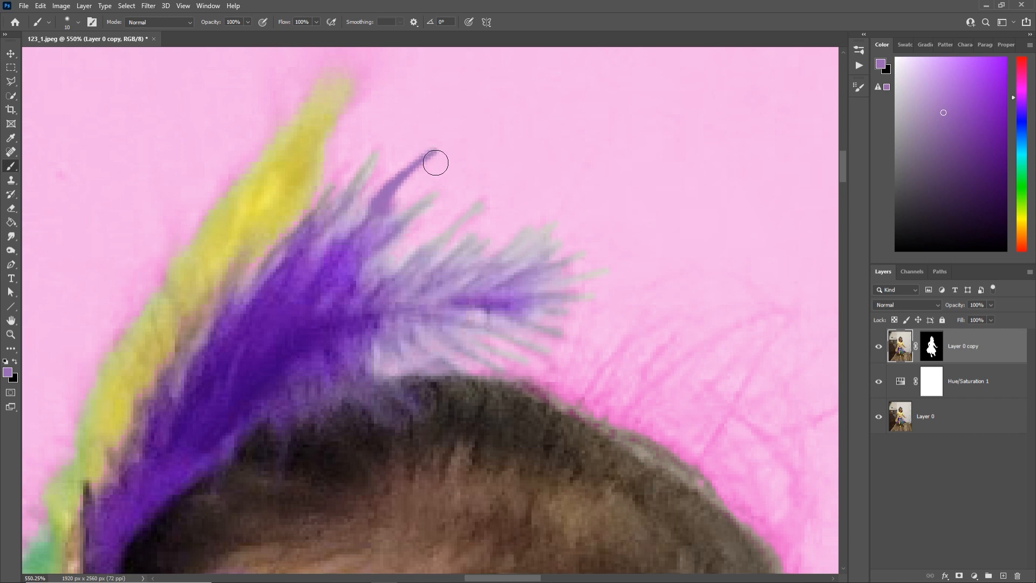
pyautogui.moveTo(351, 226)
pyautogui.mouseDown()
pyautogui.moveTo(466, 239)
pyautogui.moveTo(553, 228)
pyautogui.moveTo(584, 258)
pyautogui.moveTo(647, 281)
pyautogui.moveTo(596, 307)
pyautogui.mouseUp()
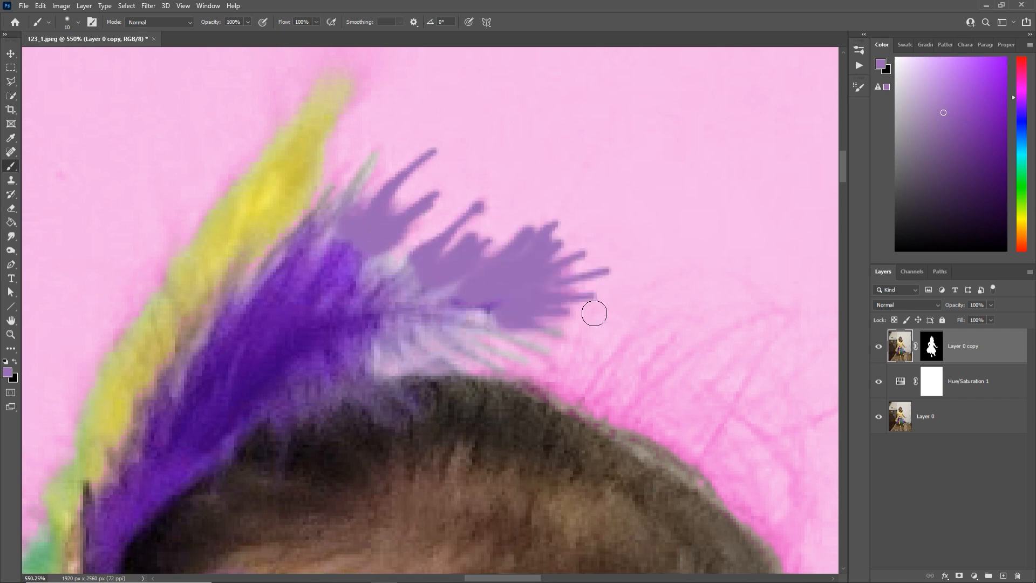
pyautogui.hotkey('ctrl', 'z')
pyautogui.hotkey('ctrl', 'z')
pyautogui.hotkey('ctrl', 'z')
pyautogui.hotkey('ctrl', 'z')
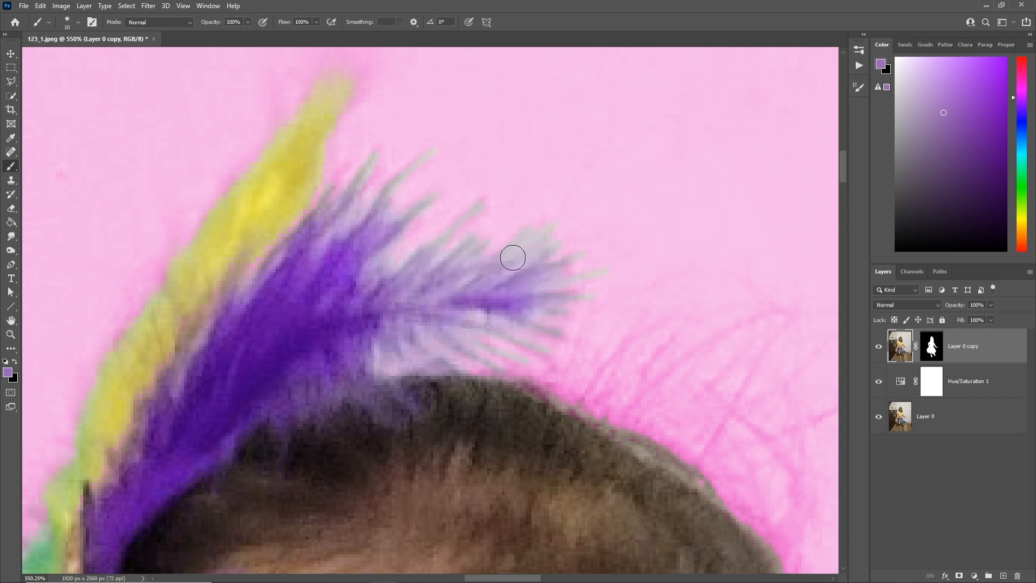
# Step: Set the brush opacity to 30% and paint light purple over the greenish tips of the purple feather's outer barbs
pyautogui.press('3')
pyautogui.click(280, 10)
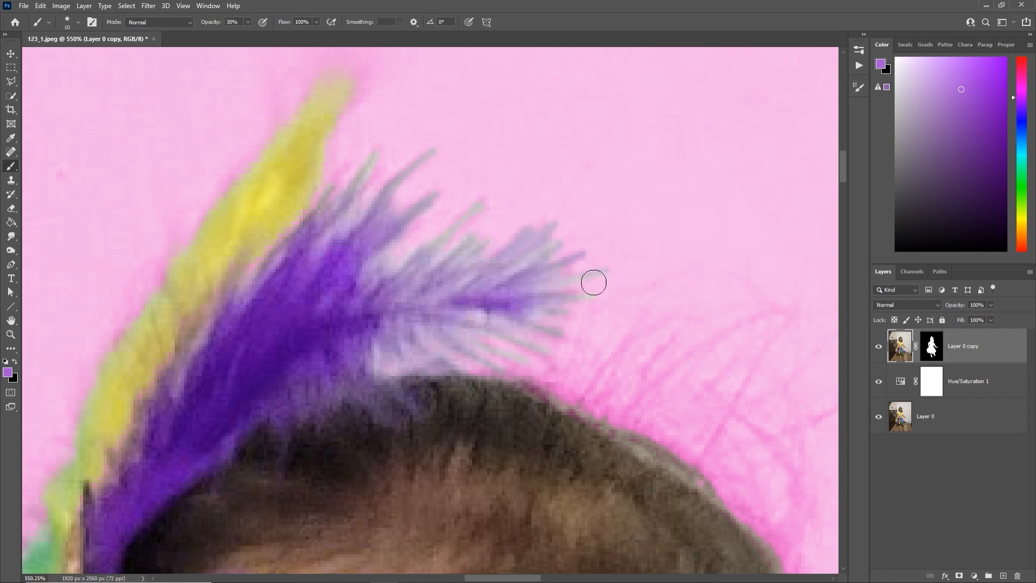
pyautogui.moveTo(599, 276); pyautogui.dragTo(567, 291)
pyautogui.moveTo(486, 246)
pyautogui.mouseDown()
pyautogui.moveTo(468, 245)
pyautogui.moveTo(481, 202)
pyautogui.mouseUp()
pyautogui.moveTo(367, 182); pyautogui.dragTo(377, 157)
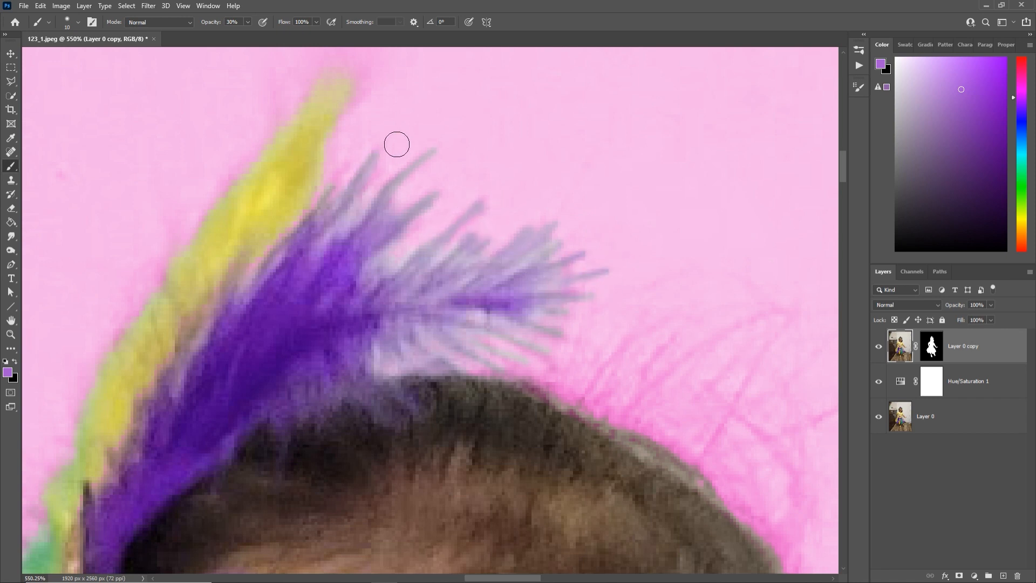
# Step: Lower the brush opacity to 10% and tint the feather's pale central and tip barbs with purple
pyautogui.press('1')
pyautogui.moveTo(423, 261)
pyautogui.mouseDown()
pyautogui.moveTo(513, 277)
pyautogui.moveTo(525, 311)
pyautogui.mouseUp()
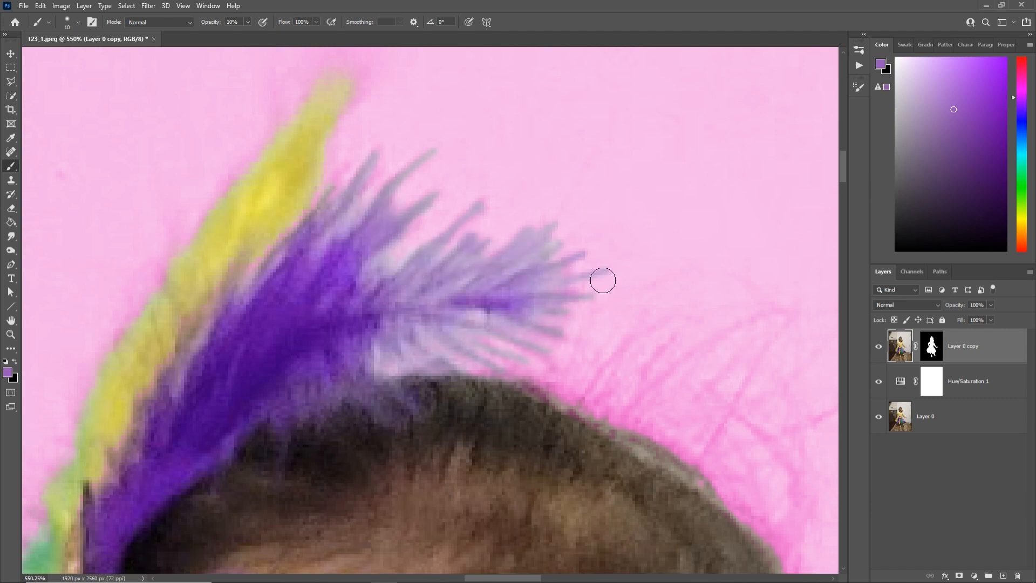
pyautogui.moveTo(555, 255); pyautogui.dragTo(572, 239)
pyautogui.moveTo(446, 349); pyautogui.dragTo(461, 313)
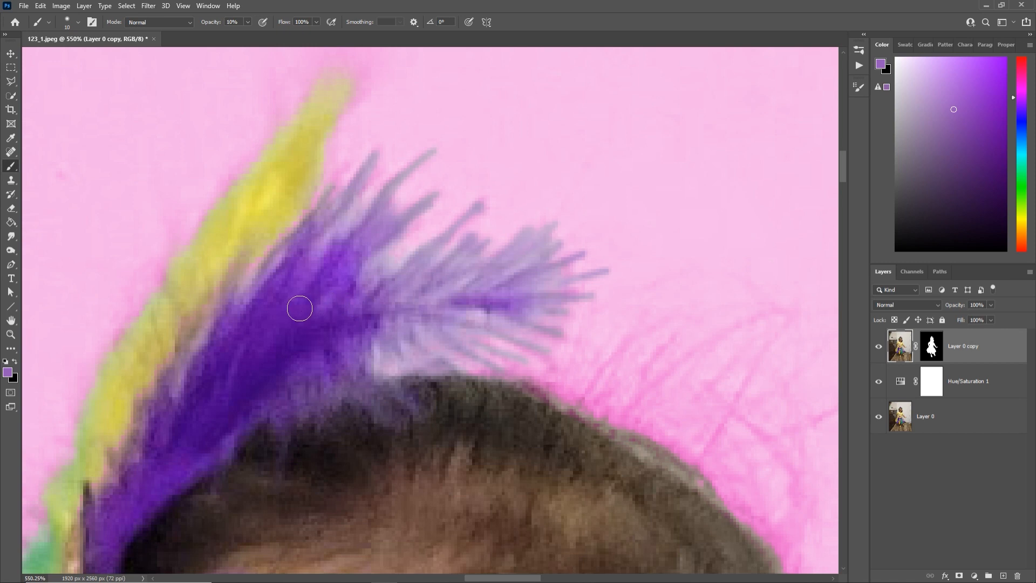
# Step: Sample a deep purple from the feather's body and paint it at 10% opacity over the remaining pale barbs
pyautogui.keyDown('alt'); pyautogui.click(296, 340); pyautogui.keyUp('alt')
pyautogui.moveTo(327, 228); pyautogui.dragTo(364, 202)
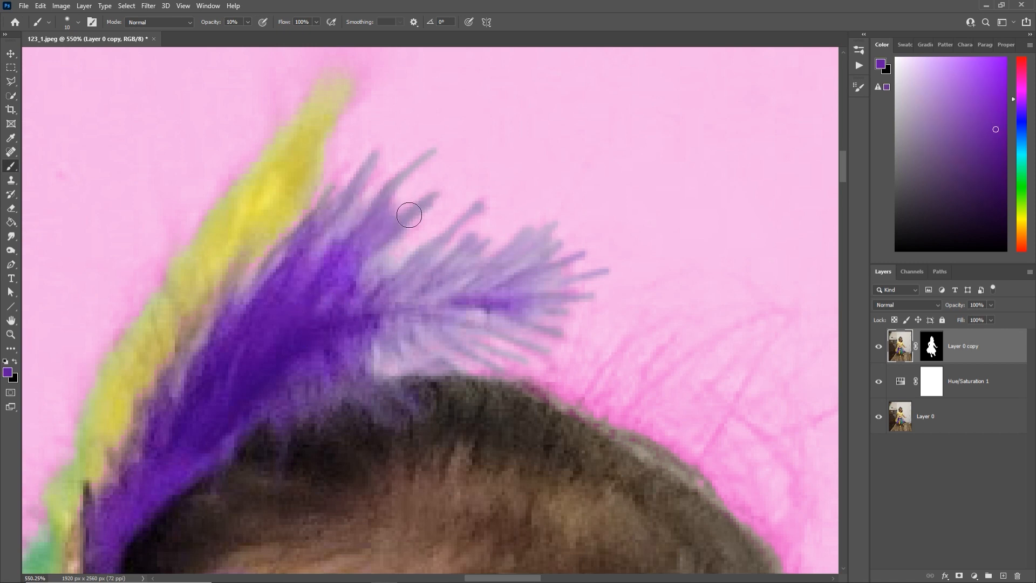
pyautogui.moveTo(368, 262)
pyautogui.mouseDown()
pyautogui.moveTo(391, 246)
pyautogui.moveTo(442, 242)
pyautogui.moveTo(531, 255)
pyautogui.mouseUp()
pyautogui.moveTo(470, 288)
pyautogui.mouseDown()
pyautogui.moveTo(534, 258)
pyautogui.moveTo(551, 283)
pyautogui.mouseUp()
pyautogui.moveTo(440, 310)
pyautogui.mouseDown()
pyautogui.moveTo(505, 320)
pyautogui.moveTo(463, 331)
pyautogui.moveTo(532, 323)
pyautogui.moveTo(480, 345)
pyautogui.moveTo(553, 300)
pyautogui.mouseUp()
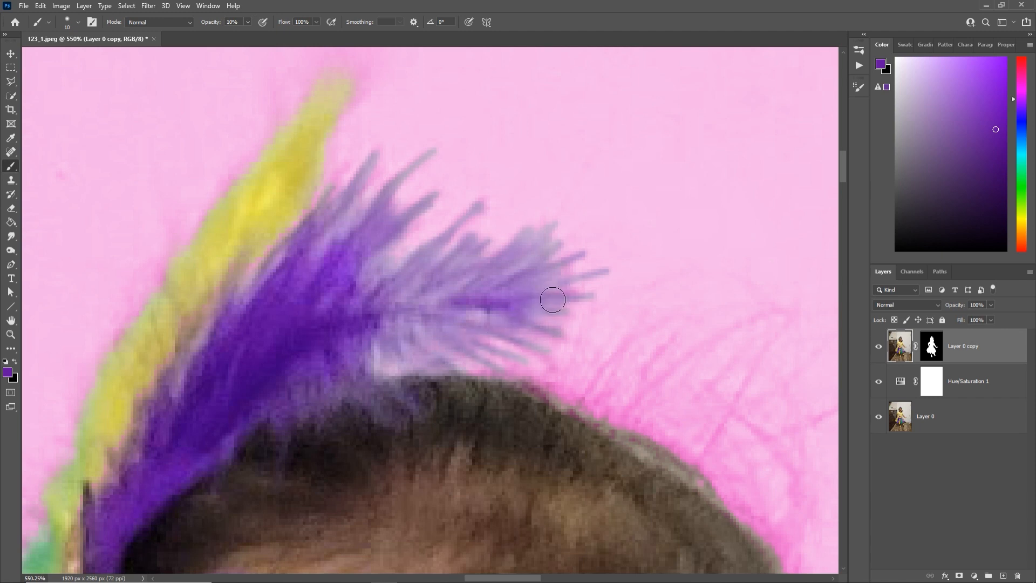
pyautogui.moveTo(452, 329); pyautogui.dragTo(374, 327)
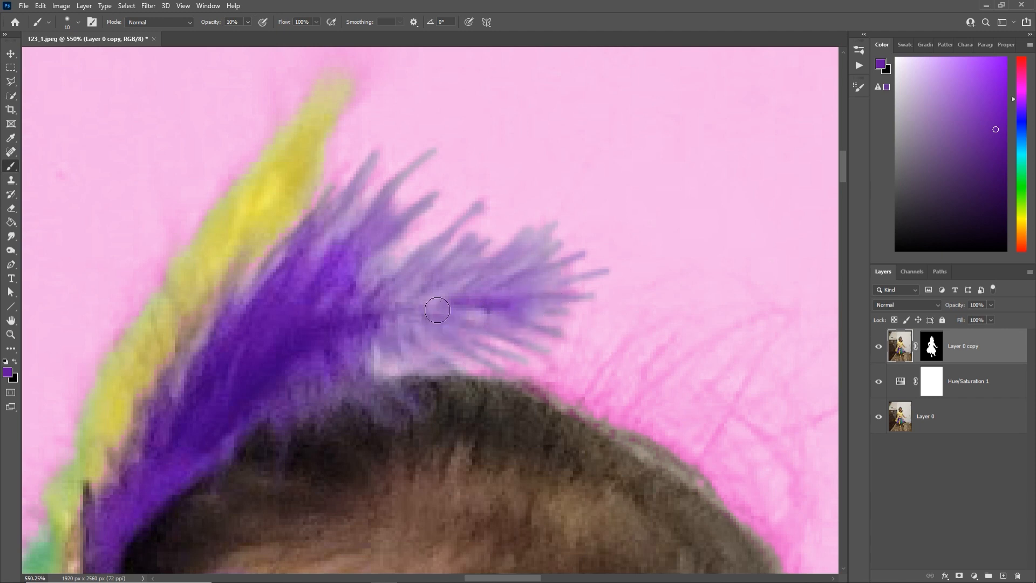
pyautogui.press('z')
pyautogui.moveTo(458, 303); pyautogui.dragTo(418, 319)
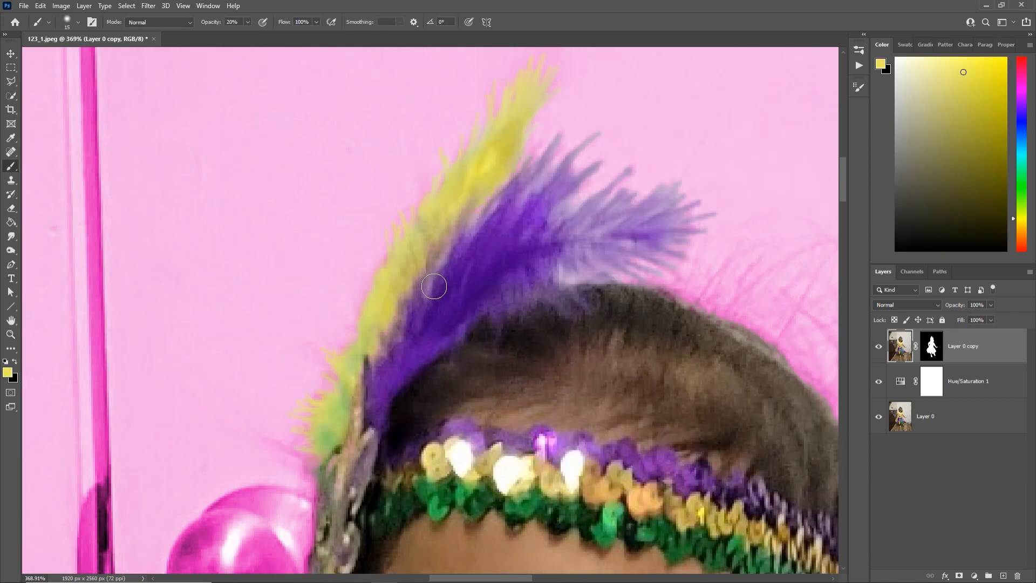
# Step: Add a new empty layer between the Hue/Saturation 1 adjustment and Layer 0 copy
pyautogui.press('z')
pyautogui.moveTo(483, 284); pyautogui.dragTo(460, 287)
pyautogui.press('space')
pyautogui.moveTo(557, 263); pyautogui.dragTo(416, 138)
pyautogui.moveTo(525, 429); pyautogui.dragTo(503, 267)
pyautogui.press('space')
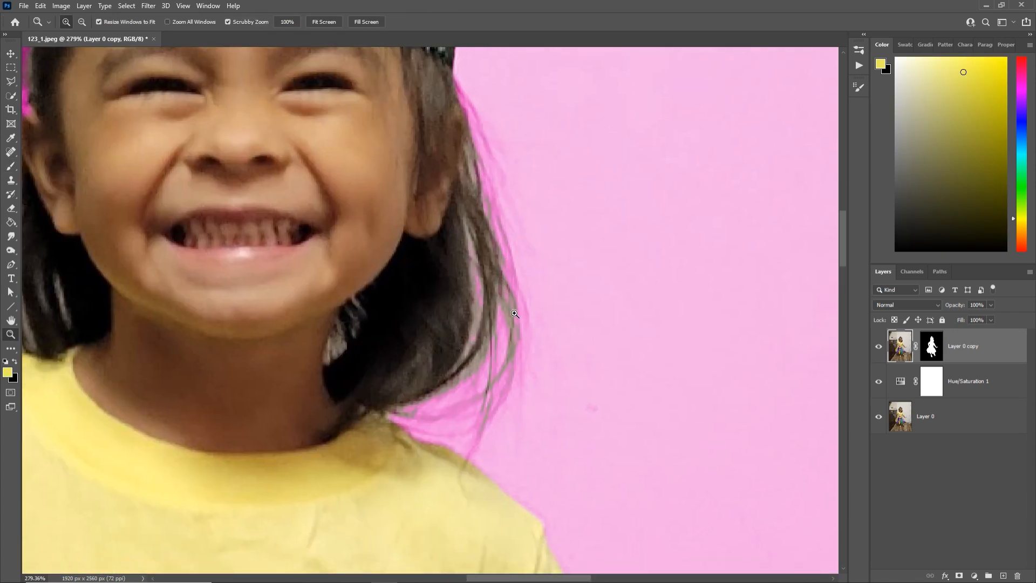
pyautogui.click(979, 381)
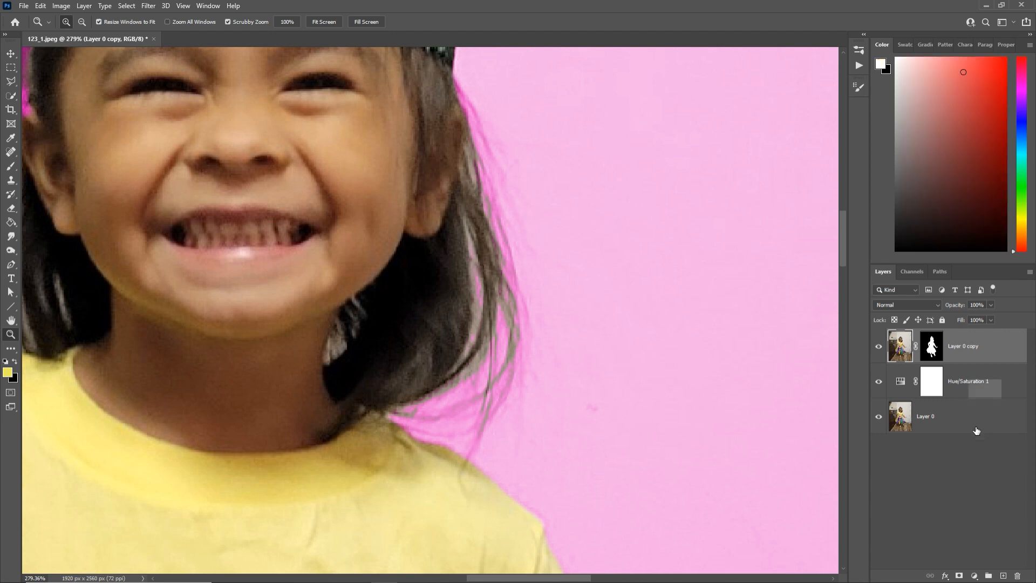
pyautogui.click(1002, 576)
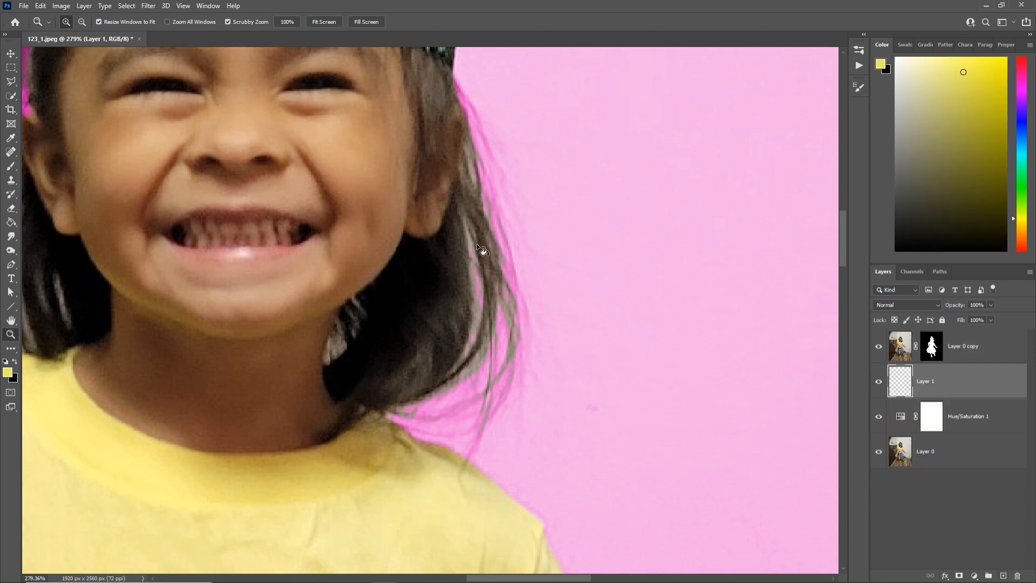
# Step: Choose a saturated blue as the foreground colour and fill the new layer with it using the Paint Bucket
pyautogui.press('g')
pyautogui.moveTo(1011, 142); pyautogui.dragTo(1015, 127)
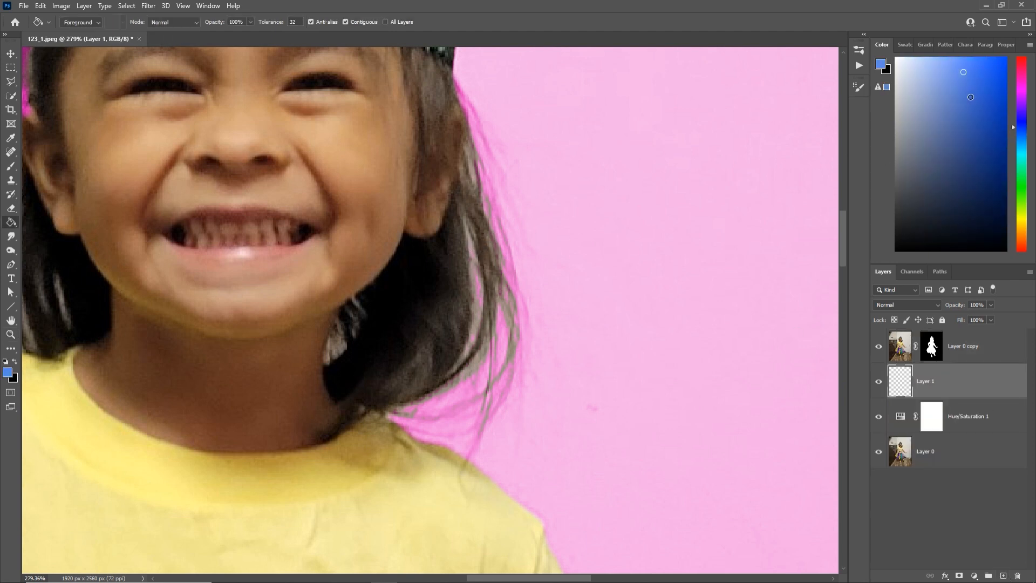
pyautogui.click(996, 88)
pyautogui.click(572, 228)
# Step: Paint white on the Layer 0 copy mask at 70% opacity with a 3 px brush along the loose lower hair strands near the shoulder
pyautogui.press('z')
pyautogui.moveTo(510, 327)
pyautogui.mouseDown()
pyautogui.moveTo(620, 326)
pyautogui.moveTo(542, 322)
pyautogui.mouseUp()
pyautogui.scroll(-8, 542, 272)
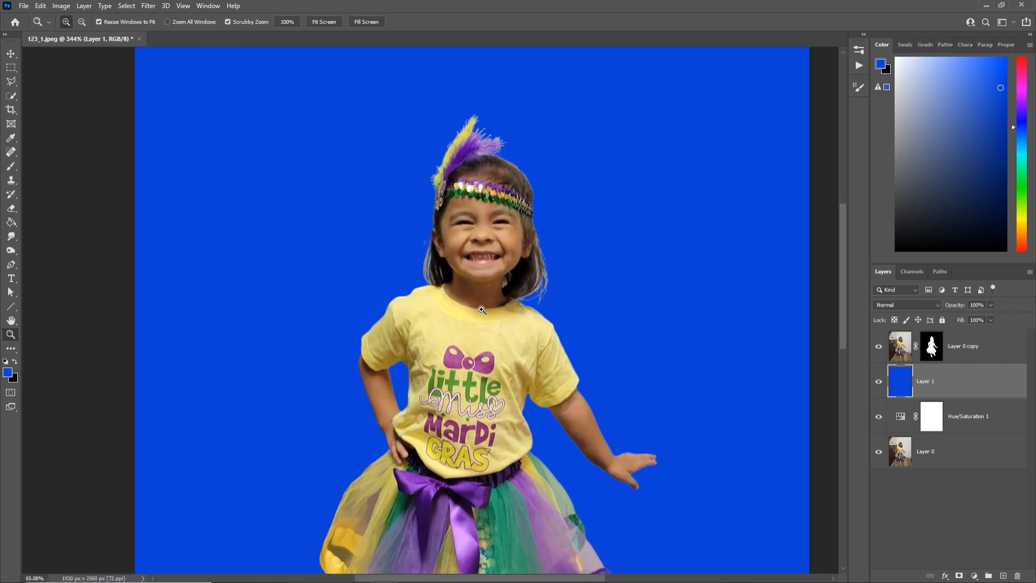
pyautogui.scroll(6, 576, 278)
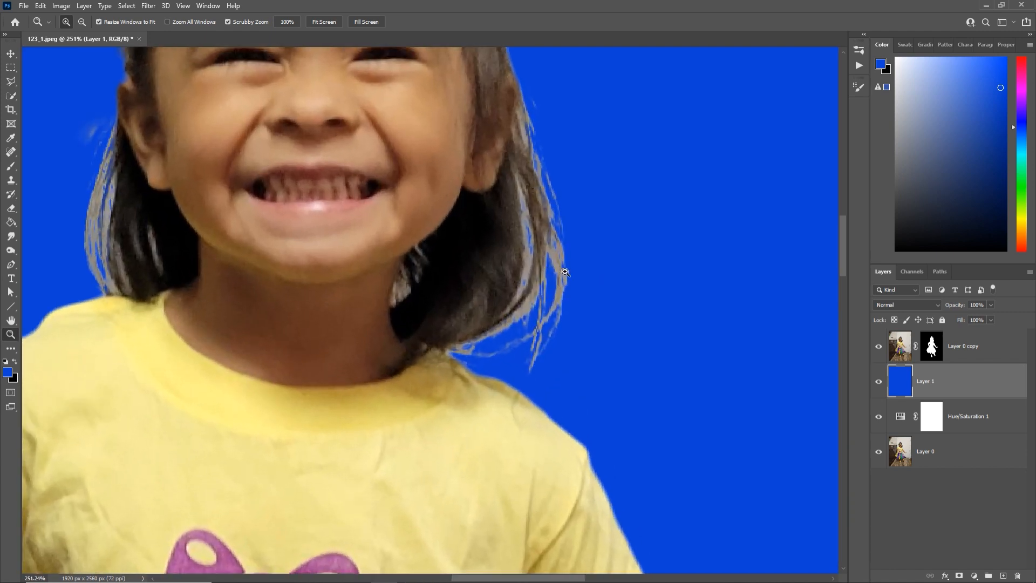
pyautogui.scroll(2, 577, 277)
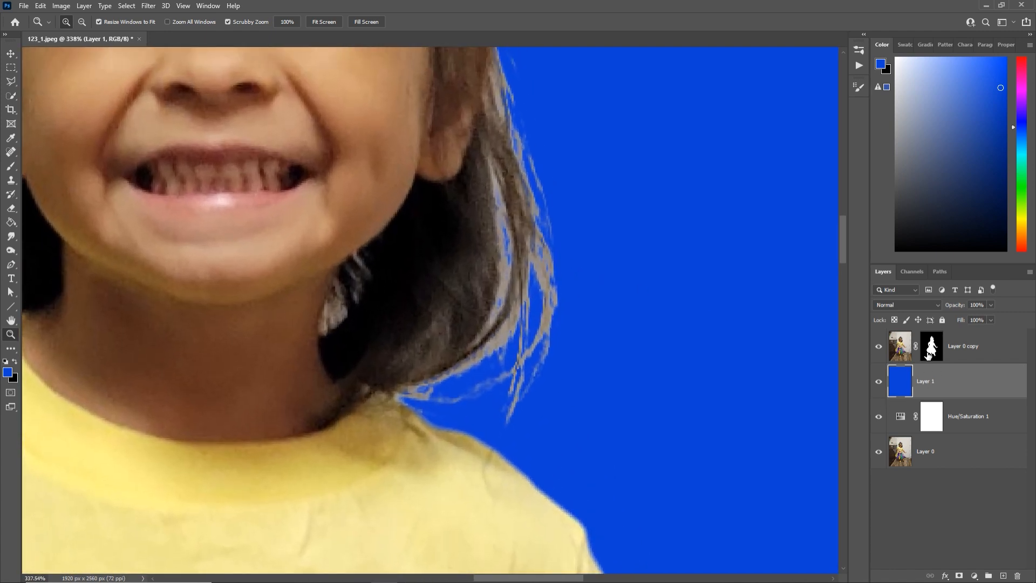
pyautogui.click(932, 350)
pyautogui.scroll(1, 539, 334)
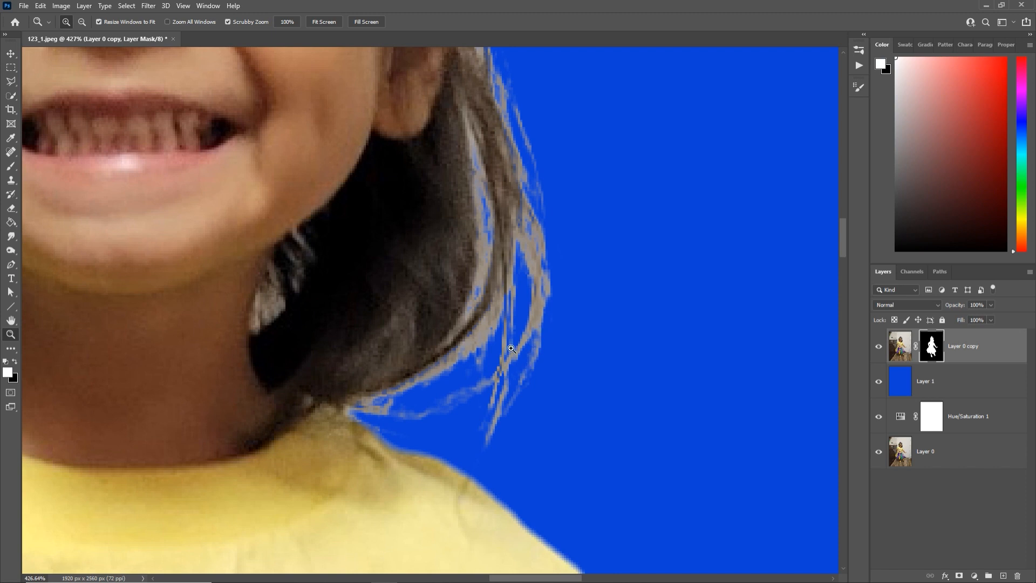
pyautogui.press('b')
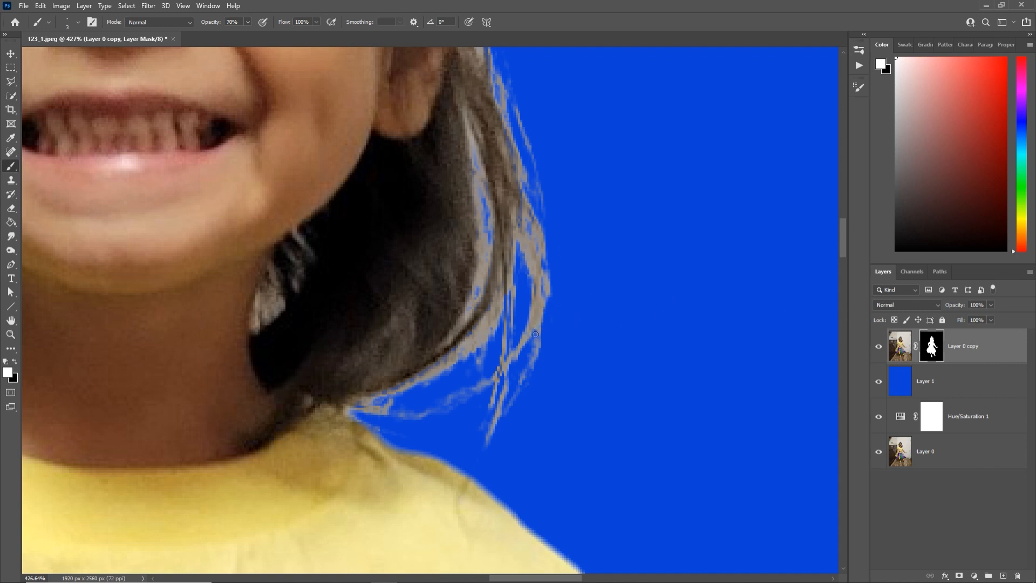
pyautogui.moveTo(490, 424)
pyautogui.mouseDown()
pyautogui.moveTo(505, 345)
pyautogui.moveTo(467, 464)
pyautogui.mouseUp()
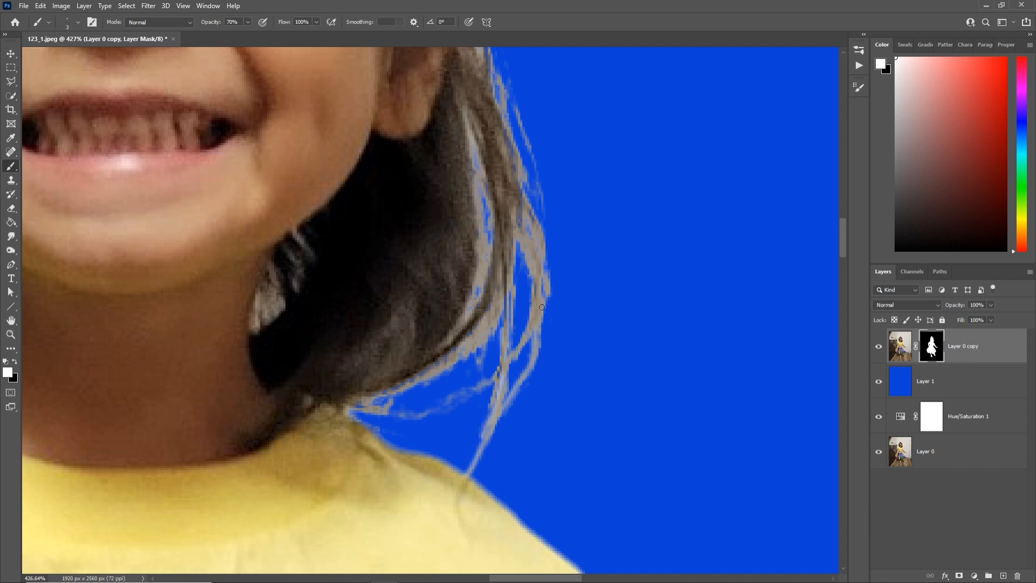
pyautogui.moveTo(542, 307)
pyautogui.mouseDown()
pyautogui.moveTo(510, 260)
pyautogui.moveTo(502, 381)
pyautogui.moveTo(485, 321)
pyautogui.moveTo(466, 371)
pyautogui.moveTo(499, 371)
pyautogui.moveTo(423, 409)
pyautogui.moveTo(352, 405)
pyautogui.moveTo(422, 408)
pyautogui.moveTo(338, 393)
pyautogui.moveTo(471, 334)
pyautogui.moveTo(340, 408)
pyautogui.moveTo(372, 406)
pyautogui.moveTo(455, 349)
pyautogui.moveTo(418, 390)
pyautogui.moveTo(478, 266)
pyautogui.moveTo(449, 351)
pyautogui.mouseUp()
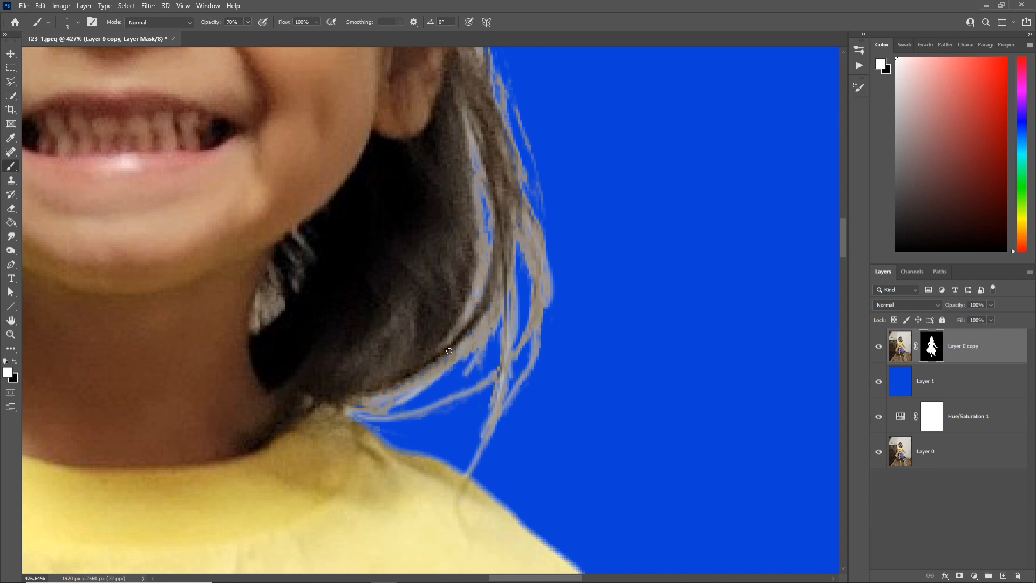
pyautogui.moveTo(508, 240); pyautogui.dragTo(500, 343)
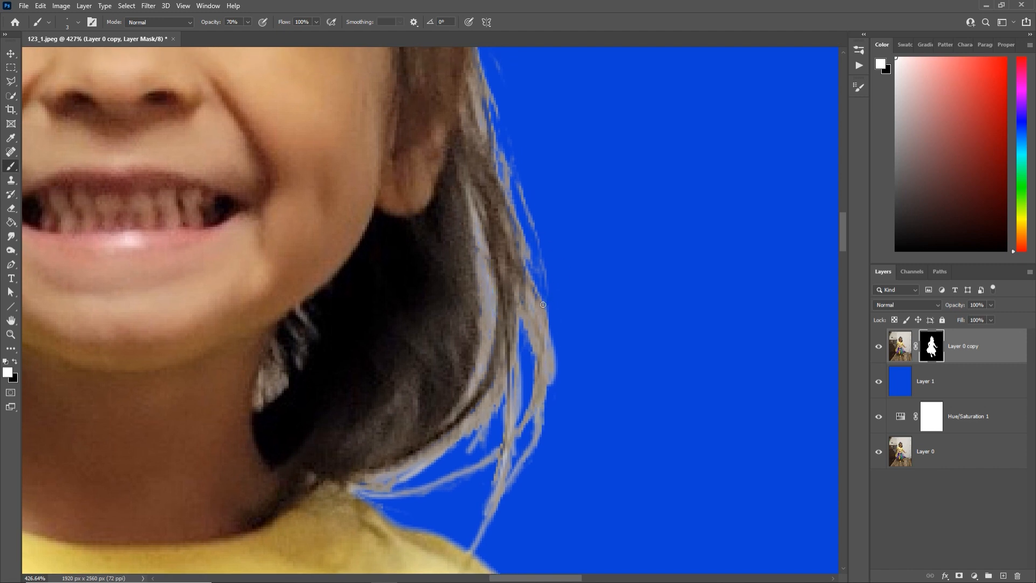
# Step: Paint white on the mask with a 2 px brush along the fine strands beside the ear and down the hair's outer edge
pyautogui.moveTo(543, 304); pyautogui.dragTo(502, 163)
pyautogui.moveTo(503, 163)
pyautogui.mouseDown()
pyautogui.moveTo(545, 302)
pyautogui.moveTo(525, 236)
pyautogui.moveTo(528, 308)
pyautogui.moveTo(521, 251)
pyautogui.moveTo(542, 322)
pyautogui.mouseUp()
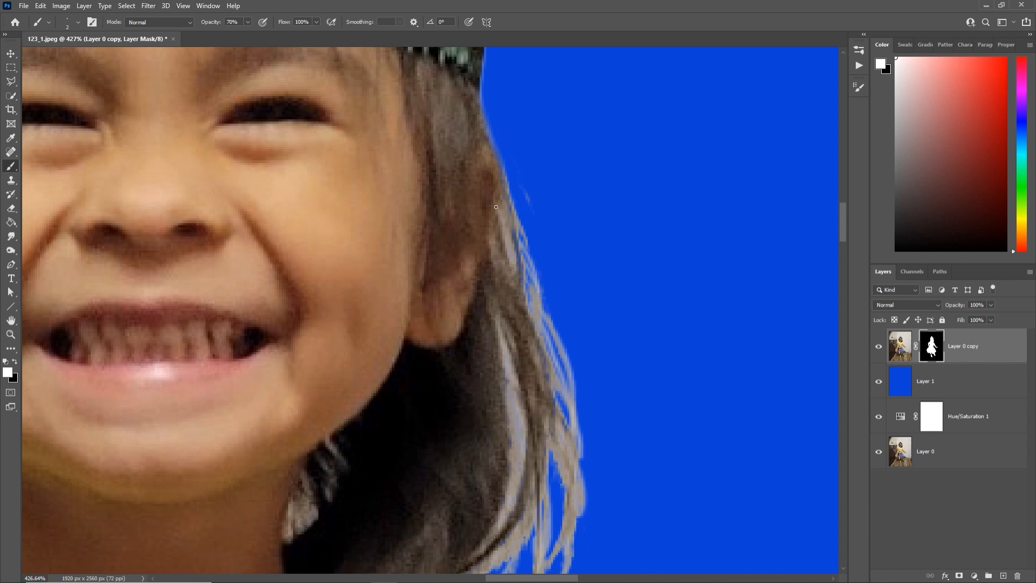
pyautogui.moveTo(532, 286); pyautogui.dragTo(514, 208)
pyautogui.moveTo(503, 157); pyautogui.dragTo(541, 275)
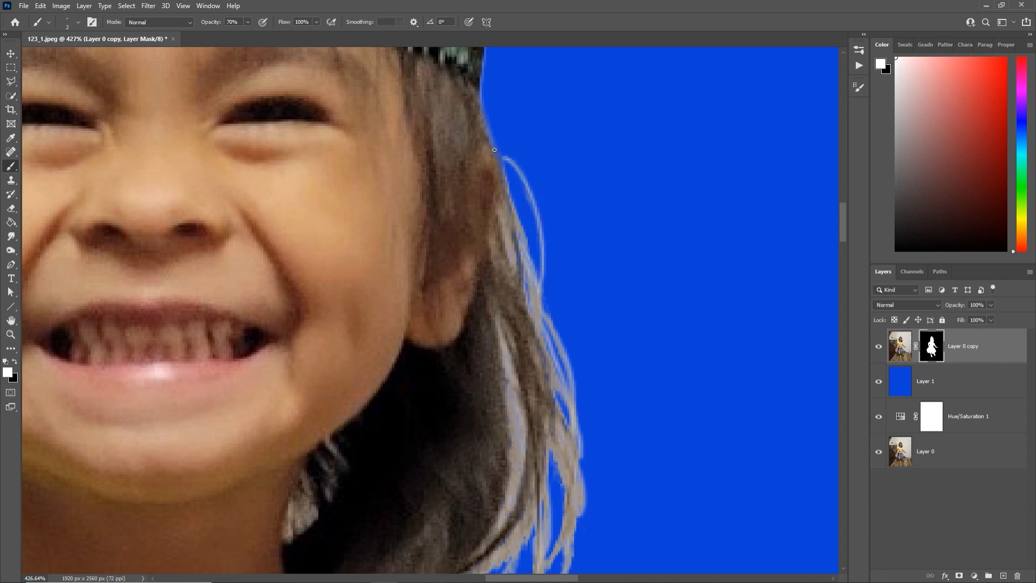
pyautogui.moveTo(502, 157); pyautogui.dragTo(522, 321)
pyautogui.moveTo(490, 135)
pyautogui.mouseDown()
pyautogui.moveTo(516, 165)
pyautogui.moveTo(518, 196)
pyautogui.mouseUp()
pyautogui.moveTo(540, 358)
pyautogui.mouseDown()
pyautogui.moveTo(544, 200)
pyautogui.moveTo(570, 120)
pyautogui.mouseUp()
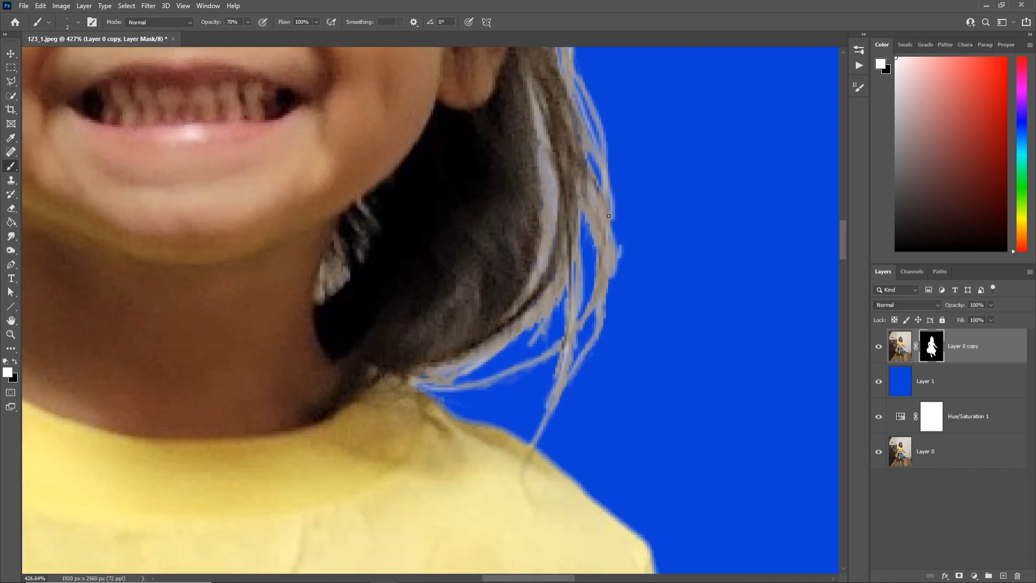
pyautogui.moveTo(614, 209)
pyautogui.mouseDown()
pyautogui.moveTo(619, 253)
pyautogui.moveTo(583, 320)
pyautogui.mouseUp()
# Step: Paint white on the mask along the thin hair strands on the left side of the picture
pyautogui.moveTo(403, 301)
pyautogui.mouseDown()
pyautogui.moveTo(562, 294)
pyautogui.moveTo(574, 419)
pyautogui.mouseUp()
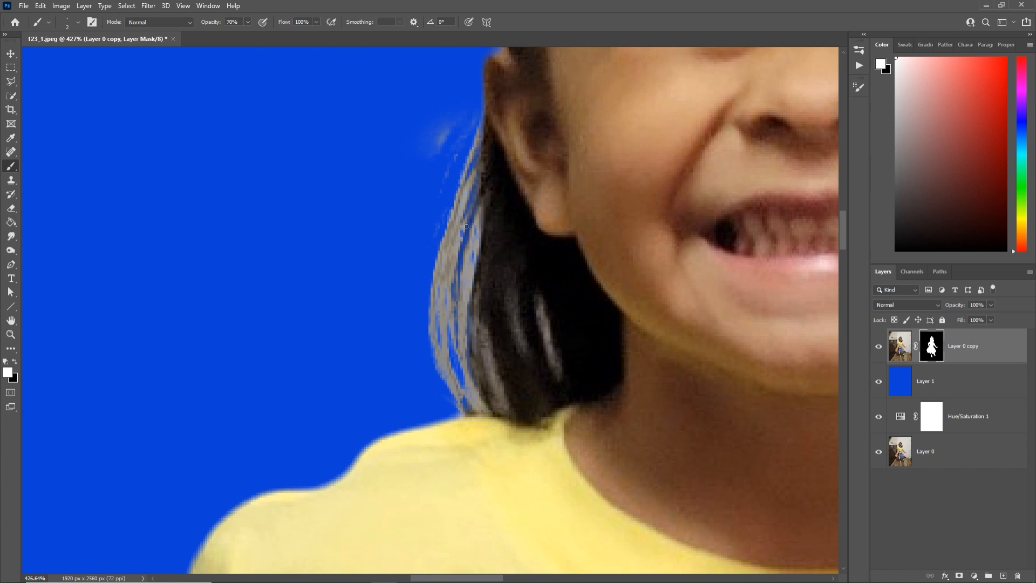
pyautogui.moveTo(482, 125); pyautogui.dragTo(432, 322)
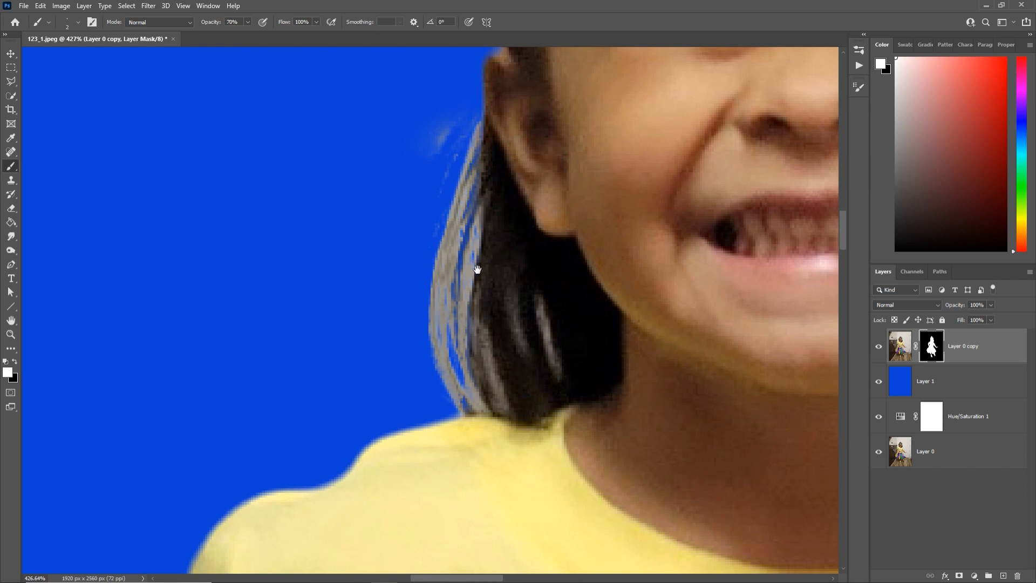
pyautogui.moveTo(477, 269); pyautogui.dragTo(473, 351)
# Step: Paint white on the mask to restore the left ear's upper edge, and use black with an 8 px brush to clean the hairline above
pyautogui.moveTo(472, 178)
pyautogui.mouseDown()
pyautogui.moveTo(446, 278)
pyautogui.moveTo(485, 347)
pyautogui.mouseUp()
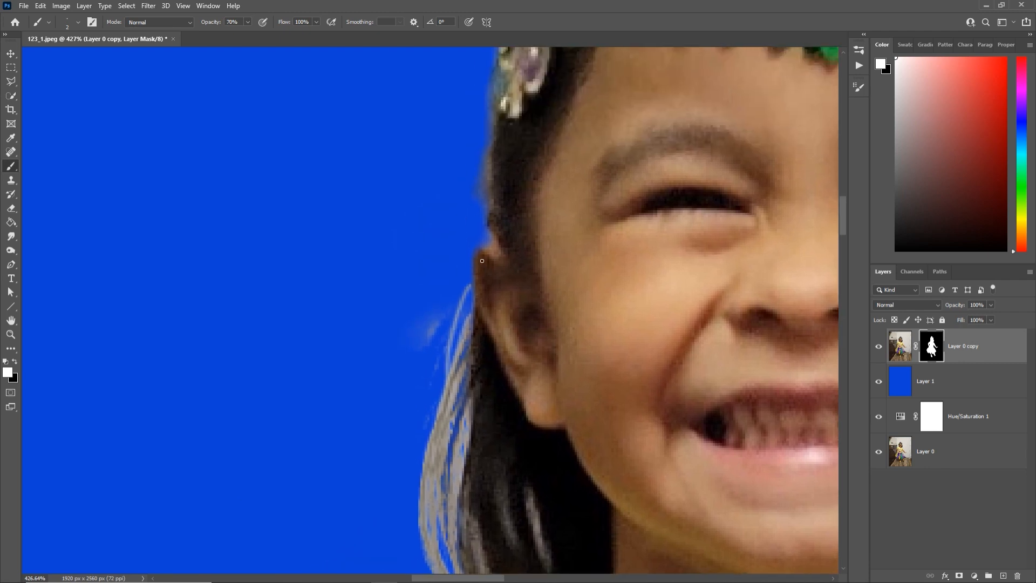
pyautogui.moveTo(492, 248)
pyautogui.mouseDown()
pyautogui.moveTo(482, 295)
pyautogui.moveTo(476, 239)
pyautogui.moveTo(492, 241)
pyautogui.moveTo(474, 235)
pyautogui.moveTo(482, 227)
pyautogui.moveTo(458, 261)
pyautogui.mouseUp()
pyautogui.press('x')
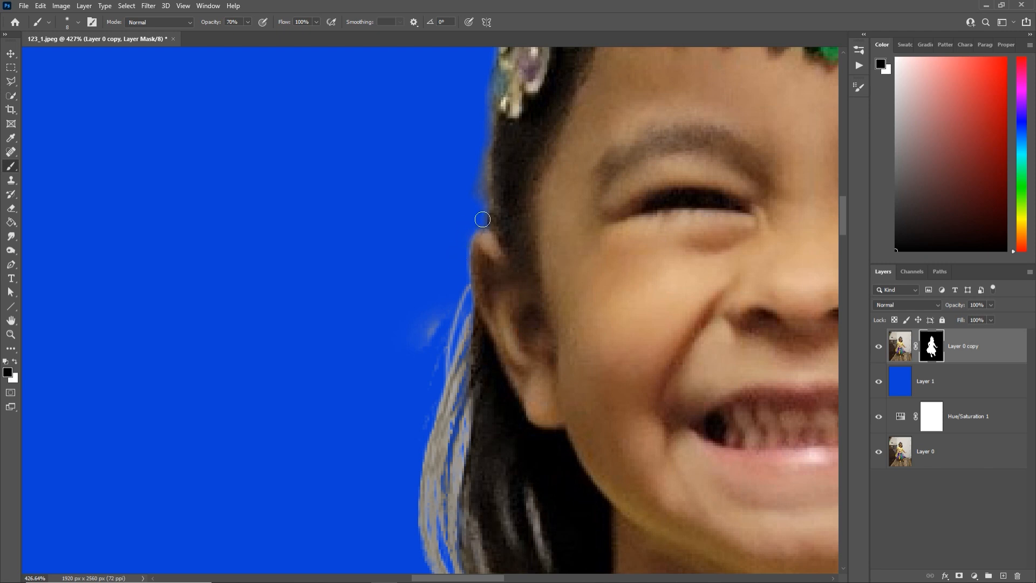
pyautogui.press('x')
pyautogui.press('x')
# Step: Paint white on the mask over the outer edge of the headband's jewelled ornament below the feathers
pyautogui.moveTo(487, 190); pyautogui.dragTo(494, 305)
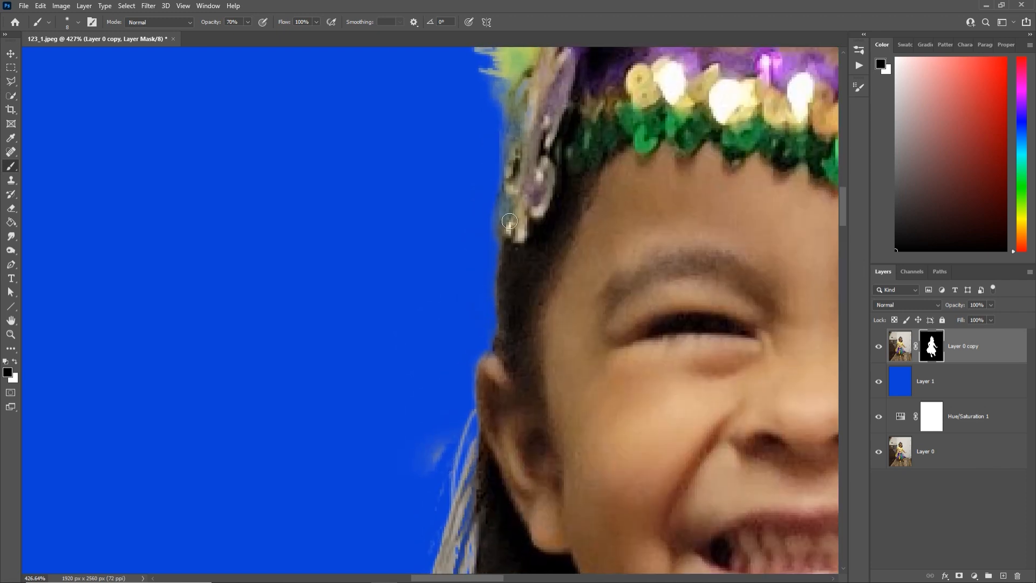
pyautogui.press('x')
pyautogui.moveTo(516, 164); pyautogui.dragTo(524, 87)
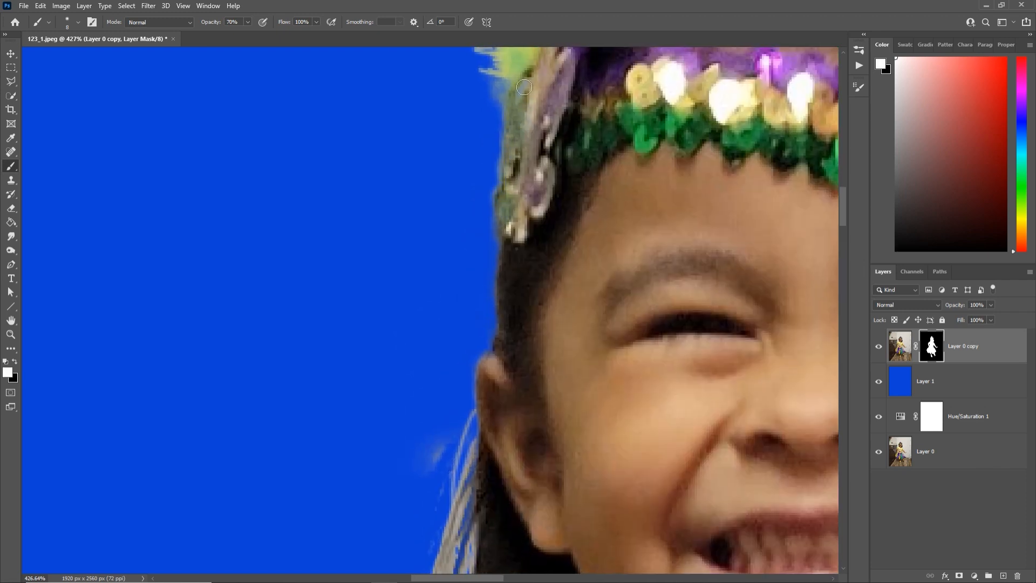
# Step: Paint black on the mask over the faint smudge and stray bits beside the left hair strands
pyautogui.scroll(-5, 503, 180)
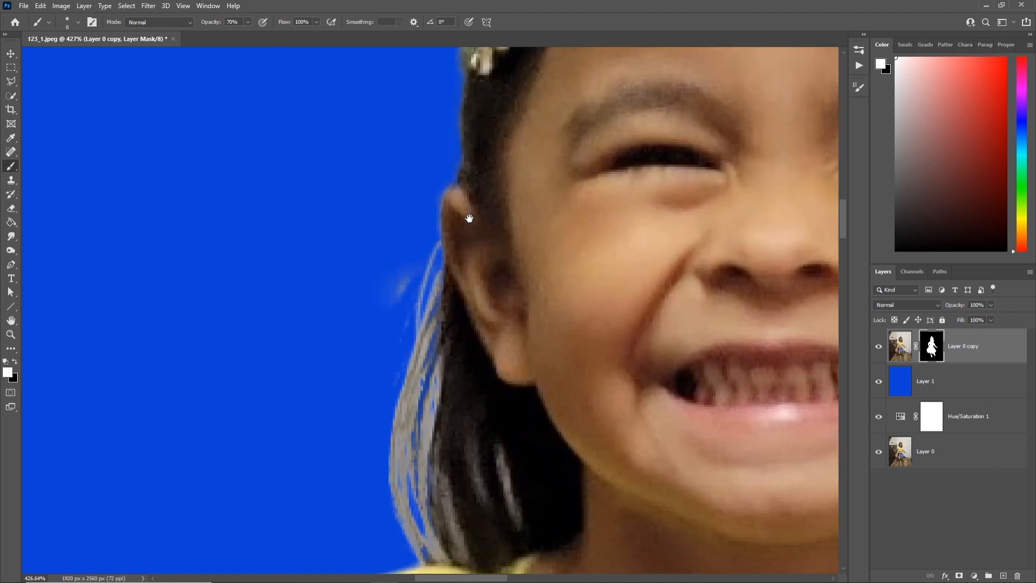
pyautogui.press('x')
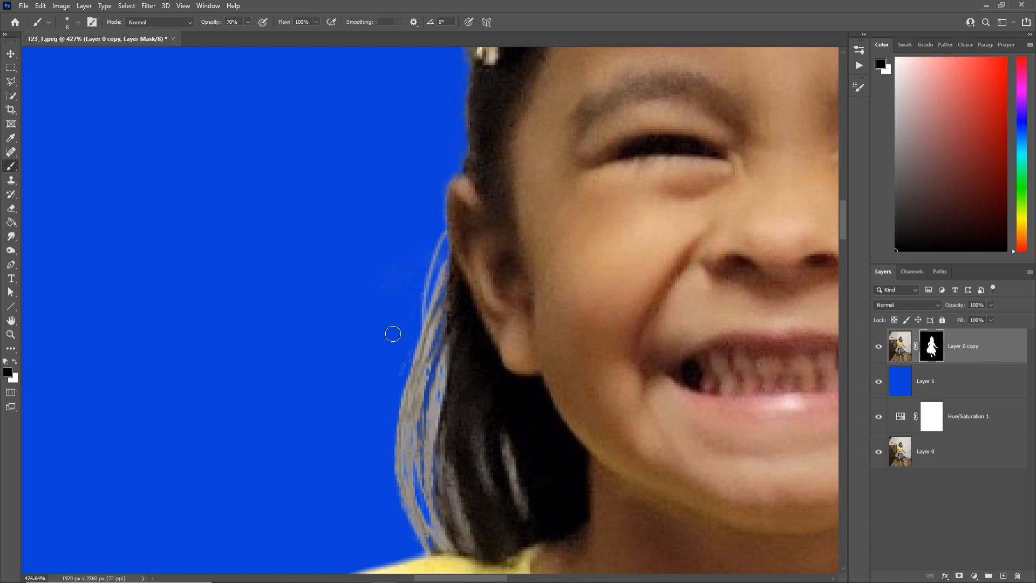
pyautogui.press('x')
# Step: Target the Layer 0 copy's image instead of its mask and sample dark brown from the hair as the brush colour
pyautogui.press('z')
pyautogui.moveTo(469, 303); pyautogui.dragTo(459, 313)
pyautogui.moveTo(487, 370)
pyautogui.mouseDown()
pyautogui.moveTo(289, 229)
pyautogui.moveTo(181, 223)
pyautogui.mouseUp()
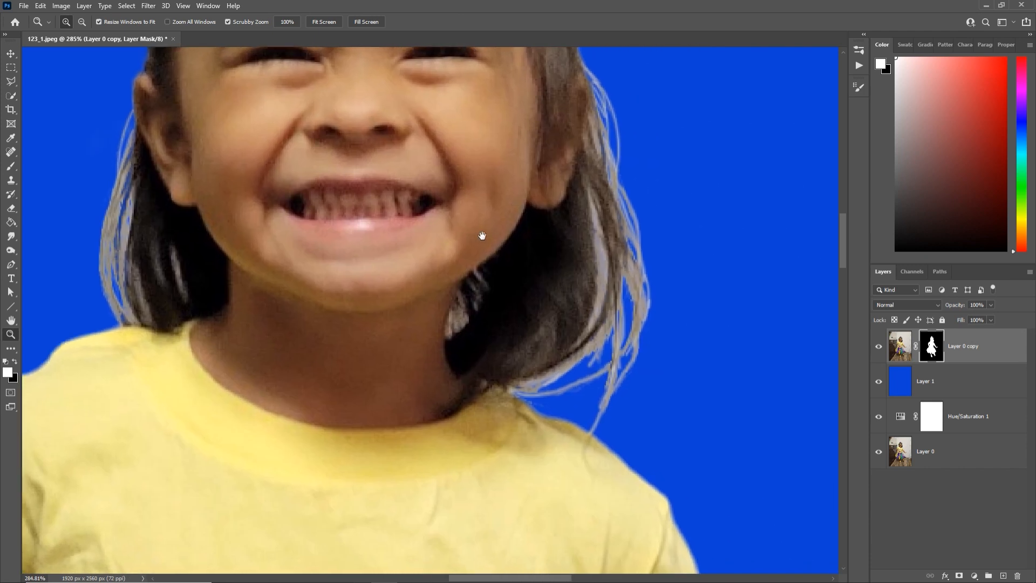
pyautogui.moveTo(482, 235); pyautogui.dragTo(479, 236)
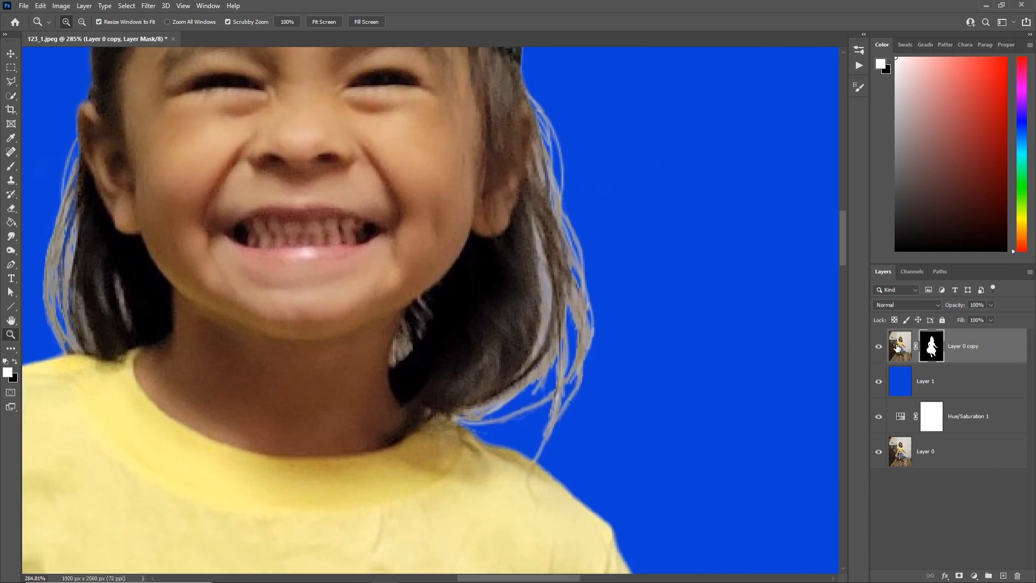
pyautogui.click(907, 352)
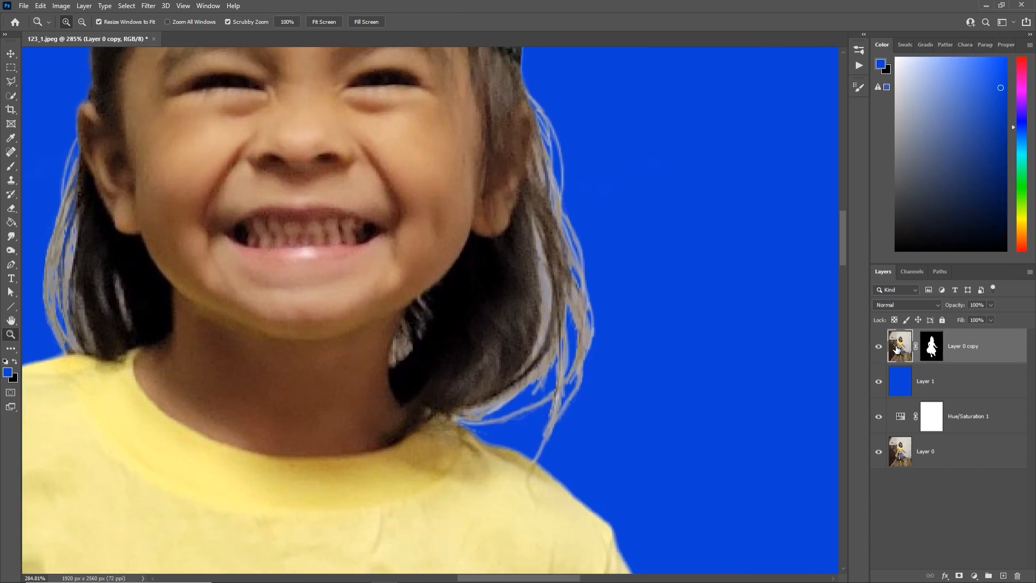
pyautogui.moveTo(600, 335)
pyautogui.mouseDown()
pyautogui.moveTo(615, 333)
pyautogui.moveTo(587, 340)
pyautogui.mouseUp()
pyautogui.press('b')
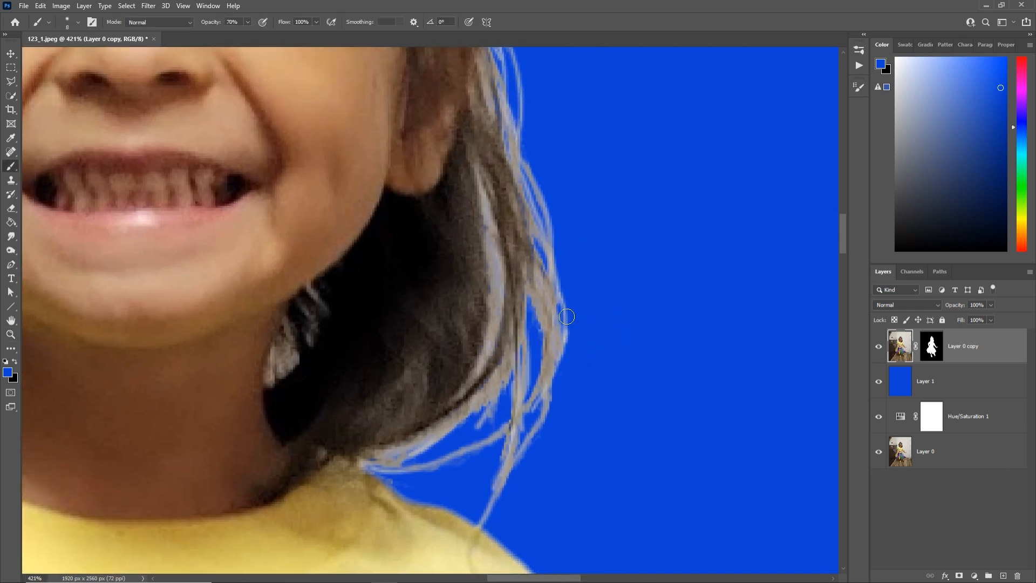
pyautogui.keyDown('alt'); pyautogui.click(437, 110); pyautogui.keyUp('alt')
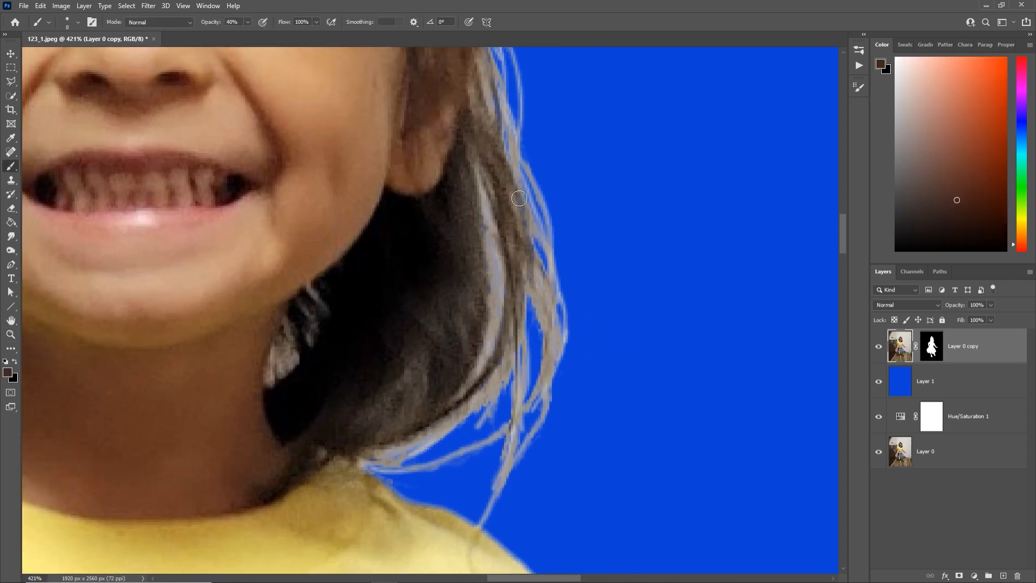
# Step: Paint sampled hair brown over the pale strands on the right side with a 30 px brush at 20% opacity
pyautogui.press(']')
pyautogui.press(']')
pyautogui.press(']')
pyautogui.moveTo(537, 162)
pyautogui.mouseDown()
pyautogui.moveTo(544, 242)
pyautogui.moveTo(542, 372)
pyautogui.moveTo(508, 475)
pyautogui.mouseUp()
pyautogui.hotkey('ctrl', 'z')
pyautogui.press('2')
pyautogui.moveTo(531, 183); pyautogui.dragTo(535, 444)
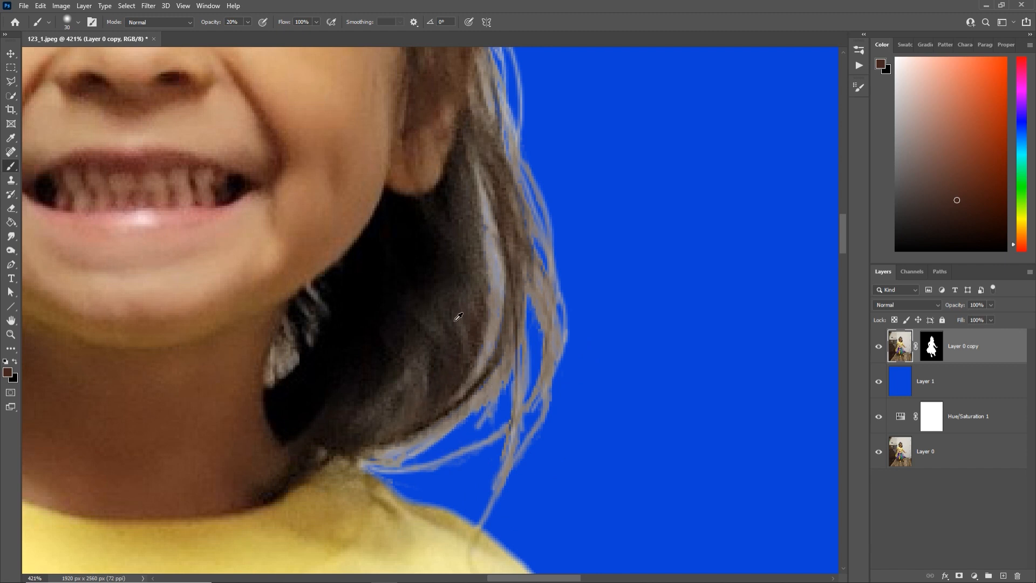
pyautogui.keyDown('alt'); pyautogui.click(496, 272); pyautogui.keyUp('alt')
pyautogui.moveTo(497, 272)
pyautogui.mouseDown()
pyautogui.moveTo(494, 392)
pyautogui.moveTo(481, 414)
pyautogui.mouseUp()
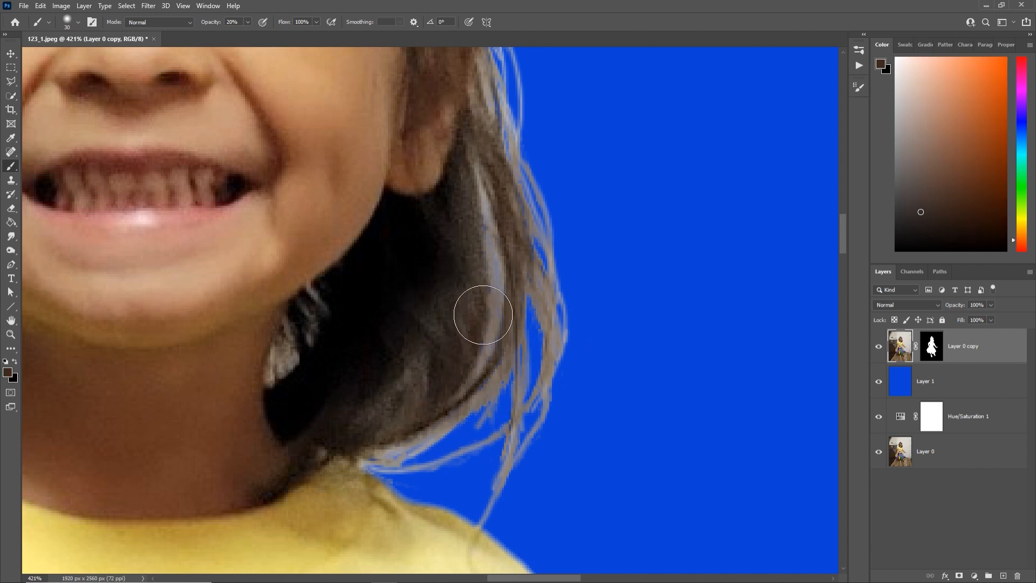
# Step: Sample a lighter hair brown and, with a smaller brush, paint the pale inner streak and the strands curling above the right shoulder
pyautogui.keyDown('alt'); pyautogui.click(469, 219); pyautogui.keyUp('alt')
pyautogui.press('[')
pyautogui.press('[')
pyautogui.press('[')
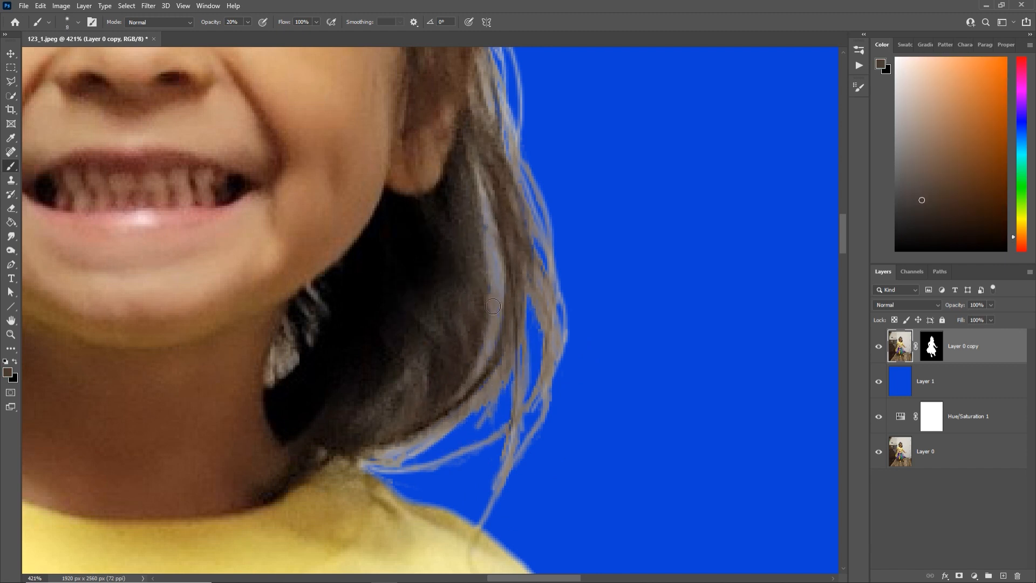
pyautogui.moveTo(493, 306)
pyautogui.mouseDown()
pyautogui.moveTo(482, 347)
pyautogui.moveTo(483, 242)
pyautogui.moveTo(449, 426)
pyautogui.moveTo(374, 464)
pyautogui.mouseUp()
pyautogui.moveTo(480, 450); pyautogui.dragTo(401, 467)
# Step: Resample brown tones from the hair and darken the pale lower tips and inner edge of the right outer strands
pyautogui.keyDown('alt'); pyautogui.click(405, 467); pyautogui.keyUp('alt')
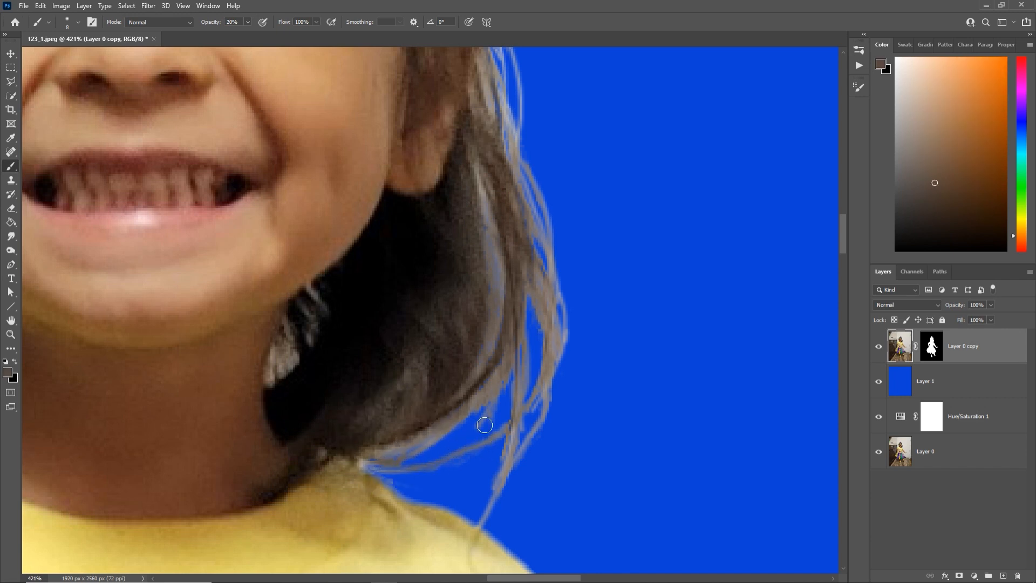
pyautogui.keyDown('alt'); pyautogui.click(462, 399); pyautogui.keyUp('alt')
pyautogui.moveTo(502, 393); pyautogui.dragTo(485, 448)
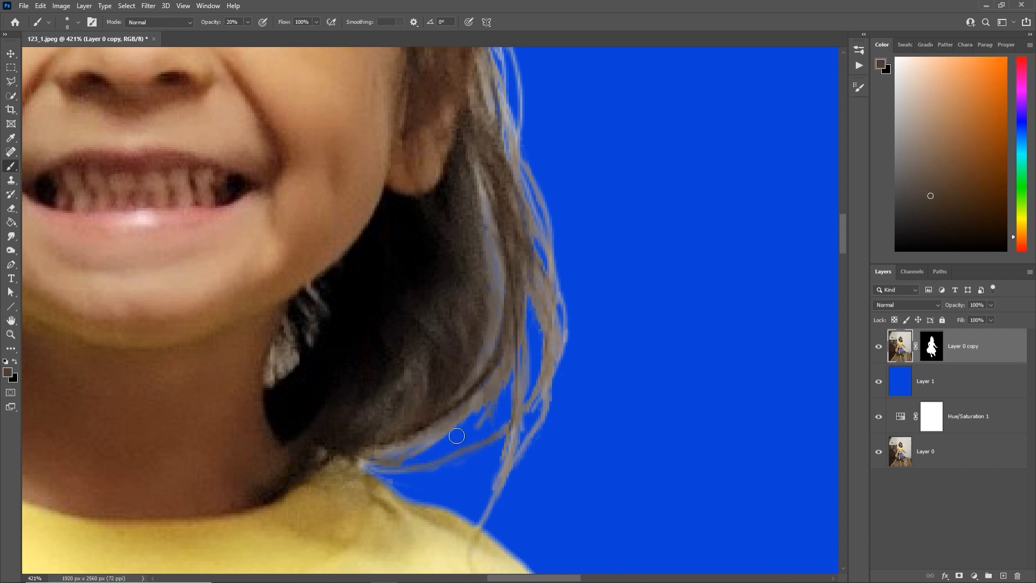
pyautogui.keyDown('alt'); pyautogui.click(557, 364); pyautogui.keyUp('alt')
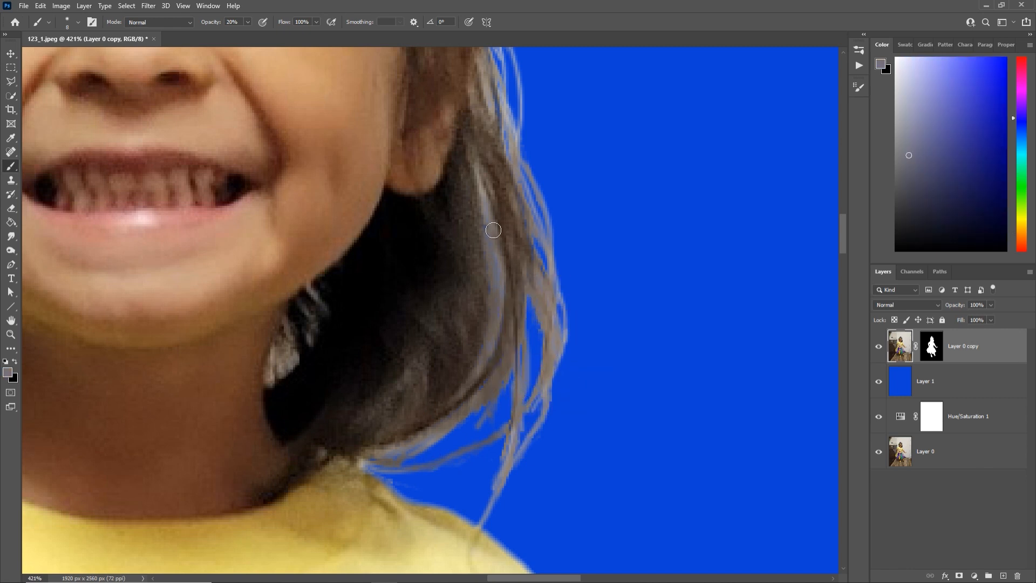
pyautogui.keyDown('alt'); pyautogui.click(467, 215); pyautogui.keyUp('alt')
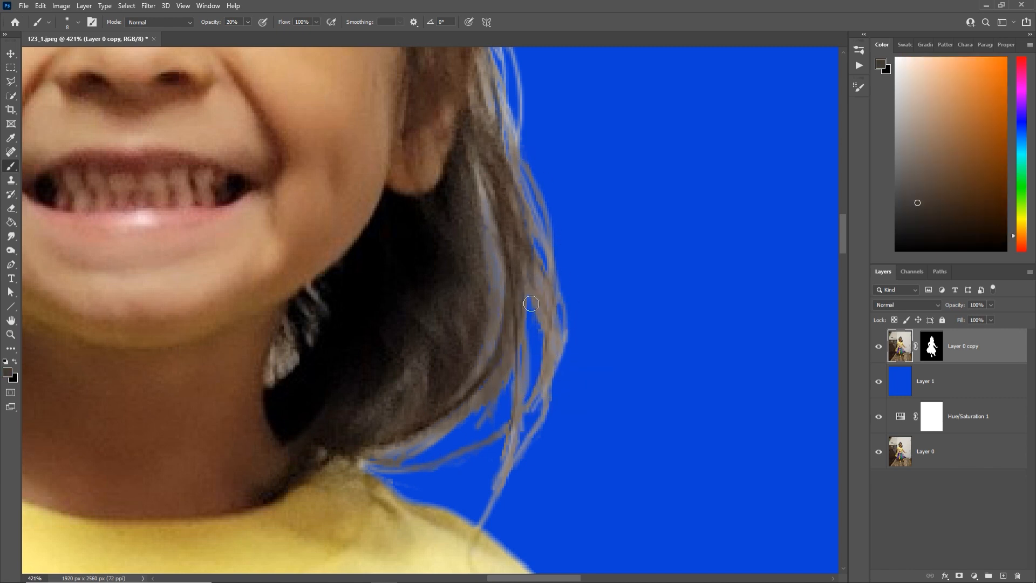
pyautogui.moveTo(532, 303); pyautogui.dragTo(535, 386)
# Step: Sample black from the inner hair and darken the right outer strands down to the long tip over the shoulder
pyautogui.keyDown('alt'); pyautogui.click(419, 275); pyautogui.keyUp('alt')
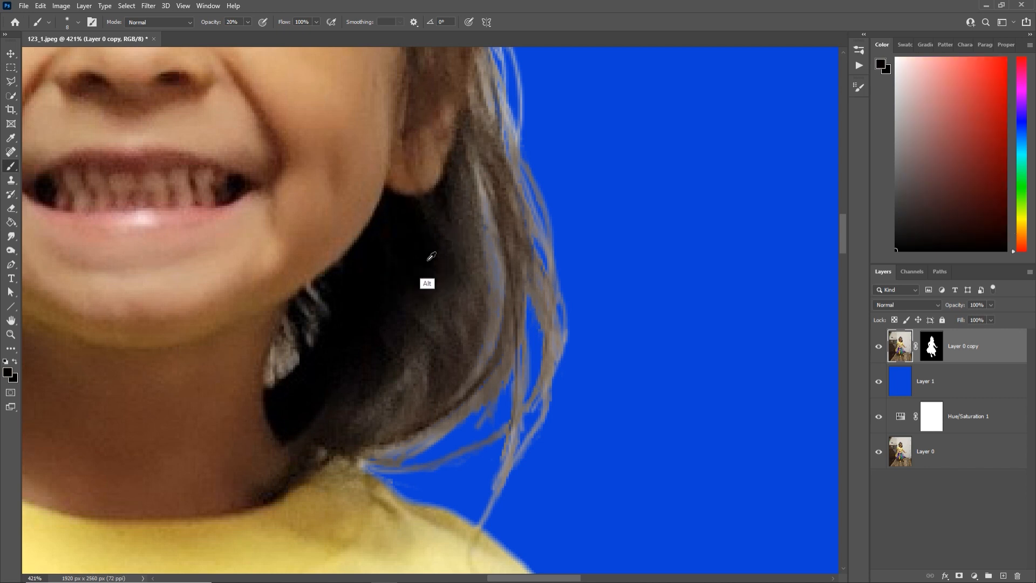
pyautogui.moveTo(538, 255); pyautogui.dragTo(541, 360)
pyautogui.moveTo(534, 281)
pyautogui.mouseDown()
pyautogui.moveTo(534, 386)
pyautogui.moveTo(507, 421)
pyautogui.mouseUp()
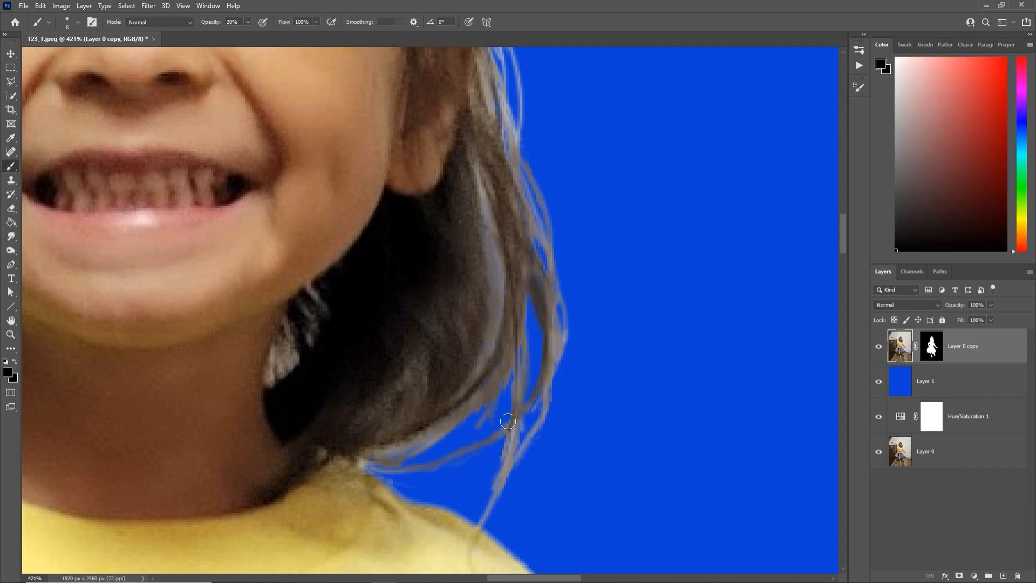
pyautogui.moveTo(512, 367)
pyautogui.mouseDown()
pyautogui.moveTo(468, 456)
pyautogui.moveTo(367, 461)
pyautogui.moveTo(447, 463)
pyautogui.moveTo(480, 479)
pyautogui.moveTo(479, 504)
pyautogui.mouseUp()
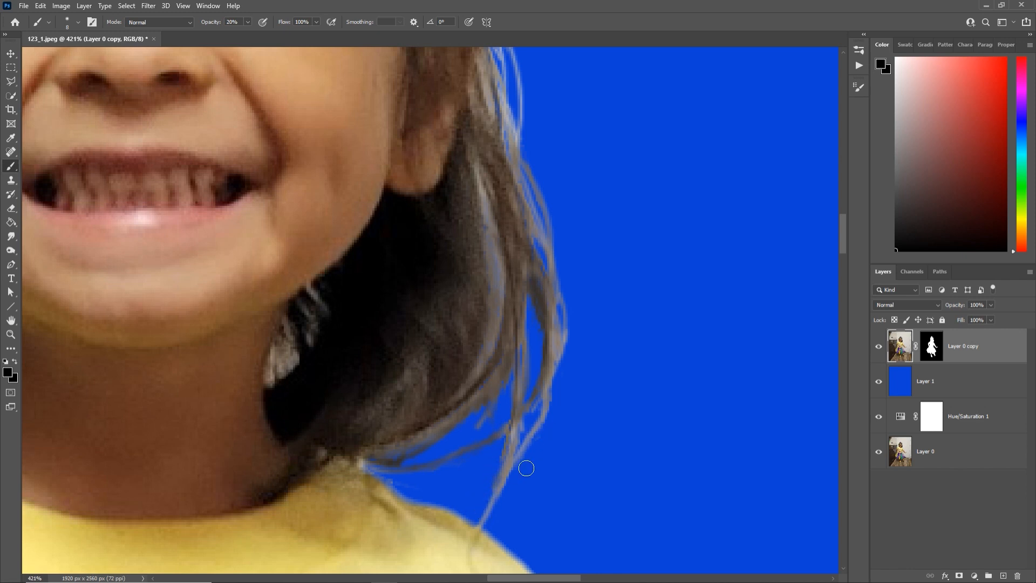
pyautogui.moveTo(525, 467); pyautogui.dragTo(564, 386)
# Step: Tint the thin pale strands beside the right ear using tones sampled from the neighbouring hair
pyautogui.moveTo(551, 180); pyautogui.dragTo(550, 300)
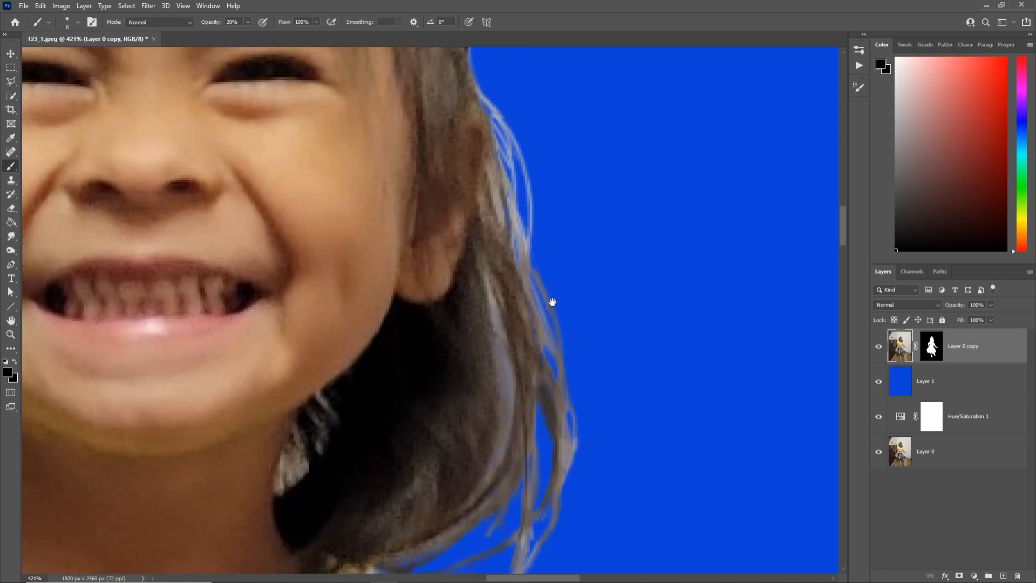
pyautogui.keyDown('alt'); pyautogui.click(496, 270); pyautogui.keyUp('alt')
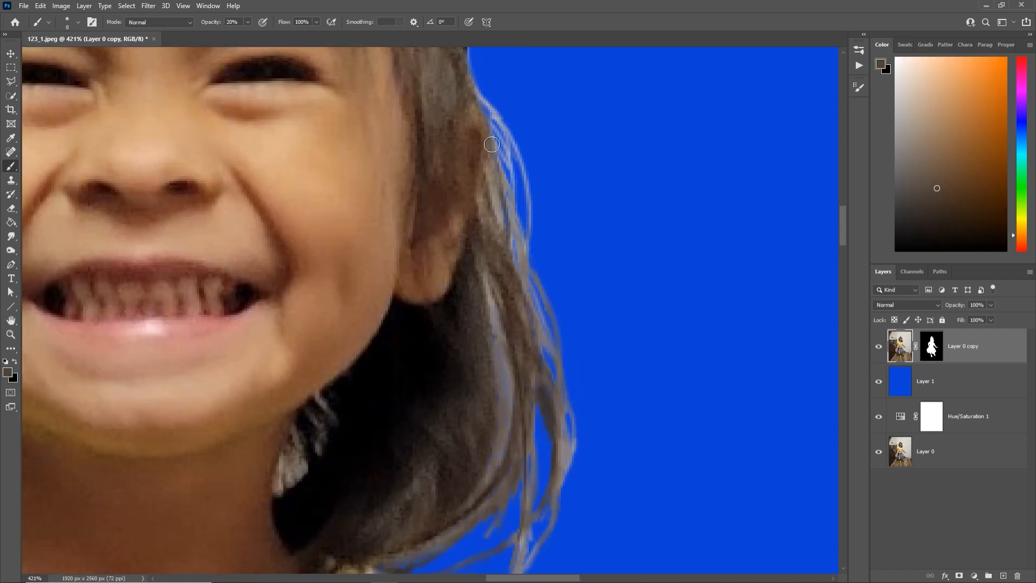
pyautogui.keyDown('alt'); pyautogui.click(497, 231); pyautogui.keyUp('alt')
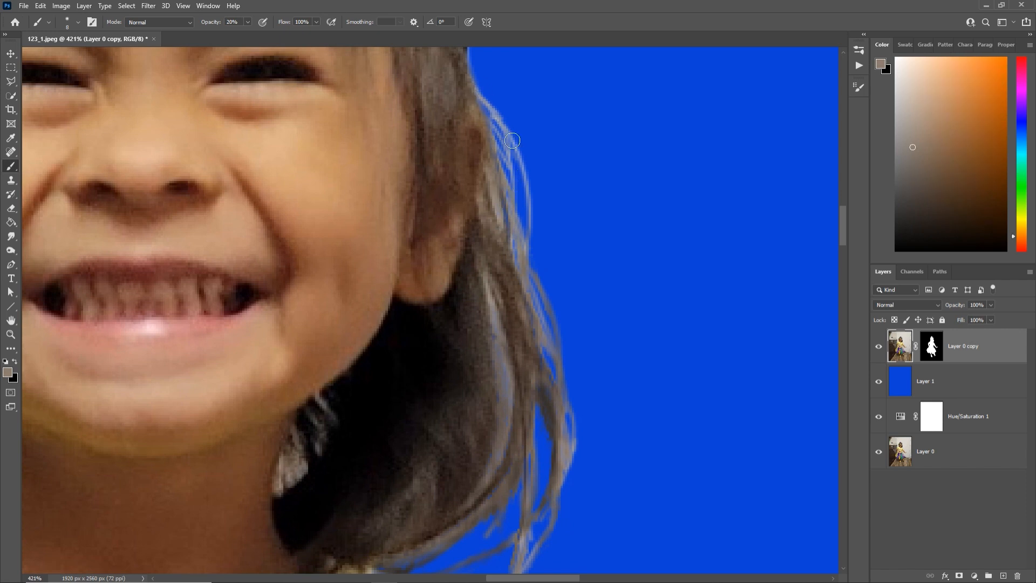
pyautogui.keyDown('alt'); pyautogui.click(527, 294); pyautogui.keyUp('alt')
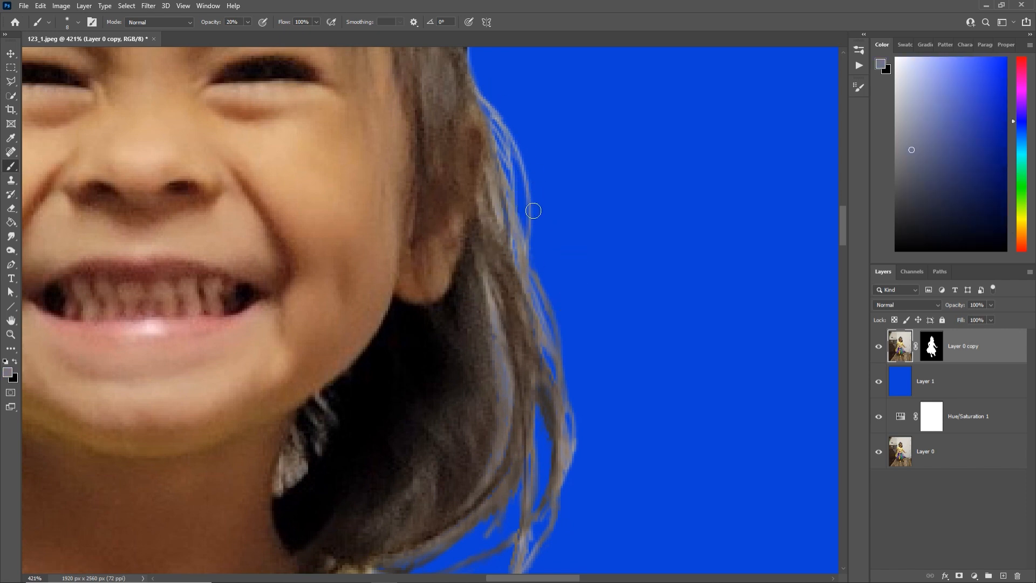
pyautogui.keyDown('alt'); pyautogui.click(498, 311); pyautogui.keyUp('alt')
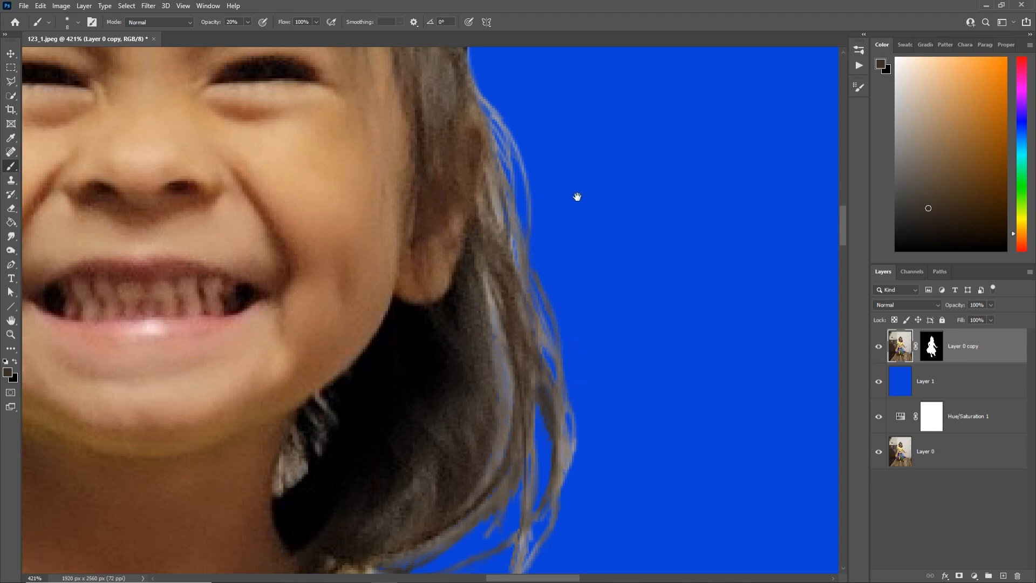
# Step: Blend the remaining pale streak below the right ear into the hair using browns sampled around it
pyautogui.scroll(-3, 577, 197)
pyautogui.keyDown('alt'); pyautogui.click(573, 315); pyautogui.keyUp('alt')
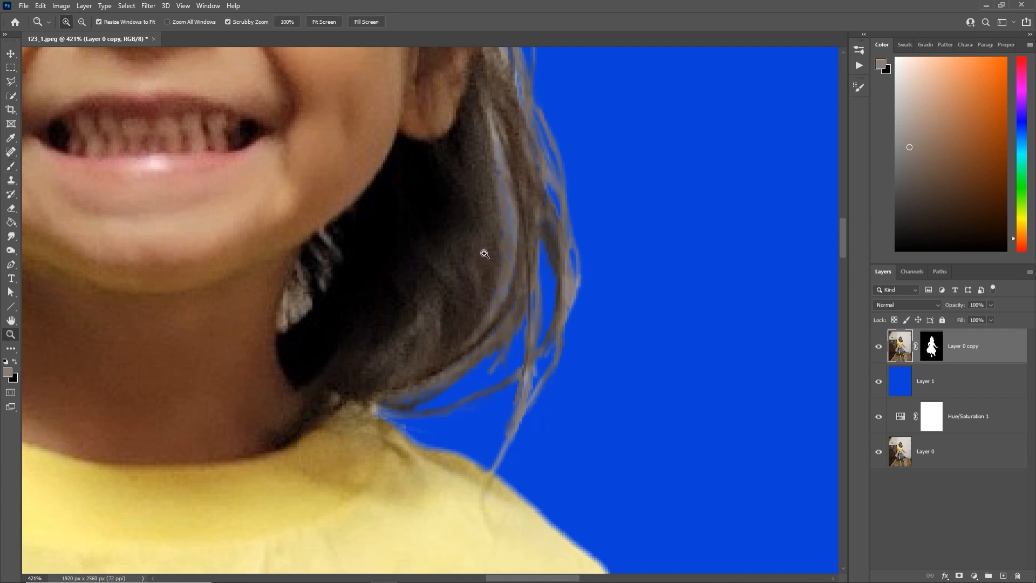
pyautogui.keyDown('alt'); pyautogui.click(482, 225); pyautogui.keyUp('alt')
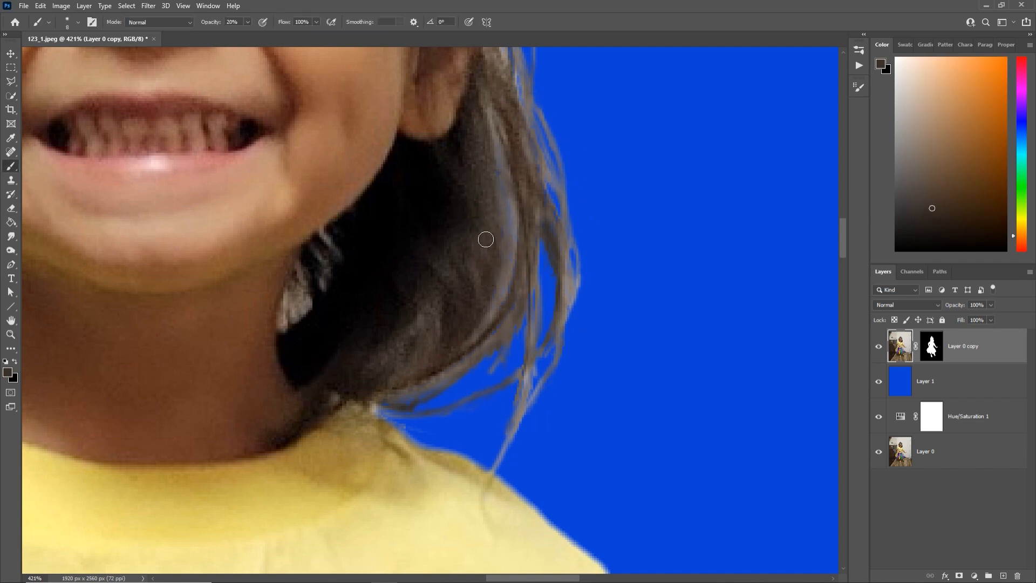
pyautogui.keyDown('alt'); pyautogui.click(508, 187); pyautogui.keyUp('alt')
pyautogui.keyDown('alt'); pyautogui.click(511, 182); pyautogui.keyUp('alt')
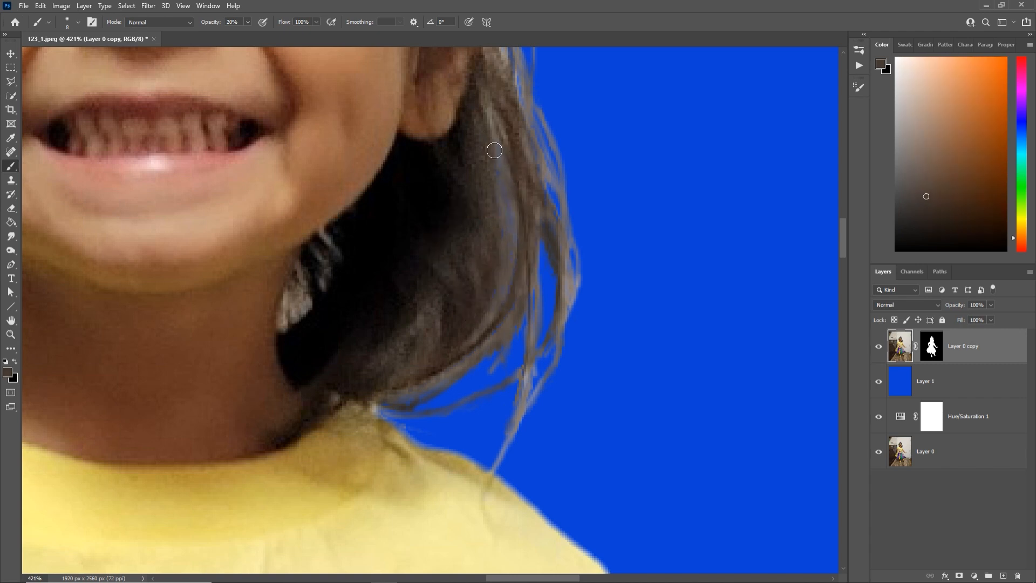
pyautogui.keyDown('alt'); pyautogui.click(504, 137); pyautogui.keyUp('alt')
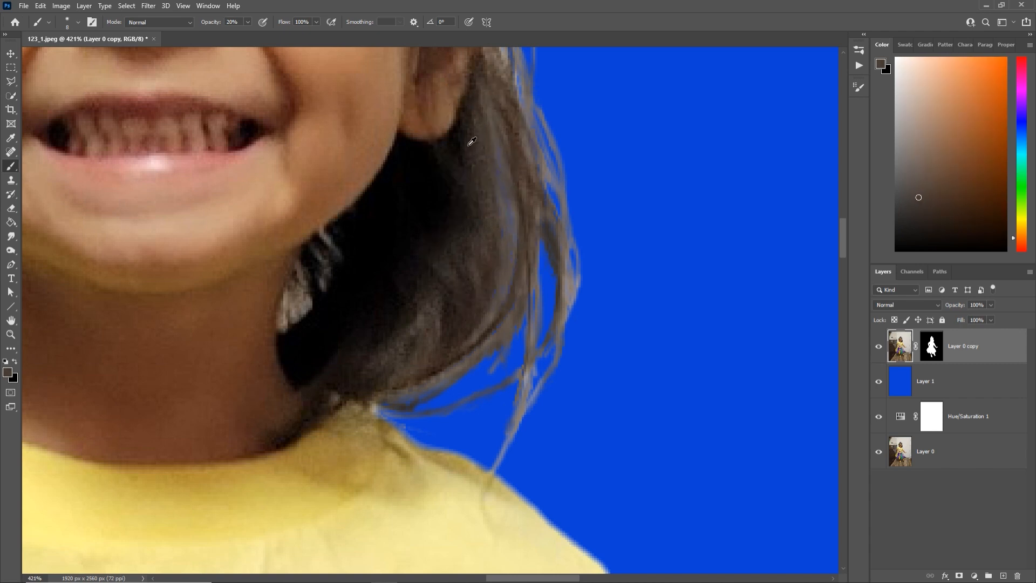
# Step: Sample a near-black brown and darken the inner streak below the right ear and the outermost right strand
pyautogui.keyDown('alt'); pyautogui.click(458, 177); pyautogui.keyUp('alt')
pyautogui.moveTo(492, 102); pyautogui.dragTo(502, 202)
pyautogui.moveTo(486, 122); pyautogui.dragTo(504, 228)
pyautogui.moveTo(504, 186); pyautogui.dragTo(506, 284)
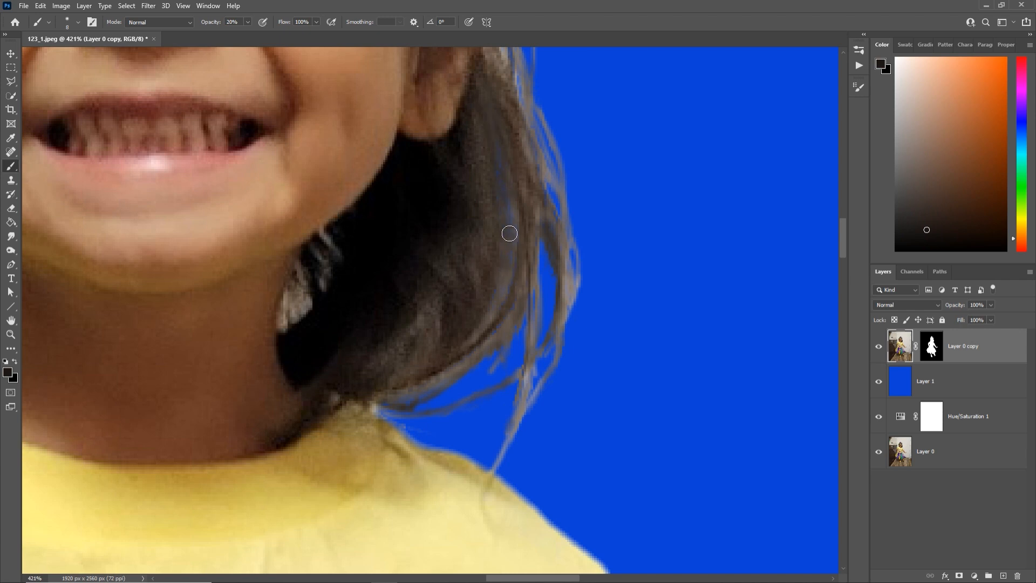
pyautogui.moveTo(509, 234)
pyautogui.mouseDown()
pyautogui.moveTo(468, 354)
pyautogui.moveTo(433, 380)
pyautogui.mouseUp()
pyautogui.moveTo(568, 289); pyautogui.dragTo(501, 408)
# Step: Sample dark hair tones and paint over the pale loose strands on the left side from the ear to the shoulder
pyautogui.press('z')
pyautogui.moveTo(422, 312); pyautogui.dragTo(506, 324)
pyautogui.moveTo(396, 269)
pyautogui.mouseDown()
pyautogui.moveTo(435, 306)
pyautogui.moveTo(403, 236)
pyautogui.moveTo(389, 378)
pyautogui.moveTo(393, 268)
pyautogui.moveTo(378, 302)
pyautogui.moveTo(421, 398)
pyautogui.moveTo(379, 287)
pyautogui.moveTo(374, 306)
pyautogui.moveTo(421, 361)
pyautogui.mouseUp()
pyautogui.press('b')
pyautogui.keyDown('alt'); pyautogui.click(411, 246); pyautogui.keyUp('alt')
pyautogui.keyDown('alt'); pyautogui.click(408, 207); pyautogui.keyUp('alt')
pyautogui.moveTo(380, 173)
pyautogui.mouseDown()
pyautogui.moveTo(418, 428)
pyautogui.moveTo(404, 427)
pyautogui.mouseUp()
# Step: Sample the shirt's yellow beneath the left strands, and darken those strands further with black sampled from the hair
pyautogui.keyDown('alt'); pyautogui.click(399, 448); pyautogui.keyUp('alt')
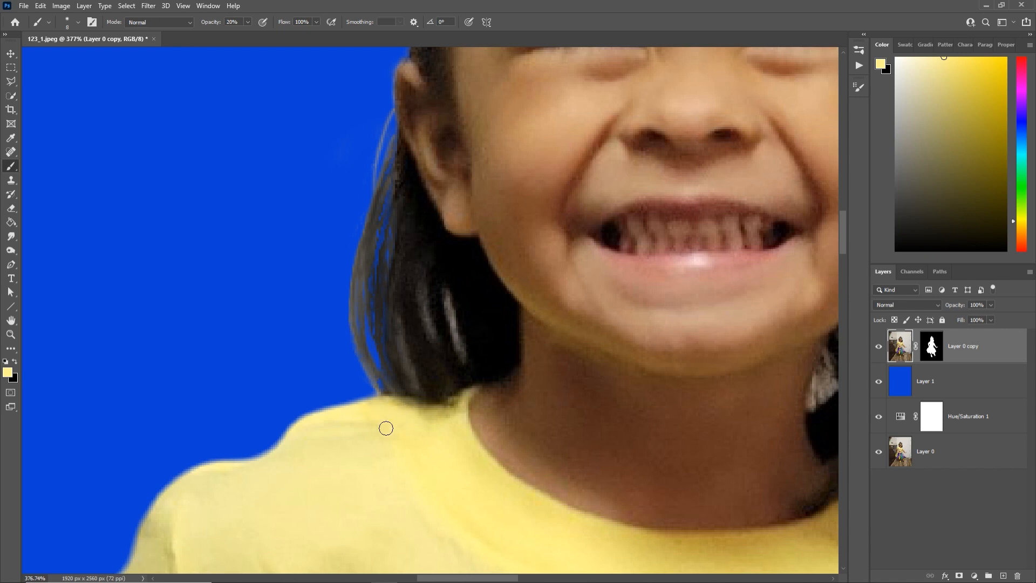
pyautogui.keyDown('alt'); pyautogui.click(414, 241); pyautogui.keyUp('alt')
pyautogui.moveTo(389, 149)
pyautogui.mouseDown()
pyautogui.moveTo(374, 190)
pyautogui.moveTo(377, 394)
pyautogui.mouseUp()
pyautogui.keyDown('alt'); pyautogui.click(407, 259); pyautogui.keyUp('alt')
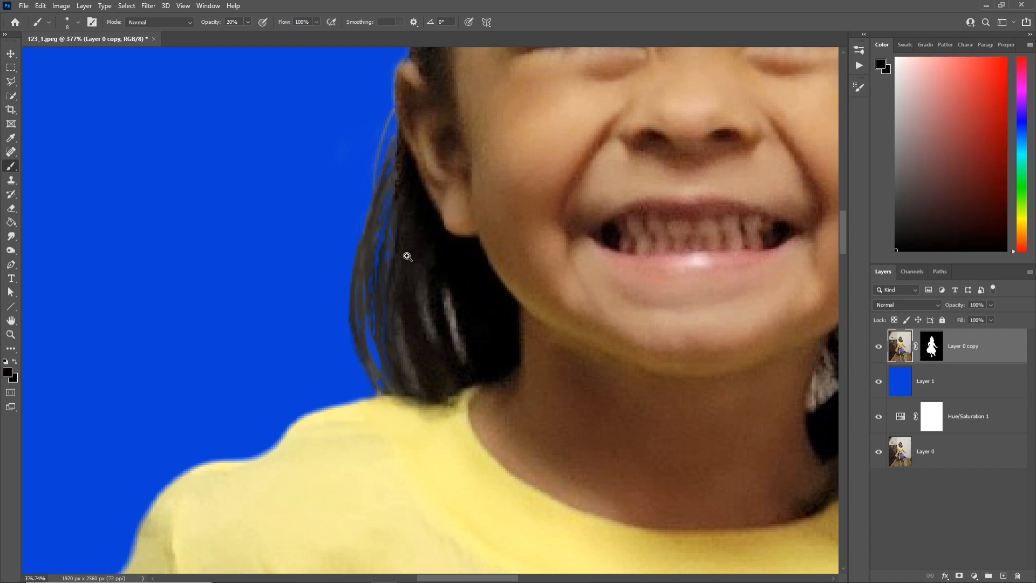
# Step: On the Layer 0 copy mask, paint white at 70% opacity with a 3 px brush along the thin left strands below the ear
pyautogui.moveTo(399, 258); pyautogui.dragTo(520, 254)
pyautogui.click(931, 346)
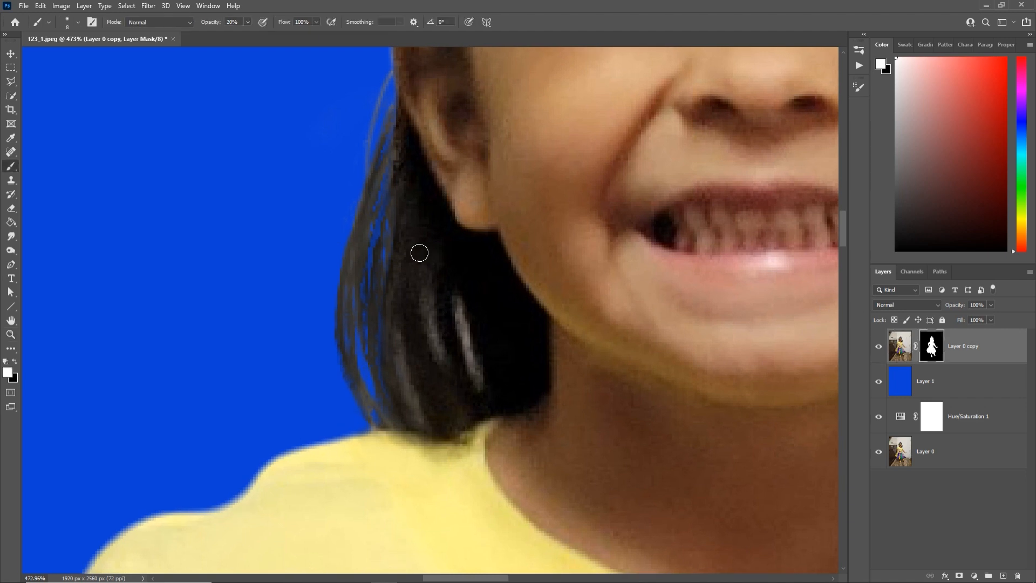
pyautogui.press('x')
pyautogui.press('[')
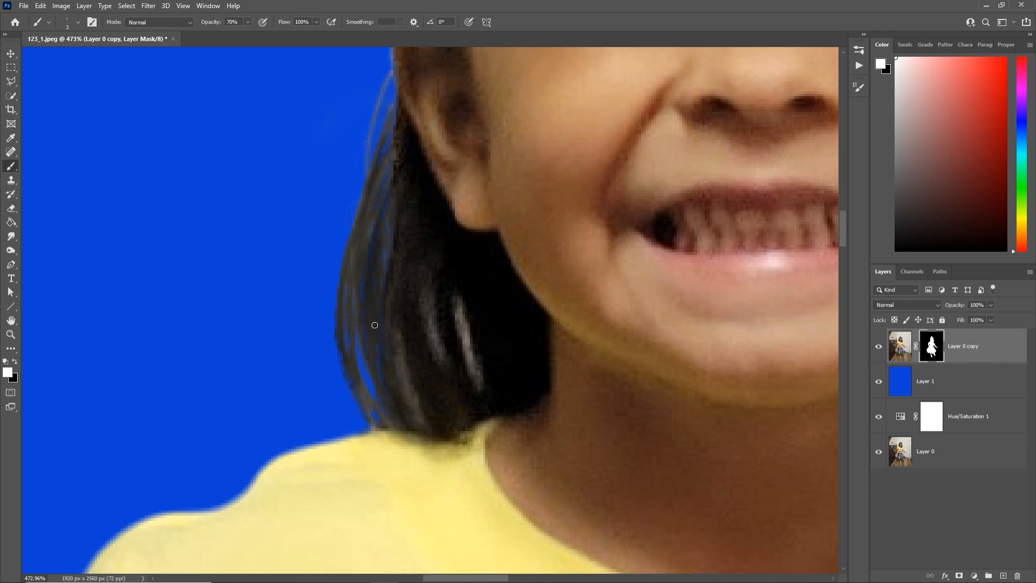
pyautogui.scroll(3, 383, 313)
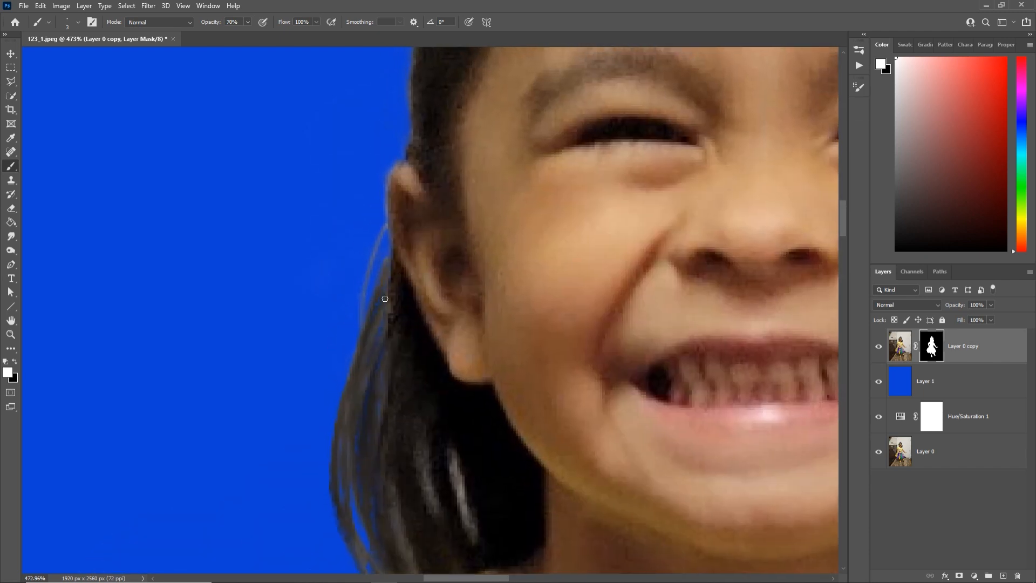
pyautogui.moveTo(389, 225); pyautogui.dragTo(383, 256)
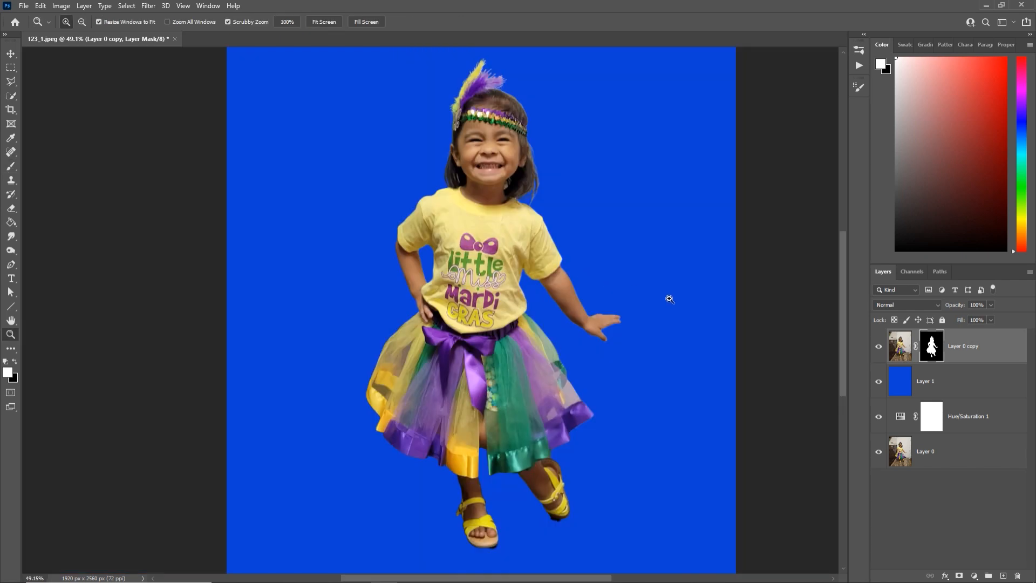
# Step: Add a Hue/Saturation adjustment layer directly above the blue Layer 1
pyautogui.moveTo(541, 451); pyautogui.dragTo(529, 456)
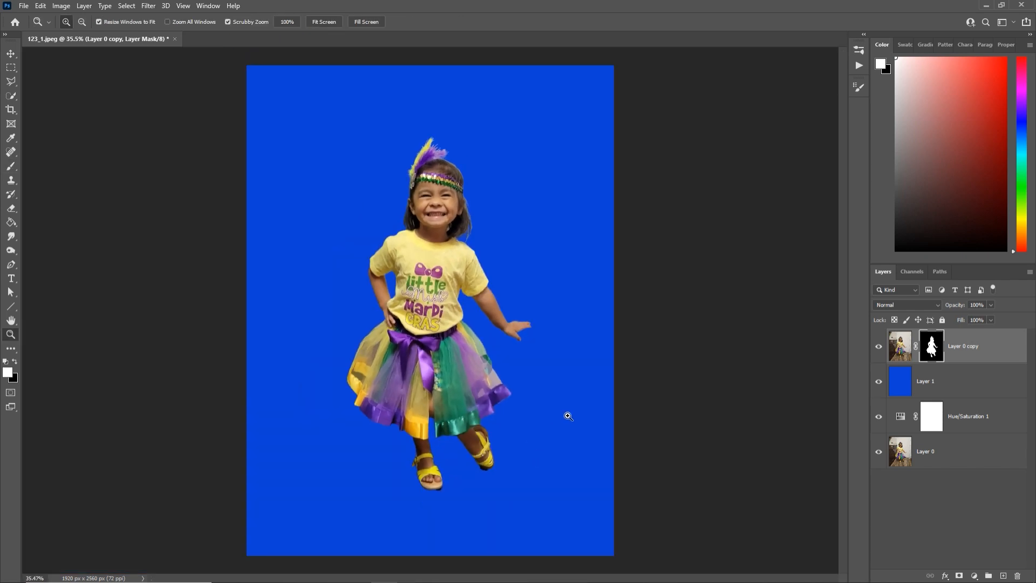
pyautogui.click(905, 385)
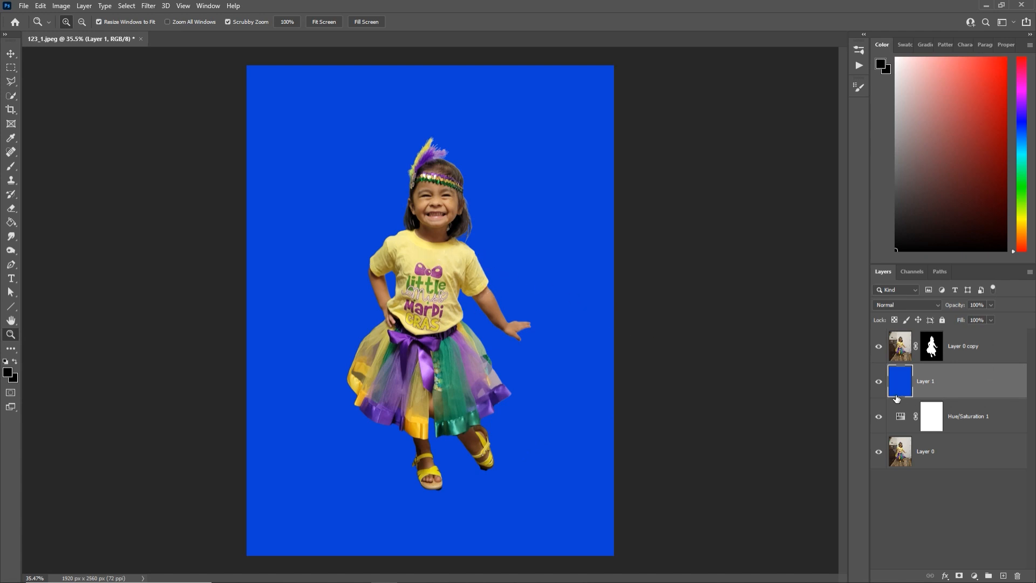
pyautogui.click(974, 576)
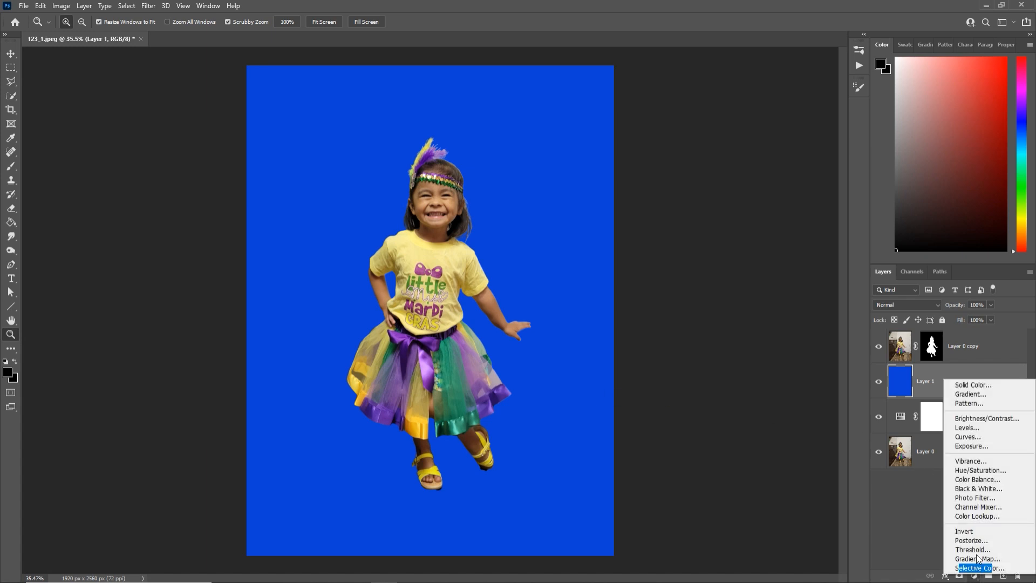
pyautogui.click(972, 470)
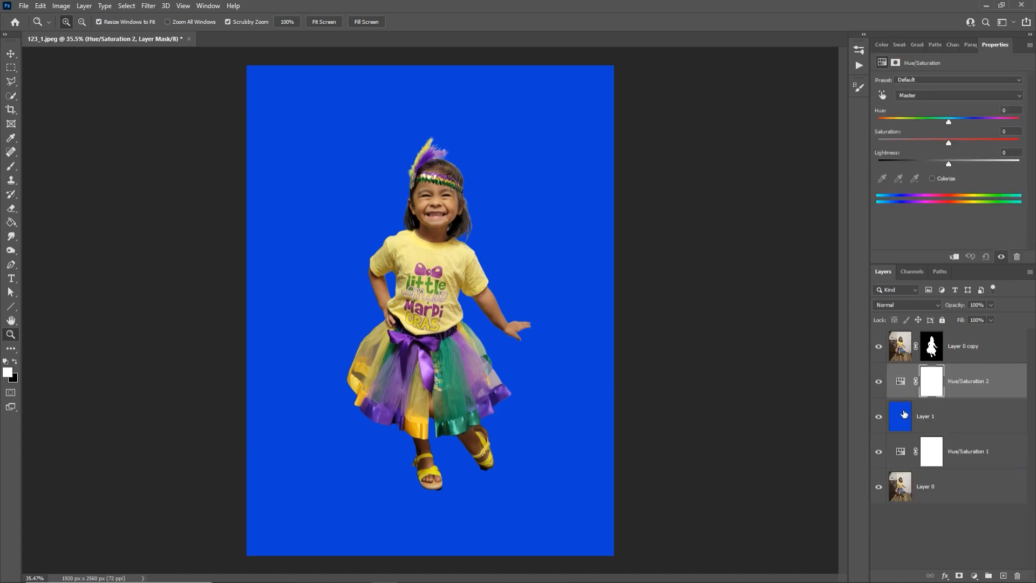
# Step: Recolour the blue background to muted yellow using Hue/Saturation 2: hue -171, saturation -29, lightness +18
pyautogui.click(904, 414)
pyautogui.click(903, 387)
pyautogui.moveTo(949, 123); pyautogui.dragTo(881, 125)
pyautogui.moveTo(949, 142); pyautogui.dragTo(961, 168)
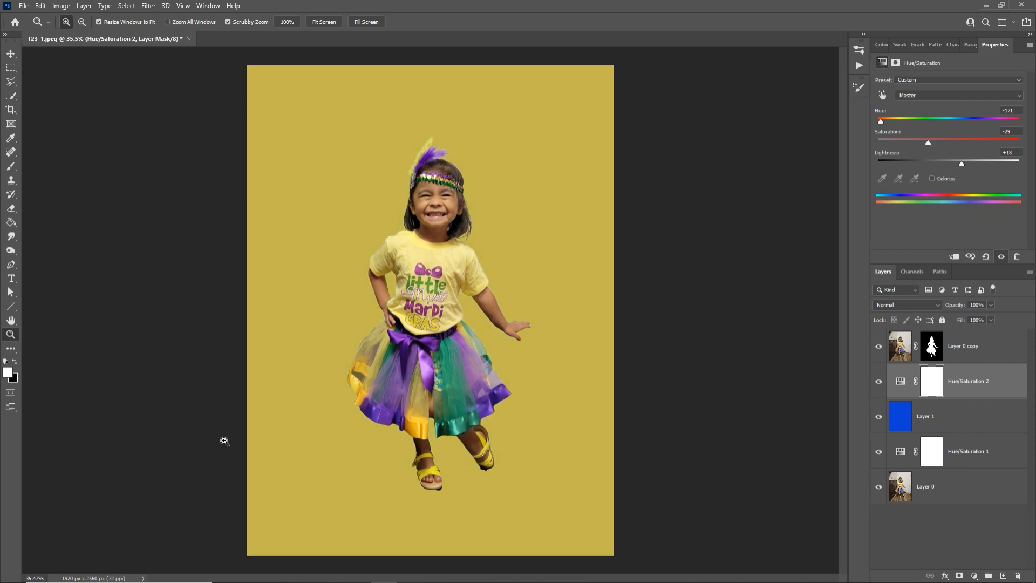
# Step: Create an empty layer directly above Layer 1, and set up a black 500 px brush with 0% hardness and 10% opacity
pyautogui.click(970, 425)
pyautogui.click(1004, 576)
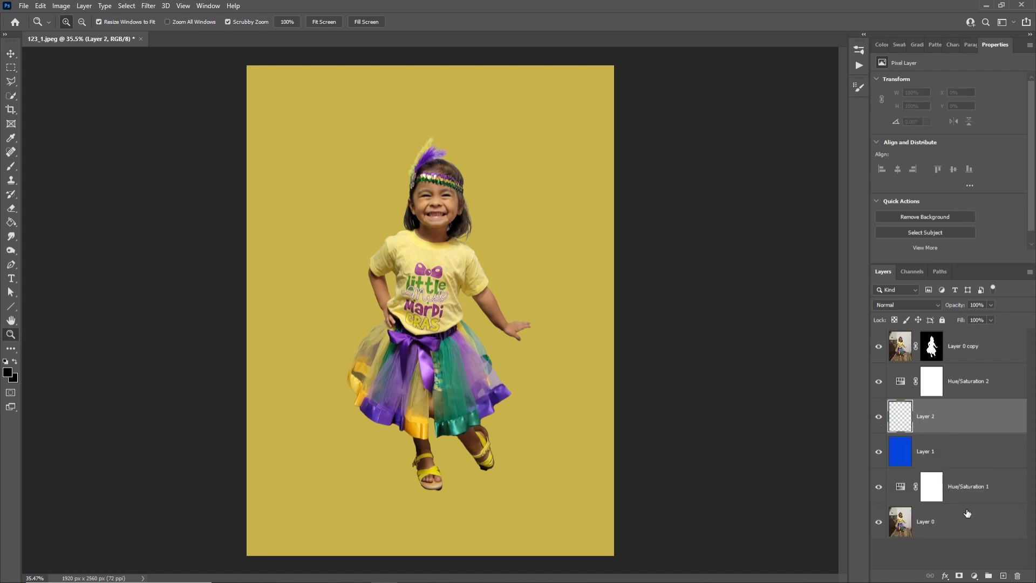
pyautogui.press('b')
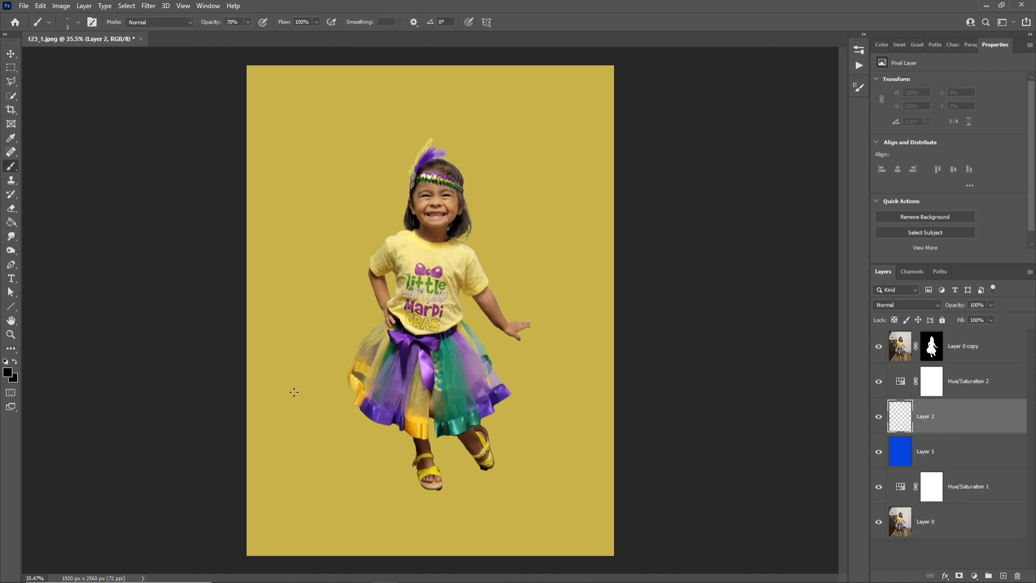
pyautogui.rightClick(297, 394)
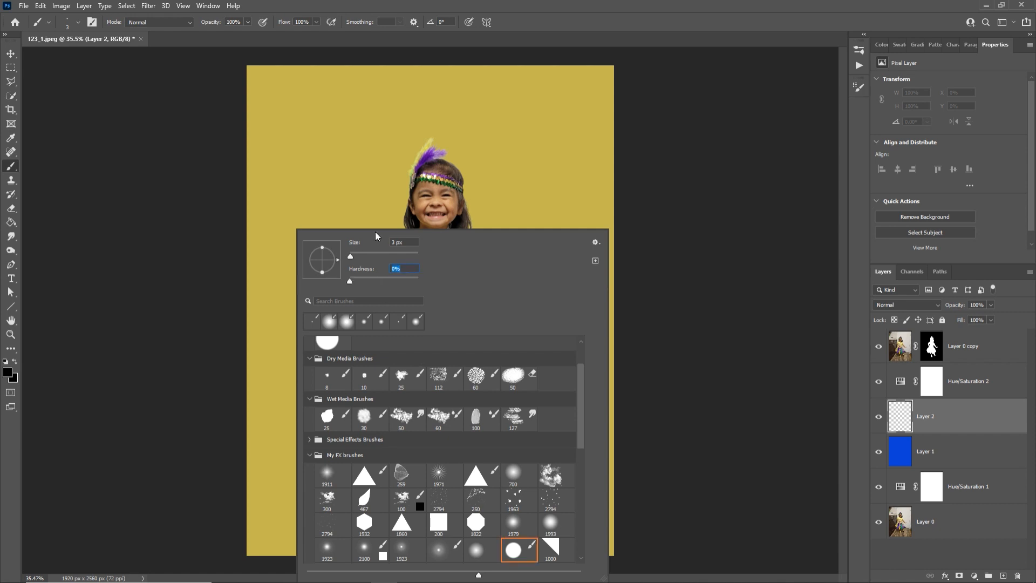
pyautogui.press('Return')
pyautogui.press(']')
pyautogui.press(']')
pyautogui.press(']')
pyautogui.press(']')
pyautogui.press(']')
pyautogui.press(']')
pyautogui.press(']')
pyautogui.press(']')
pyautogui.press(']')
pyautogui.press(']')
pyautogui.press(']')
pyautogui.press(']')
pyautogui.press(']')
pyautogui.press(']')
pyautogui.press(']')
pyautogui.press(']')
pyautogui.press(']')
pyautogui.press(']')
pyautogui.press(']')
pyautogui.press(']')
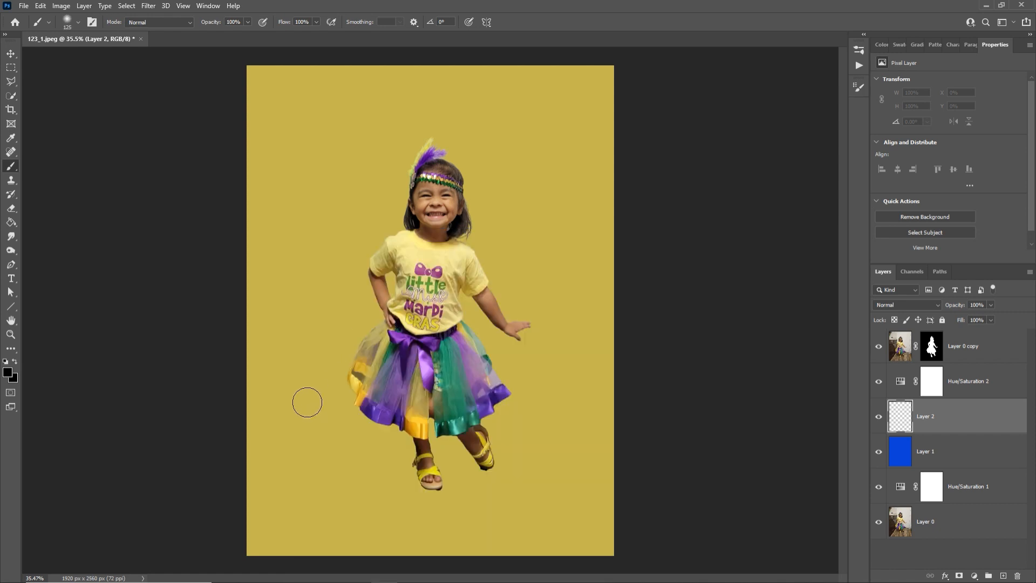
pyautogui.press('[')
pyautogui.press('[')
pyautogui.press('[')
pyautogui.press('d')
pyautogui.click(13, 376)
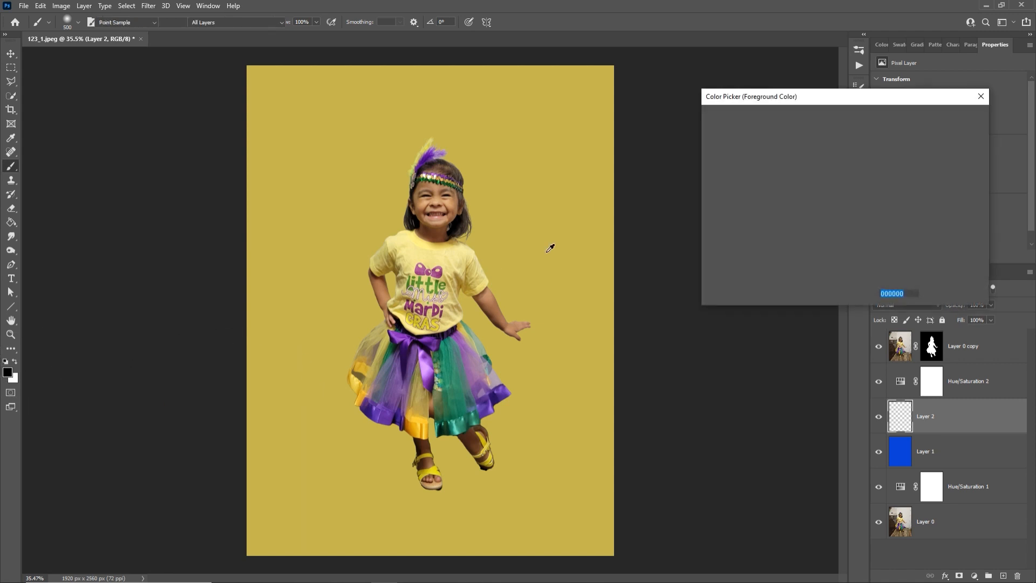
pyautogui.click(951, 117)
pyautogui.press('1')
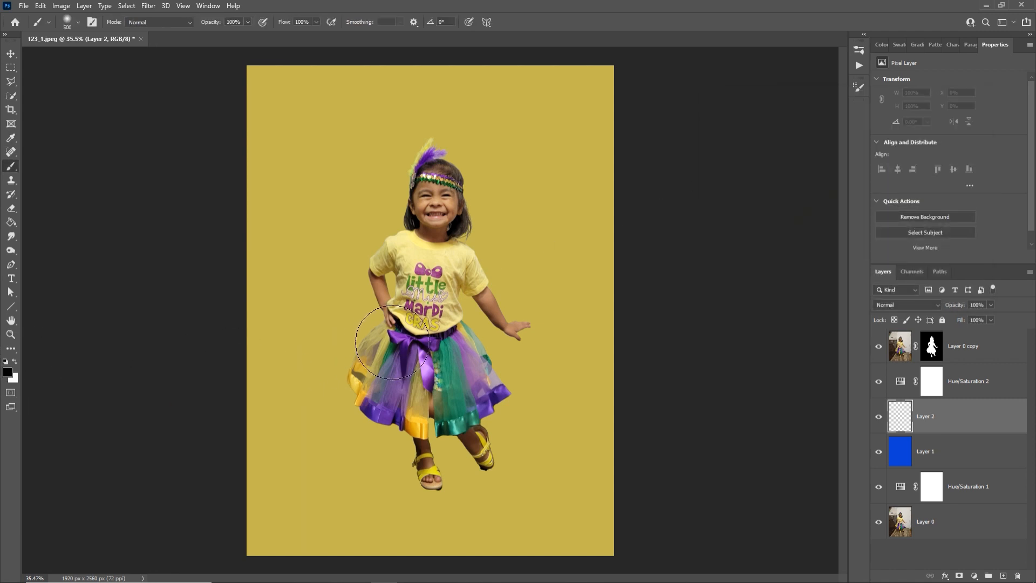
# Step: Paint straight, full-width translucent black bands across the background at skirt height, reducing the brush from 500 to 250 and 150 px
pyautogui.click(254, 392)
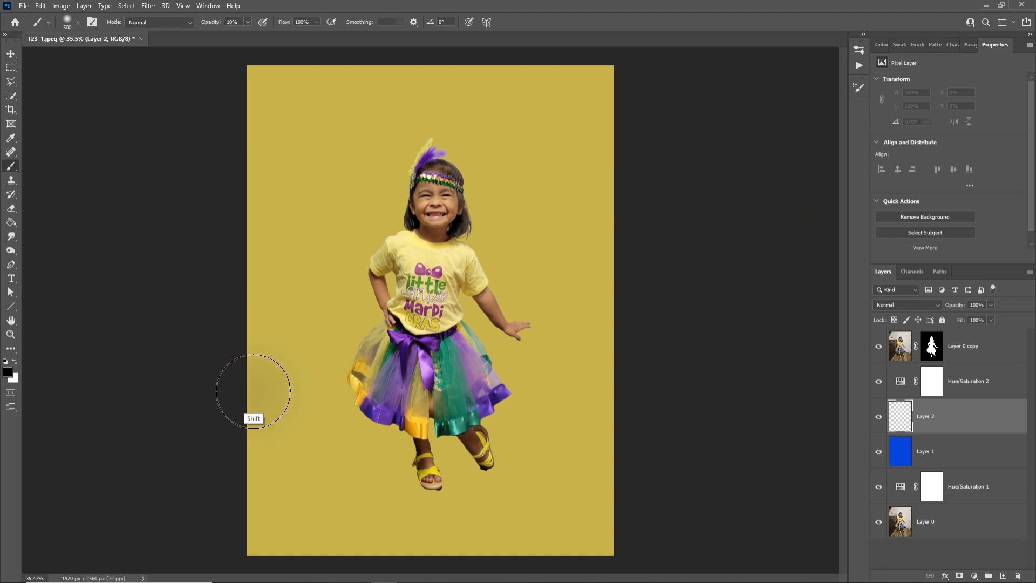
pyautogui.moveTo(250, 387)
pyautogui.mouseDown()
pyautogui.moveTo(712, 378)
pyautogui.moveTo(171, 398)
pyautogui.mouseUp()
pyautogui.press('[')
pyautogui.press('[')
pyautogui.press('[')
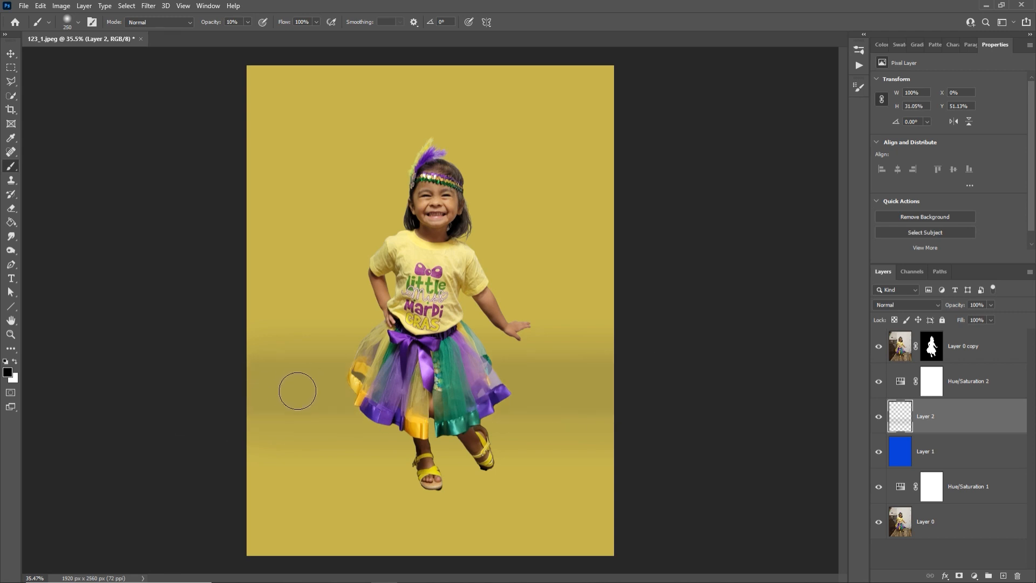
pyautogui.press('[')
pyautogui.press('[')
pyautogui.press('[')
pyautogui.moveTo(238, 390)
pyautogui.mouseDown()
pyautogui.moveTo(672, 372)
pyautogui.moveTo(127, 393)
pyautogui.mouseUp()
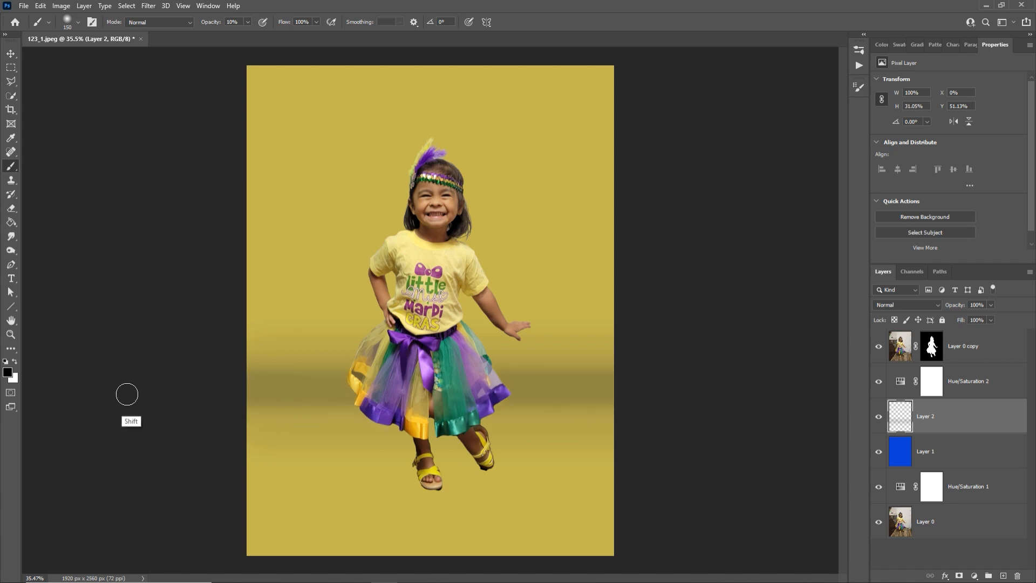
pyautogui.moveTo(362, 368); pyautogui.dragTo(667, 359)
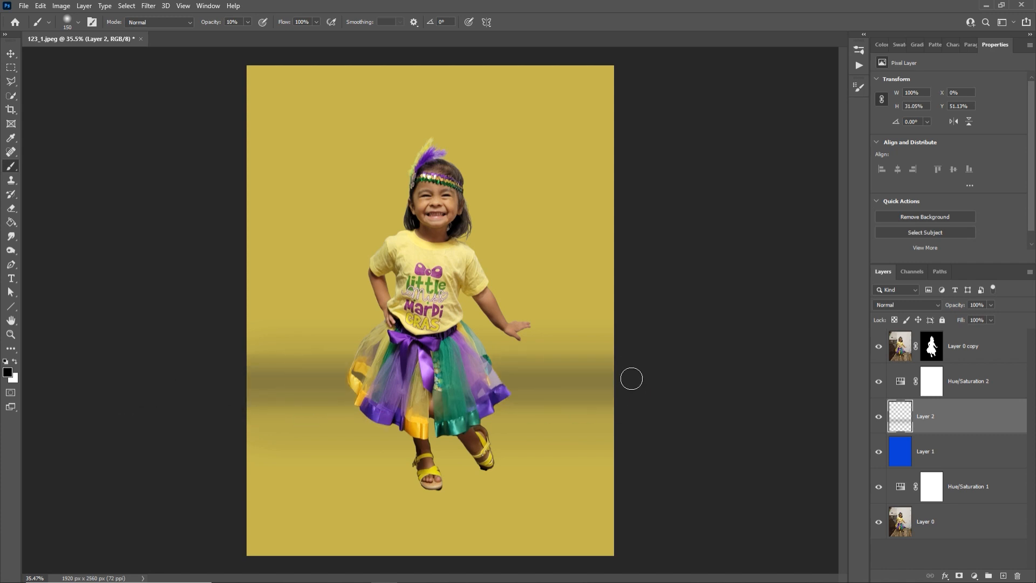
# Step: Darken the core of the horizontal band behind the skirt with a 90 px brush, undoing the last stroke
pyautogui.press('[')
pyautogui.press('[')
pyautogui.press('[')
pyautogui.press('[')
pyautogui.moveTo(623, 386)
pyautogui.mouseDown()
pyautogui.moveTo(217, 390)
pyautogui.moveTo(659, 367)
pyautogui.moveTo(629, 379)
pyautogui.mouseUp()
pyautogui.hotkey('ctrl', 'z')
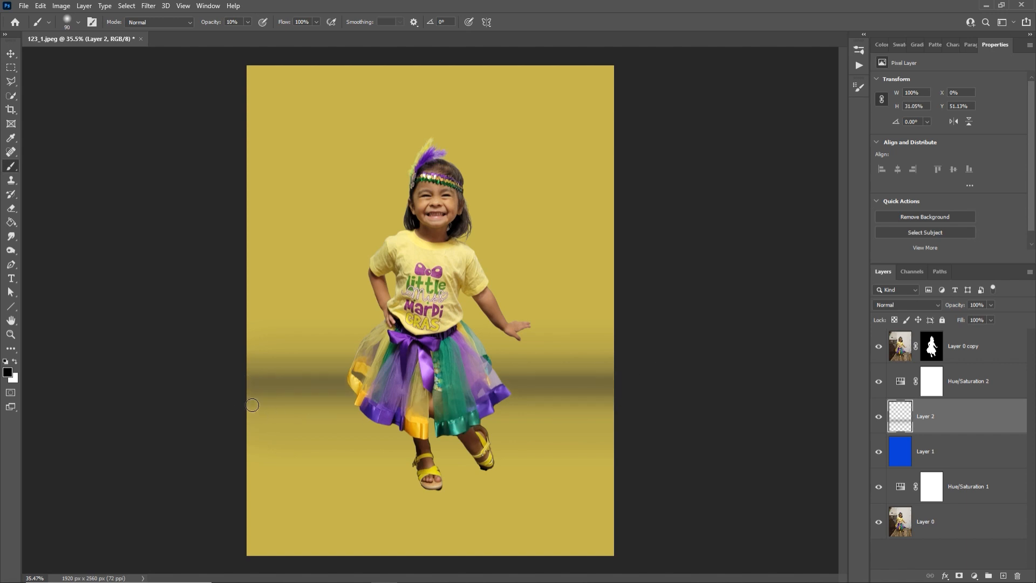
# Step: Broaden and darken the horizontal band behind the skirt with larger soft strokes, finishing with a 250 px brush
pyautogui.press(']')
pyautogui.press(']')
pyautogui.press(']')
pyautogui.press(']')
pyautogui.press(']')
pyautogui.press(']')
pyautogui.press(']')
pyautogui.press(']')
pyautogui.press(']')
pyautogui.moveTo(234, 386)
pyautogui.mouseDown()
pyautogui.moveTo(671, 370)
pyautogui.moveTo(625, 393)
pyautogui.moveTo(141, 389)
pyautogui.mouseUp()
pyautogui.press('[')
pyautogui.press('[')
pyautogui.press('[')
pyautogui.press('[')
pyautogui.press('[')
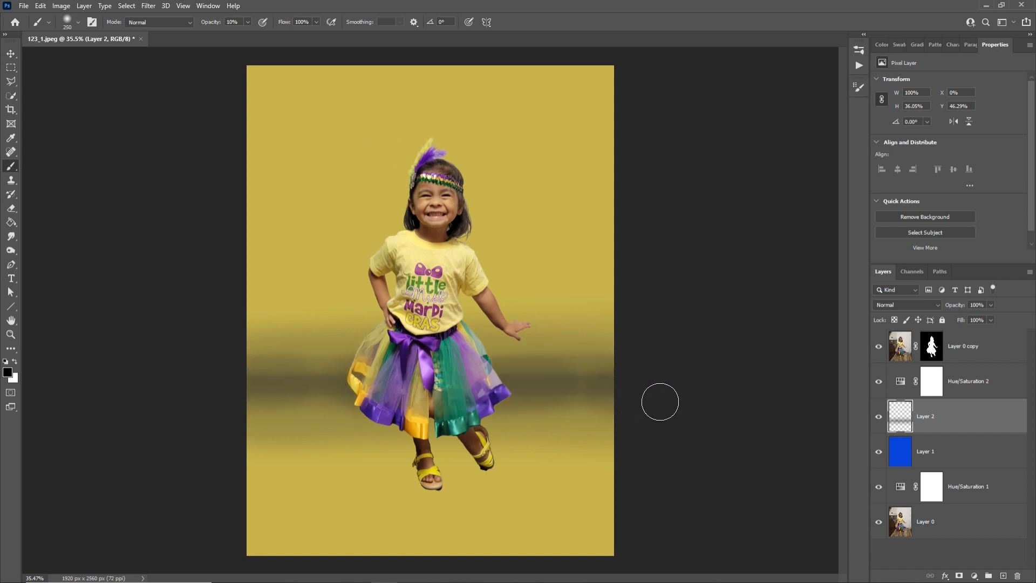
pyautogui.moveTo(309, 348); pyautogui.dragTo(232, 363)
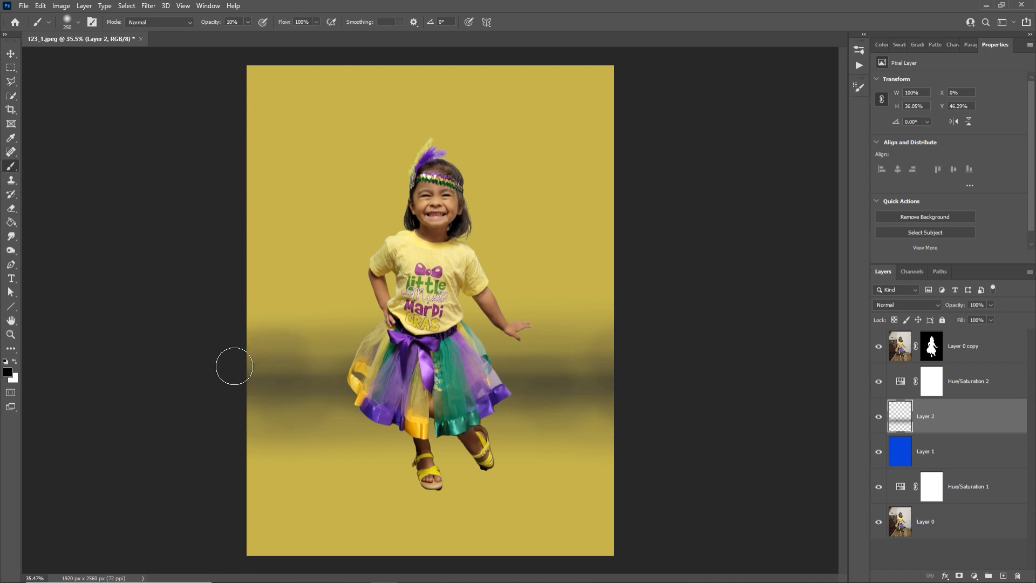
# Step: Apply a Gaussian Blur of 48.4 pixels to the dark band on Layer 2, and lower the layer's opacity to 31%
pyautogui.click(147, 6)
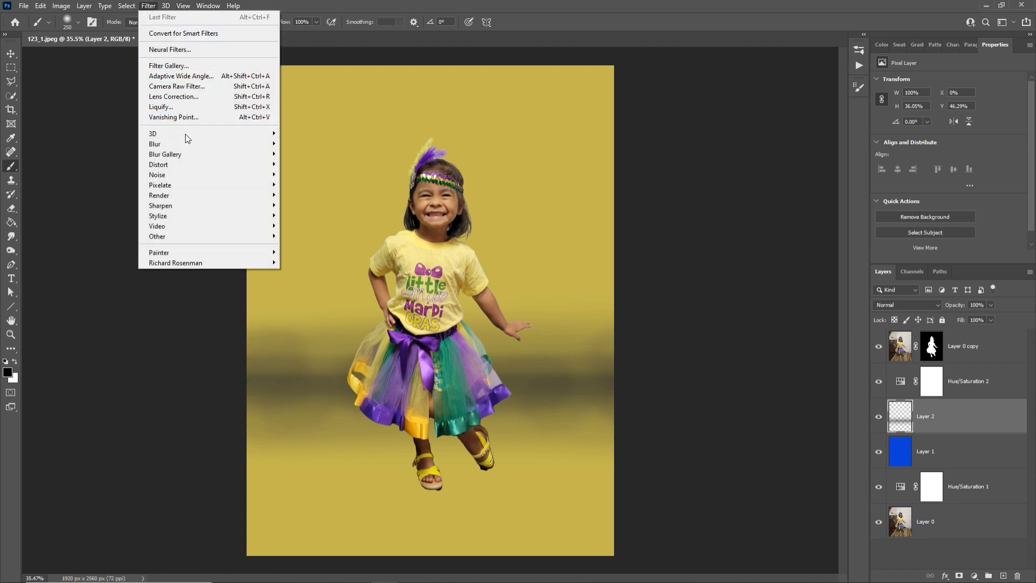
pyautogui.moveTo(178, 144)
pyautogui.click(320, 184)
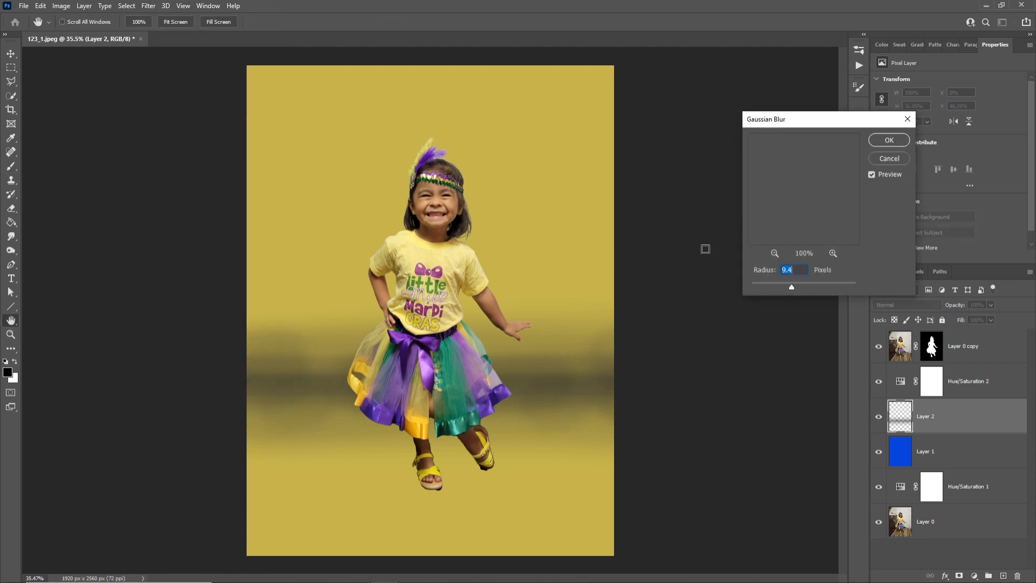
pyautogui.click(811, 286)
pyautogui.moveTo(816, 286); pyautogui.dragTo(808, 284)
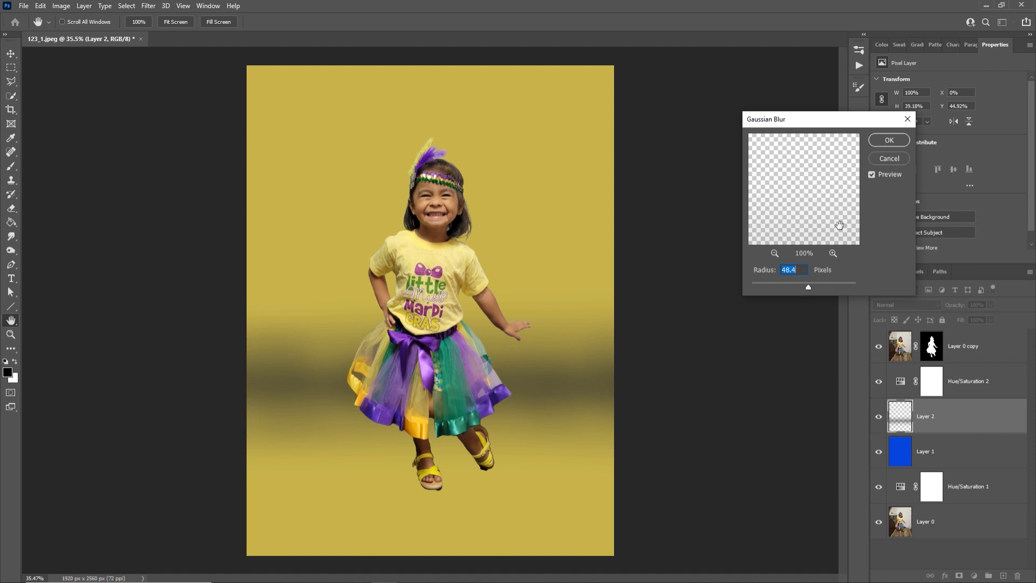
pyautogui.click(892, 141)
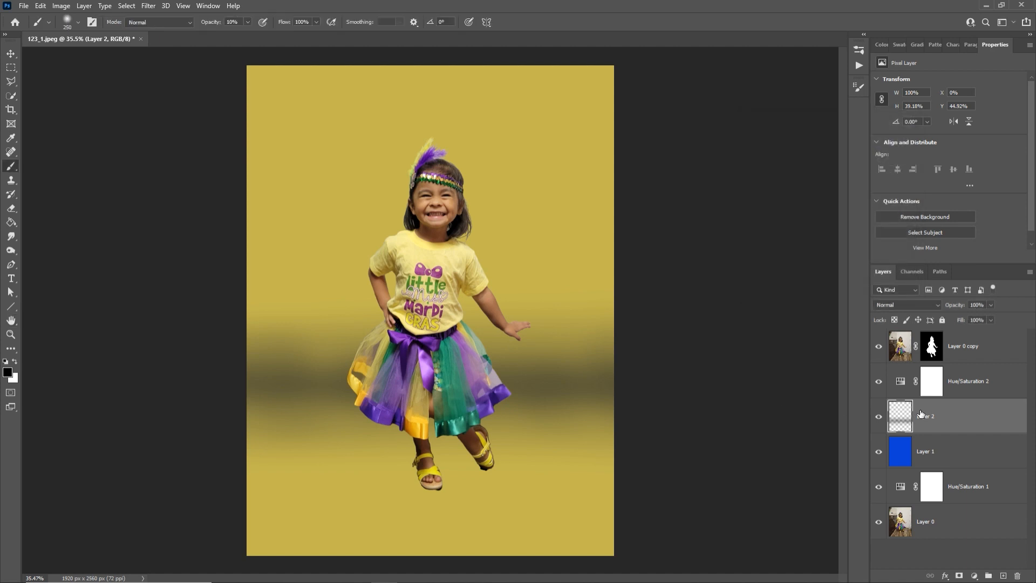
pyautogui.moveTo(959, 306); pyautogui.dragTo(870, 316)
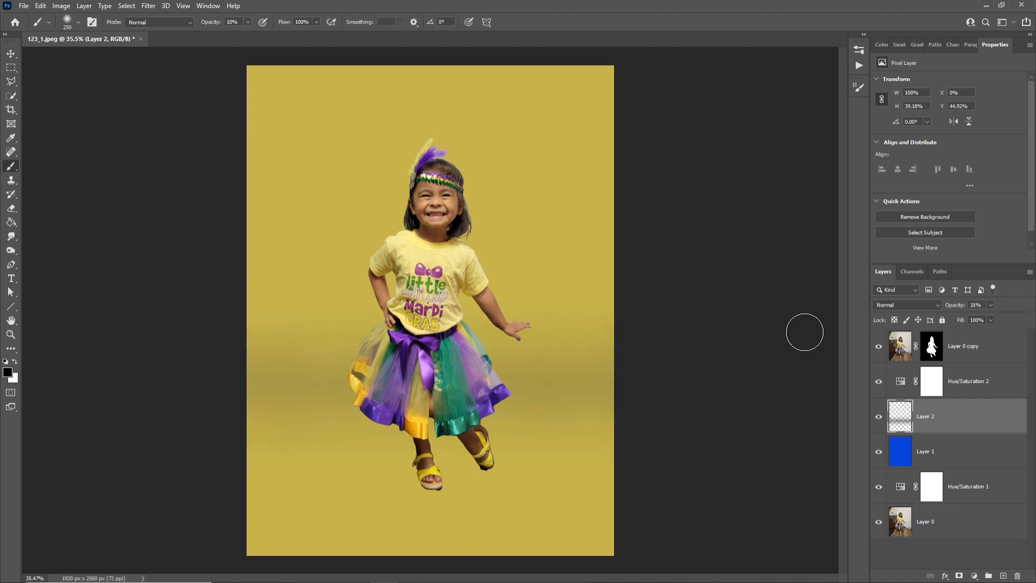
# Step: Target the Layer 0 copy mask at the feet, and set up a firm-edged 37 px round brush at 100% opacity
pyautogui.click(913, 444)
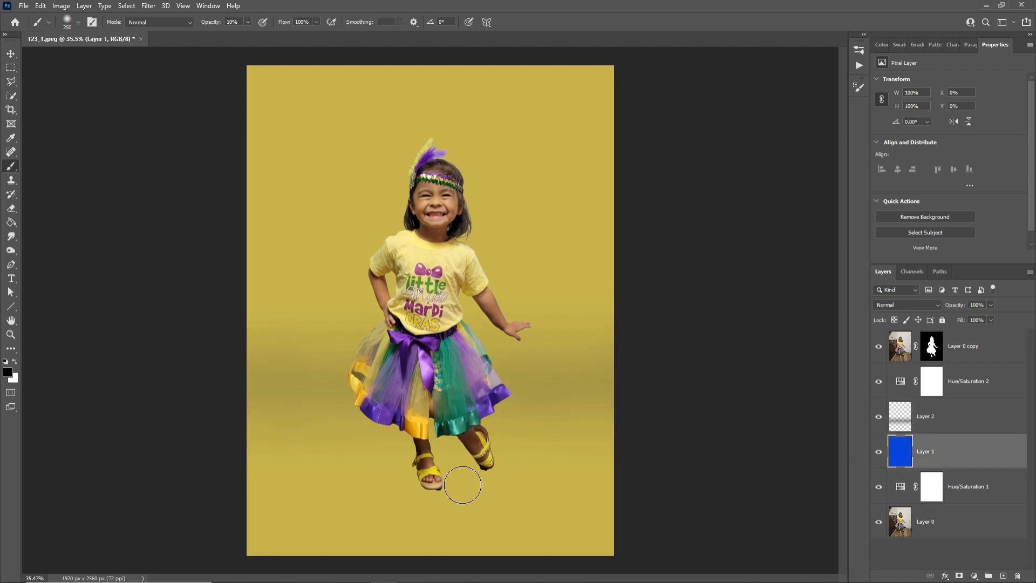
pyautogui.press('z')
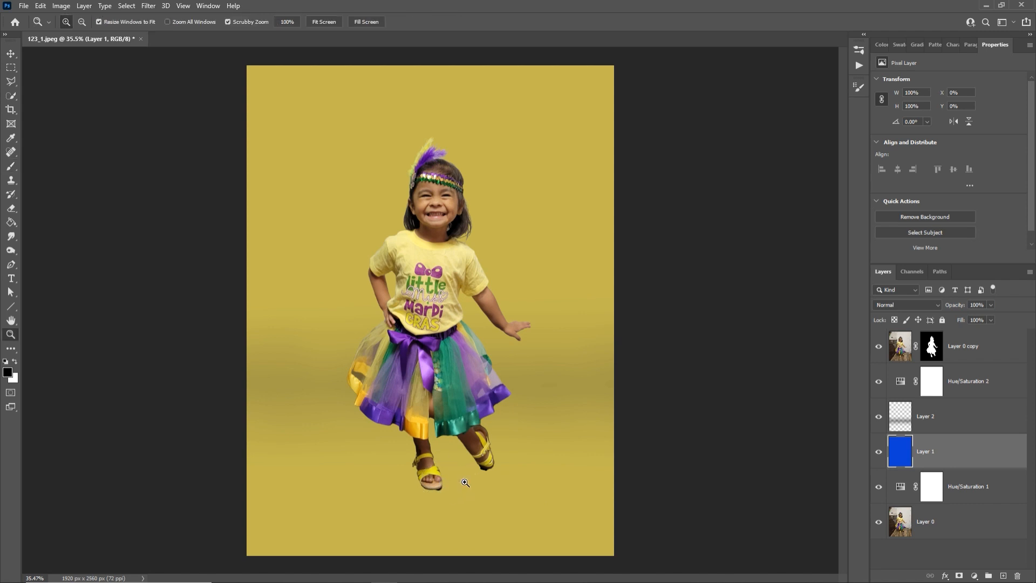
pyautogui.moveTo(446, 479); pyautogui.dragTo(493, 474)
pyautogui.moveTo(383, 488); pyautogui.dragTo(493, 472)
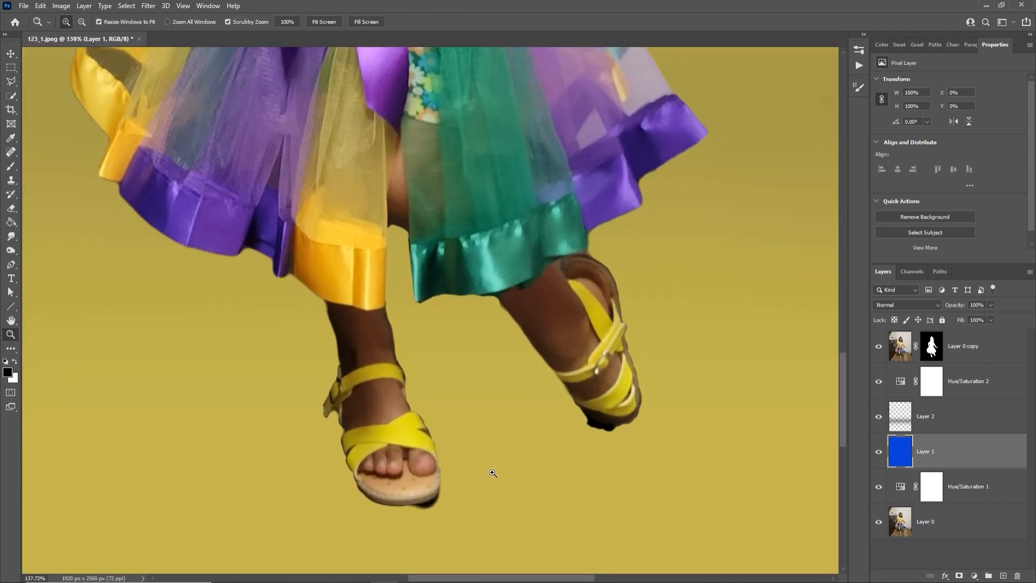
pyautogui.moveTo(613, 439); pyautogui.dragTo(668, 404)
pyautogui.click(932, 346)
pyautogui.press('b')
pyautogui.press('x')
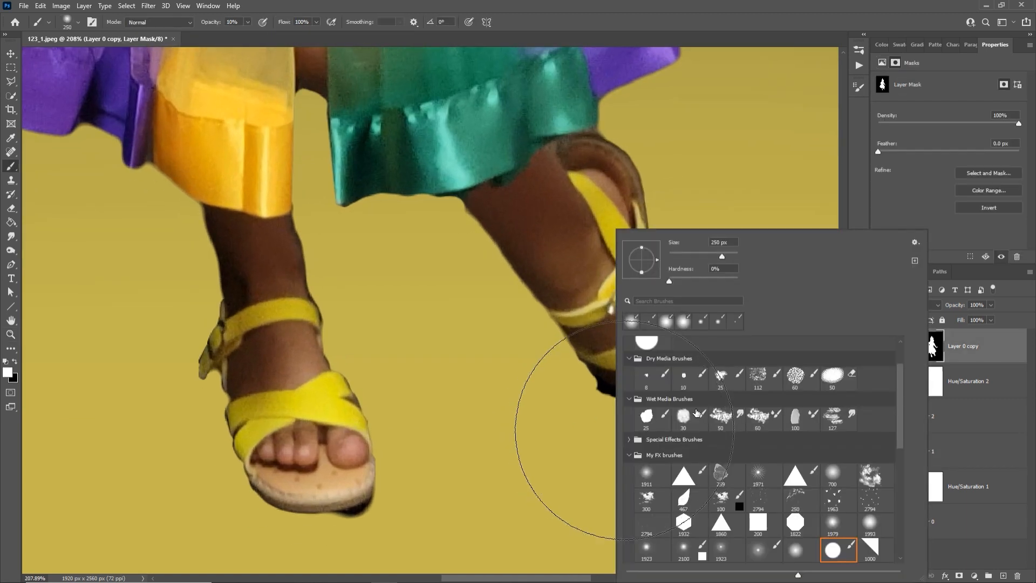
pyautogui.rightClick(620, 439)
pyautogui.click(840, 546)
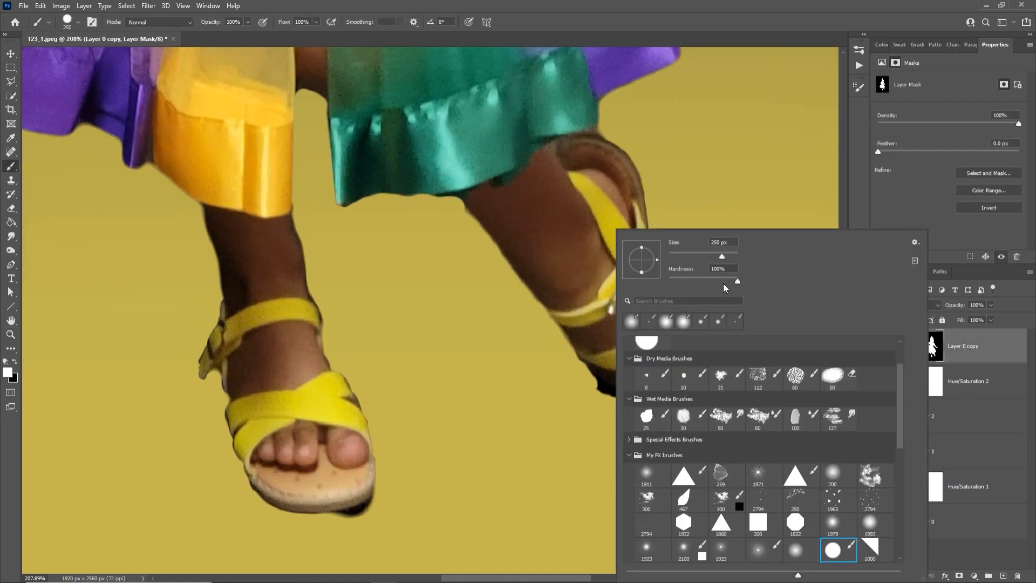
pyautogui.moveTo(722, 256)
pyautogui.mouseDown()
pyautogui.moveTo(680, 257)
pyautogui.moveTo(716, 281)
pyautogui.mouseUp()
pyautogui.click(606, 405)
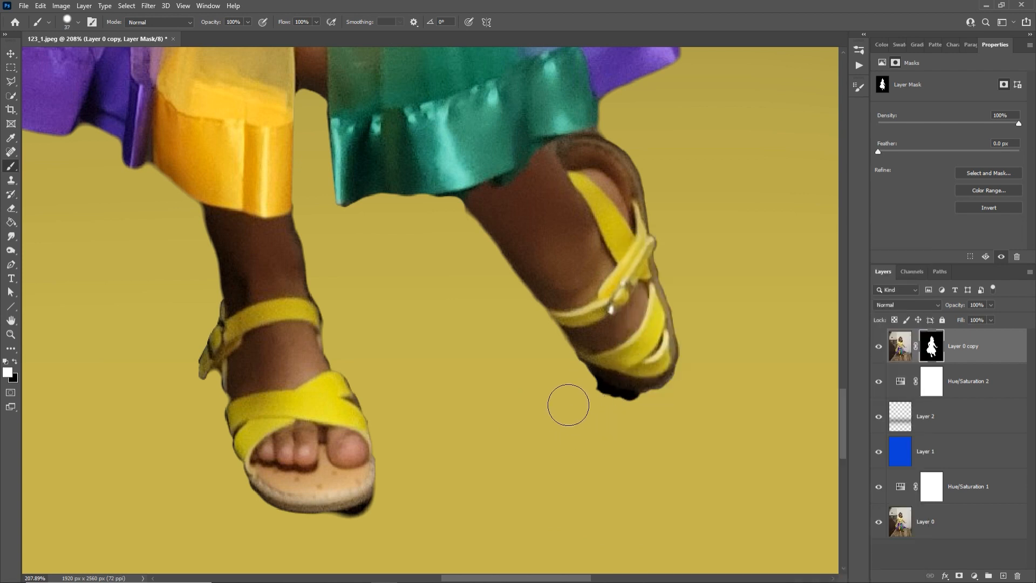
# Step: Paint black on the mask with a 10 px brush to trim the dark remnants beneath the soles of both sandals
pyautogui.press('[')
pyautogui.press('[')
pyautogui.press('[')
pyautogui.press('[')
pyautogui.press('[')
pyautogui.press('[')
pyautogui.press('[')
pyautogui.press('x')
pyautogui.moveTo(643, 397); pyautogui.dragTo(592, 385)
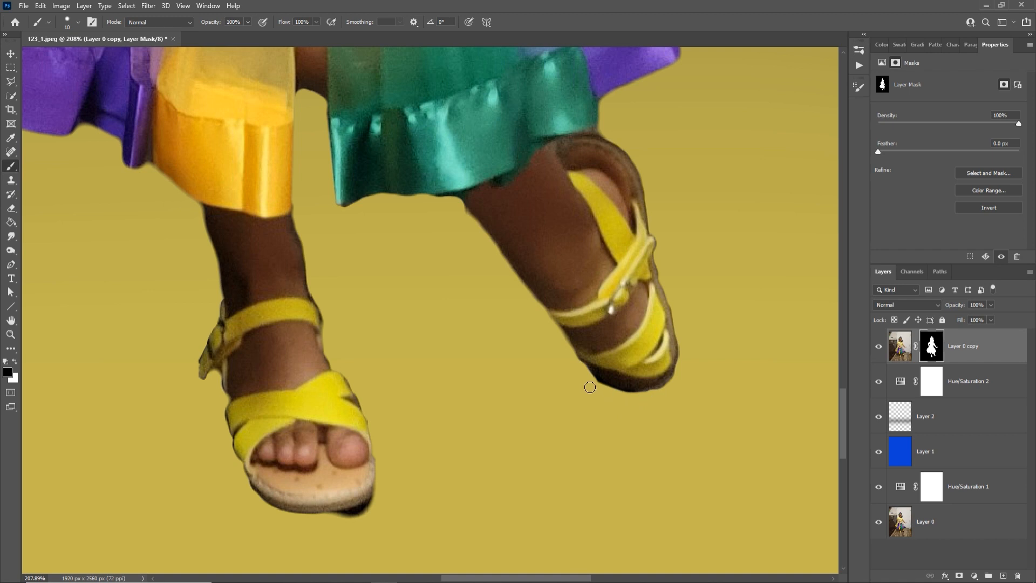
pyautogui.moveTo(372, 507); pyautogui.dragTo(299, 523)
# Step: Paint white on the mask to restore the front sandal's sole edge and the strip beside its straps
pyautogui.press('x')
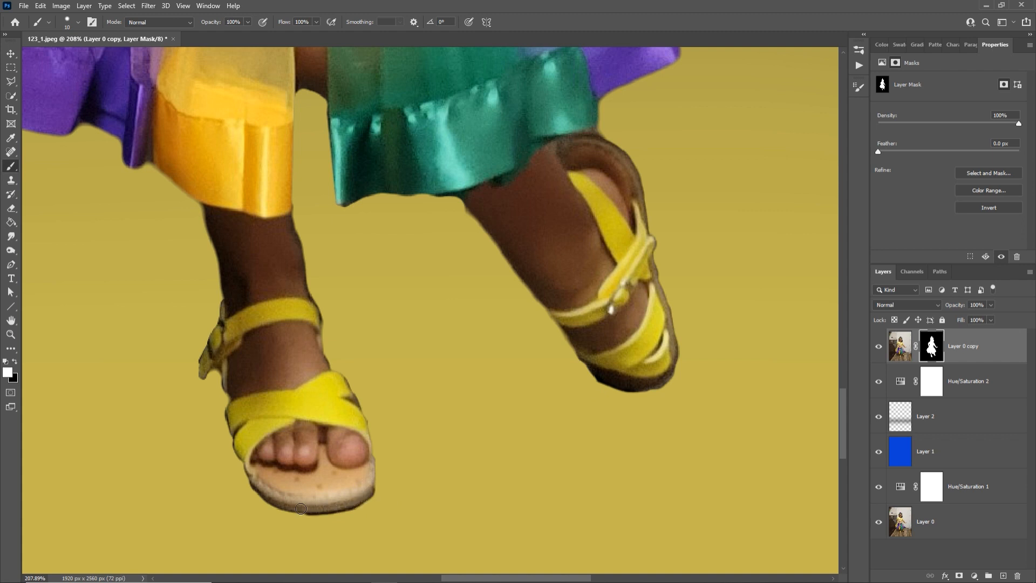
pyautogui.moveTo(300, 509); pyautogui.dragTo(245, 482)
pyautogui.moveTo(234, 410); pyautogui.dragTo(228, 386)
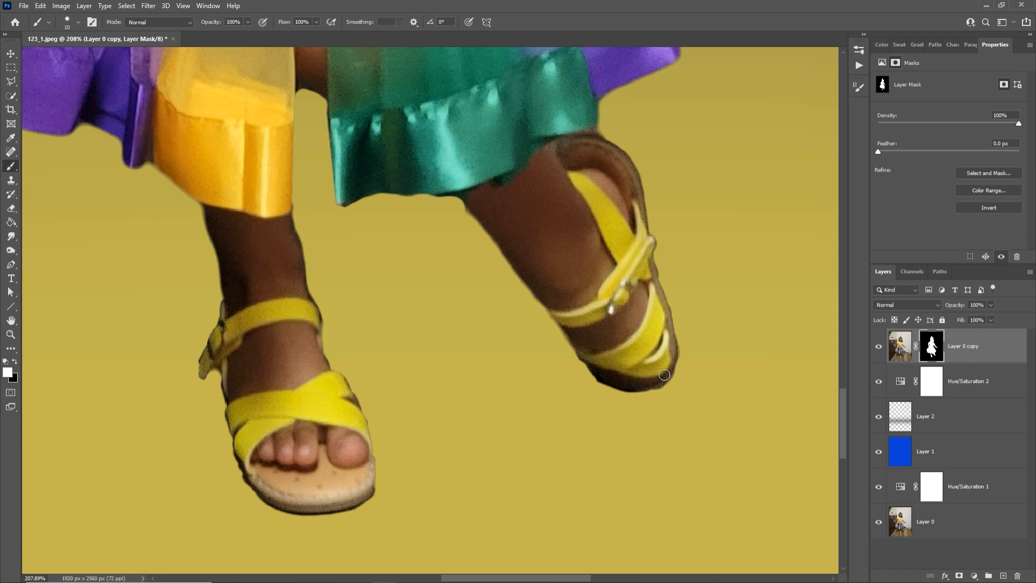
pyautogui.press('x')
pyautogui.press('x')
pyautogui.press('x')
pyautogui.press('z')
pyautogui.click(295, 393)
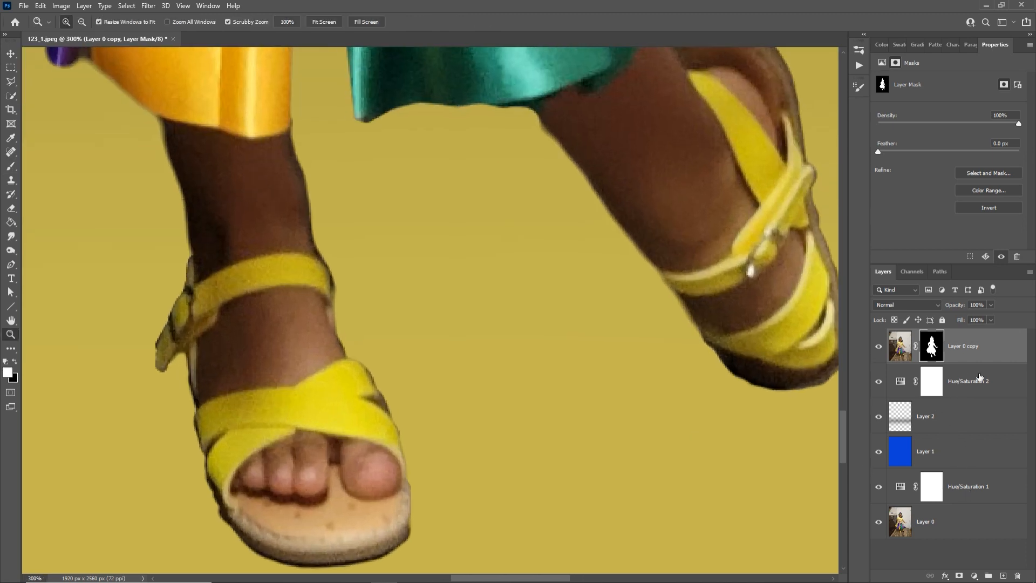
# Step: Add an empty layer between Hue/Saturation 2 and Layer 0 copy, with black as the foreground colour
pyautogui.click(979, 376)
pyautogui.press('x')
pyautogui.click(1004, 575)
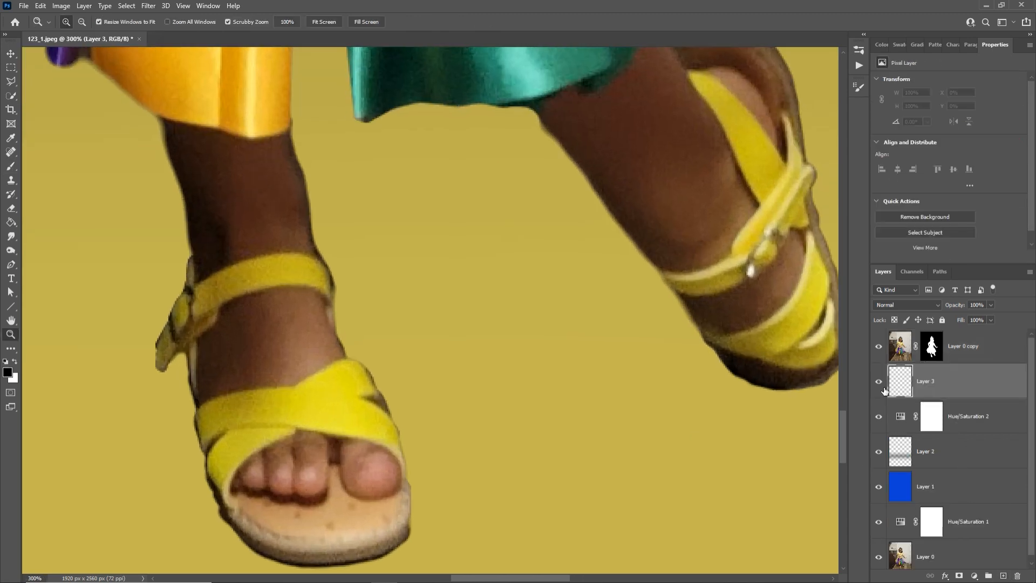
# Step: Set up a 500 px soft brush with 0% hardness and flatten its tip into a wide horizontal ellipse
pyautogui.scroll(-6, 403, 387)
pyautogui.press('b')
pyautogui.rightClick(406, 392)
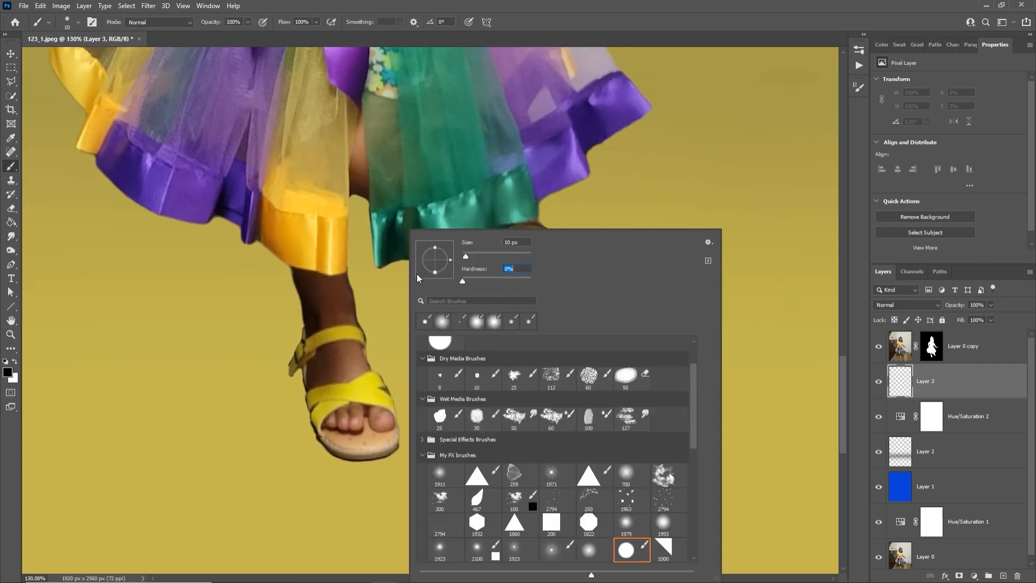
pyautogui.press('Return')
pyautogui.press(']')
pyautogui.press(']')
pyautogui.press(']')
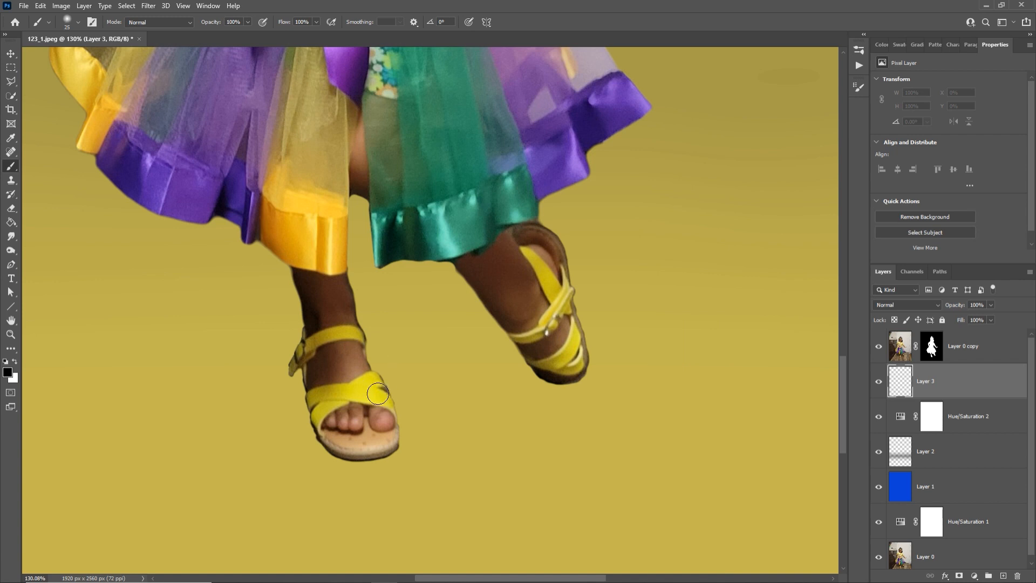
pyautogui.press(']')
pyautogui.press(']')
pyautogui.press(']')
pyautogui.press(']')
pyautogui.press(']')
pyautogui.press(']')
pyautogui.press(']')
pyautogui.press(']')
pyautogui.press(']')
pyautogui.press(']')
pyautogui.press(']')
pyautogui.press(']')
pyautogui.press(']')
pyautogui.press(']')
pyautogui.press(']')
pyautogui.press(']')
pyautogui.press(']')
pyautogui.press(']')
pyautogui.rightClick(249, 404)
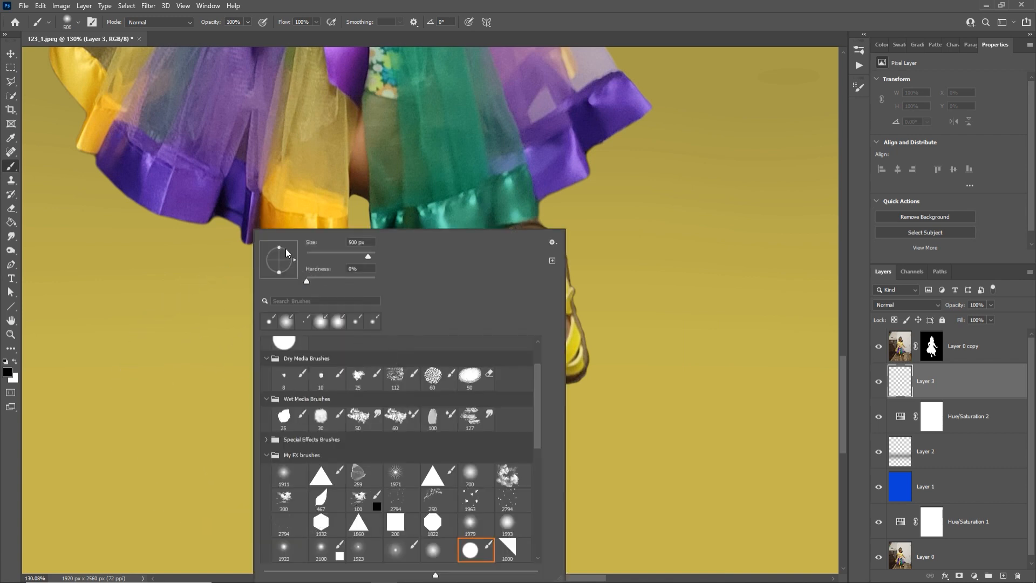
pyautogui.moveTo(282, 251); pyautogui.dragTo(280, 254)
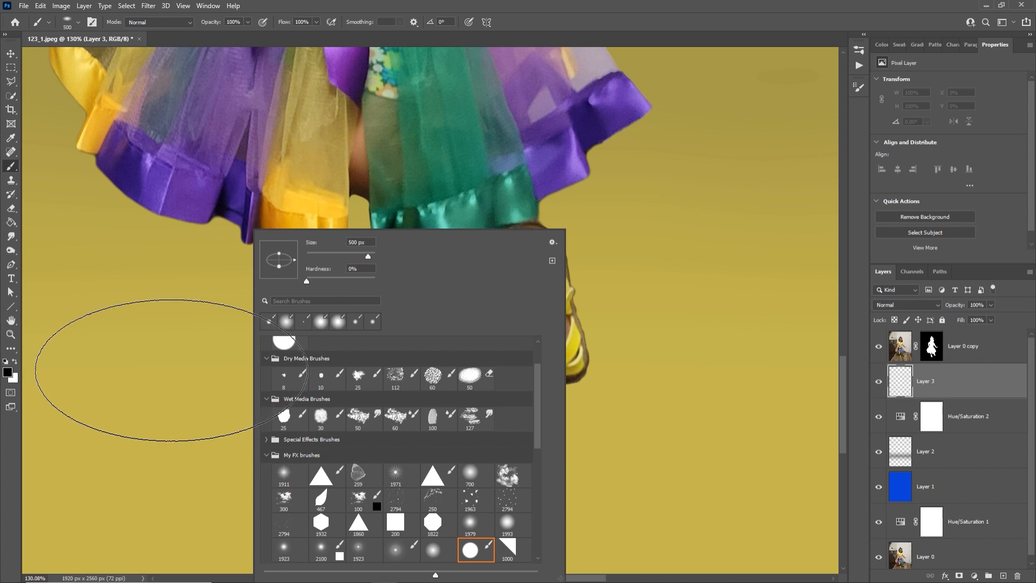
pyautogui.press('Return')
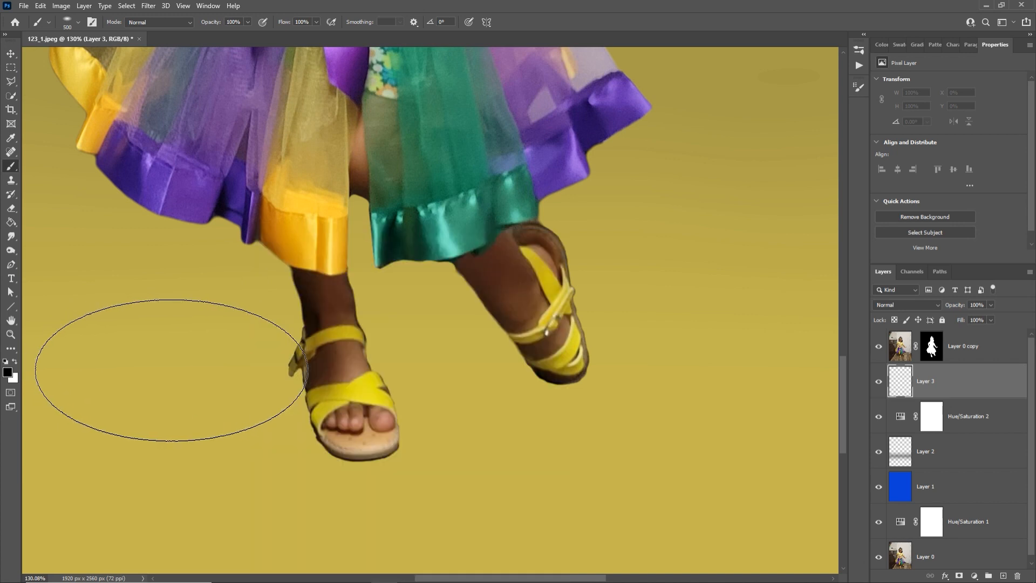
# Step: Paint a soft black shadow beneath both feet with the flattened brush at 20% opacity
pyautogui.press('2')
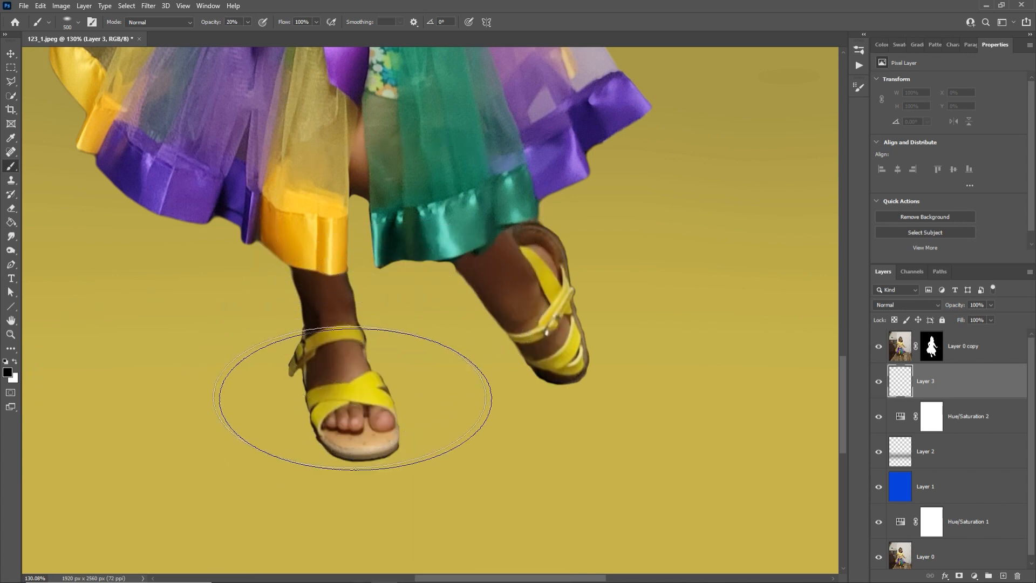
pyautogui.moveTo(329, 372)
pyautogui.mouseDown()
pyautogui.moveTo(280, 400)
pyautogui.moveTo(357, 411)
pyautogui.moveTo(533, 369)
pyautogui.moveTo(552, 350)
pyautogui.moveTo(553, 362)
pyautogui.moveTo(302, 408)
pyautogui.moveTo(538, 372)
pyautogui.moveTo(346, 405)
pyautogui.moveTo(342, 415)
pyautogui.moveTo(320, 380)
pyautogui.moveTo(368, 434)
pyautogui.moveTo(536, 358)
pyautogui.moveTo(569, 381)
pyautogui.moveTo(555, 383)
pyautogui.moveTo(577, 384)
pyautogui.moveTo(339, 383)
pyautogui.mouseUp()
pyautogui.press('[')
pyautogui.press('[')
pyautogui.press('[')
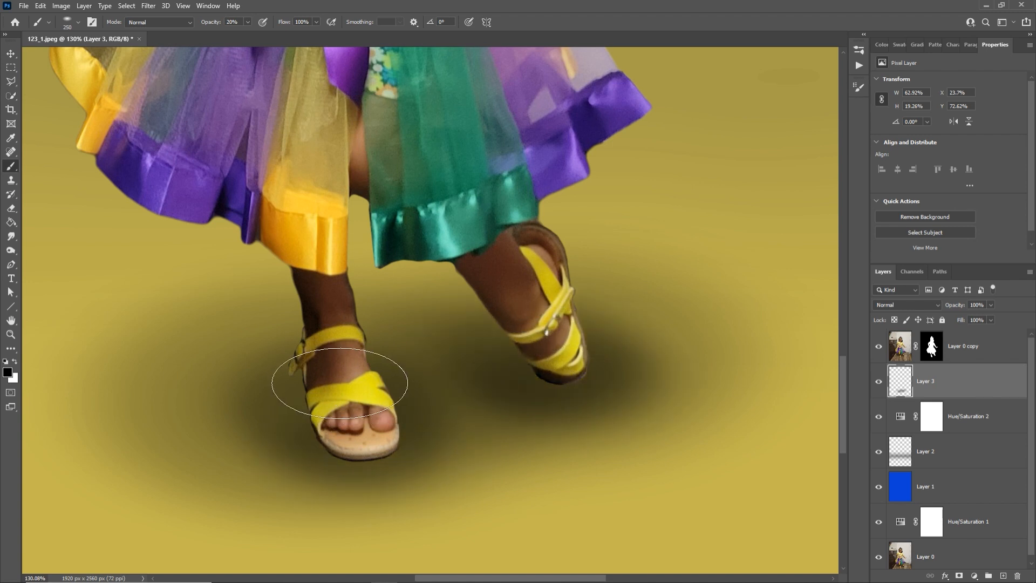
# Step: Enlarge the brush to 1400 px and paint a wide, faint outer shadow around both feet
pyautogui.press(']')
pyautogui.press(']')
pyautogui.press(']')
pyautogui.press(']')
pyautogui.press(']')
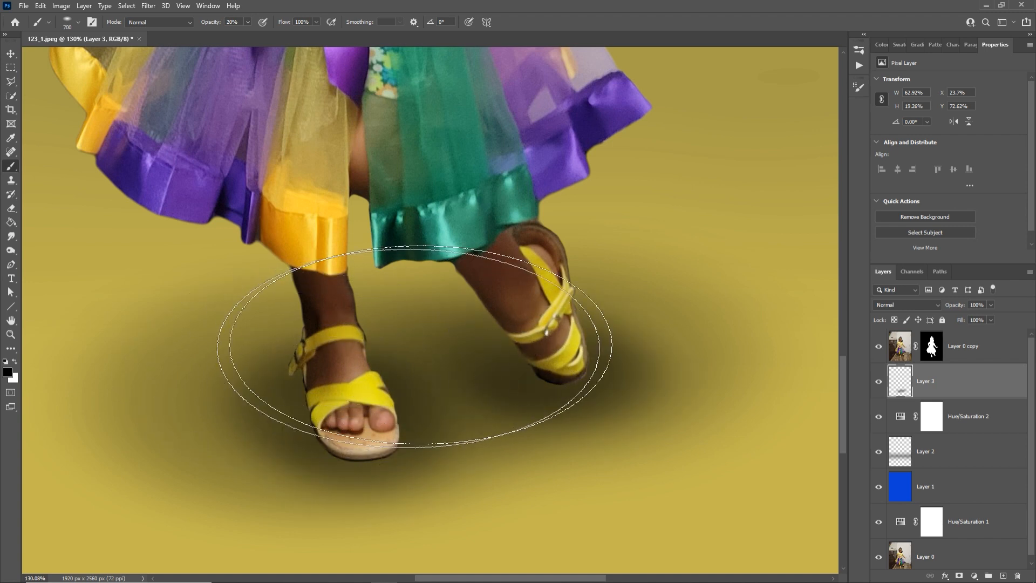
pyautogui.press('z')
pyautogui.moveTo(427, 345); pyautogui.dragTo(364, 317)
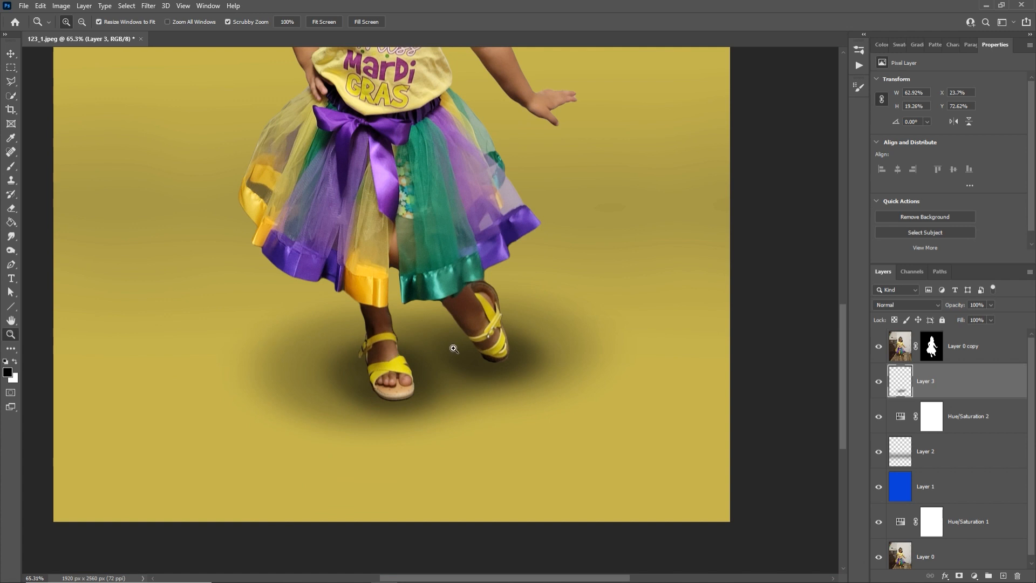
pyautogui.press('b')
pyautogui.press(']')
pyautogui.press(']')
pyautogui.press(']')
pyautogui.press(']')
pyautogui.click(355, 364)
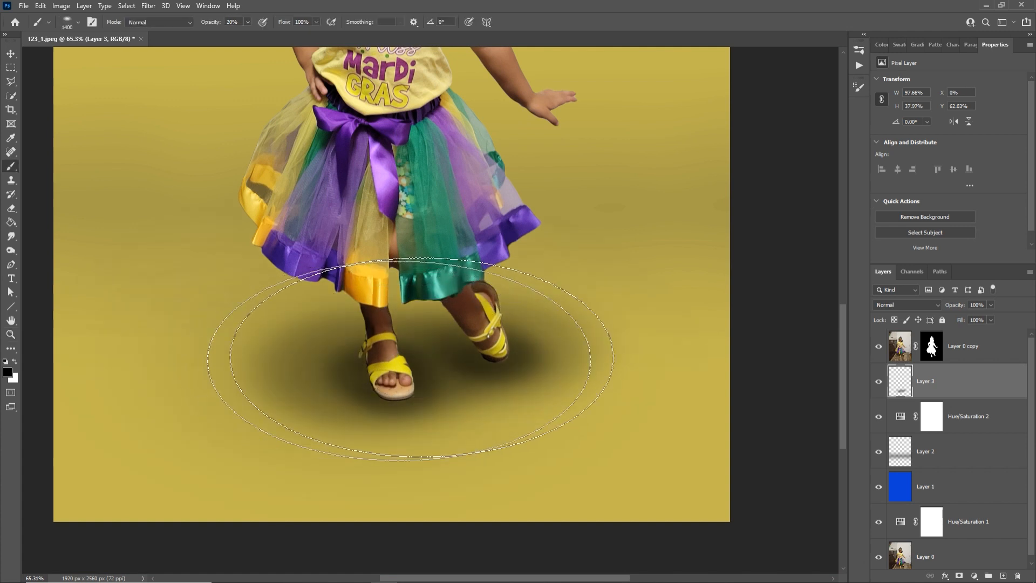
pyautogui.click(457, 356)
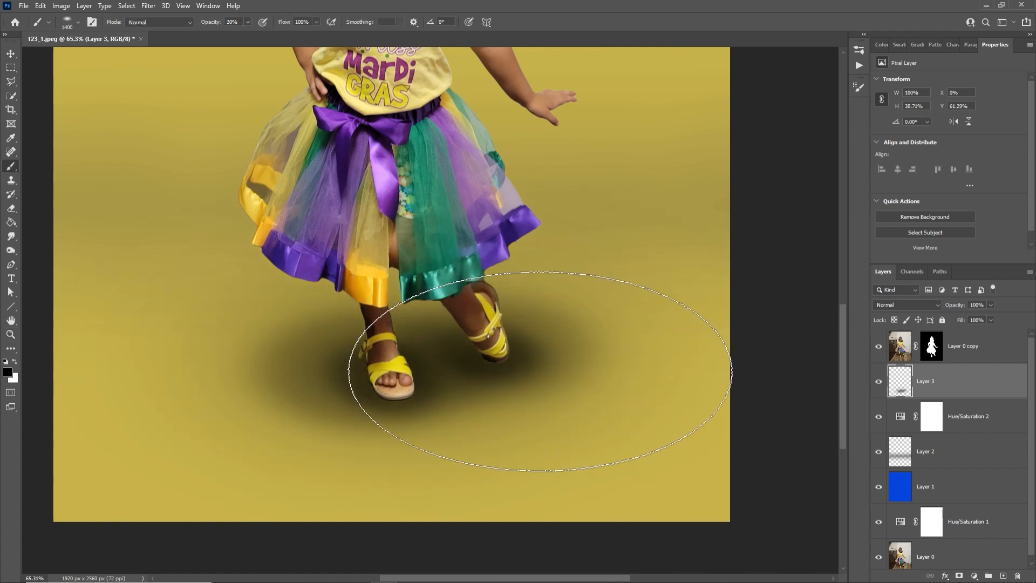
# Step: Reduce the brush to 800 px and darken the shadow between the feet and out to both sides
pyautogui.press('[')
pyautogui.press('[')
pyautogui.press('[')
pyautogui.press('[')
pyautogui.press('[')
pyautogui.click(529, 377)
pyautogui.click(495, 387)
pyautogui.press('[')
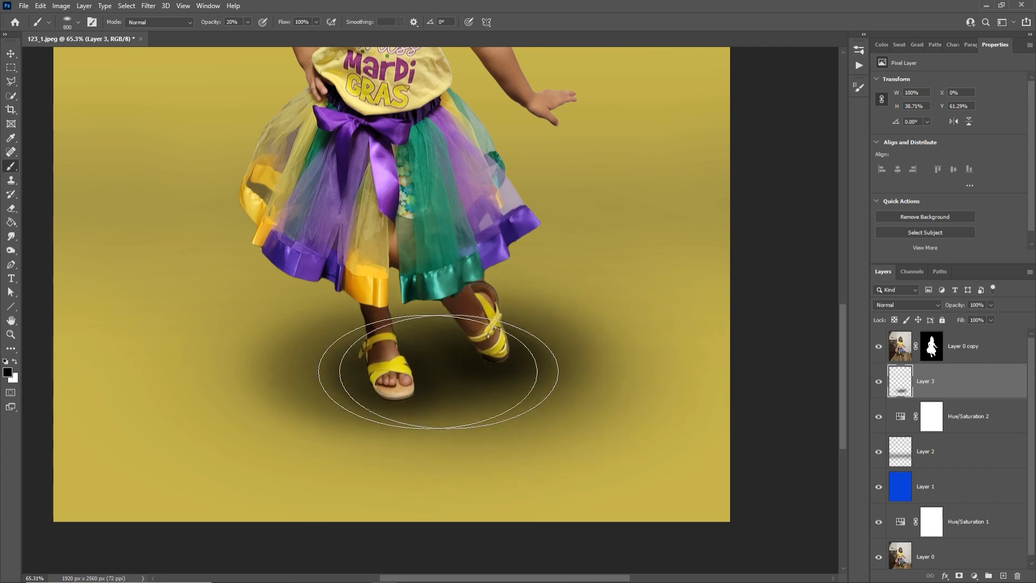
pyautogui.click(330, 369)
pyautogui.click(292, 374)
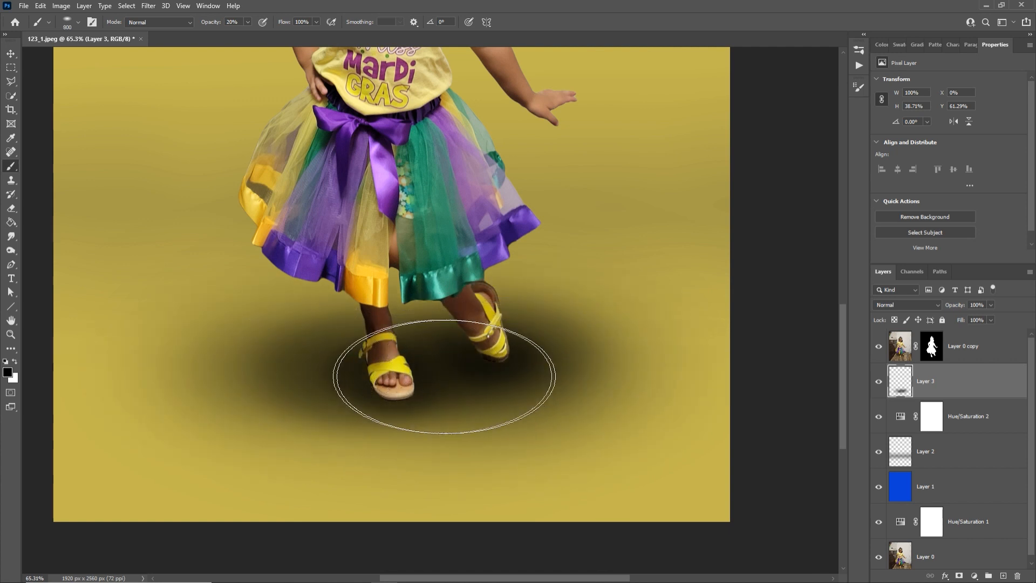
pyautogui.click(475, 369)
# Step: Lower the opacity of Layer 3 to soften the foot shadow against the whole picture
pyautogui.press('z')
pyautogui.moveTo(465, 359)
pyautogui.mouseDown()
pyautogui.moveTo(453, 376)
pyautogui.moveTo(463, 426)
pyautogui.mouseUp()
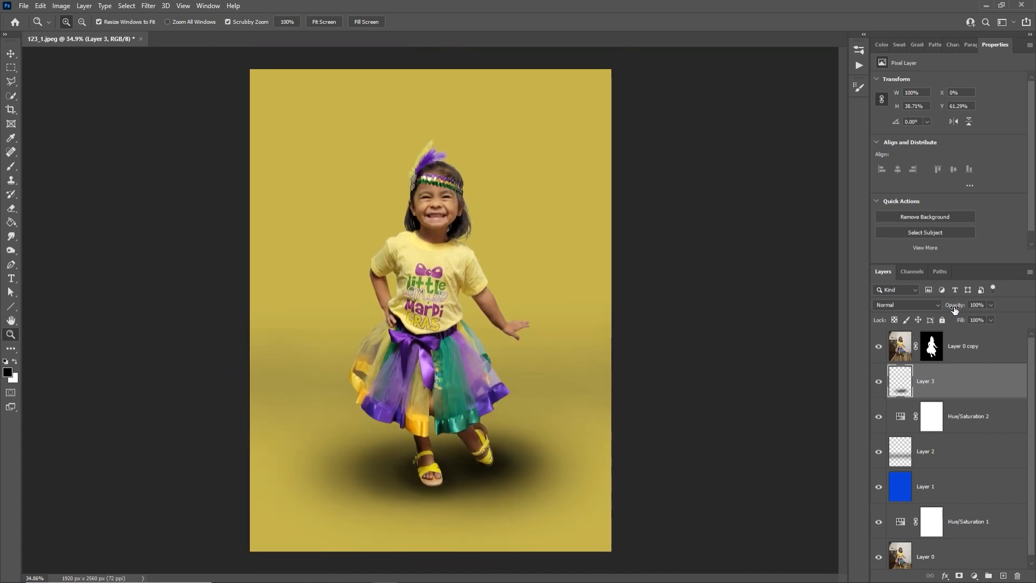
pyautogui.moveTo(955, 307)
pyautogui.mouseDown()
pyautogui.moveTo(930, 307)
pyautogui.moveTo(942, 306)
pyautogui.mouseUp()
# Step: Add an empty layer above the foot shadow layer and set the brush hardness to 40%
pyautogui.moveTo(443, 475); pyautogui.dragTo(451, 388)
pyautogui.click(1003, 576)
pyautogui.press('b')
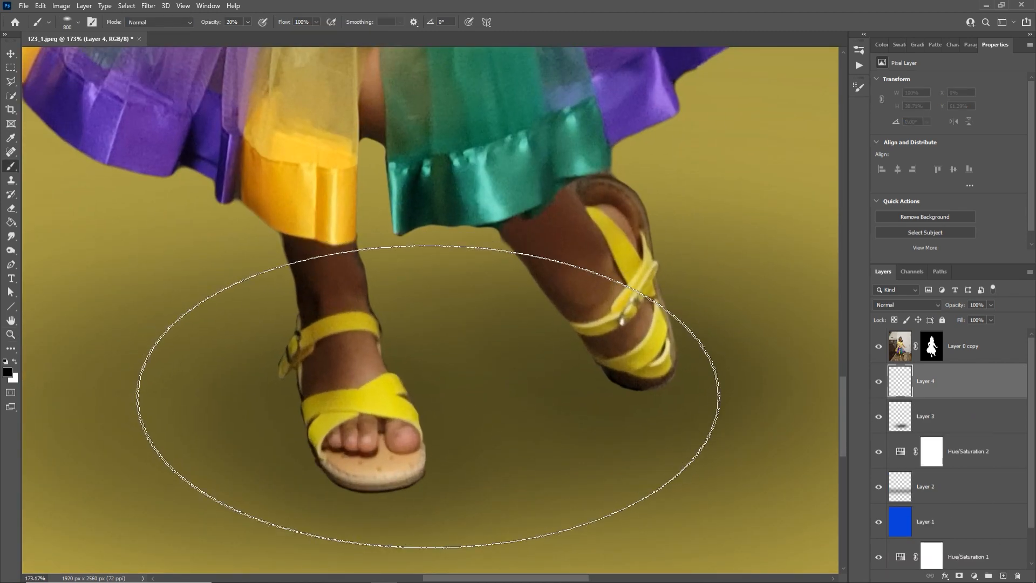
pyautogui.rightClick(446, 392)
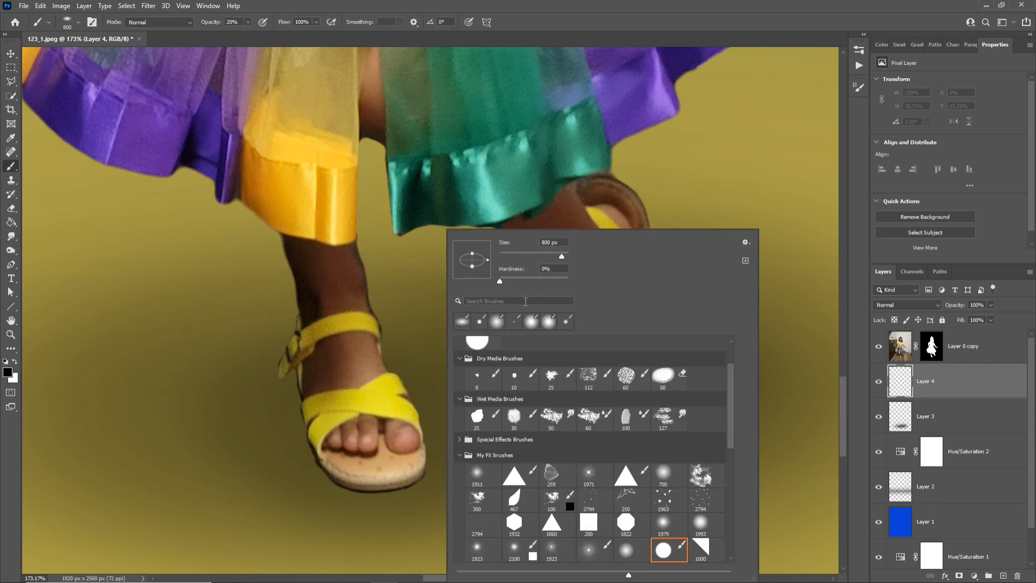
pyautogui.click(527, 279)
pyautogui.press('Return')
# Step: Shrink the brush to 70 px and smaller, and paint tight contact shadows along the soles of both sandals
pyautogui.press('[')
pyautogui.press('[')
pyautogui.press('[')
pyautogui.press('[')
pyautogui.press('[')
pyautogui.press('[')
pyautogui.press('[')
pyautogui.press('[')
pyautogui.press('[')
pyautogui.press('[')
pyautogui.press('[')
pyautogui.press('[')
pyautogui.press('[')
pyautogui.press('[')
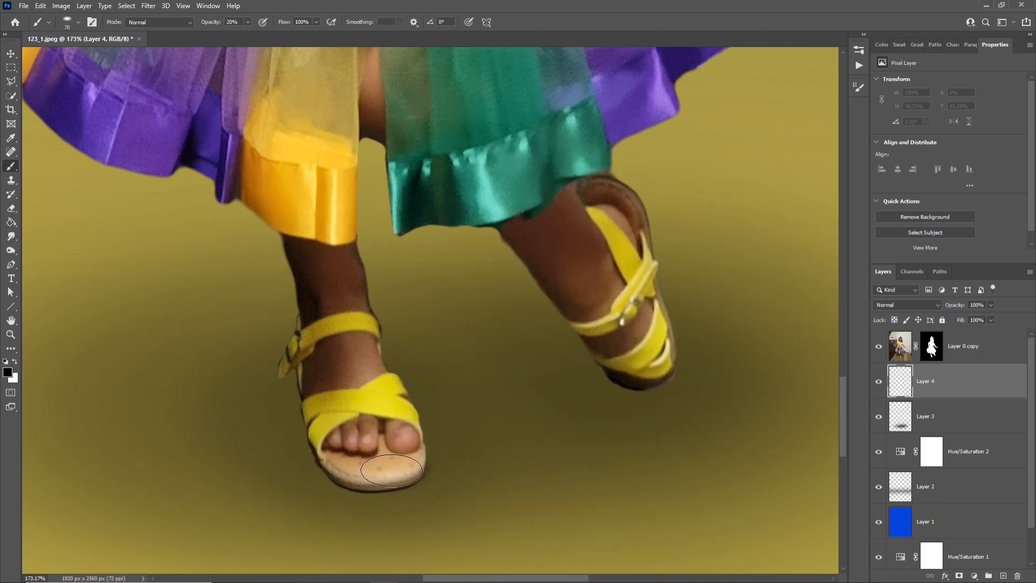
pyautogui.moveTo(369, 477)
pyautogui.mouseDown()
pyautogui.moveTo(335, 423)
pyautogui.moveTo(333, 365)
pyautogui.moveTo(343, 419)
pyautogui.moveTo(333, 408)
pyautogui.moveTo(358, 474)
pyautogui.moveTo(391, 476)
pyautogui.moveTo(357, 470)
pyautogui.moveTo(345, 447)
pyautogui.mouseUp()
pyautogui.moveTo(641, 381)
pyautogui.mouseDown()
pyautogui.moveTo(614, 368)
pyautogui.moveTo(645, 357)
pyautogui.moveTo(656, 369)
pyautogui.moveTo(649, 341)
pyautogui.moveTo(642, 377)
pyautogui.mouseUp()
pyautogui.press('[')
pyautogui.moveTo(447, 461)
pyautogui.mouseDown()
pyautogui.moveTo(408, 460)
pyautogui.moveTo(391, 475)
pyautogui.moveTo(381, 454)
pyautogui.moveTo(358, 451)
pyautogui.mouseUp()
# Step: Compare the image with and without the contact shadow on Layer 4, ending with the layer visible
pyautogui.press('z')
pyautogui.click(878, 382)
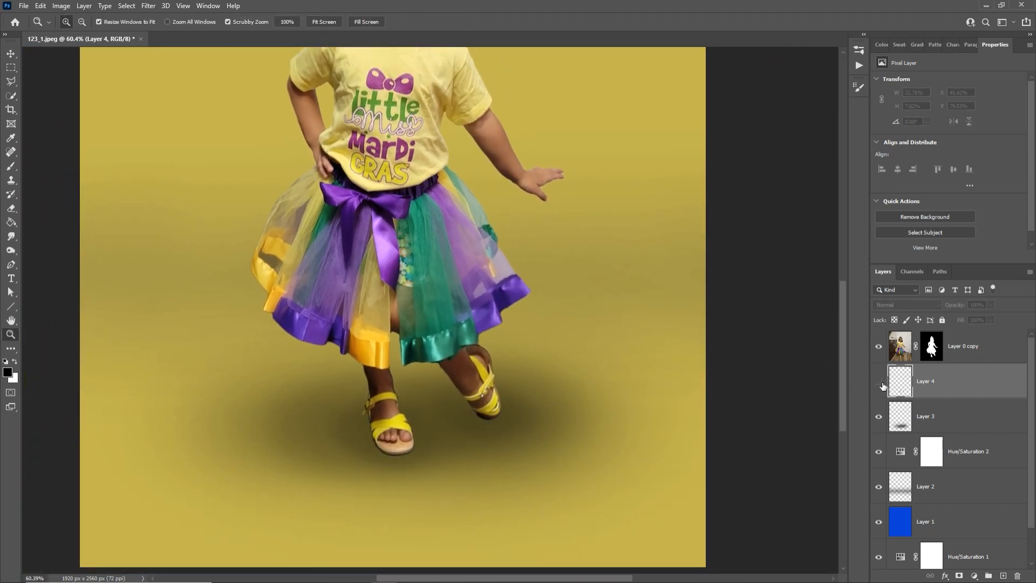
pyautogui.click(878, 382)
pyautogui.click(880, 382)
pyautogui.click(879, 383)
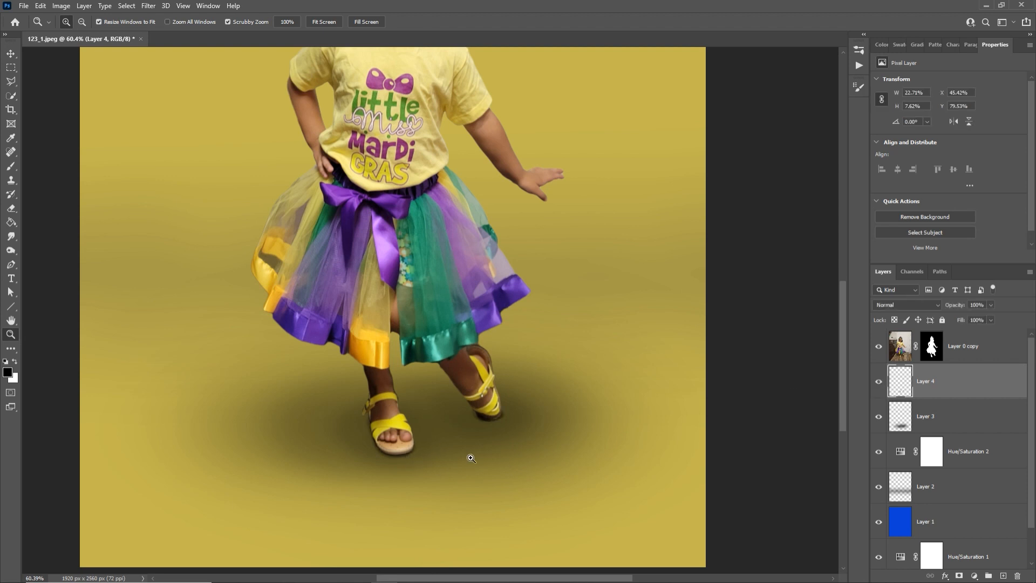
pyautogui.moveTo(454, 436); pyautogui.dragTo(405, 437)
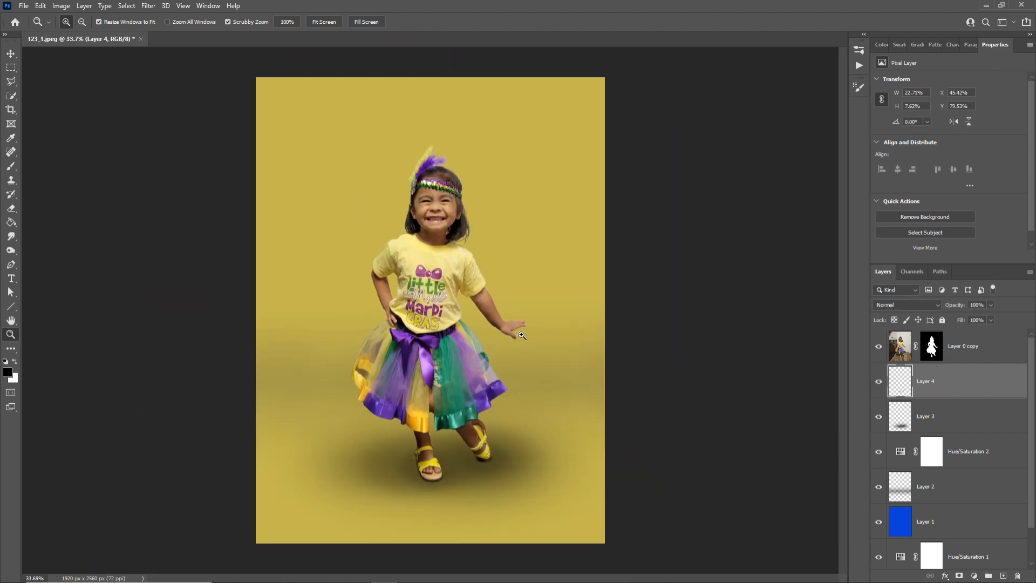
# Step: Add an empty layer directly above Layer 1 and choose the cloud-like texture brush from My FX brushes
pyautogui.scroll(-1, 951, 475)
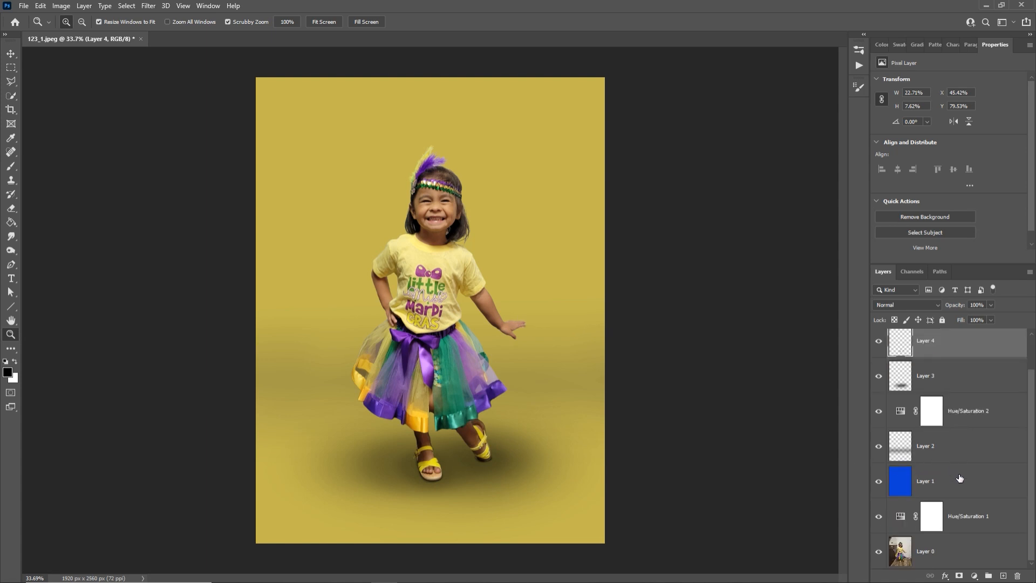
pyautogui.click(960, 479)
pyautogui.click(1005, 576)
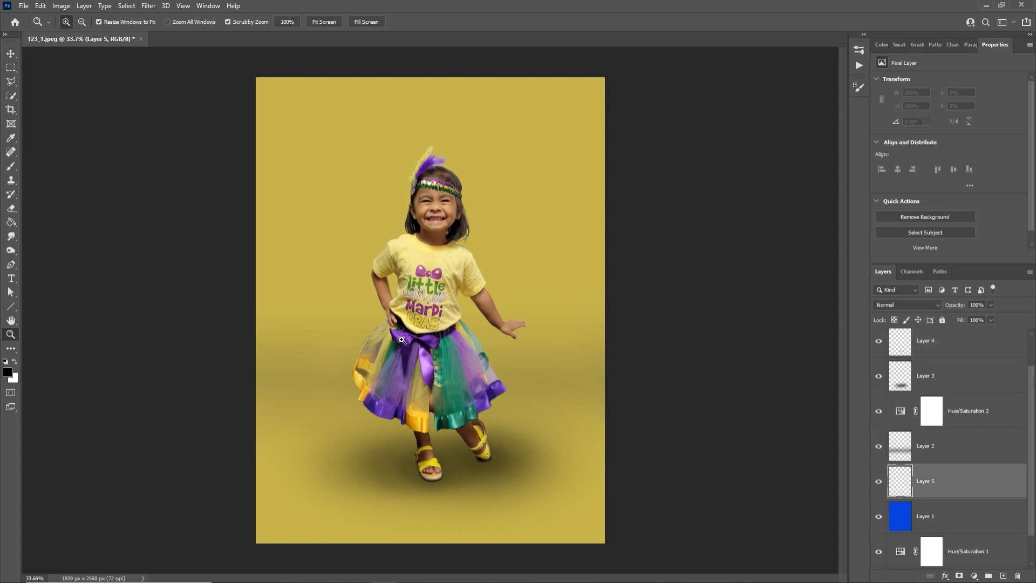
pyautogui.press('b')
pyautogui.rightClick(370, 267)
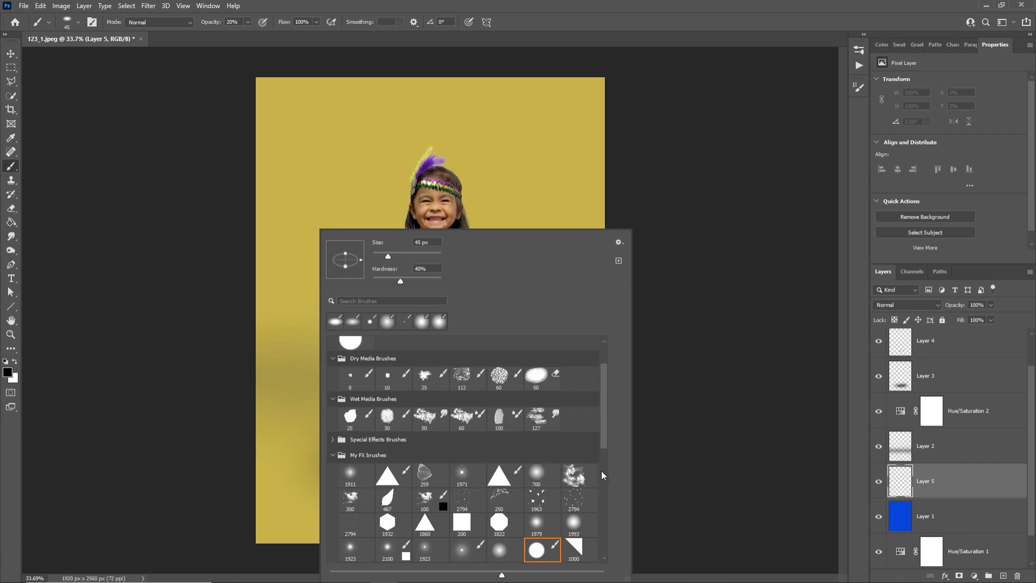
pyautogui.click(575, 476)
pyautogui.press('Return')
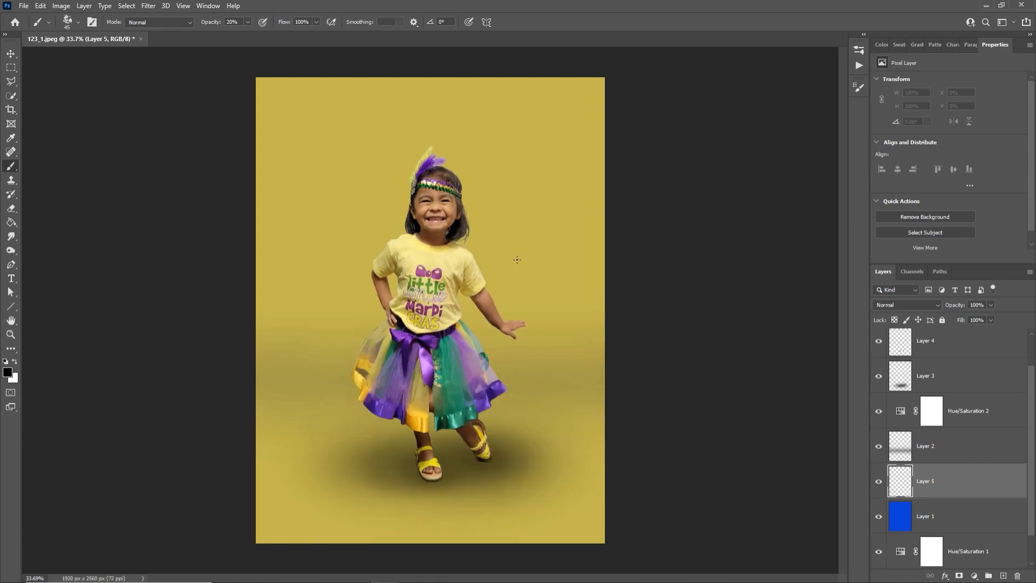
# Step: Enlarge the texture brush to about 2700 px and stamp a faint cloud texture across the background
pyautogui.press(']')
pyautogui.press(']')
pyautogui.press(']')
pyautogui.press(']')
pyautogui.press(']')
pyautogui.press(']')
pyautogui.press(']')
pyautogui.press(']')
pyautogui.press(']')
pyautogui.press(']')
pyautogui.press(']')
pyautogui.press(']')
pyautogui.press(']')
pyautogui.press(']')
pyautogui.press(']')
pyautogui.press(']')
pyautogui.press(']')
pyautogui.press(']')
pyautogui.press(']')
pyautogui.press(']')
pyautogui.press(']')
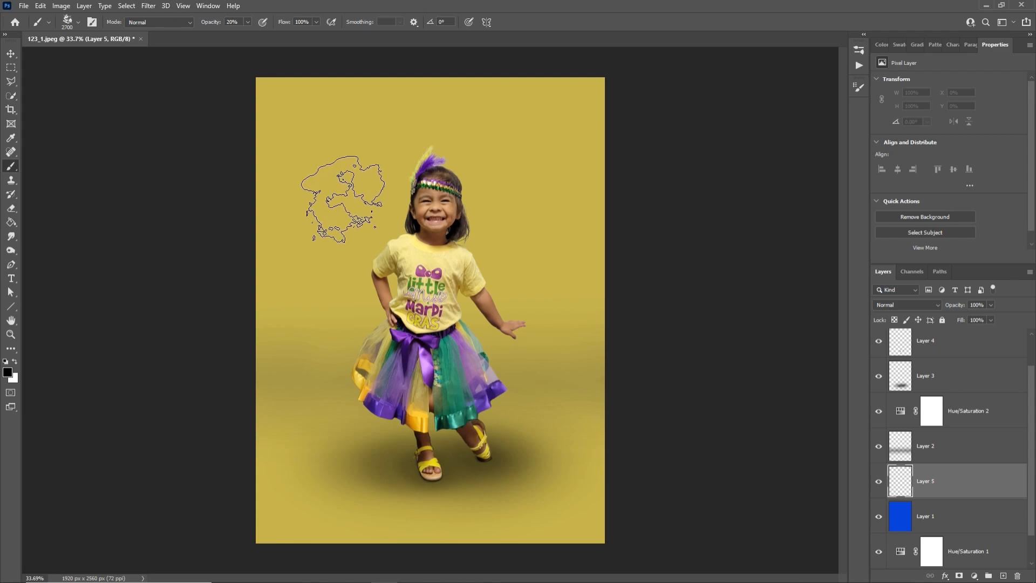
pyautogui.click(462, 148)
# Step: Reduce the texture brush to about 800 px and paint mottled patches around the girl and along the background's edges
pyautogui.press('[')
pyautogui.press('[')
pyautogui.press('[')
pyautogui.press('[')
pyautogui.press('[')
pyautogui.press('[')
pyautogui.press('[')
pyautogui.press('[')
pyautogui.press('[')
pyautogui.press('[')
pyautogui.press('[')
pyautogui.press('[')
pyautogui.press('[')
pyautogui.press('[')
pyautogui.press('[')
pyautogui.press('[')
pyautogui.press('[')
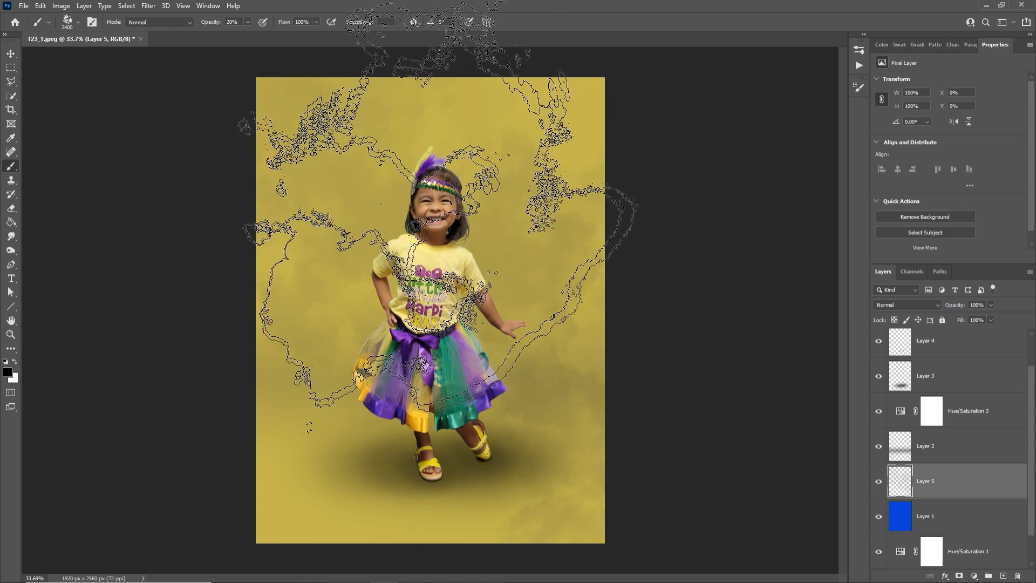
pyautogui.moveTo(378, 175)
pyautogui.mouseDown()
pyautogui.moveTo(528, 148)
pyautogui.moveTo(582, 329)
pyautogui.moveTo(562, 366)
pyautogui.mouseUp()
pyautogui.moveTo(270, 362)
pyautogui.mouseDown()
pyautogui.moveTo(237, 451)
pyautogui.moveTo(290, 451)
pyautogui.mouseUp()
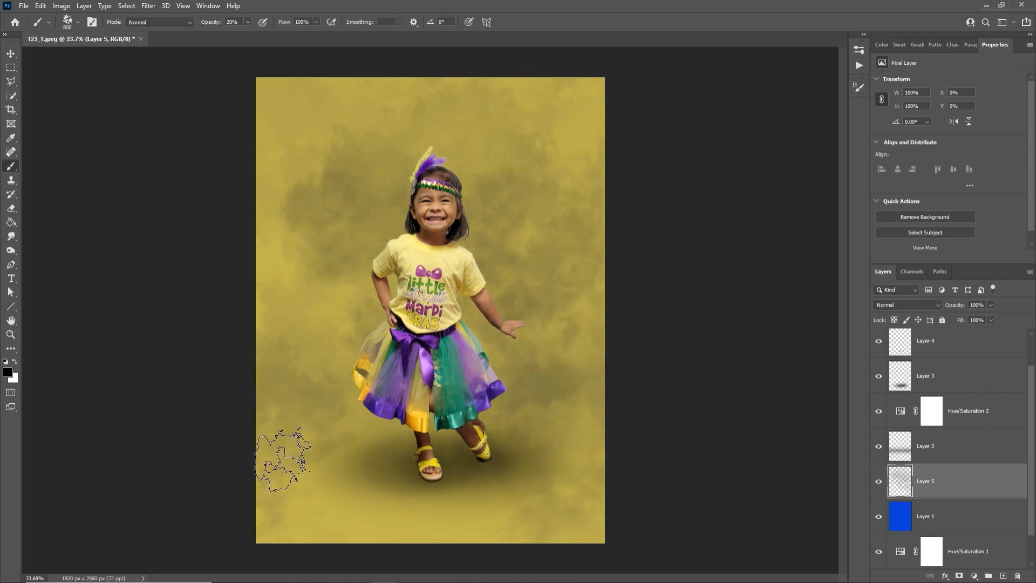
# Step: Paint finer cloud texture over the floor and the upper background with a 500 px brush
pyautogui.press('[')
pyautogui.press('[')
pyautogui.press('[')
pyautogui.moveTo(335, 486); pyautogui.dragTo(576, 501)
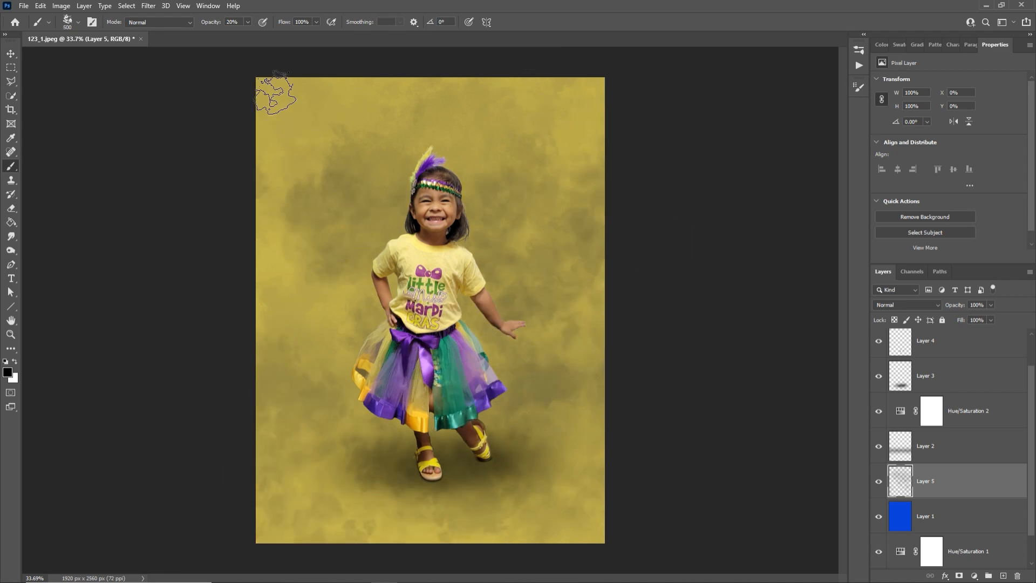
pyautogui.moveTo(274, 93)
pyautogui.mouseDown()
pyautogui.moveTo(409, 58)
pyautogui.moveTo(588, 102)
pyautogui.moveTo(561, 143)
pyautogui.mouseUp()
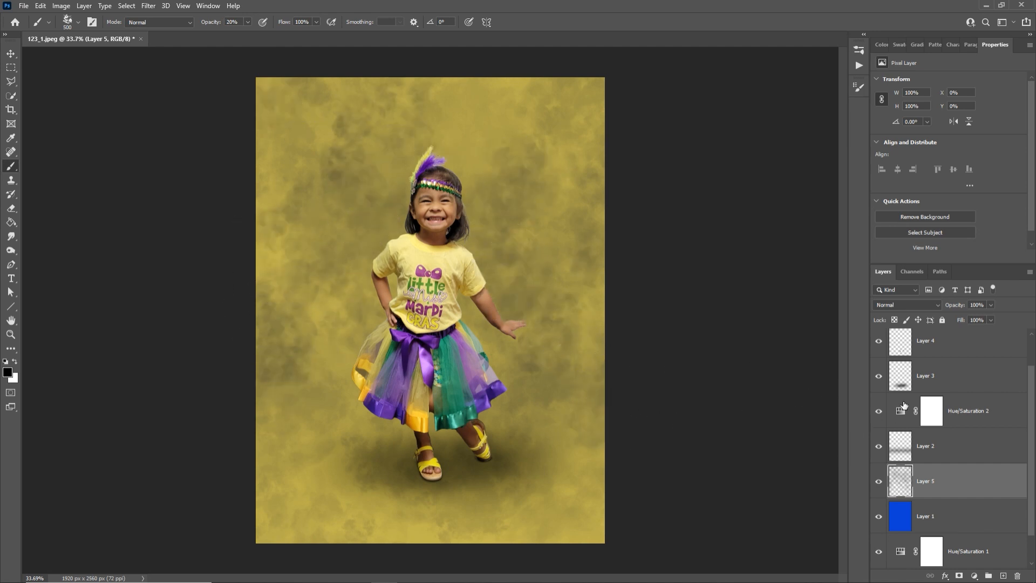
# Step: Set the texture layer's blend mode to Multiply and its opacity to 36%
pyautogui.click(928, 305)
pyautogui.click(891, 345)
pyautogui.moveTo(953, 312); pyautogui.dragTo(928, 311)
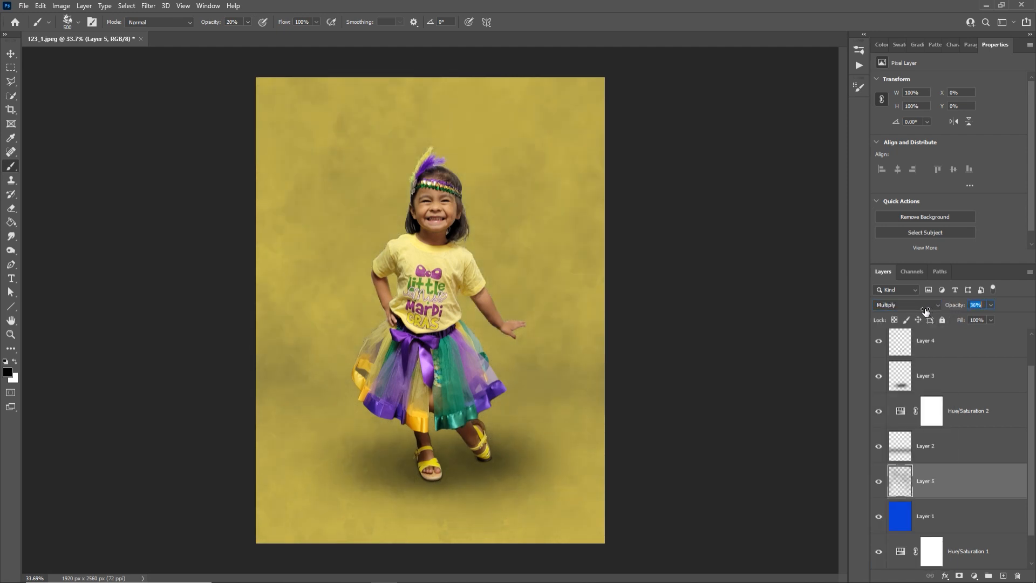